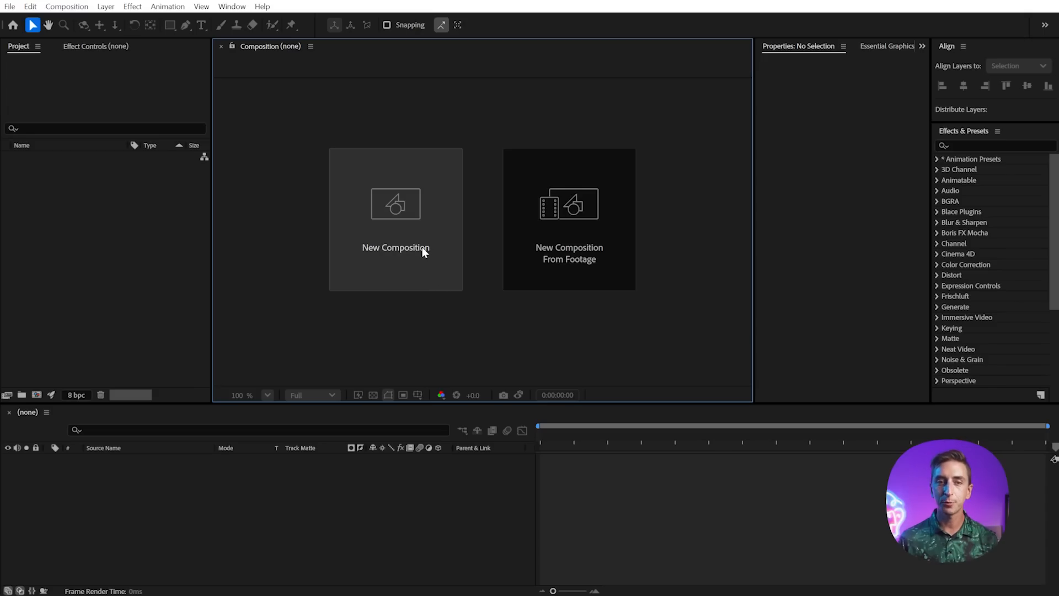
Create a 1920 x 1080 composition at 60 fps, 20 seconds long, with the background colour set to 353535.
click(423, 251)
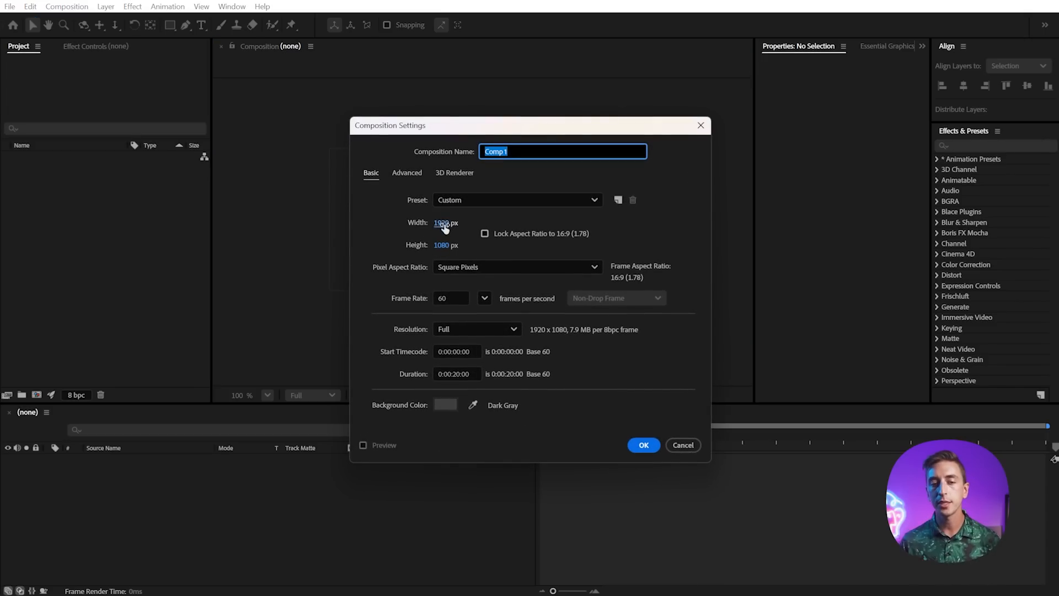
double_click(452, 298)
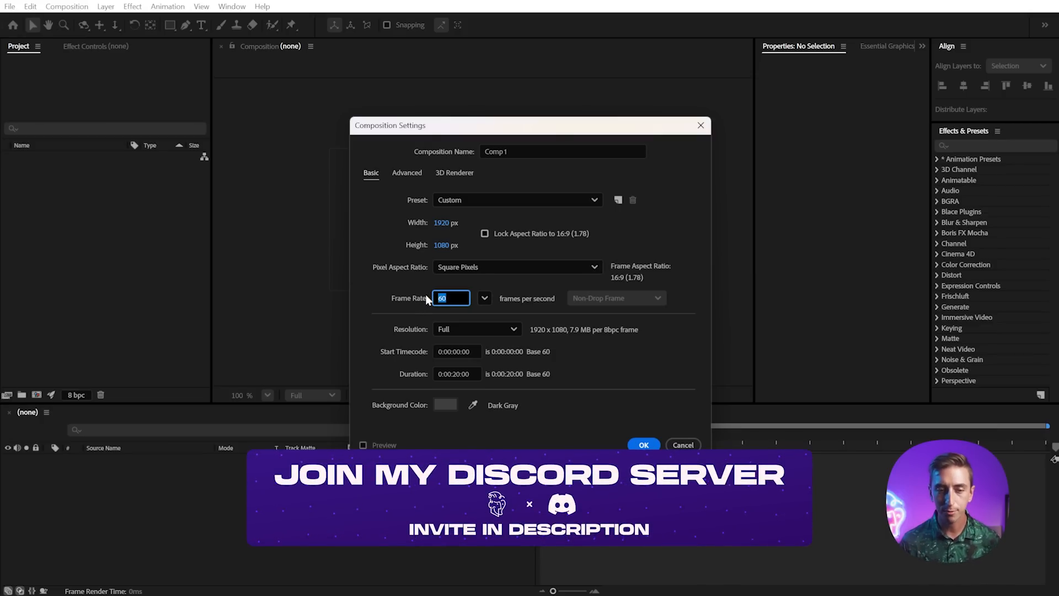
drag(474, 125, 472, 66)
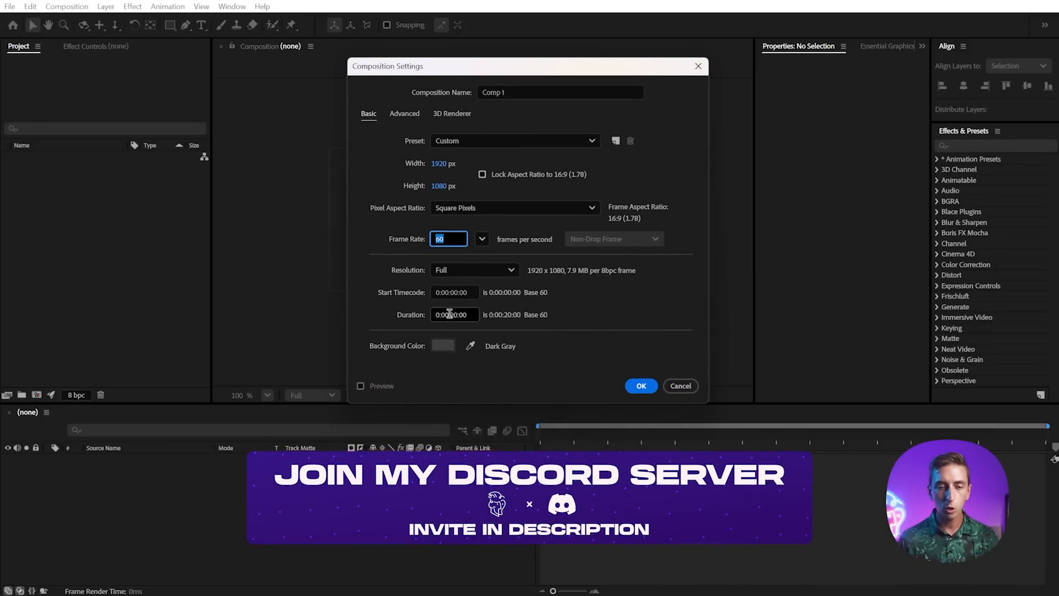
click(442, 349)
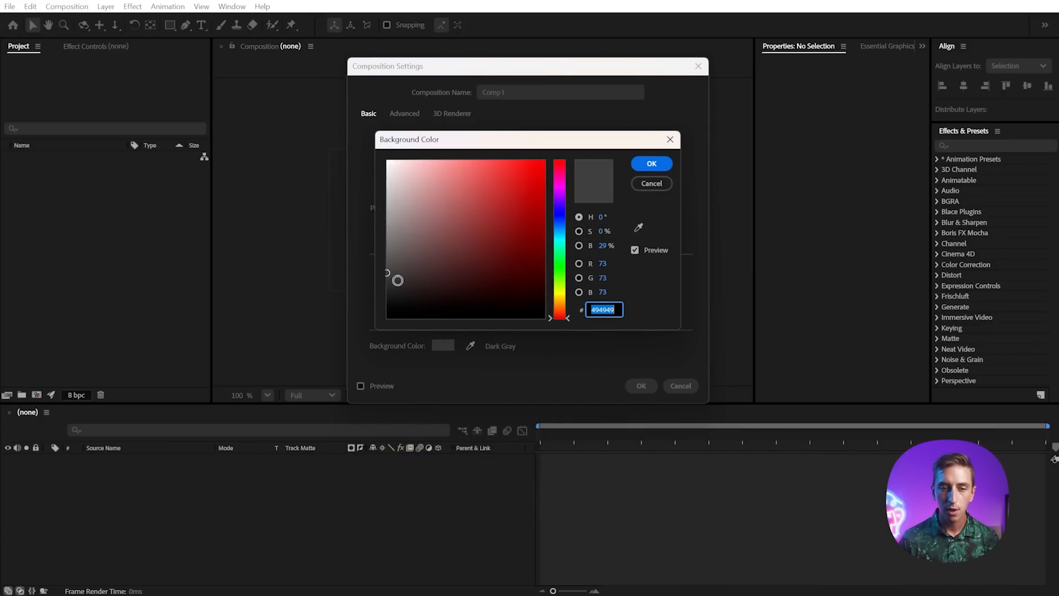
mouse_move(394, 281)
mouse_down()
mouse_move(383, 254)
mouse_move(371, 293)
mouse_move(366, 286)
mouse_up()
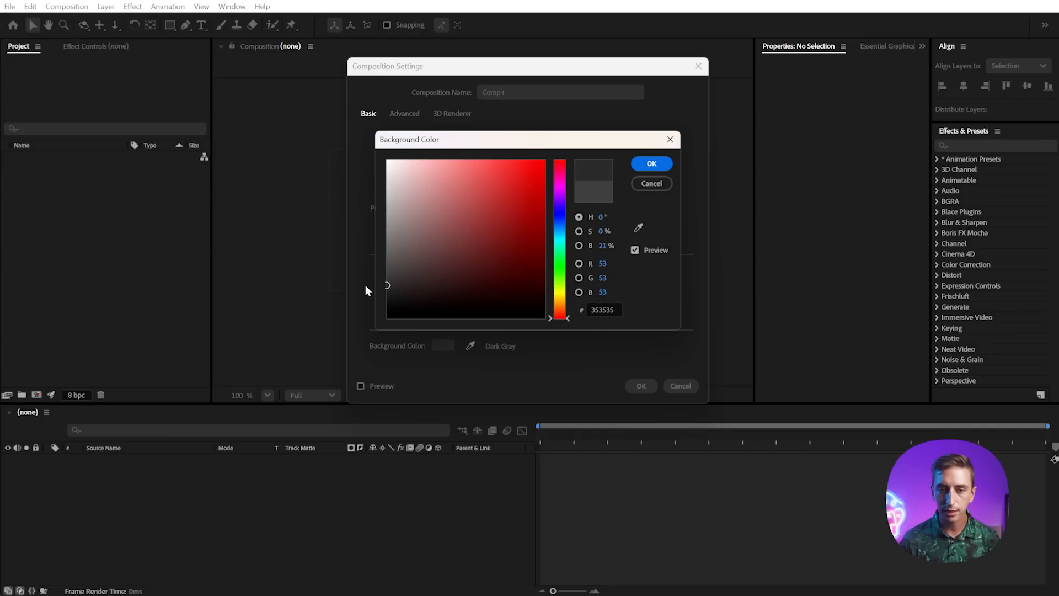
click(640, 164)
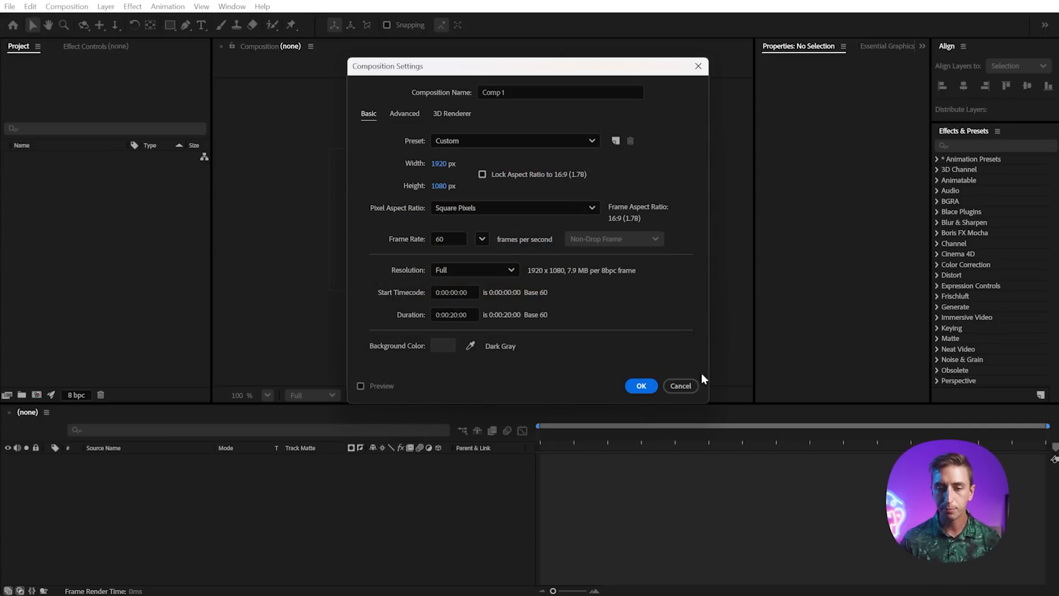
click(642, 386)
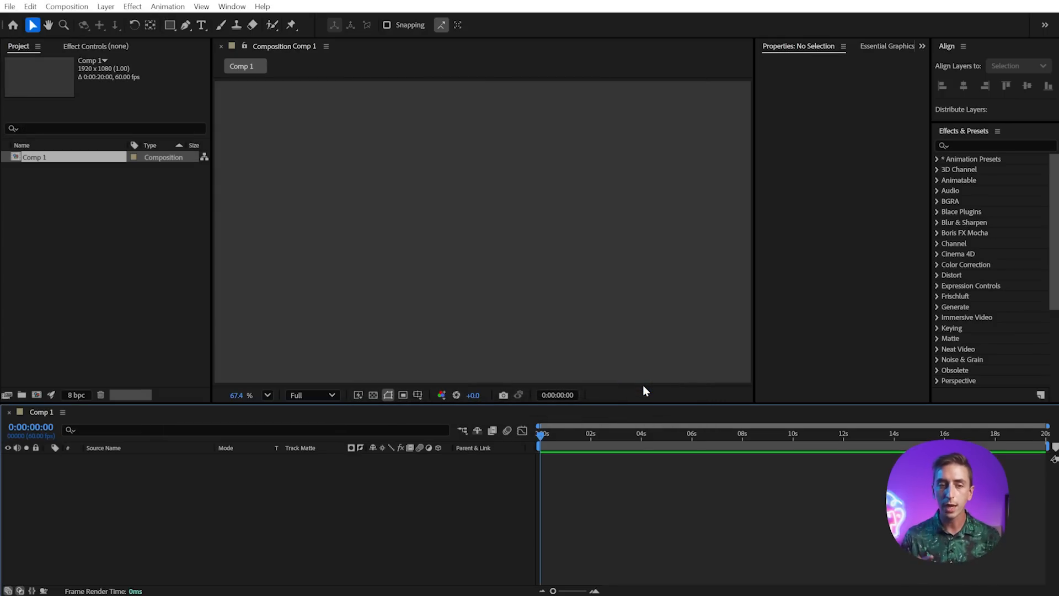
Add a text layer reading "Keyframe Caverns" to the composition.
click(625, 346)
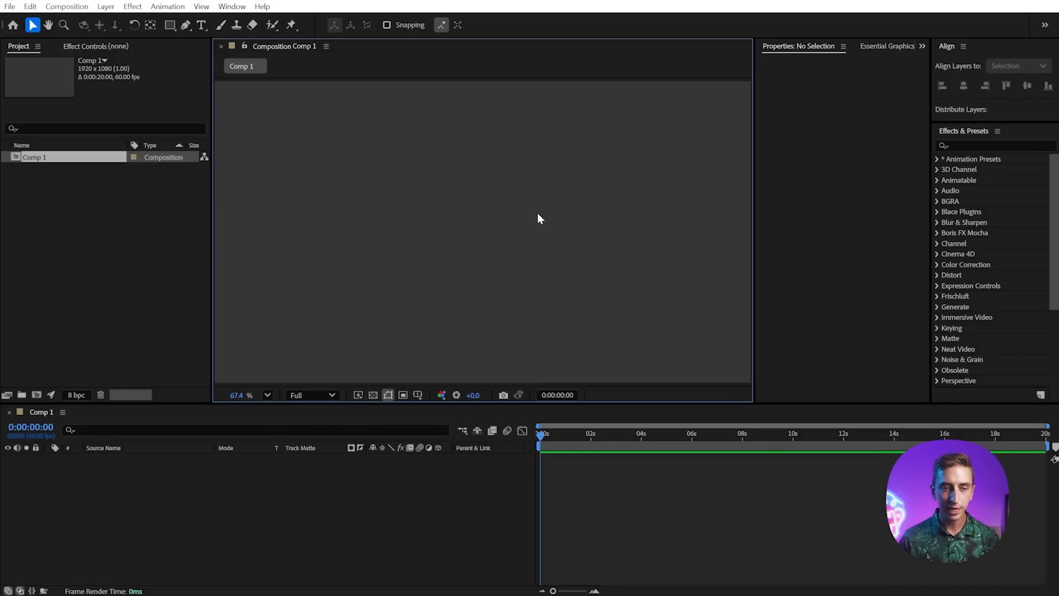
key(ctrl+t)
click(418, 200)
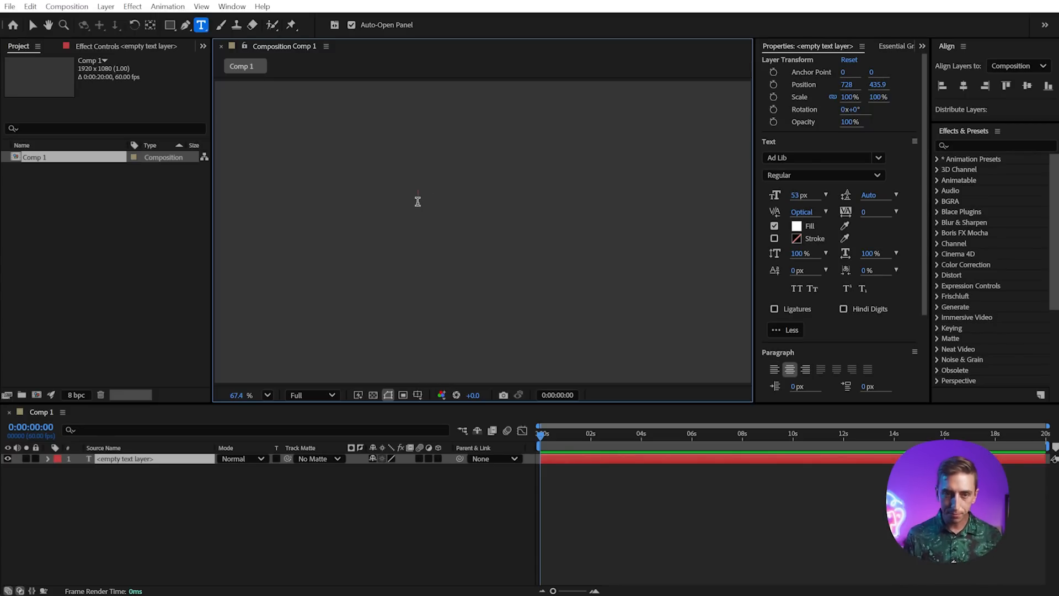
text(Key)
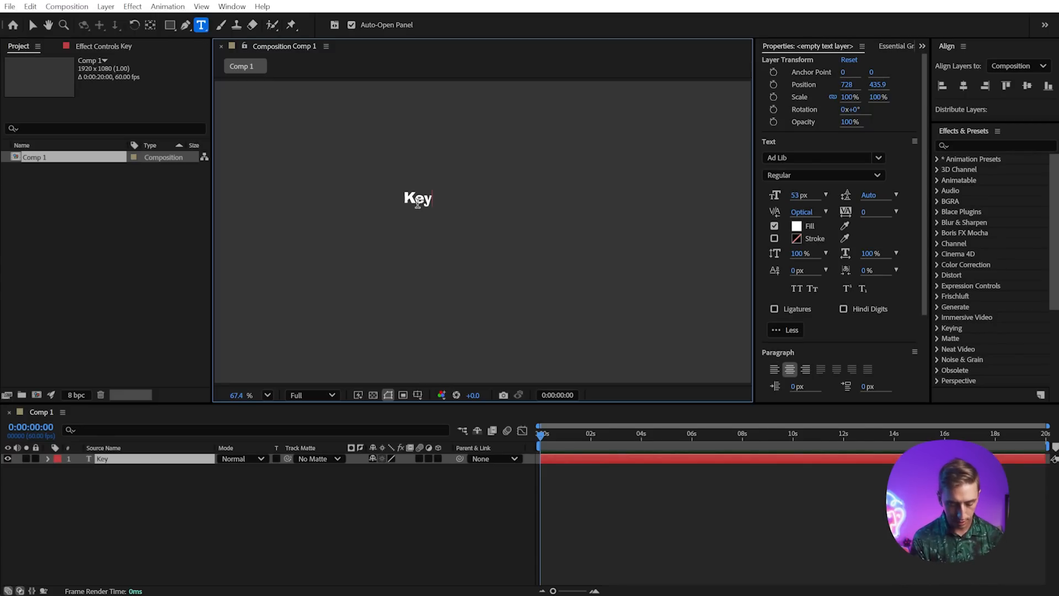
text(frame Caverns)
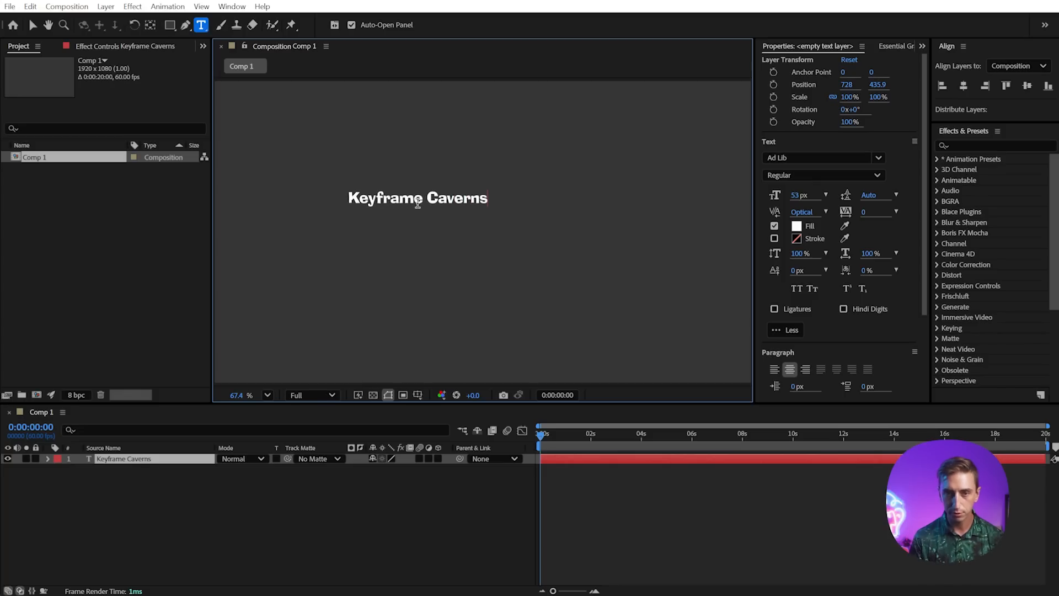
key(Escape)
Enlarge the "Keyframe Caverns" text to 143 px and centre it horizontally in the composition.
drag(798, 195, 849, 196)
key(v)
click(963, 86)
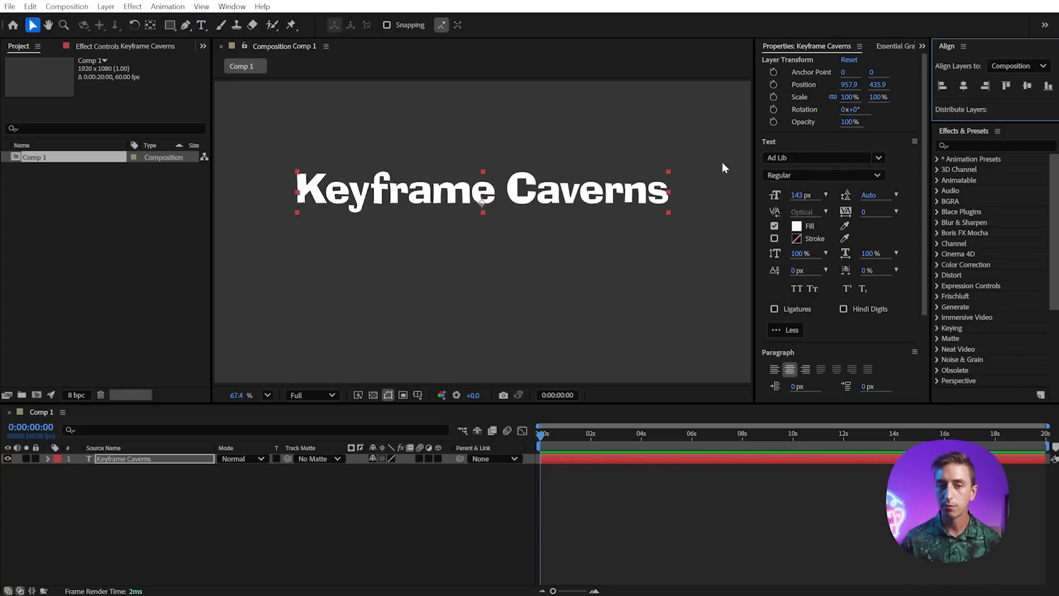
Duplicate the title below itself, reduce the copy to 58 px and replace its text with "Terrain Strength".
drag(616, 196, 580, 263)
key(ctrl+d)
drag(796, 195, 540, 262)
double_click(539, 261)
text(T)
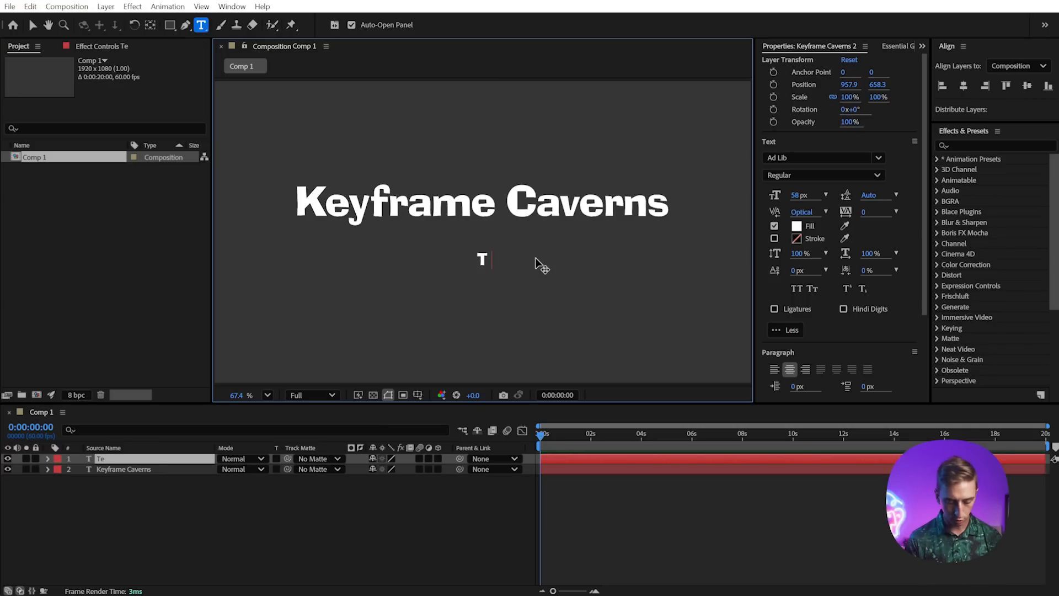
text(errain Strength)
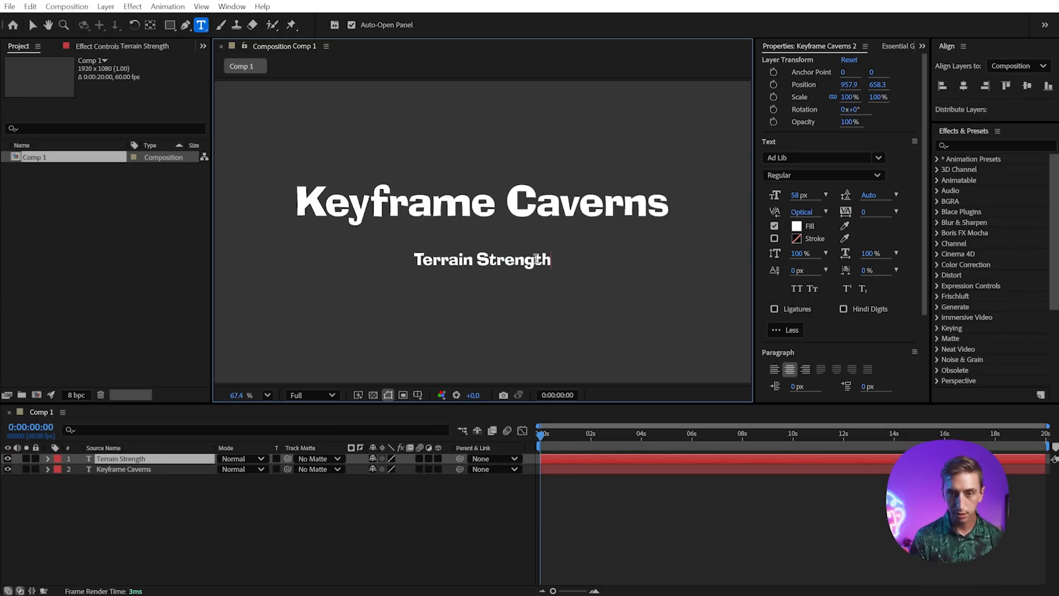
key(Escape)
Fine-tune "Terrain Strength" to a slightly smaller font size and move it closer to the title.
drag(799, 194, 501, 253)
key(v)
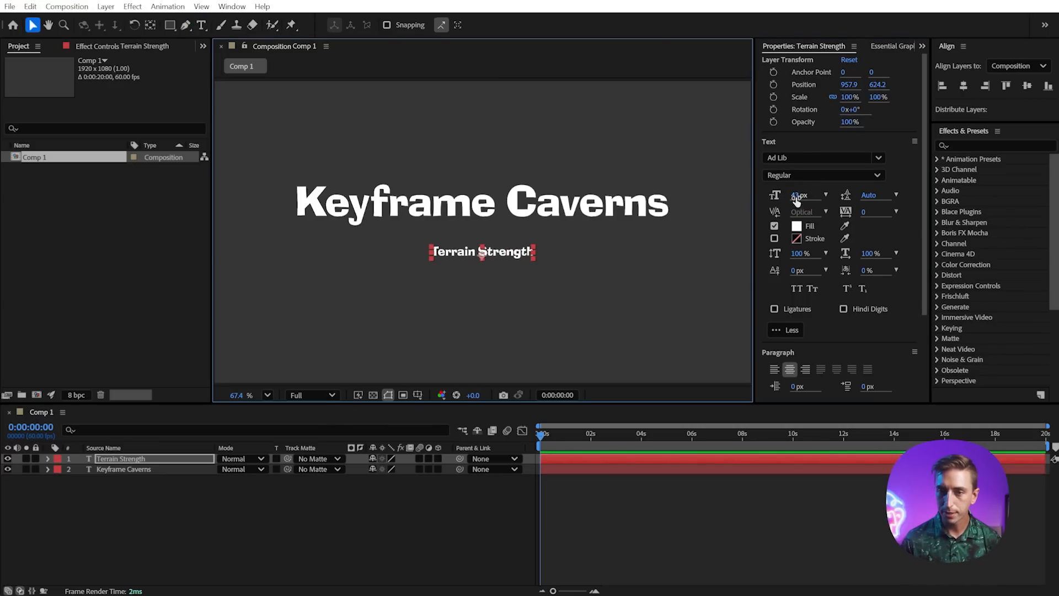
drag(794, 196, 800, 196)
click(636, 251)
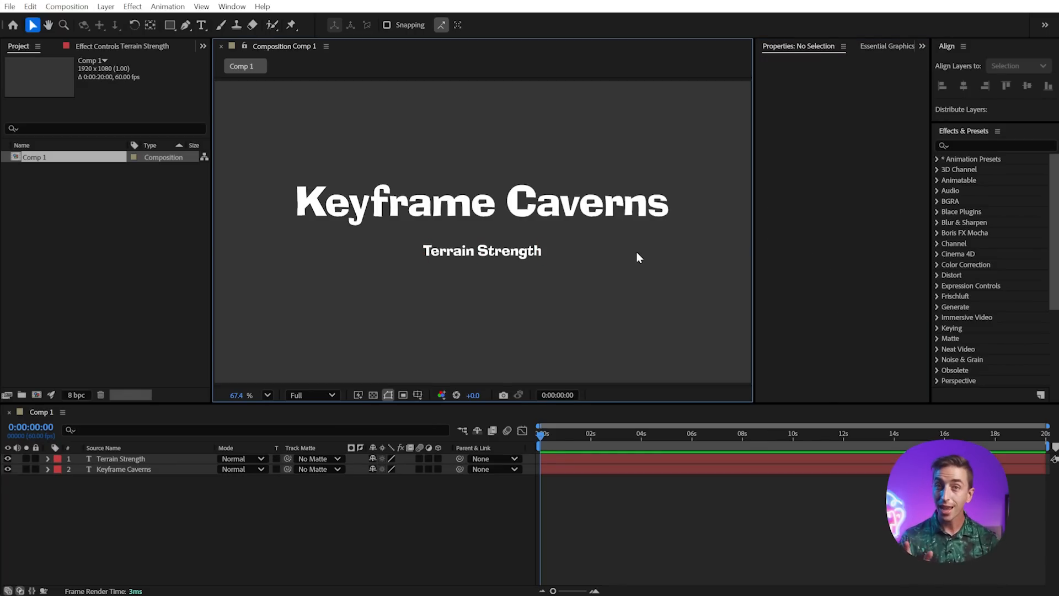
Pre-compose both text layers into a new composition named "Source", moving all attributes into it.
drag(612, 144, 445, 309)
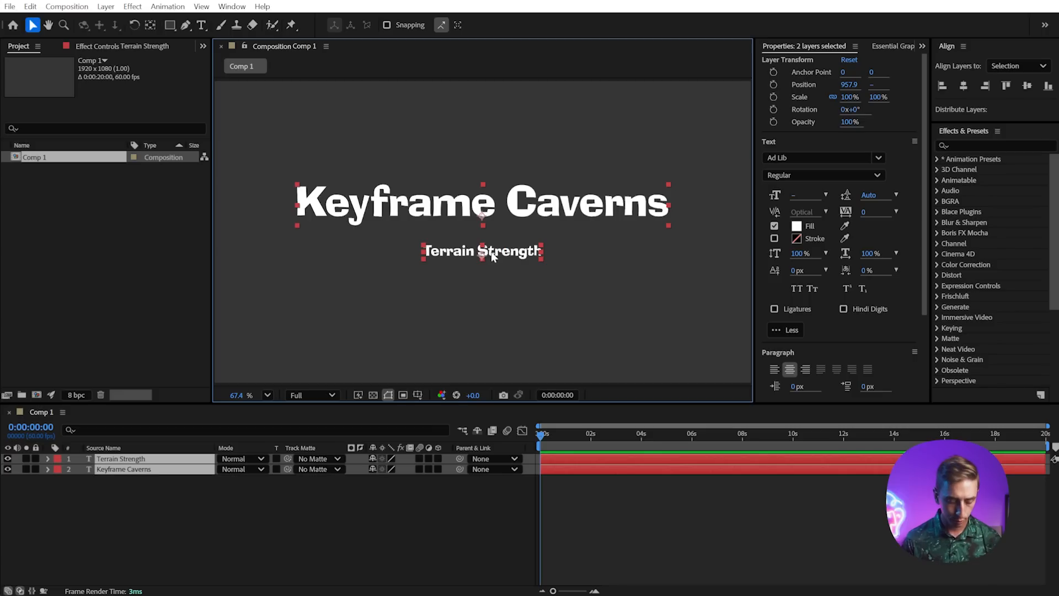
key(ctrl+shift+c)
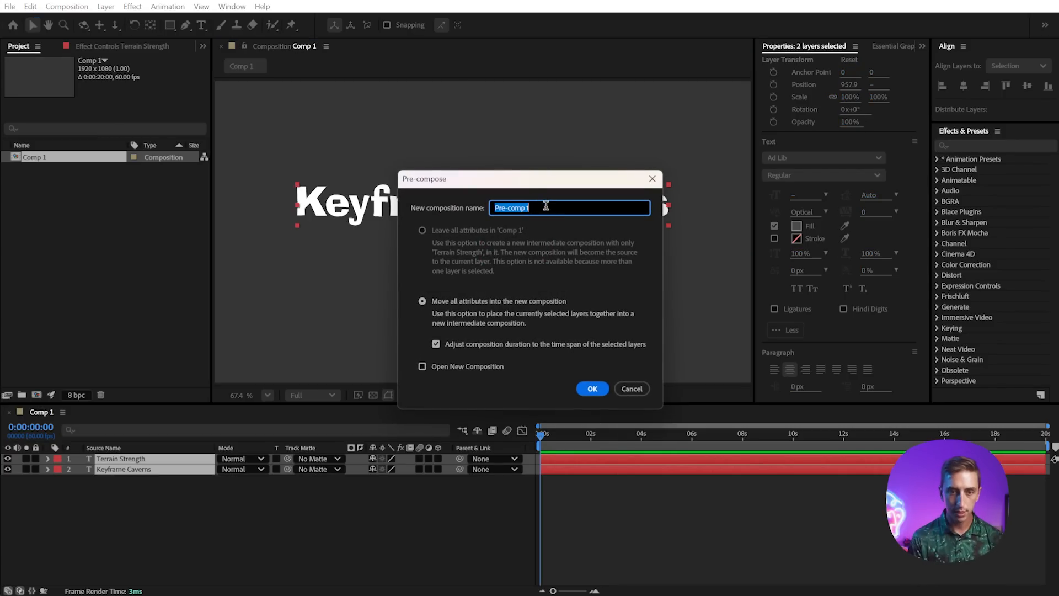
text(Source)
click(589, 388)
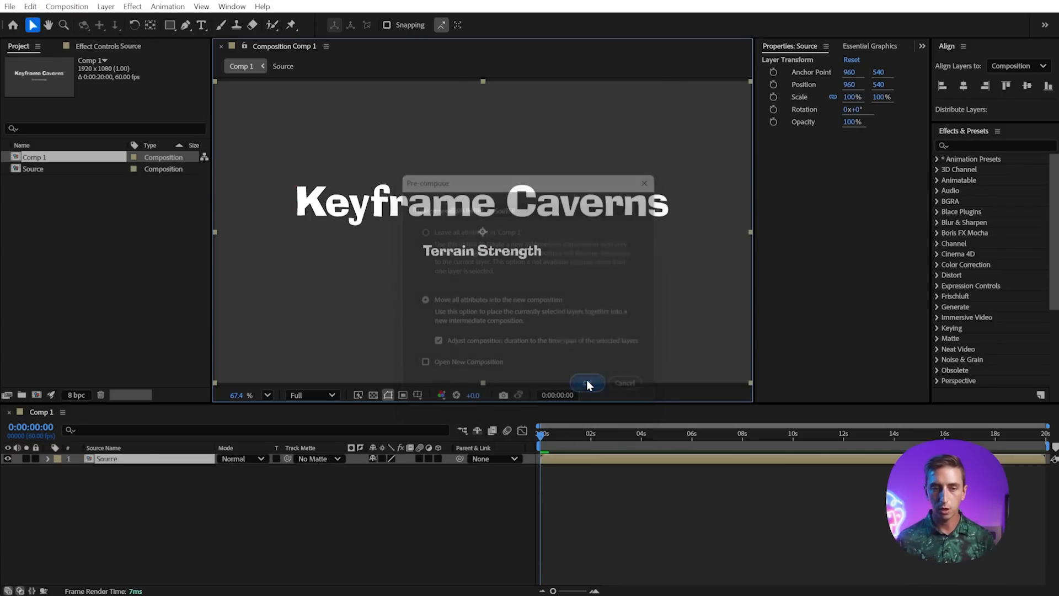
Create a project folder named "Precomps" and move the Source composition into it.
click(21, 395)
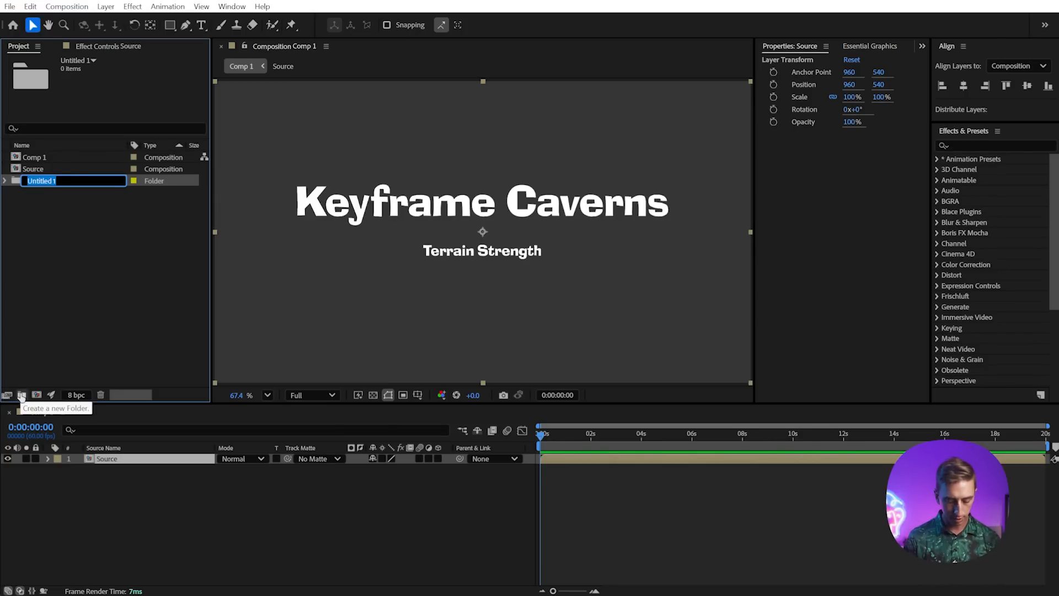
text(Precomps)
key(Return)
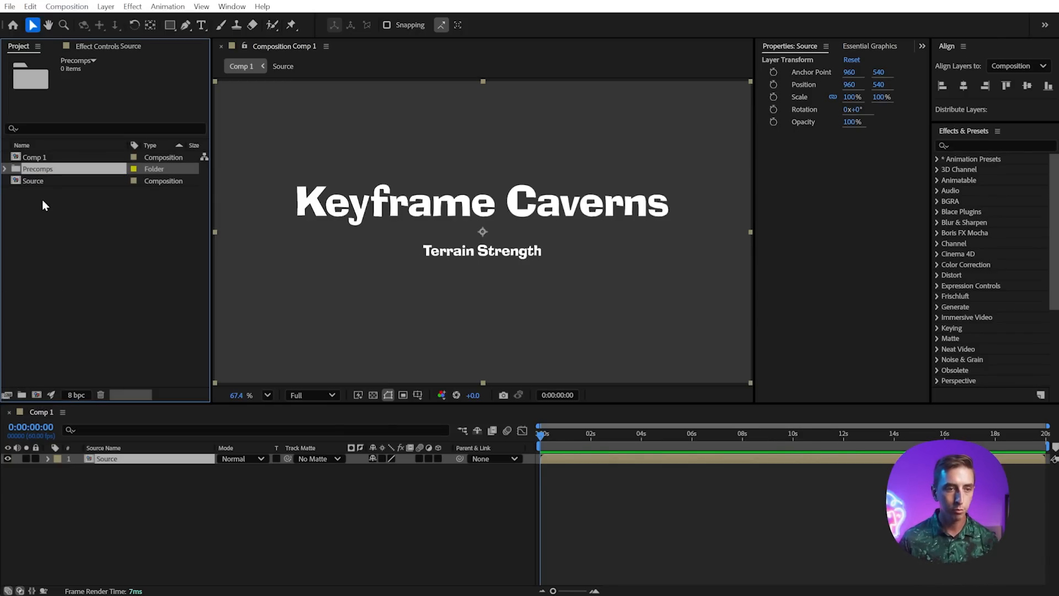
drag(33, 181, 35, 168)
Rename the main composition Comp 1 as "DKB_Title".
click(36, 157)
key(Return)
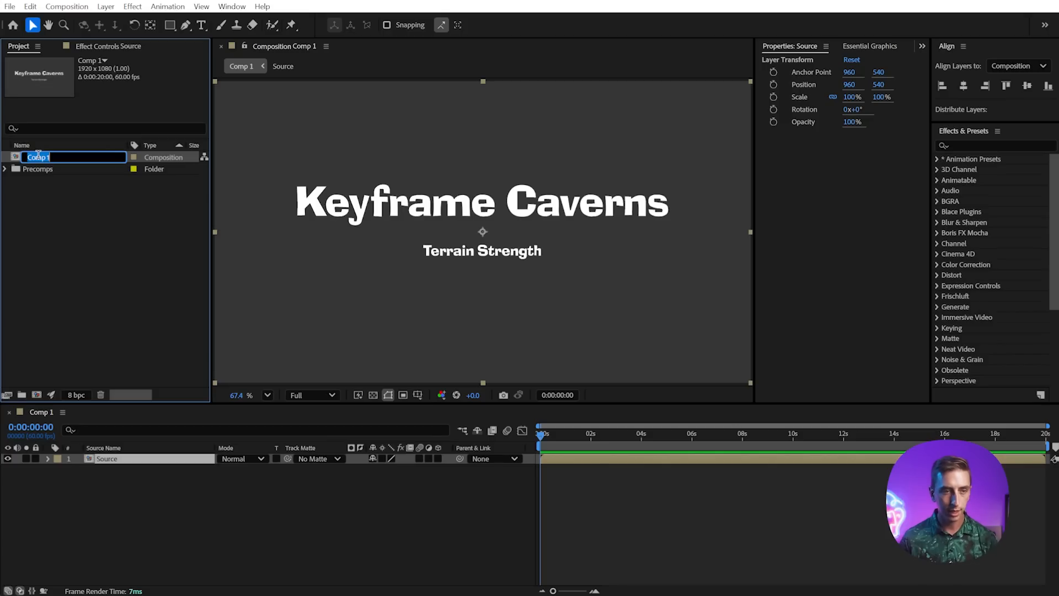
text(DKB_)
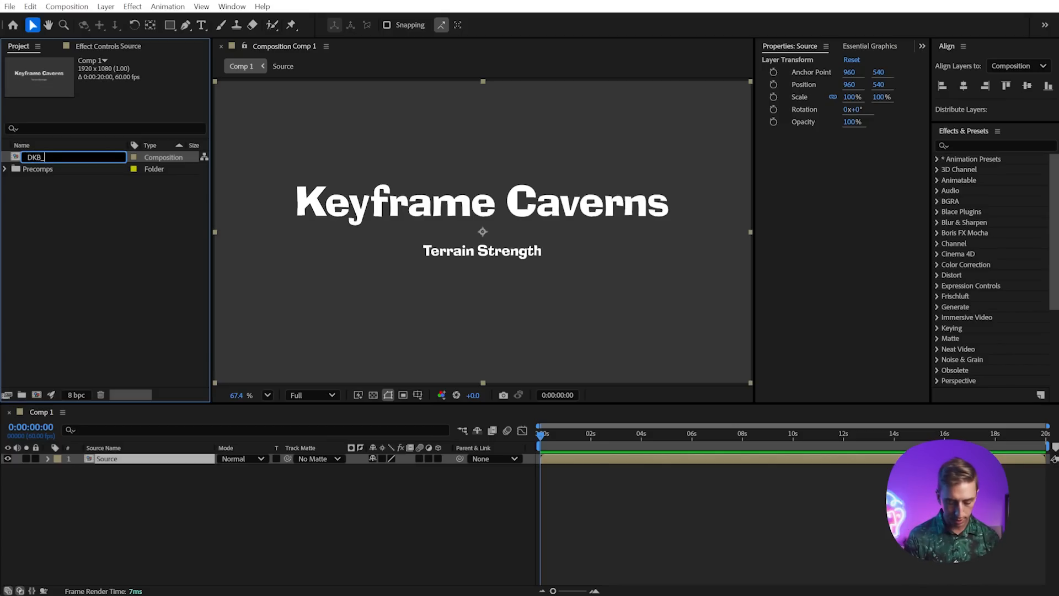
text(Title)
key(Return)
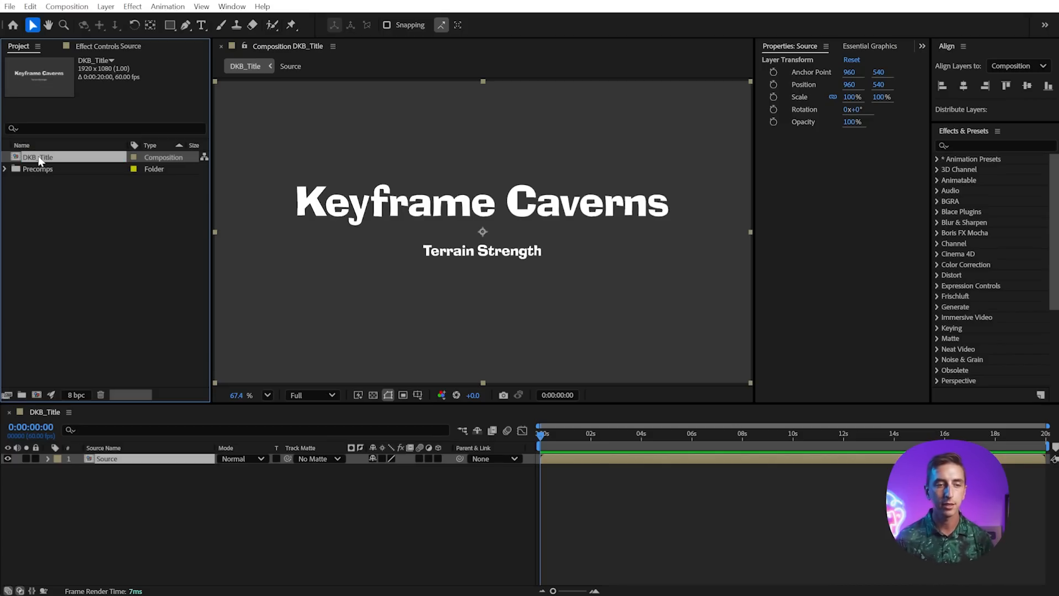
Create a black 1920 x 1080 solid layer named "Matte" above the Source layer in DKB_Title.
click(150, 496)
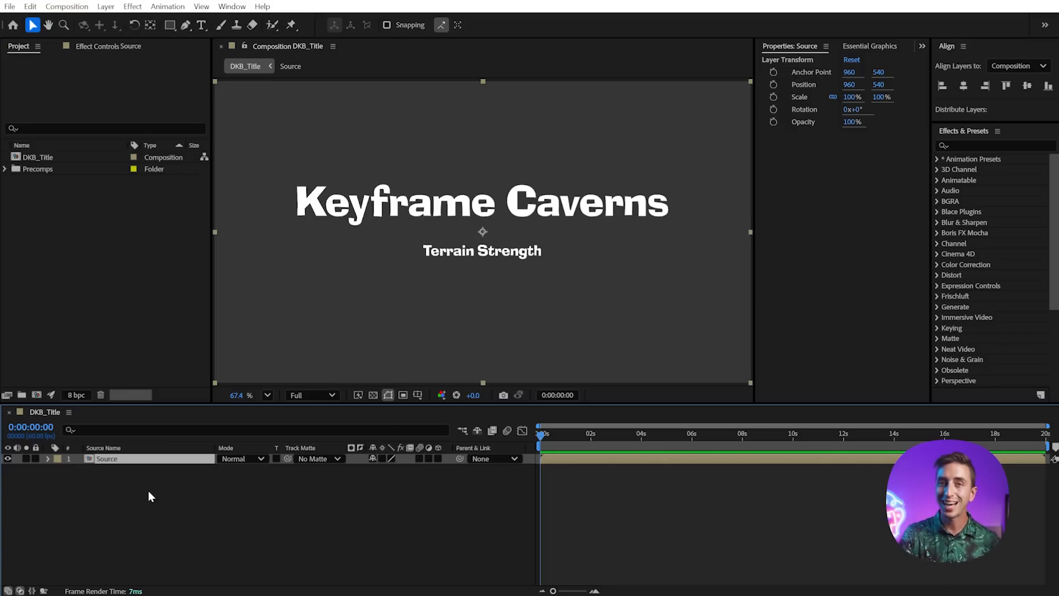
click(121, 477)
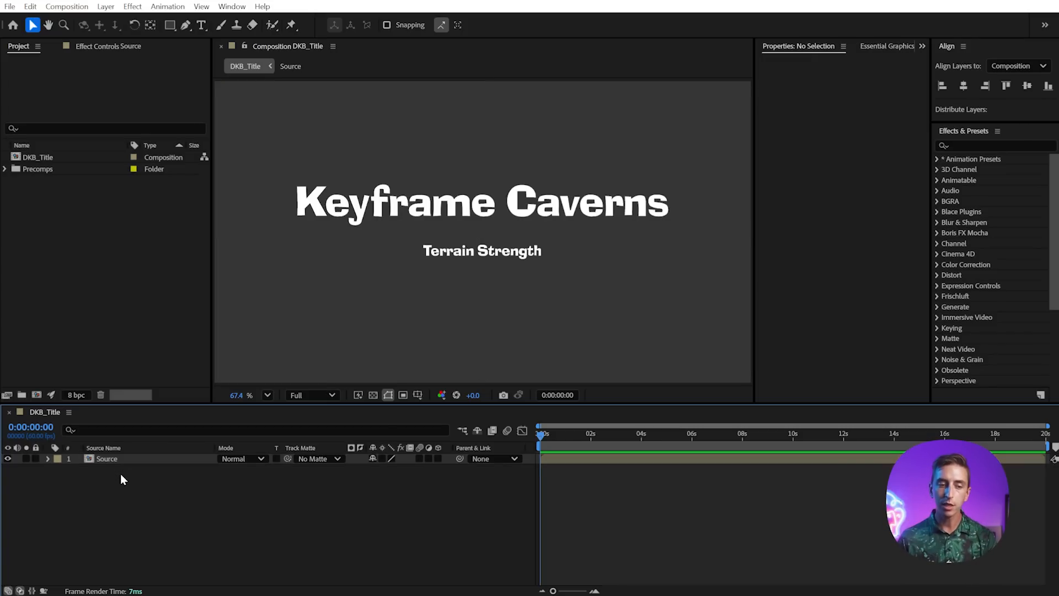
click(109, 8)
mouse_move(122, 22)
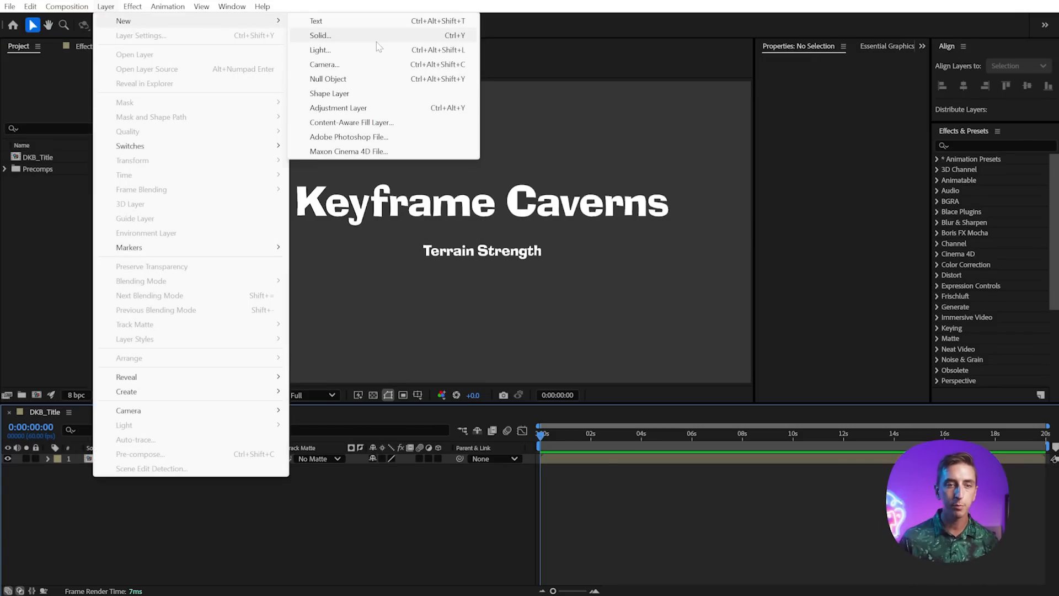
click(342, 36)
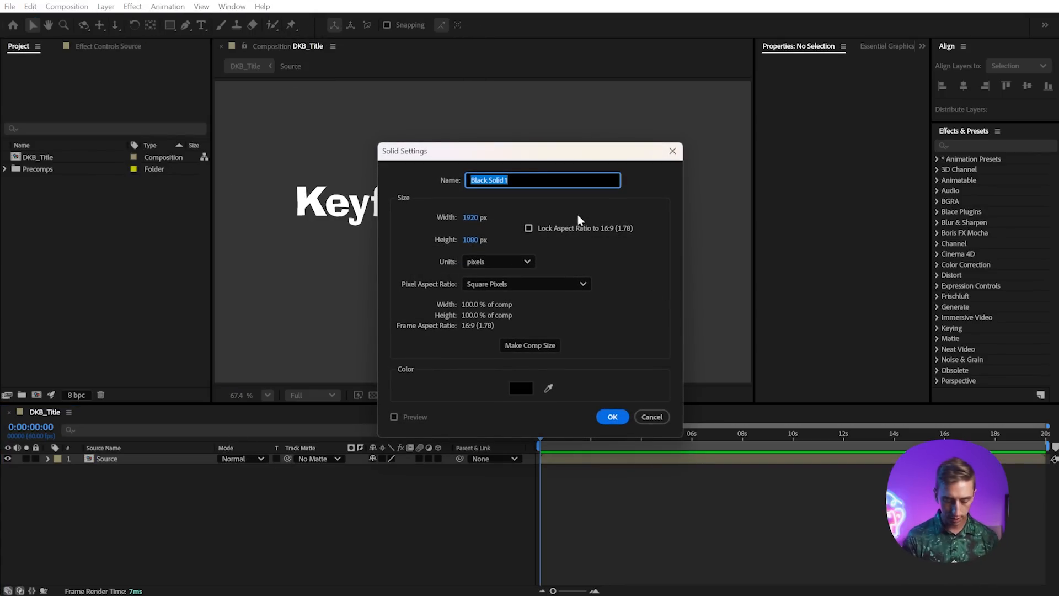
text(Matte)
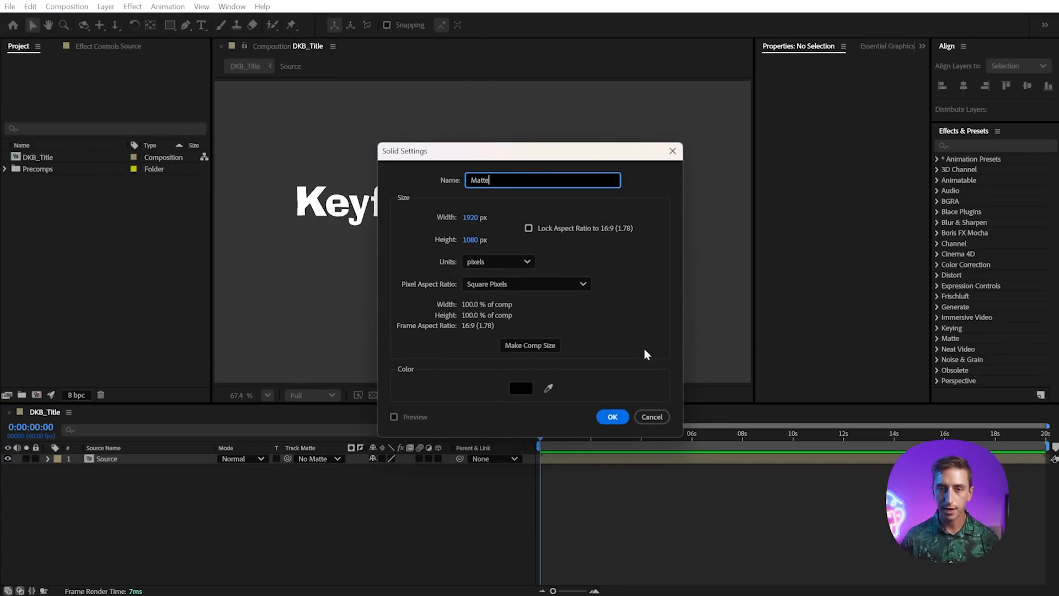
click(611, 417)
Find the Cell Pattern effect and apply it to the Matte layer.
click(970, 145)
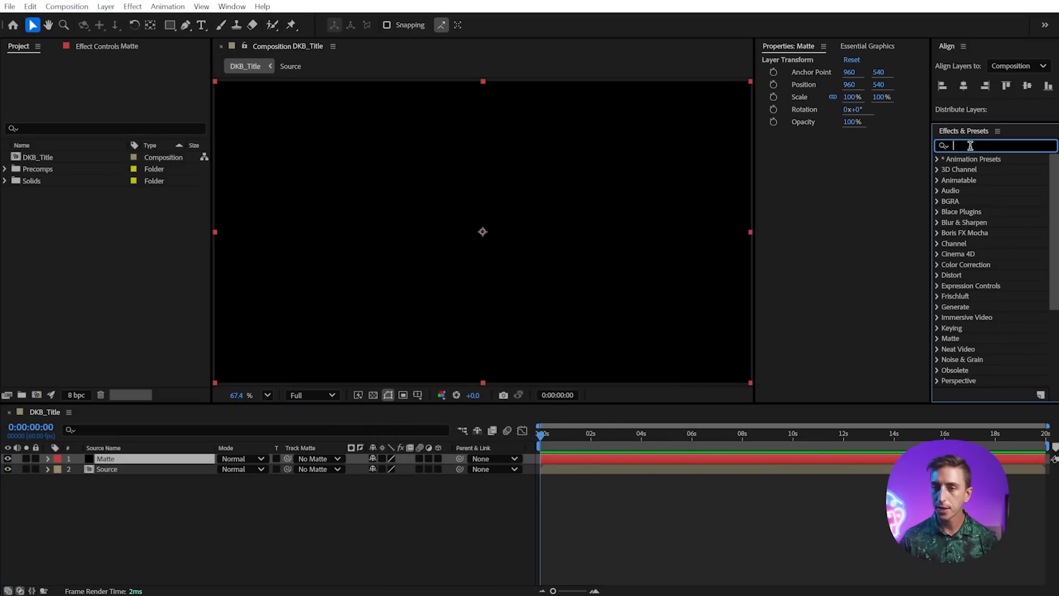
text(cell pa)
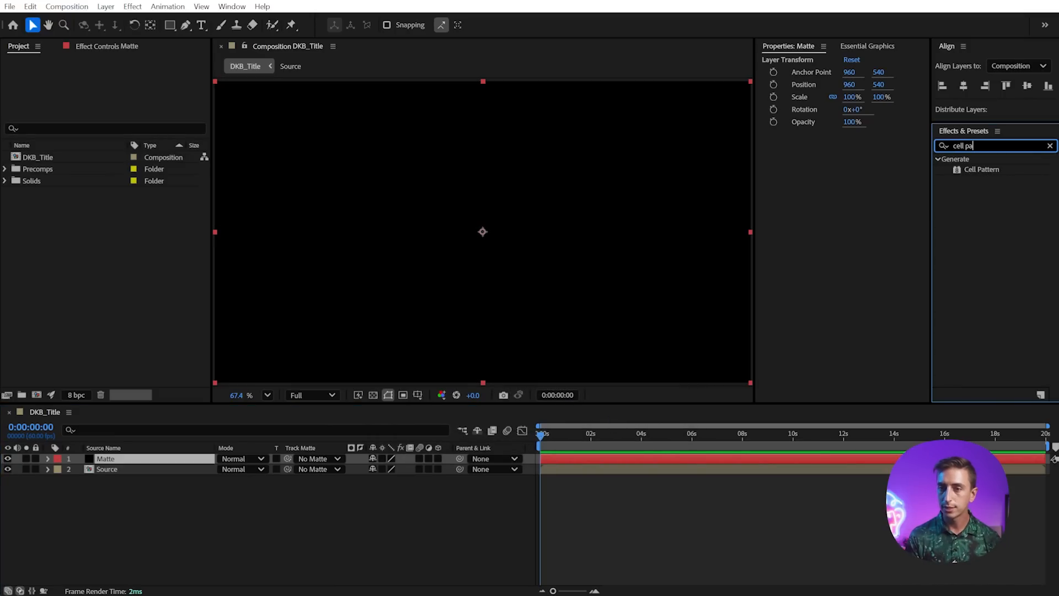
drag(981, 169, 585, 180)
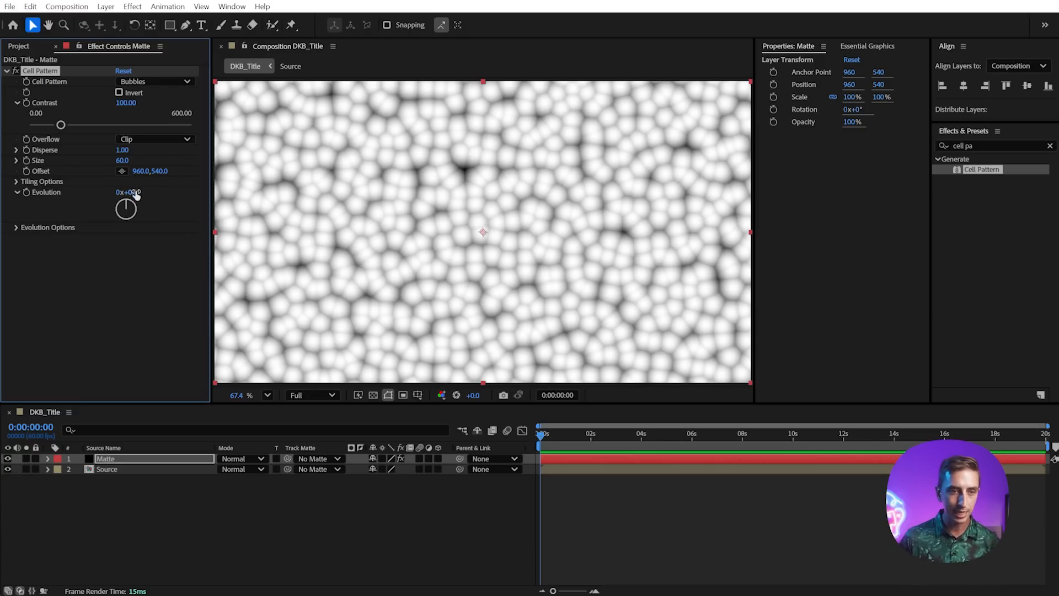
Try out the Cell Pattern's Evolution and undo that change, and set Disperse to 1.50.
drag(136, 194, 462, 237)
key(ctrl+z)
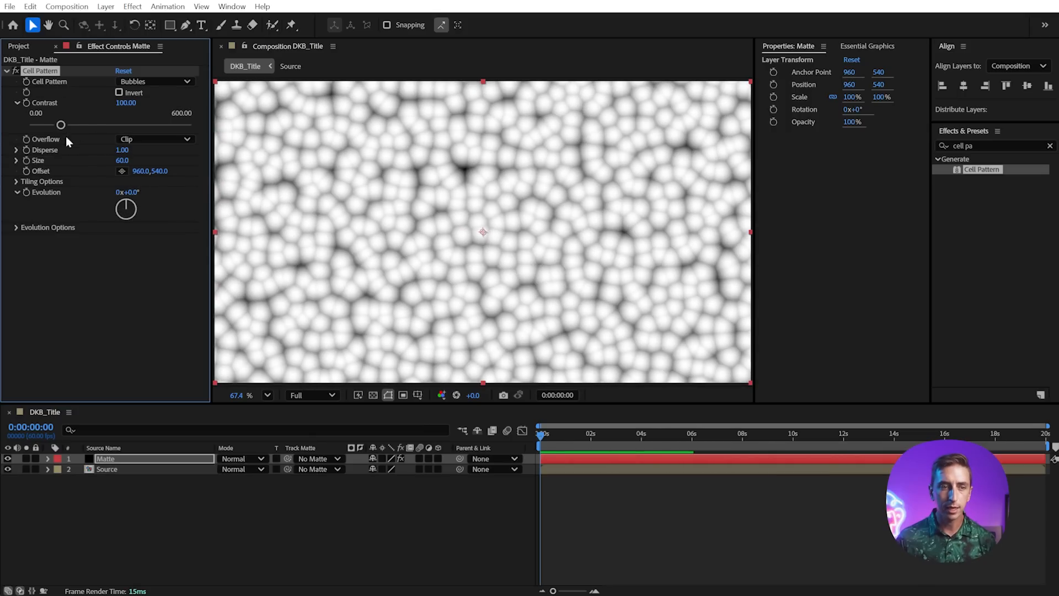
drag(121, 150, 100, 150)
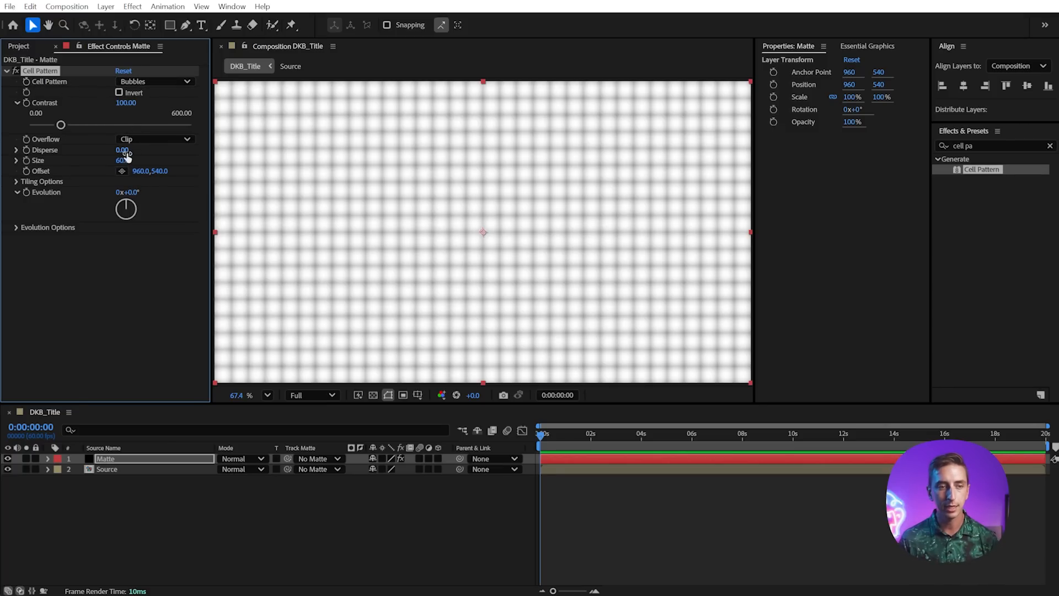
drag(124, 150, 217, 152)
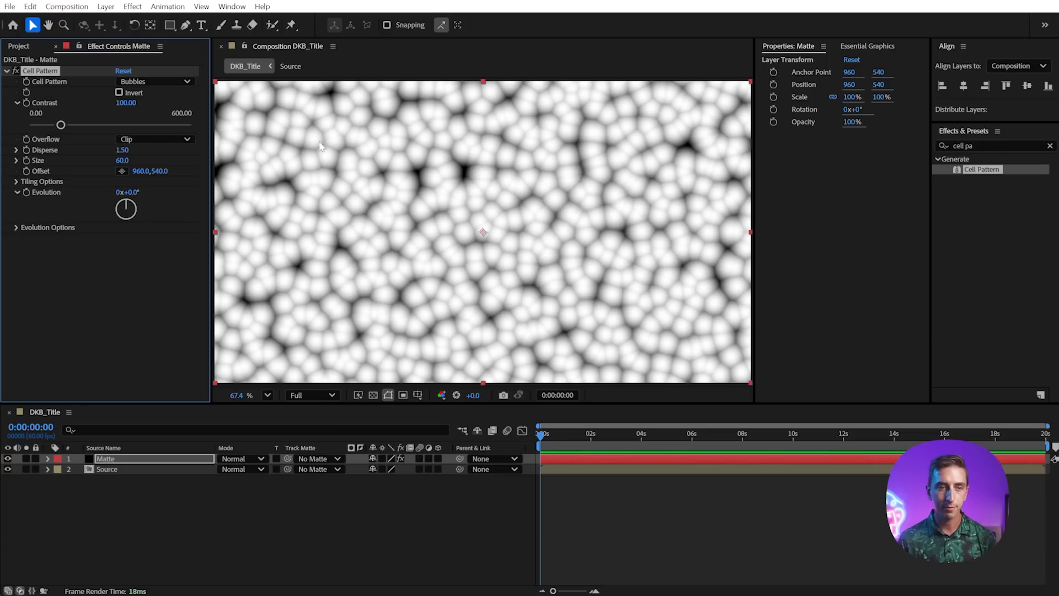
Change the Matte layer's Cell Pattern type to Crystals HQ and inspect the cells up close.
click(155, 82)
click(157, 94)
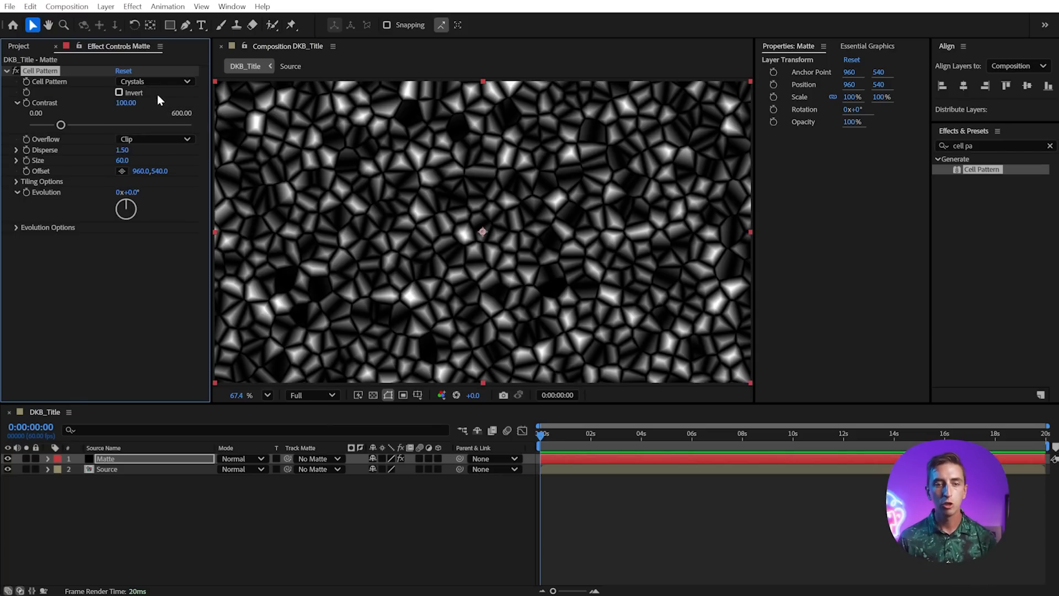
click(168, 80)
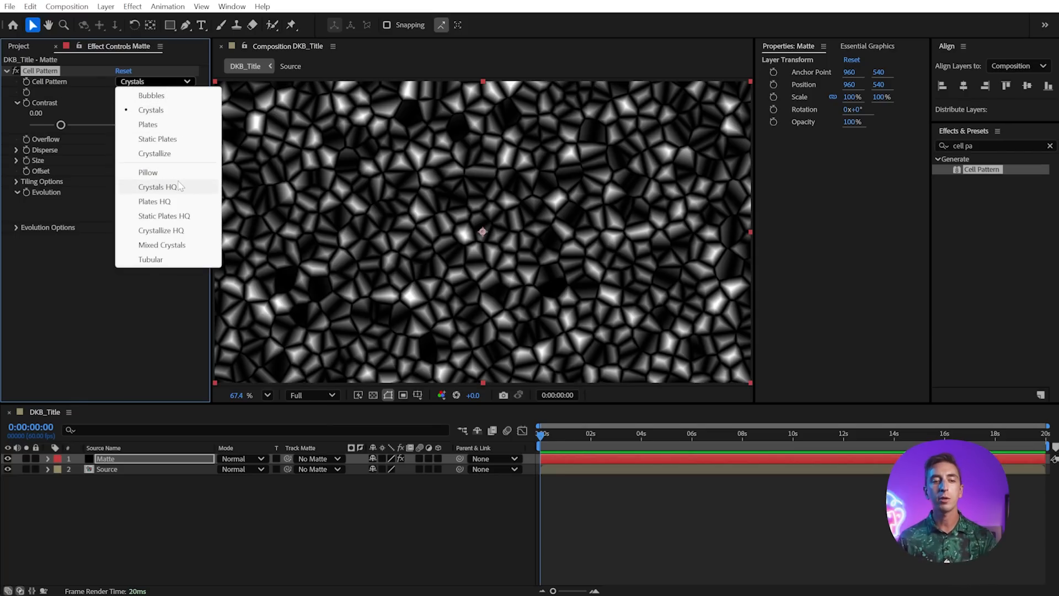
click(158, 187)
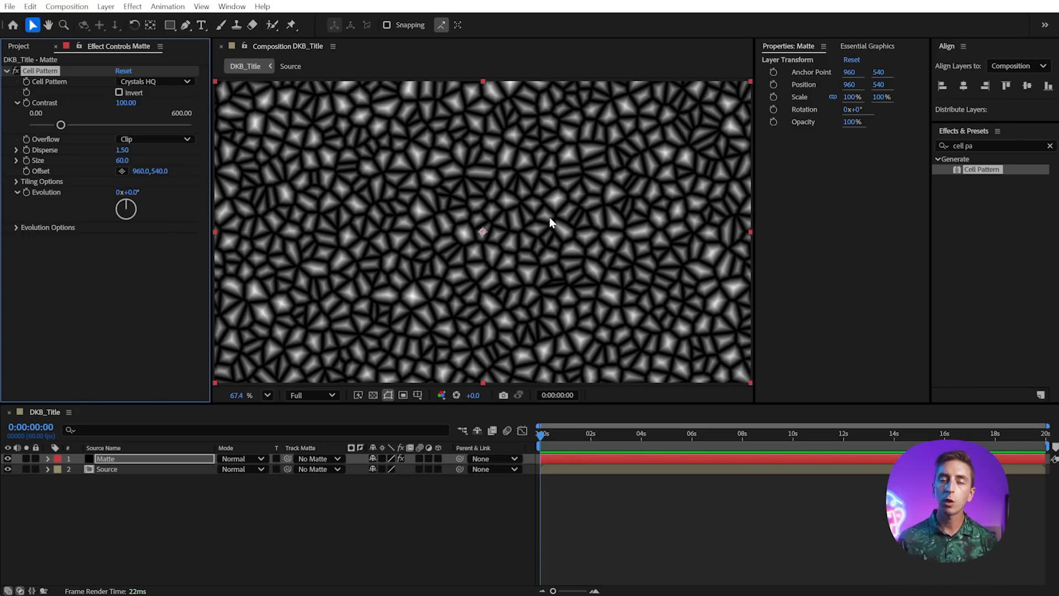
scroll(550, 217, up, 5)
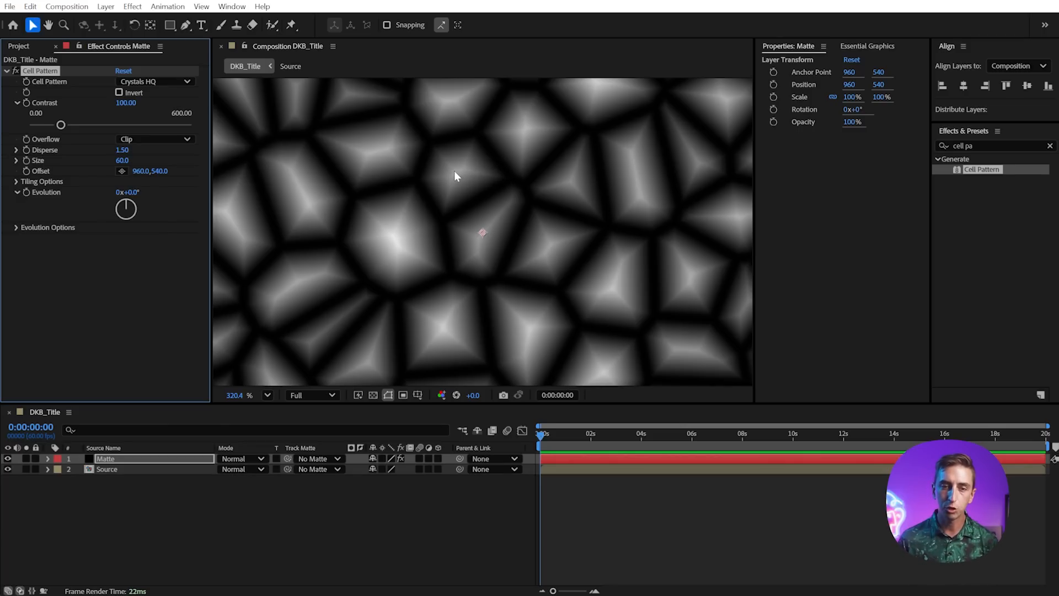
scroll(459, 175, down, 5)
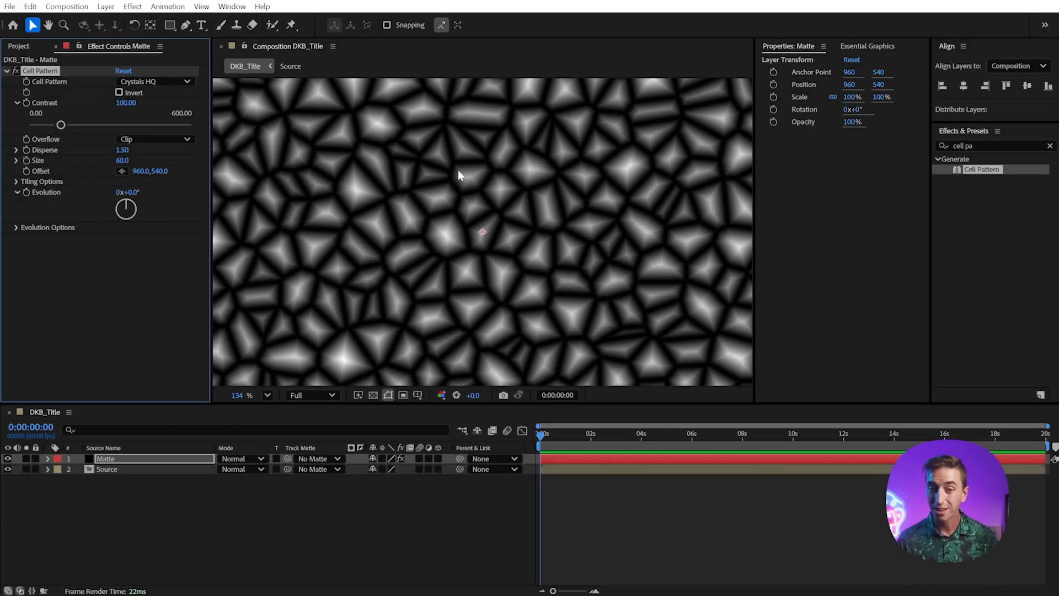
key(shift+/)
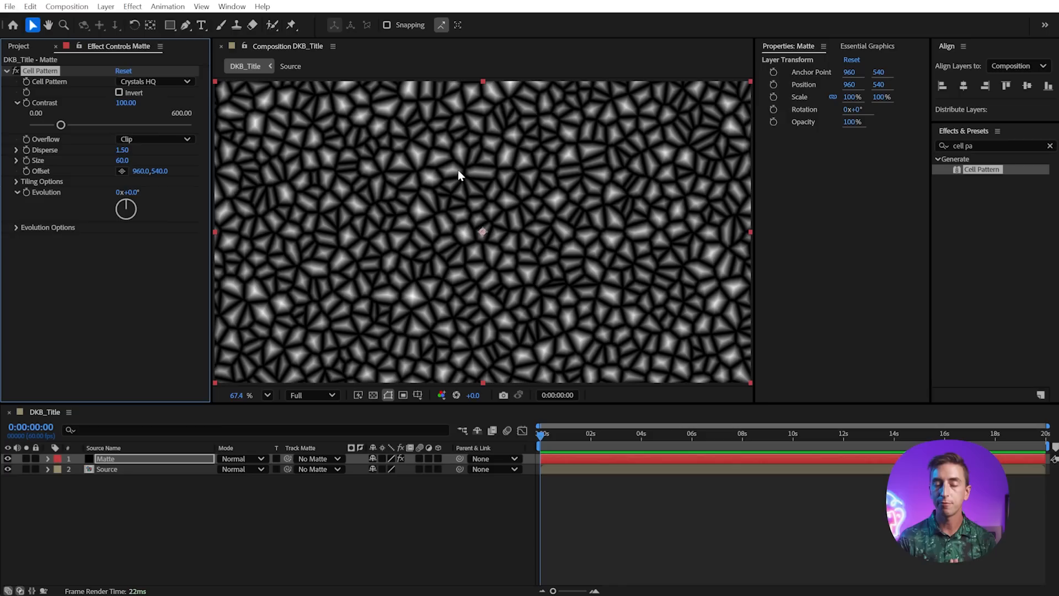
Pre-compose the Matte layer as "Matte", moving all attributes into the new composition.
click(147, 462)
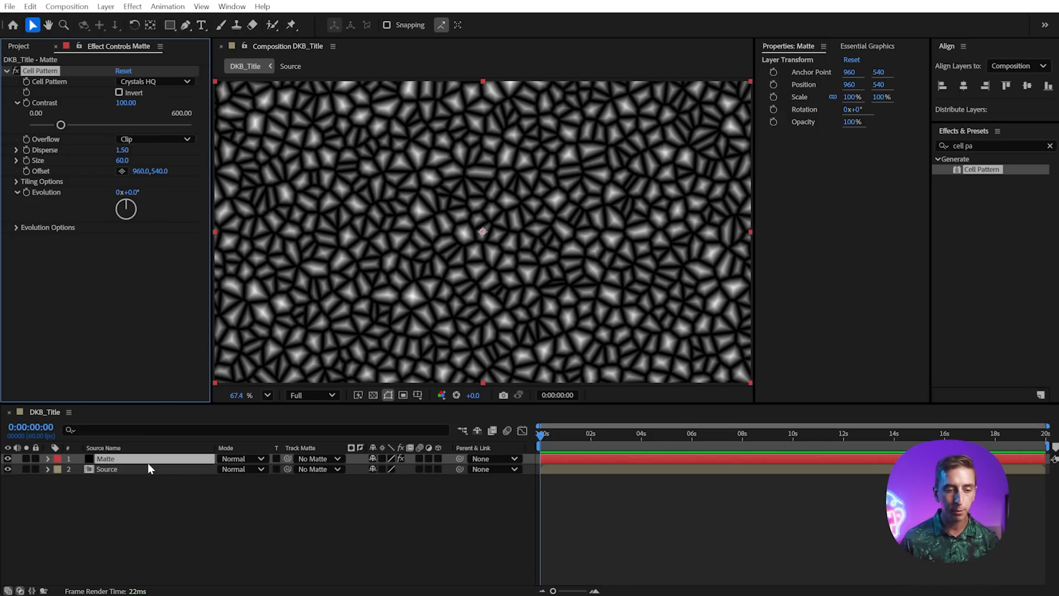
key(ctrl+shift+c)
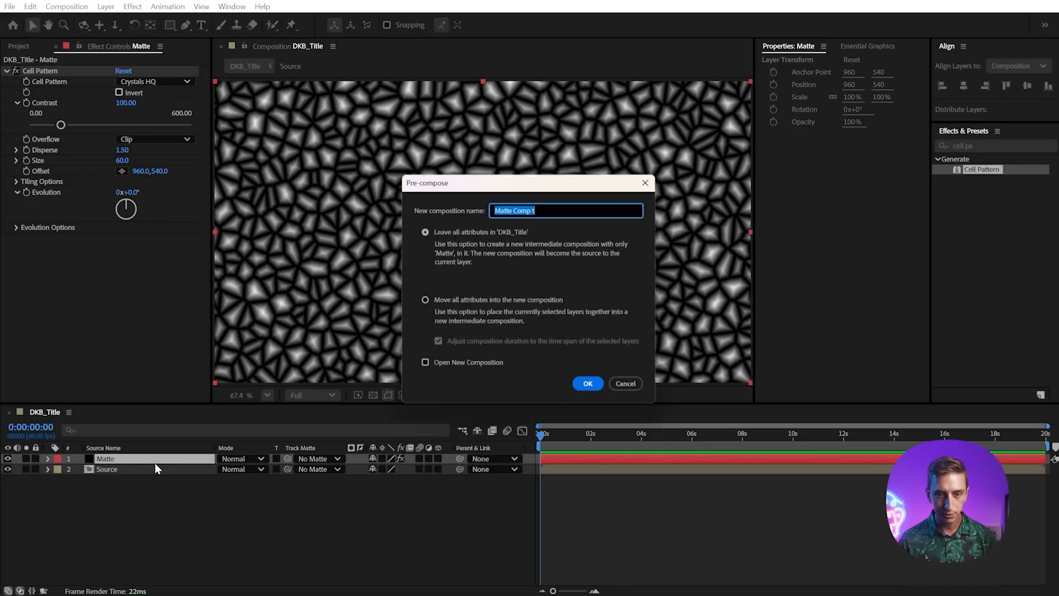
text(Matte)
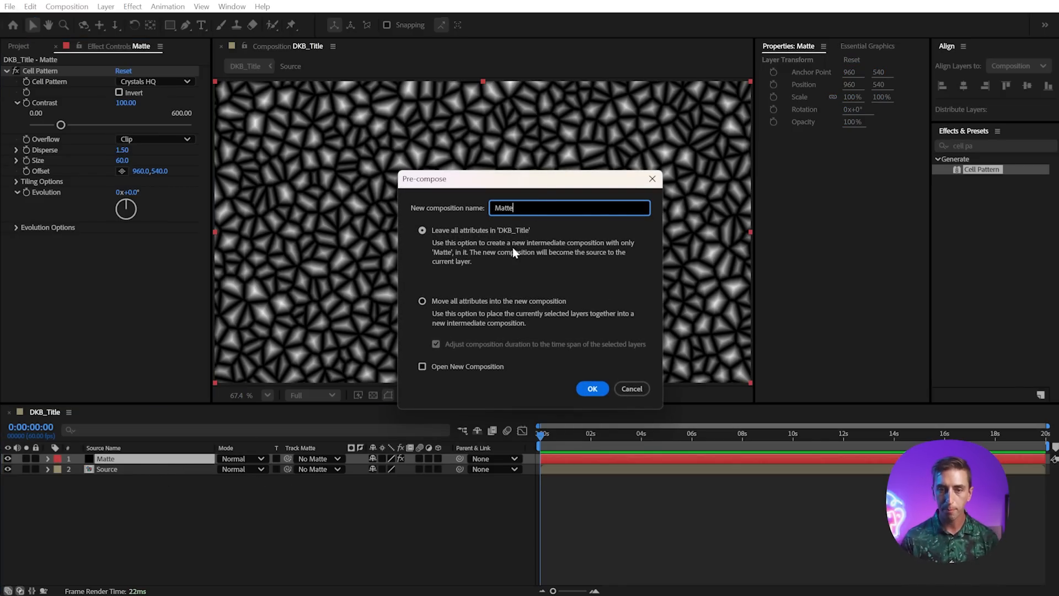
click(453, 304)
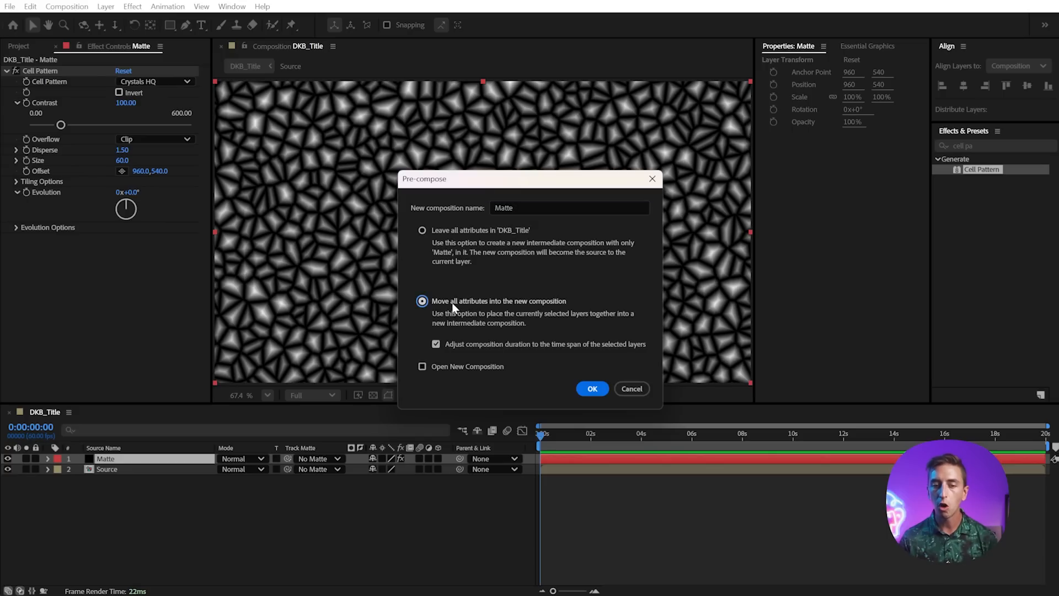
click(592, 388)
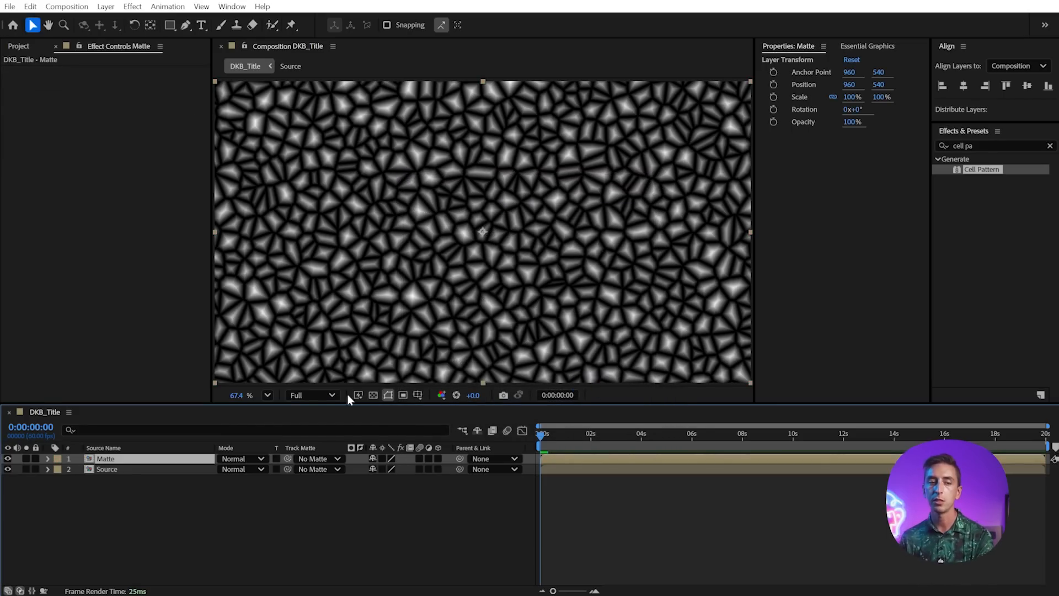
Open the Matte precomp and file its composition in the project's Precomps folder.
double_click(145, 459)
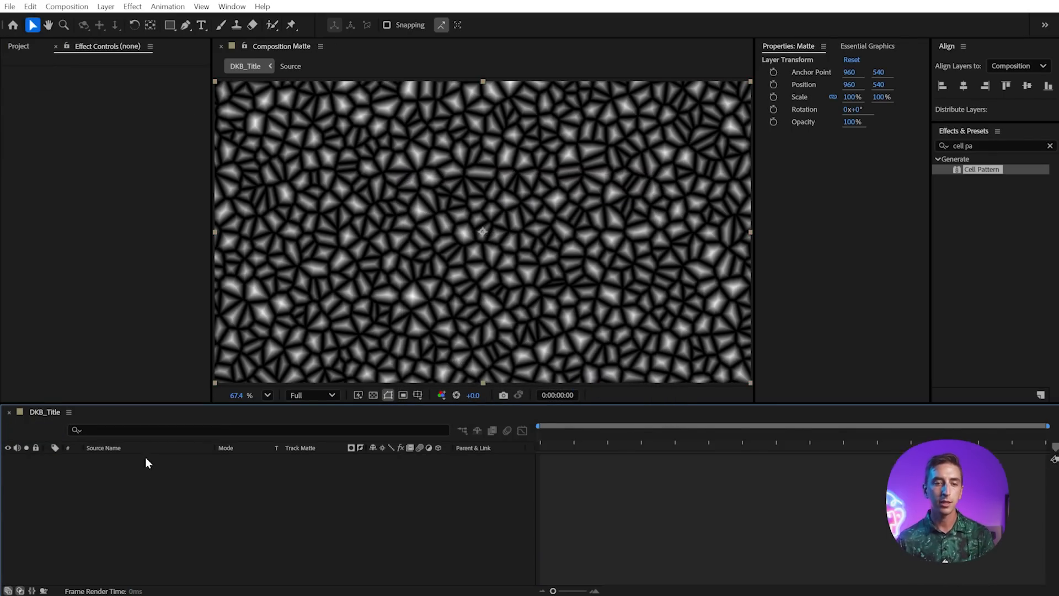
click(18, 46)
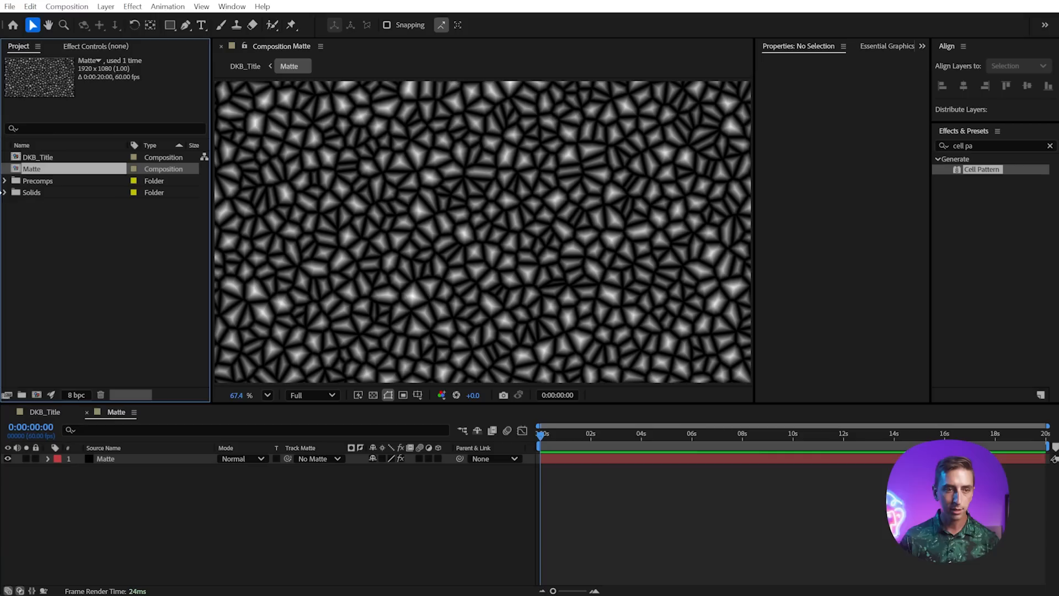
drag(41, 167, 34, 181)
click(4, 168)
Duplicate the Matte layer inside the precomp and delete the Cell Pattern effect from the upper copy.
click(124, 459)
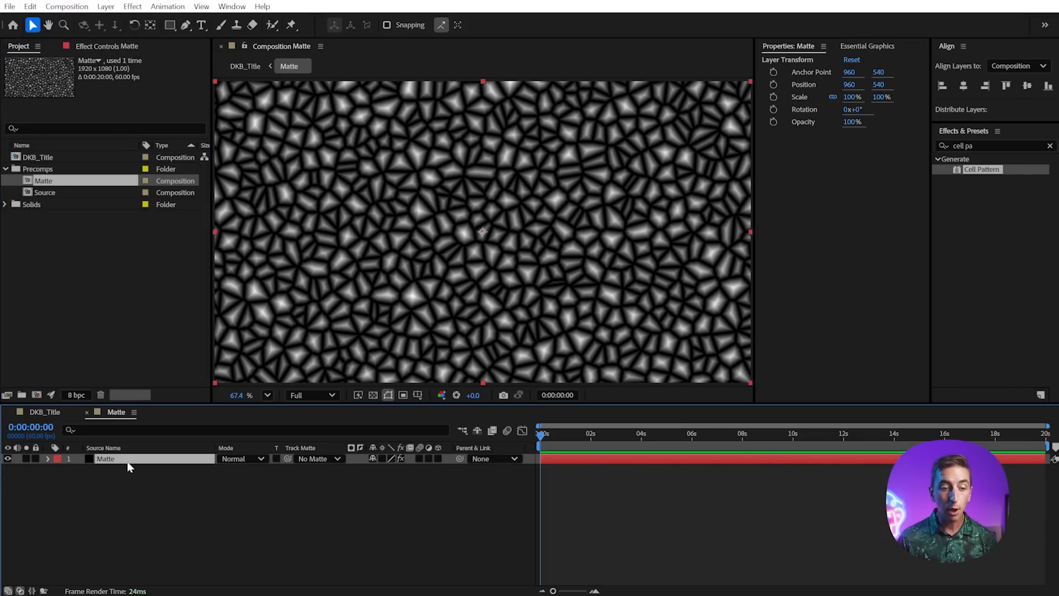
key(ctrl+d)
click(124, 47)
click(51, 68)
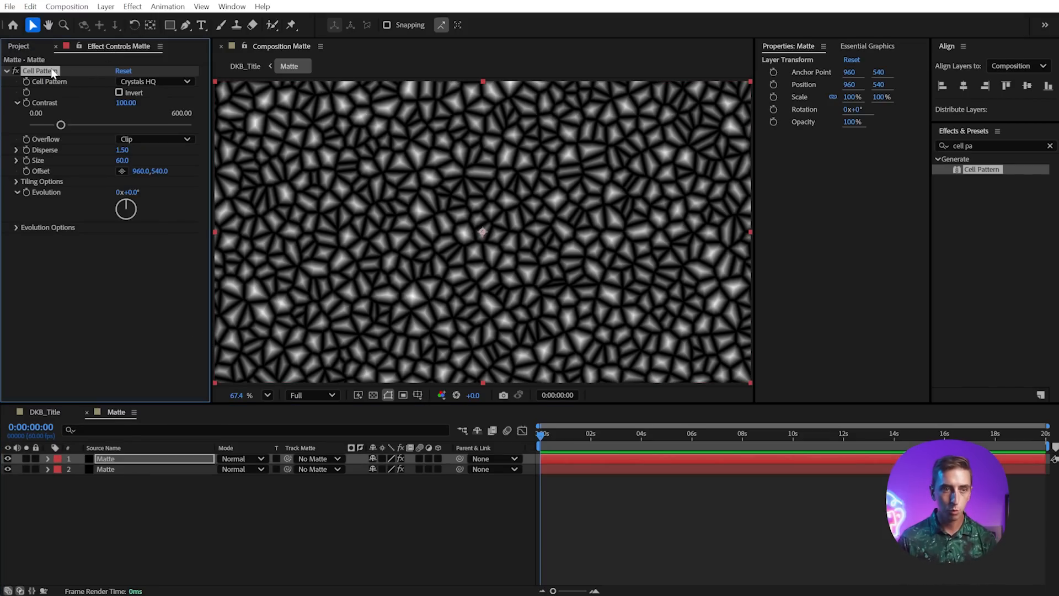
key(Delete)
Rename the upper Matte layer as "Gradient".
click(155, 465)
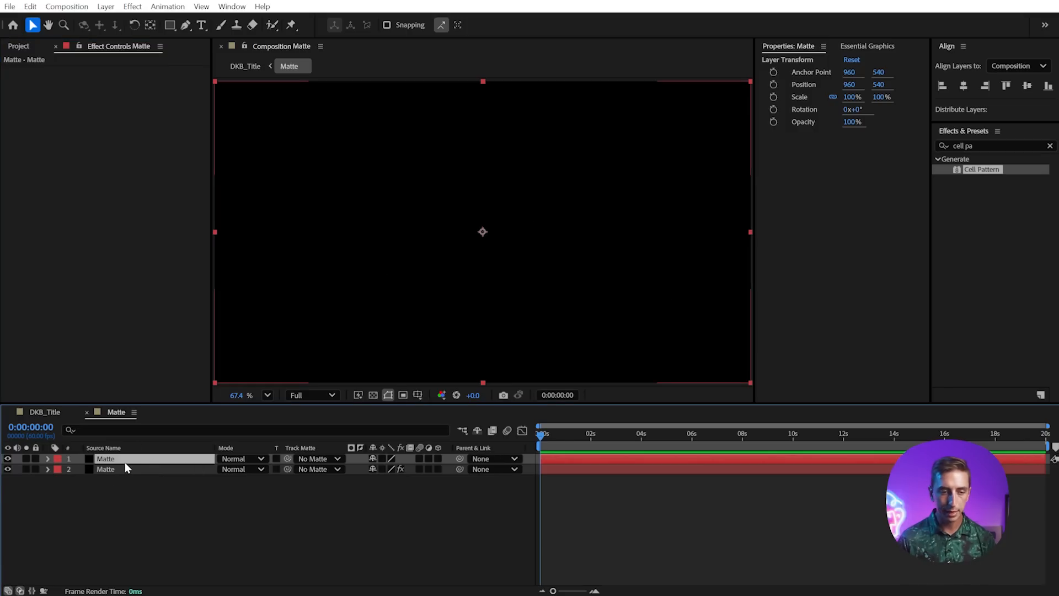
key(Return)
text(Gradient)
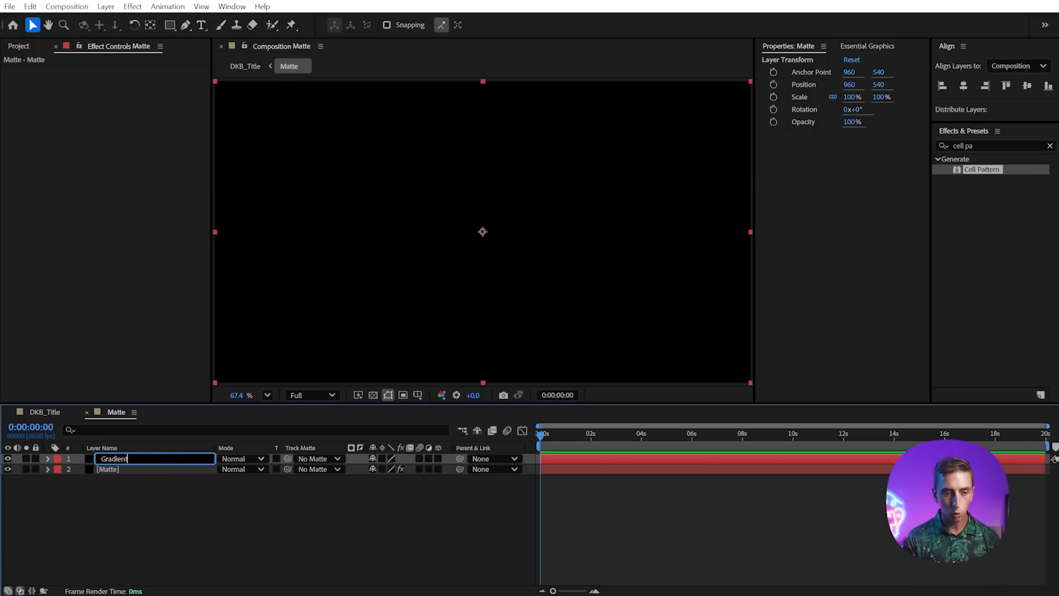
key(Return)
Apply the Linear Wipe effect to the Gradient layer with Transition Completion 56% and Feather 466.
click(935, 146)
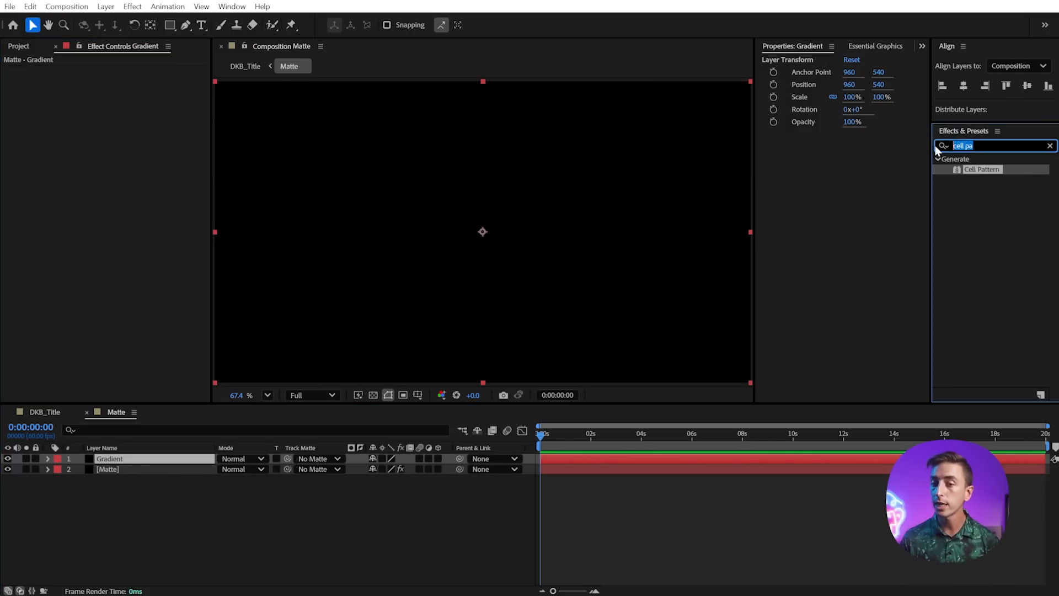
text(linear wip)
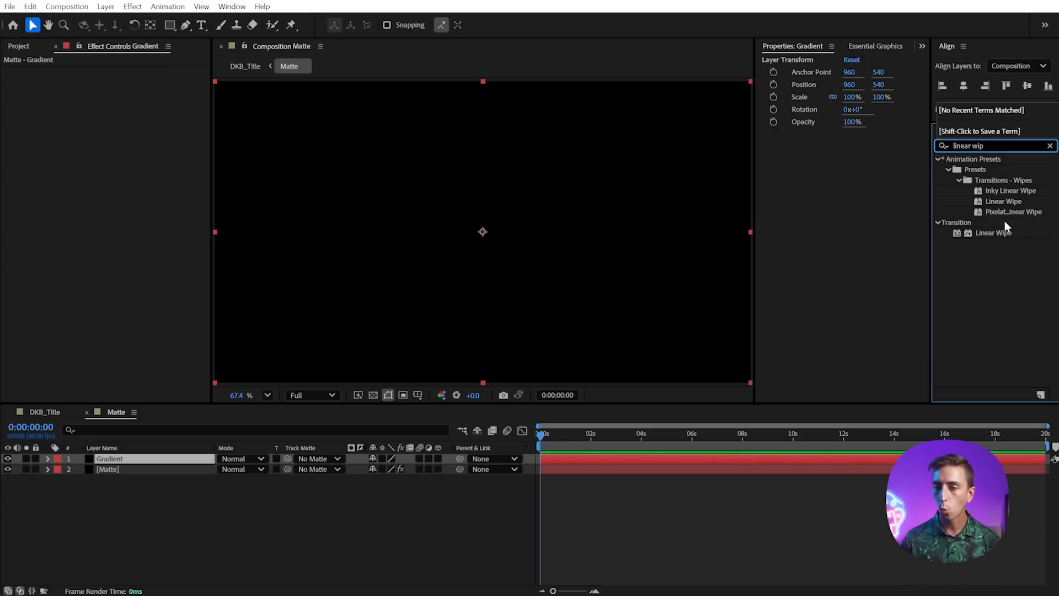
double_click(992, 233)
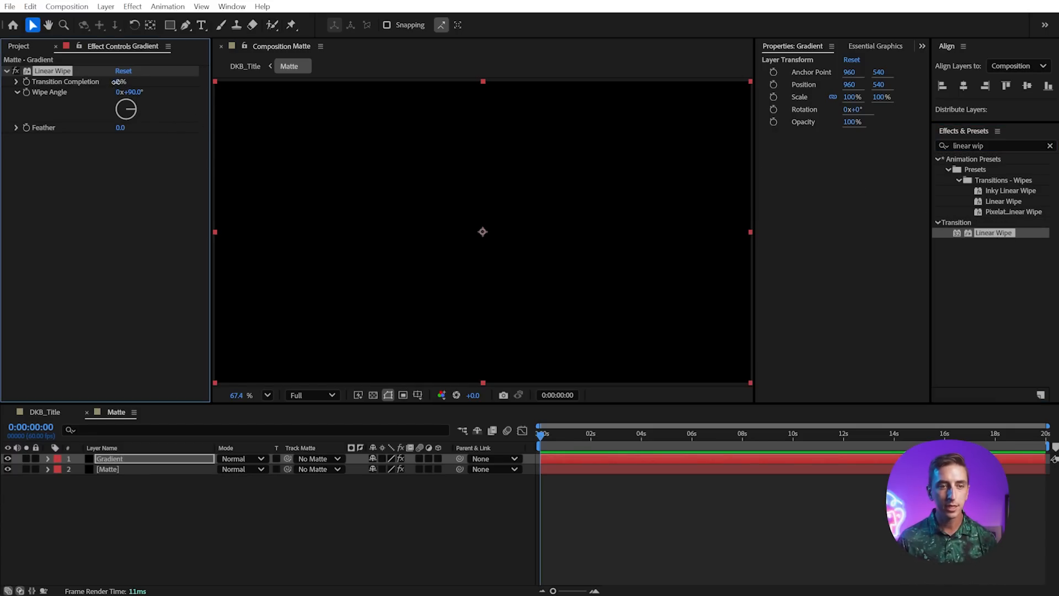
drag(121, 82, 140, 92)
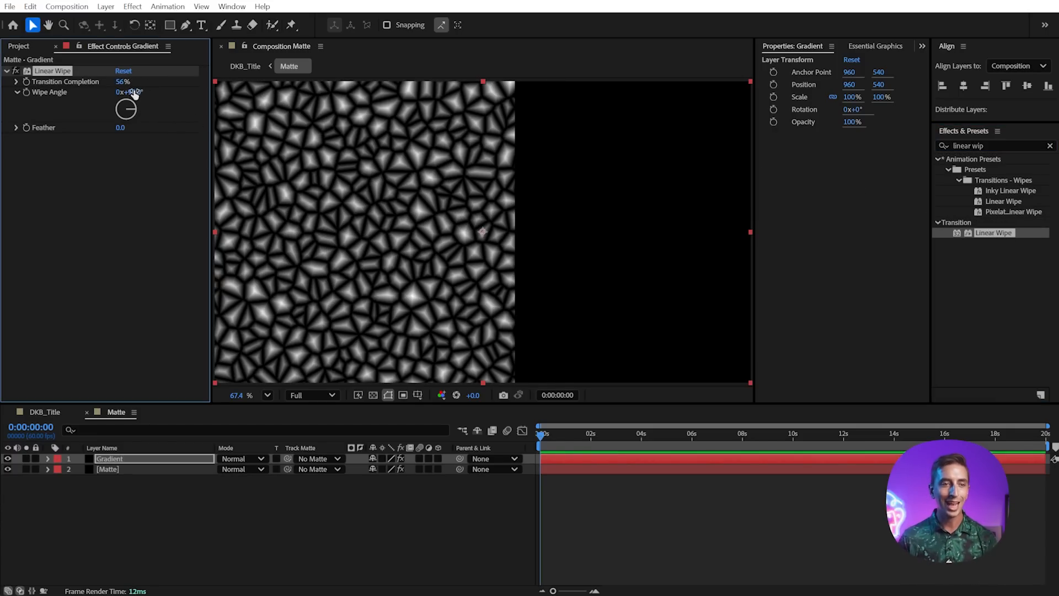
drag(123, 126, 258, 125)
drag(392, 133, 470, 191)
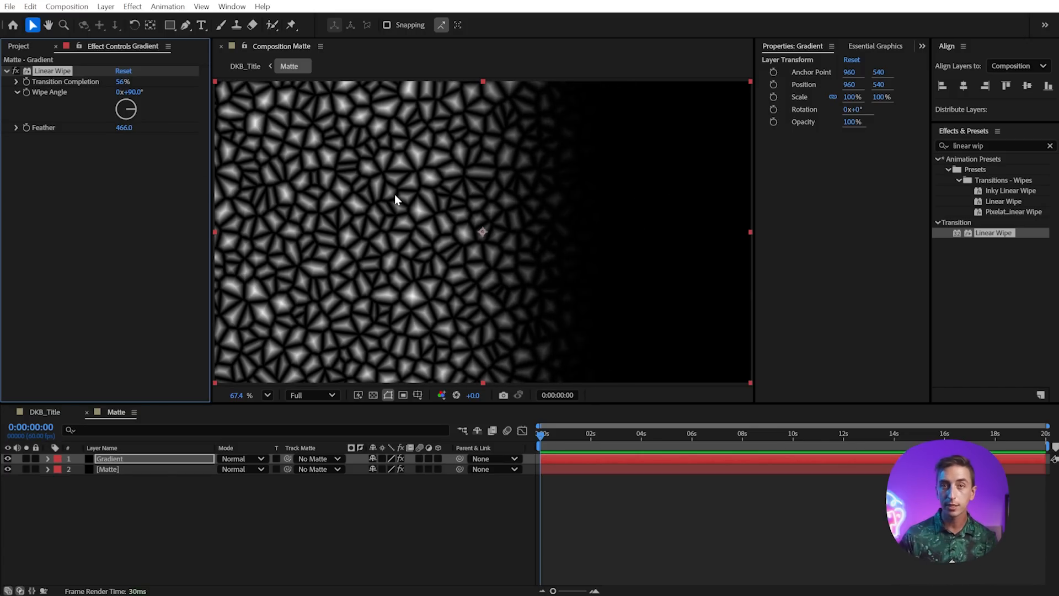
Find the Solid Composite effect and add it below Linear Wipe on the Gradient layer.
click(1001, 145)
text(solid)
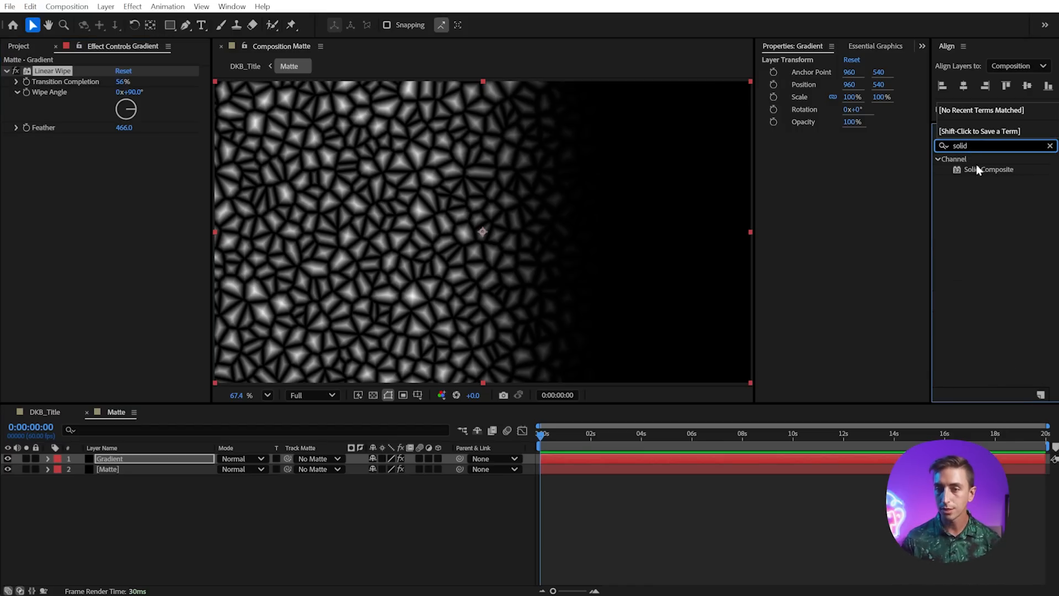
drag(978, 169, 87, 183)
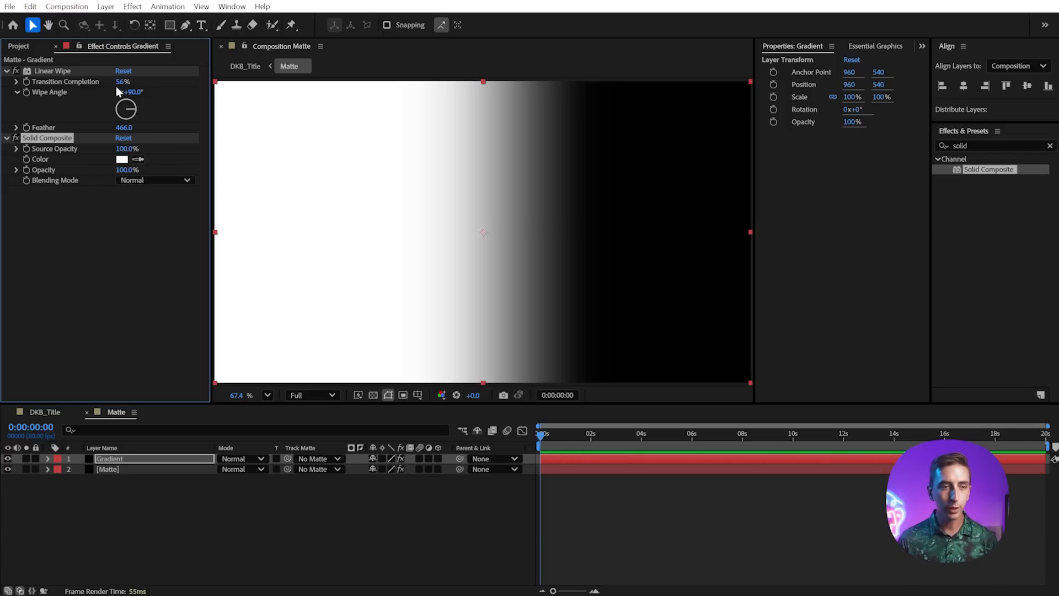
Soften the Gradient layer's Linear Wipe by setting Feather to 788 and Transition Completion to 50%.
drag(122, 82, 96, 91)
drag(129, 127, 296, 117)
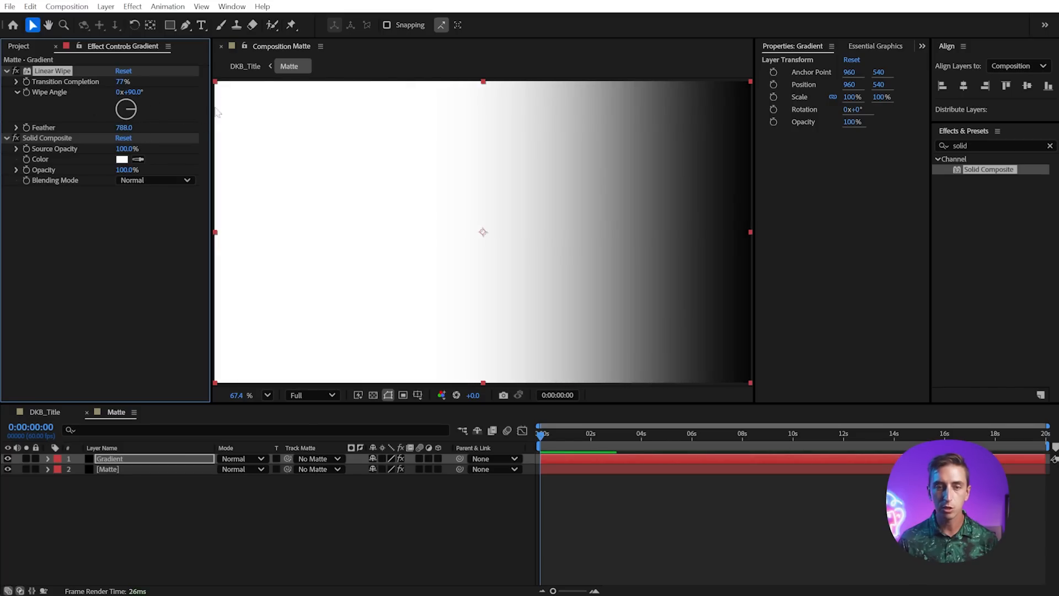
mouse_move(116, 82)
mouse_down()
mouse_move(87, 81)
mouse_move(98, 81)
mouse_up()
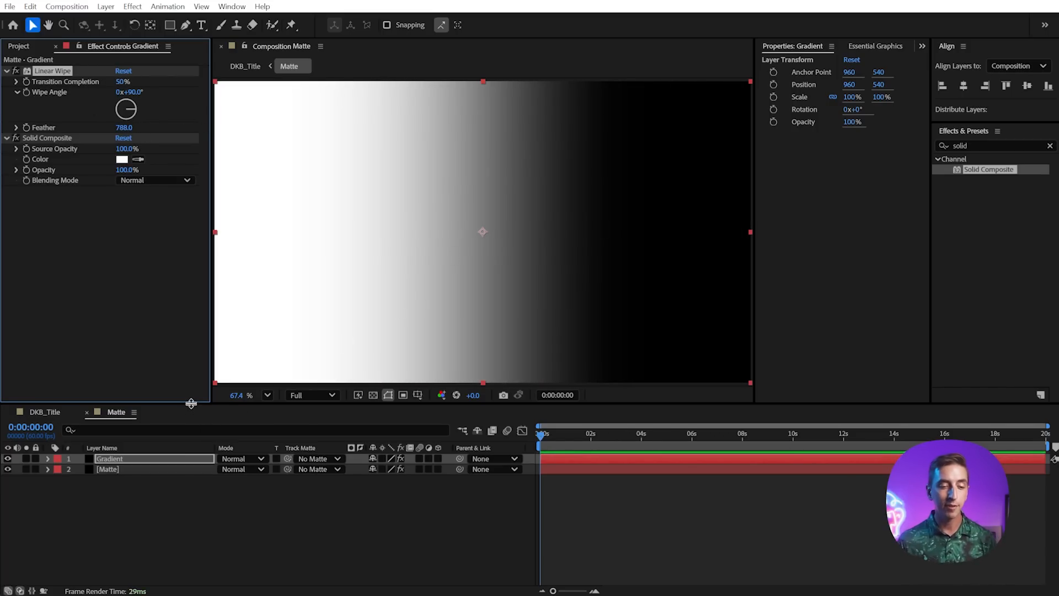
Set the Gradient layer's blending mode to Hard Mix.
drag(204, 405, 204, 179)
scroll(504, 116, up, 2)
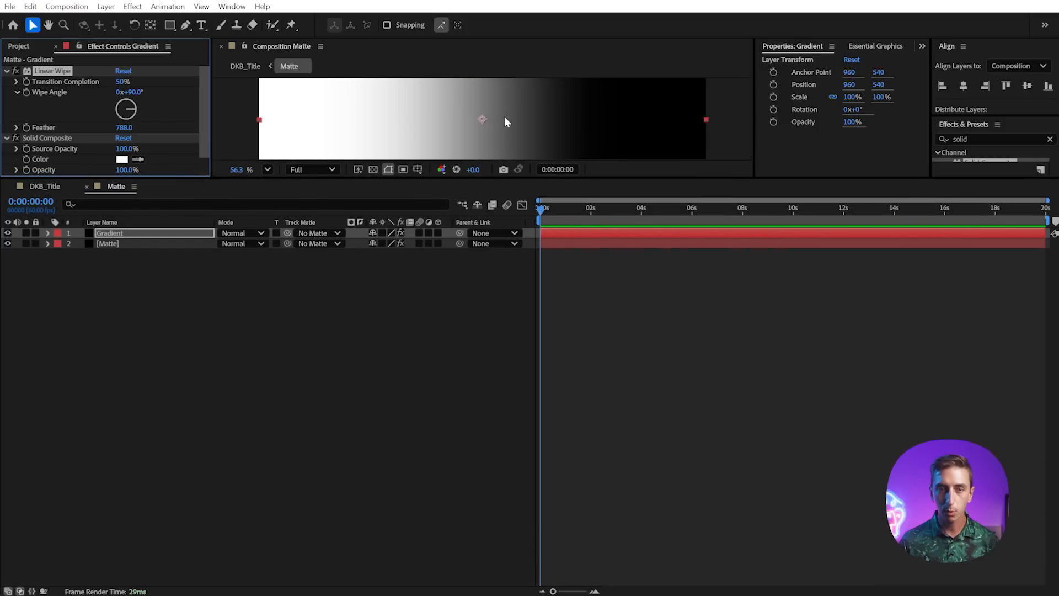
click(241, 233)
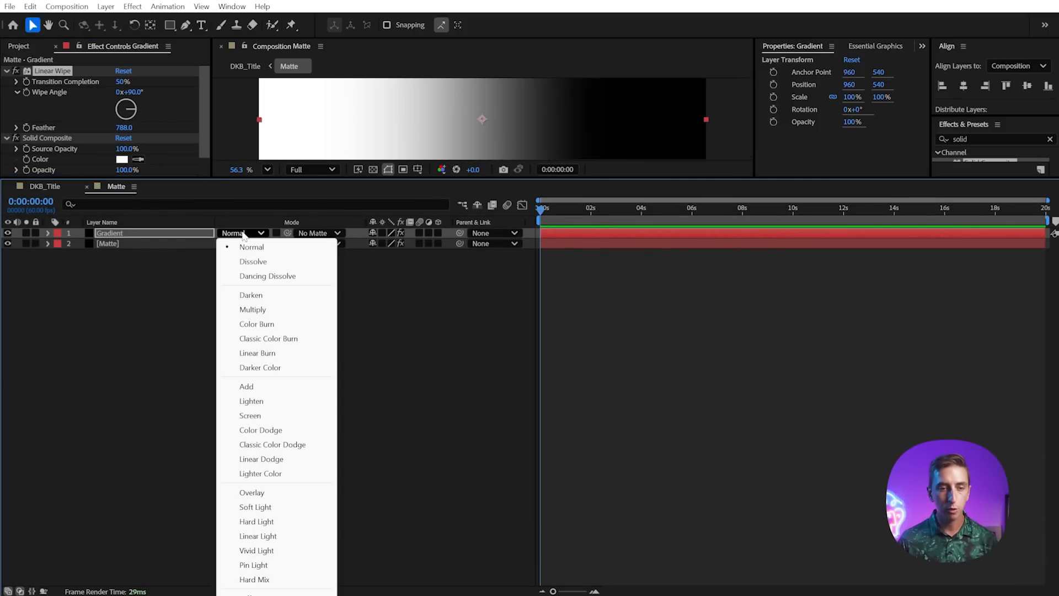
click(267, 579)
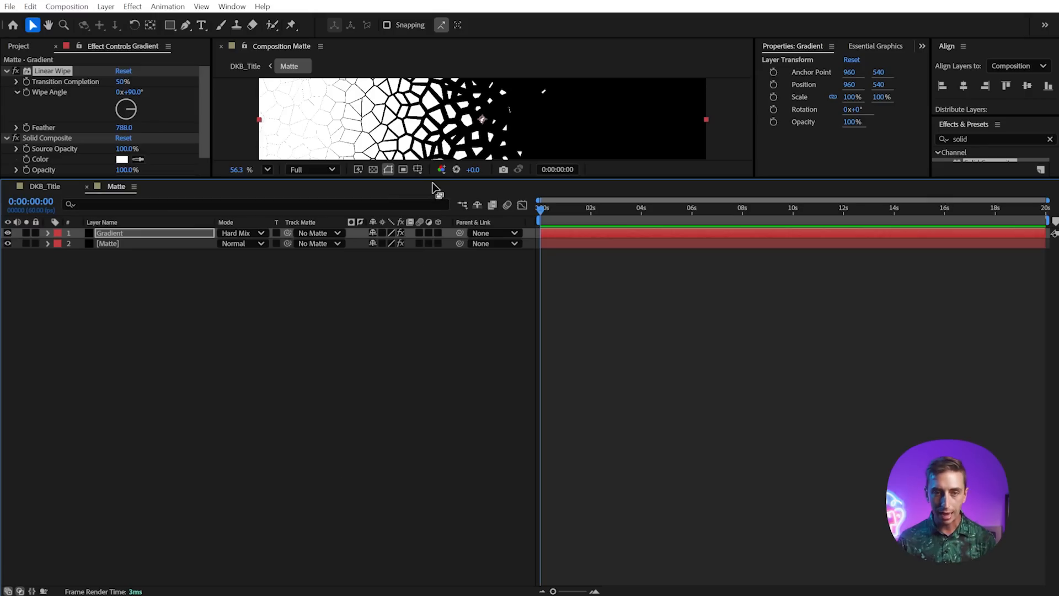
drag(428, 179, 449, 414)
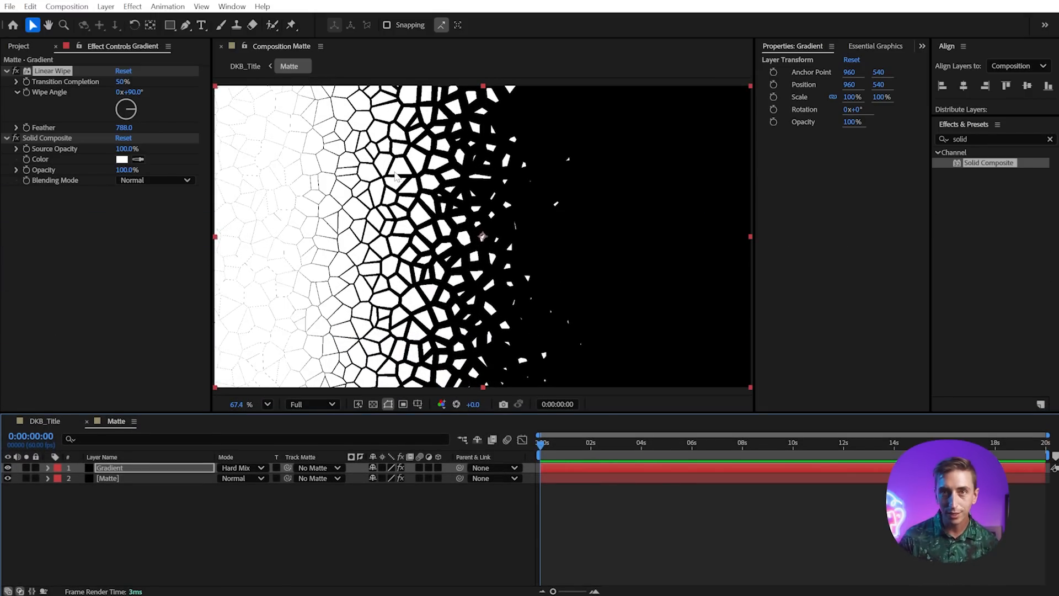
Hide and show the Gradient layer to compare the cell pattern with and without the Hard Mix blend.
click(138, 467)
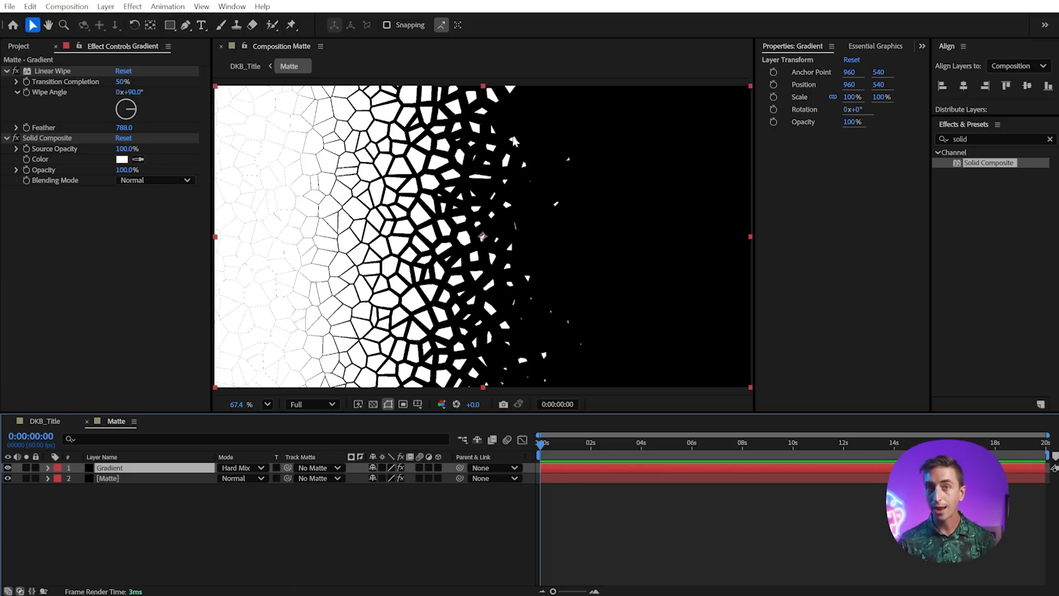
click(7, 468)
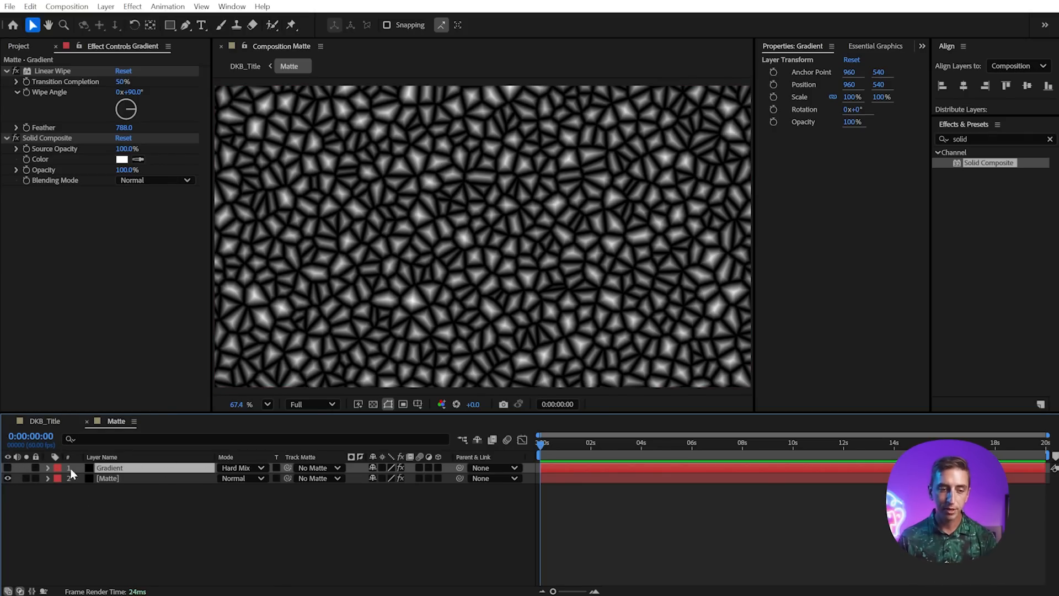
click(8, 468)
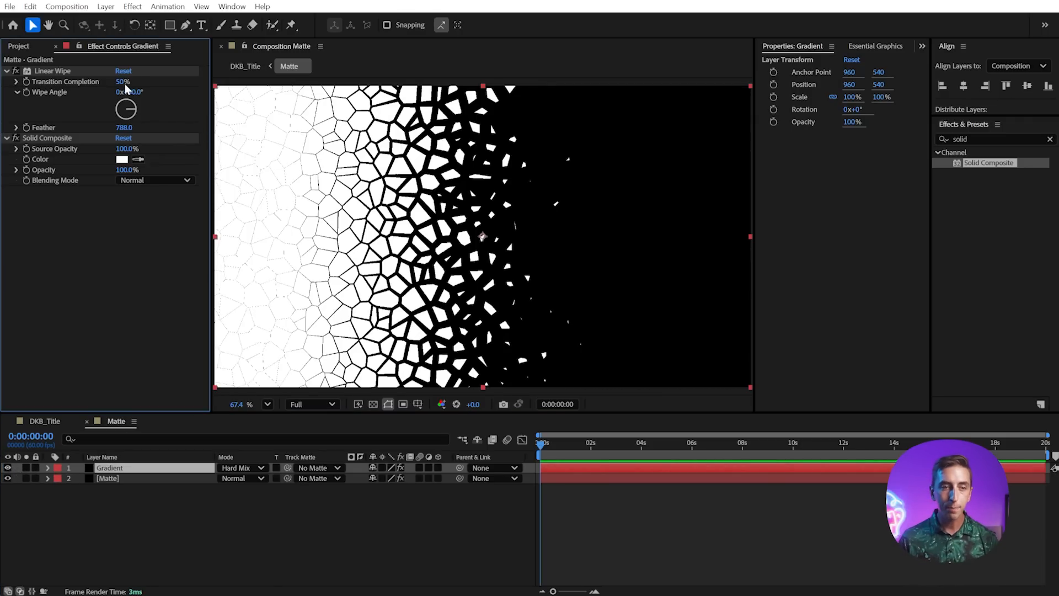
Raise the Gradient layer's Linear Wipe Transition Completion to 100% and examine the cell outlines.
drag(122, 81, 158, 90)
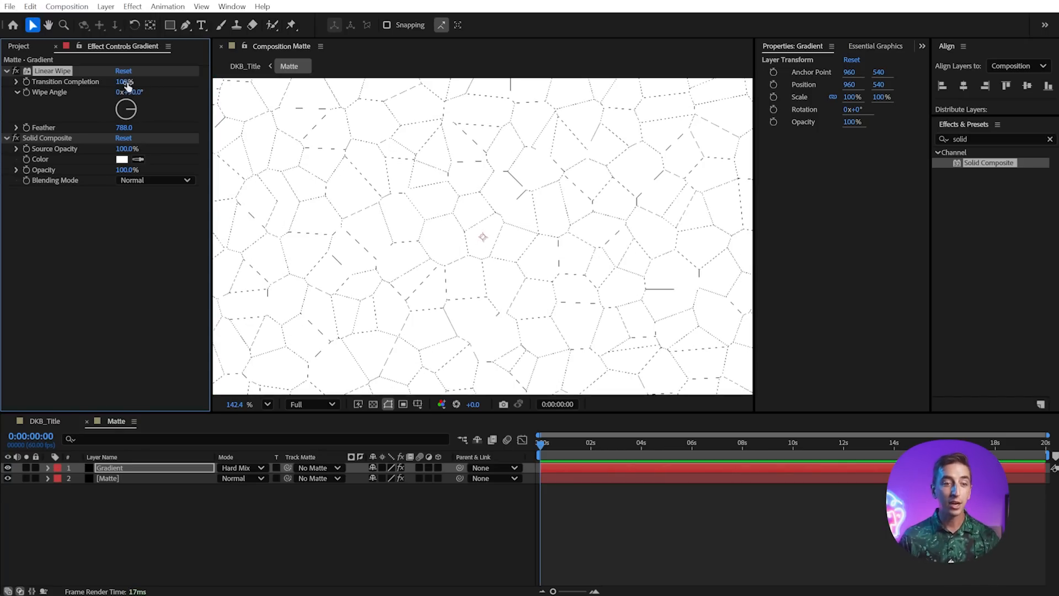
scroll(449, 145, down, 4)
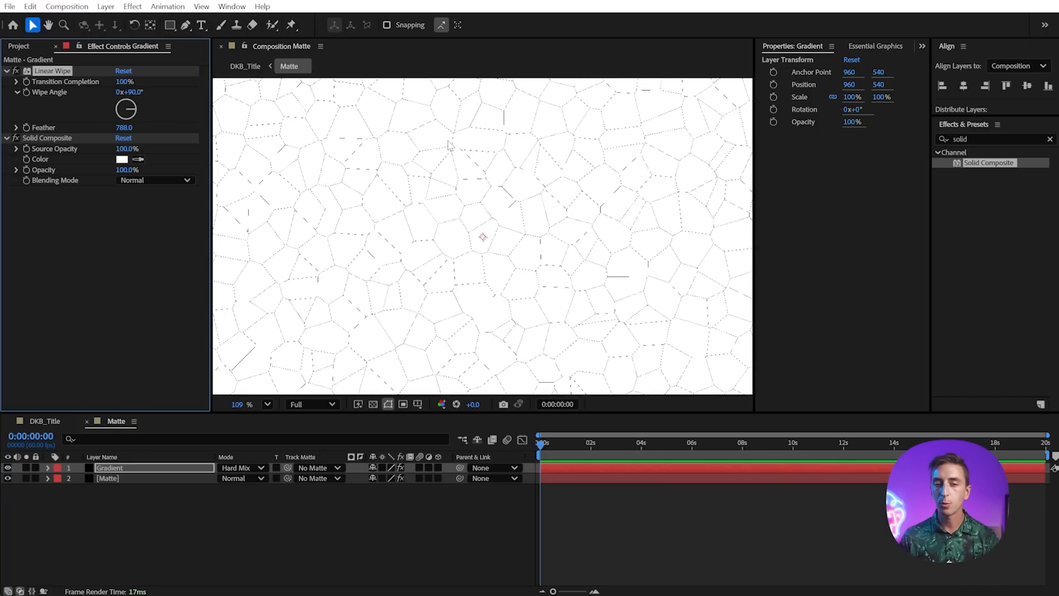
Apply the Minimax effect to the [Matte] cell pattern layer and set its Radius to 1.
scroll(449, 145, up, 5)
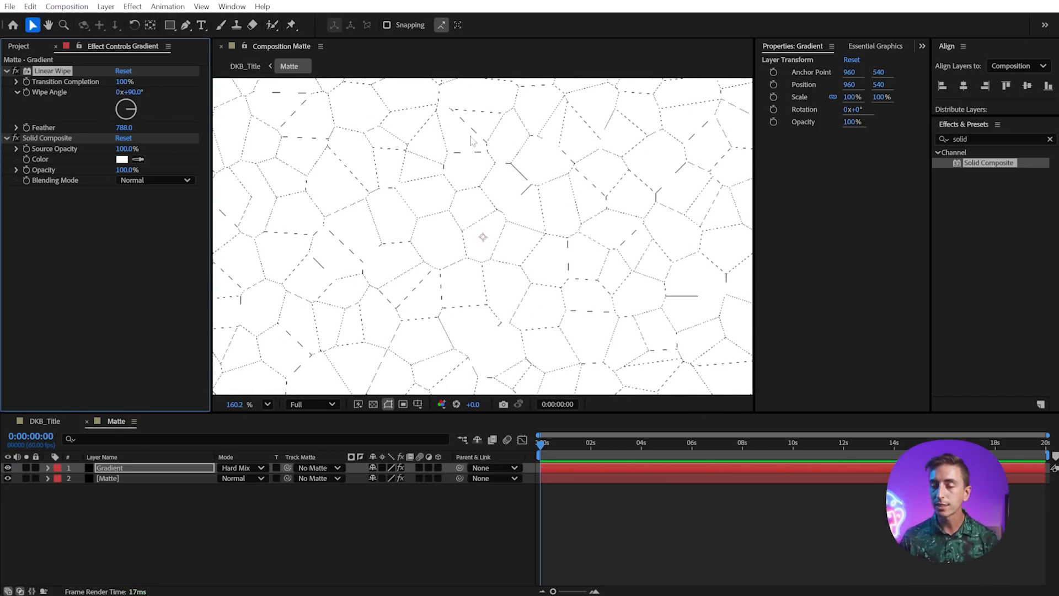
double_click(961, 139)
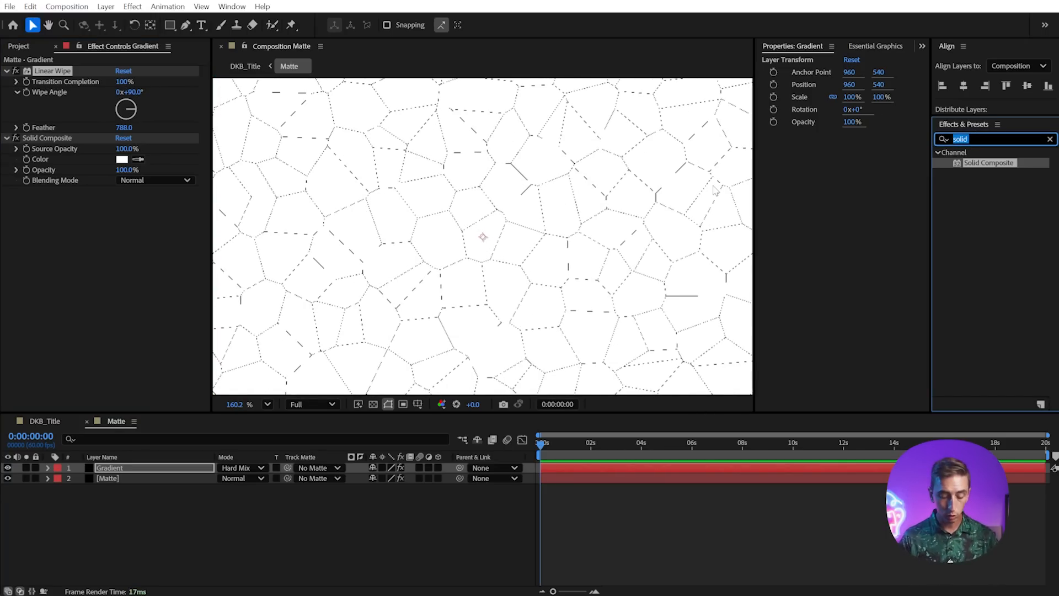
text(minim)
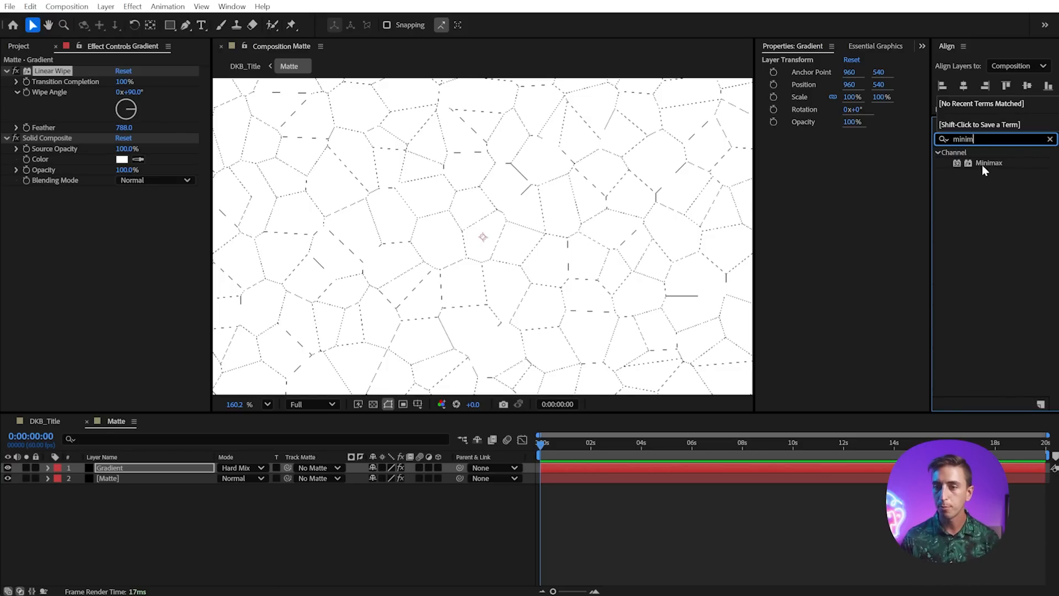
drag(982, 164, 125, 479)
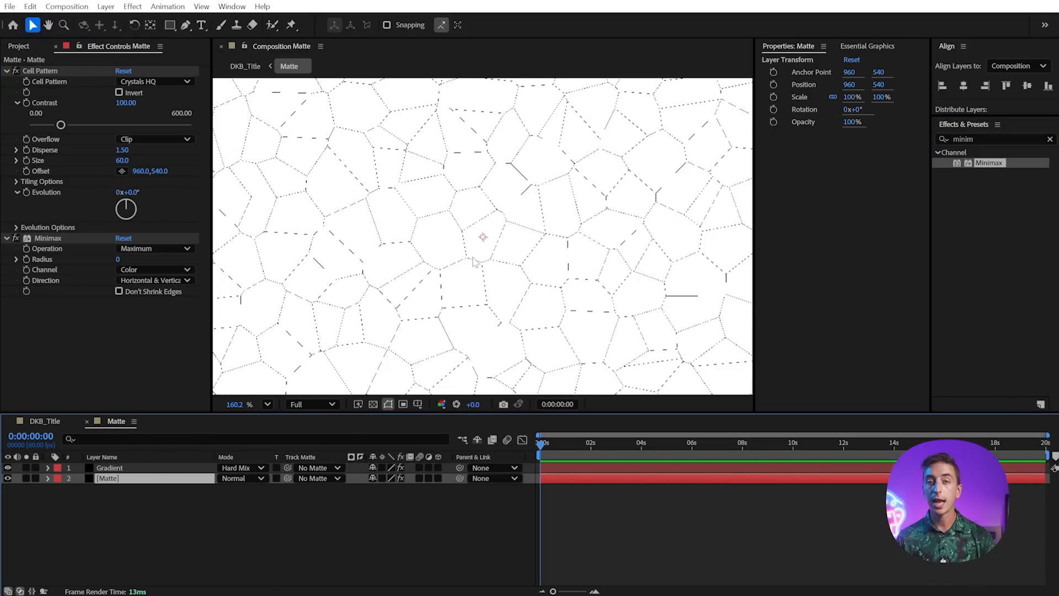
click(117, 259)
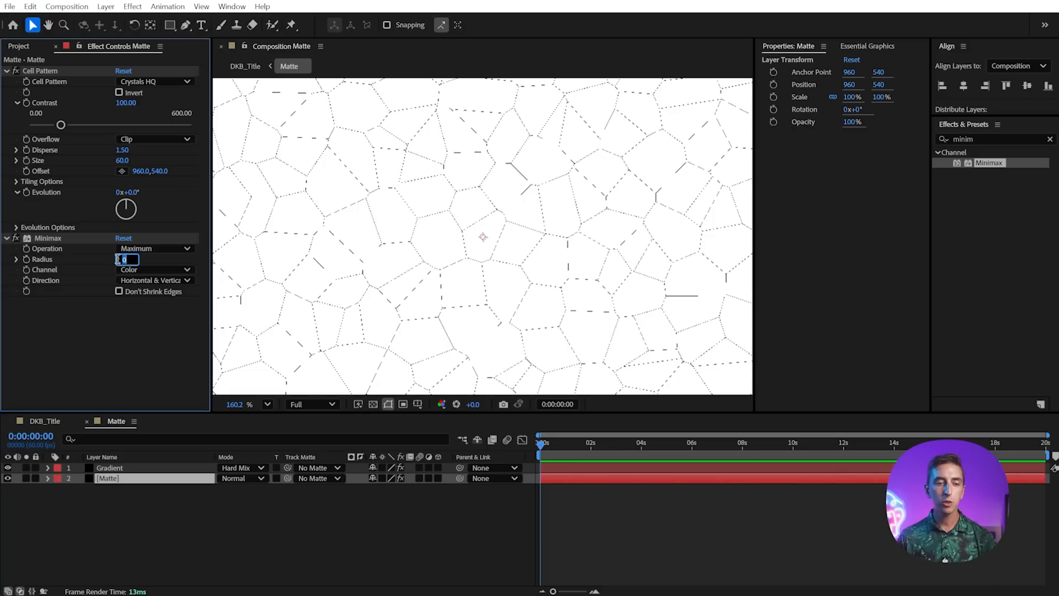
key(Up)
key(Return)
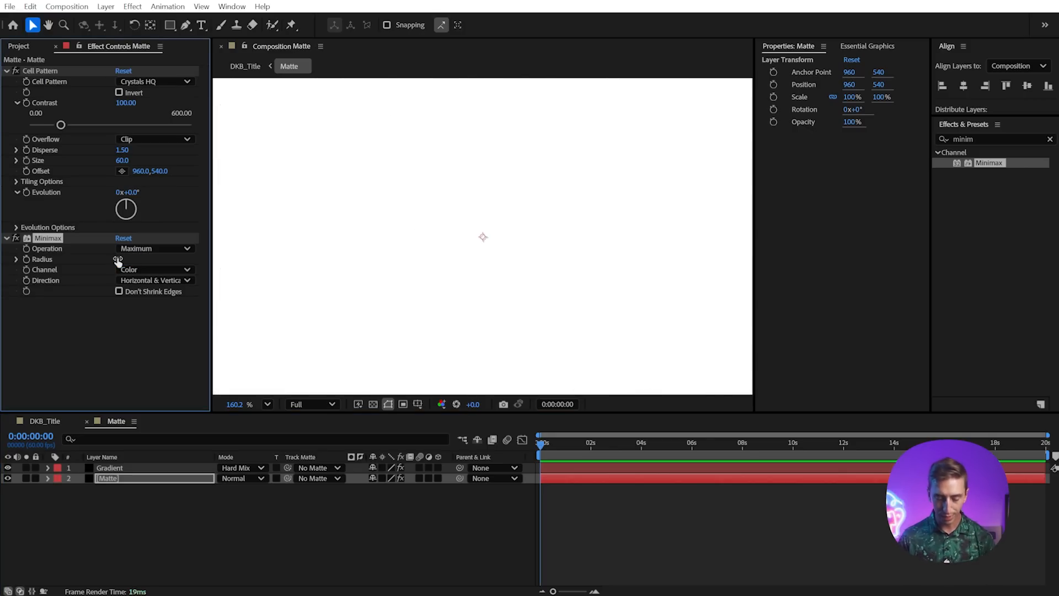
Set the Gradient layer's Linear Wipe Transition Completion to 52% and its Feather to 991.
key(shift+/)
click(107, 468)
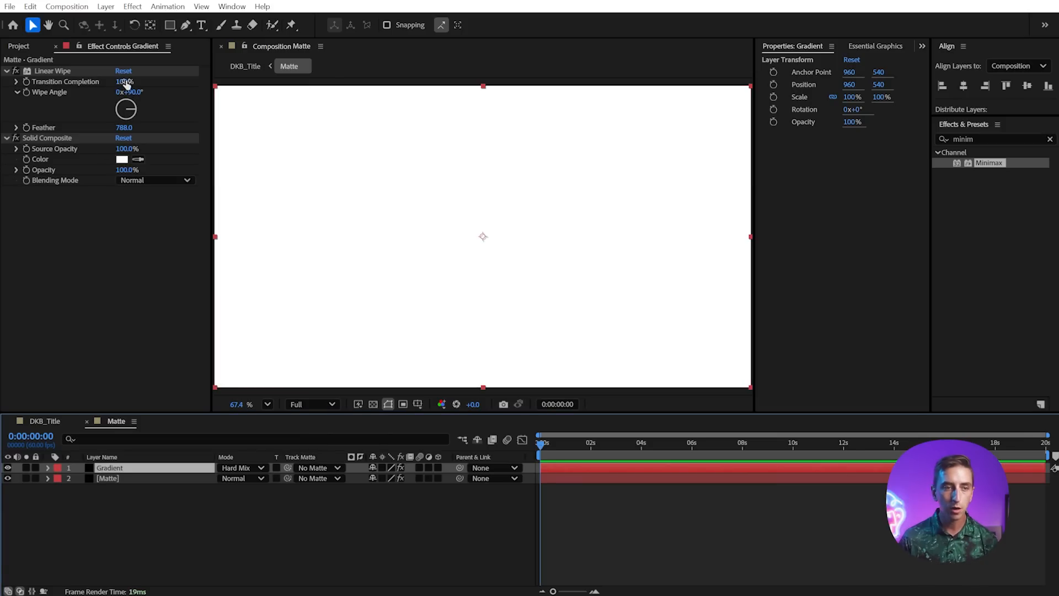
mouse_move(127, 83)
mouse_down()
mouse_move(97, 97)
mouse_move(160, 97)
mouse_move(140, 97)
mouse_up()
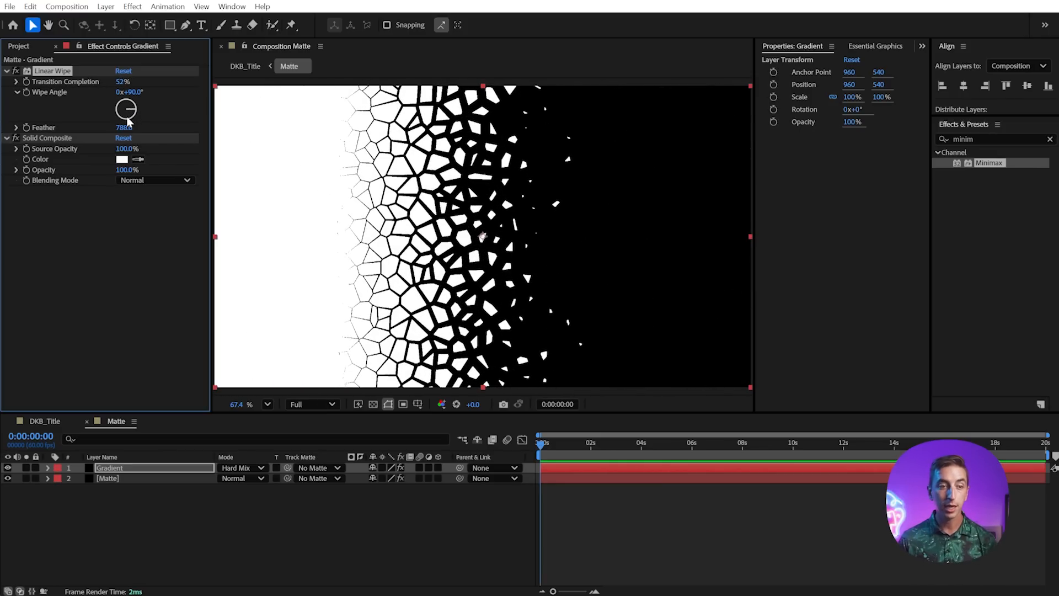
drag(124, 127, 220, 97)
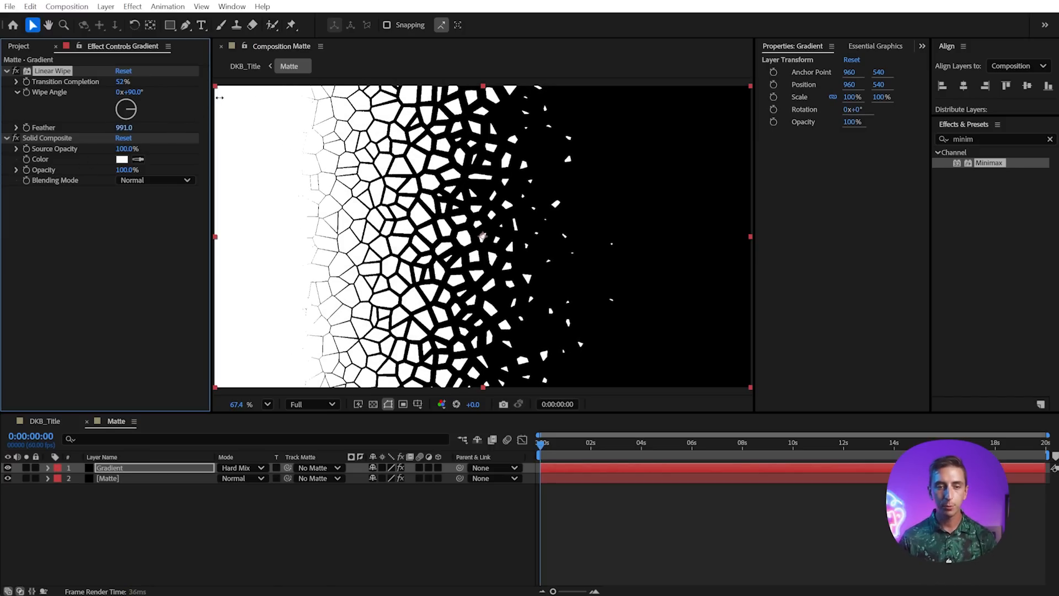
Reduce the [Matte] layer's Cell Pattern Size to 37.
click(144, 478)
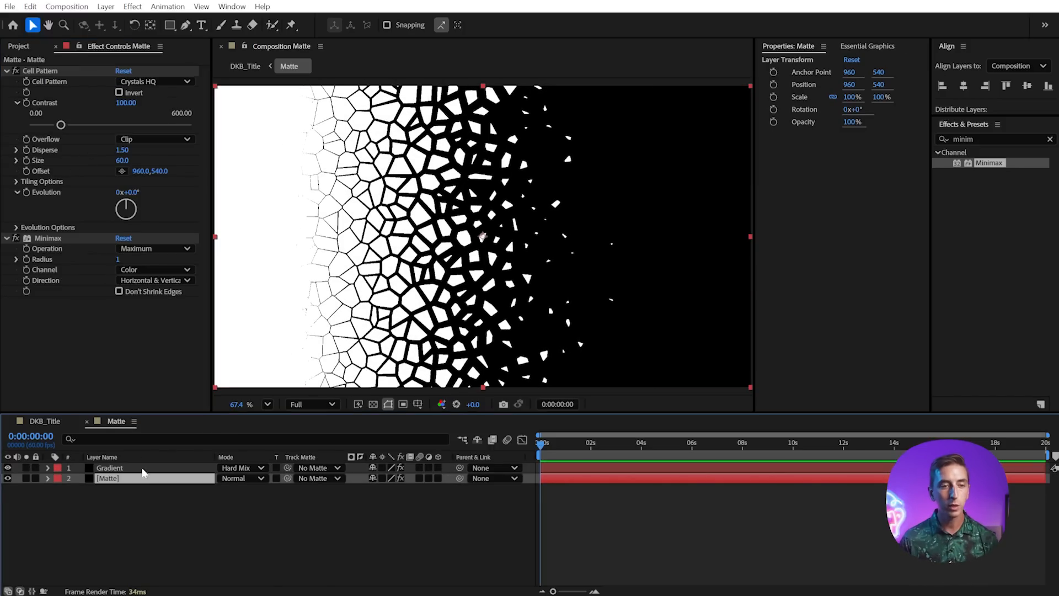
drag(123, 161, 113, 160)
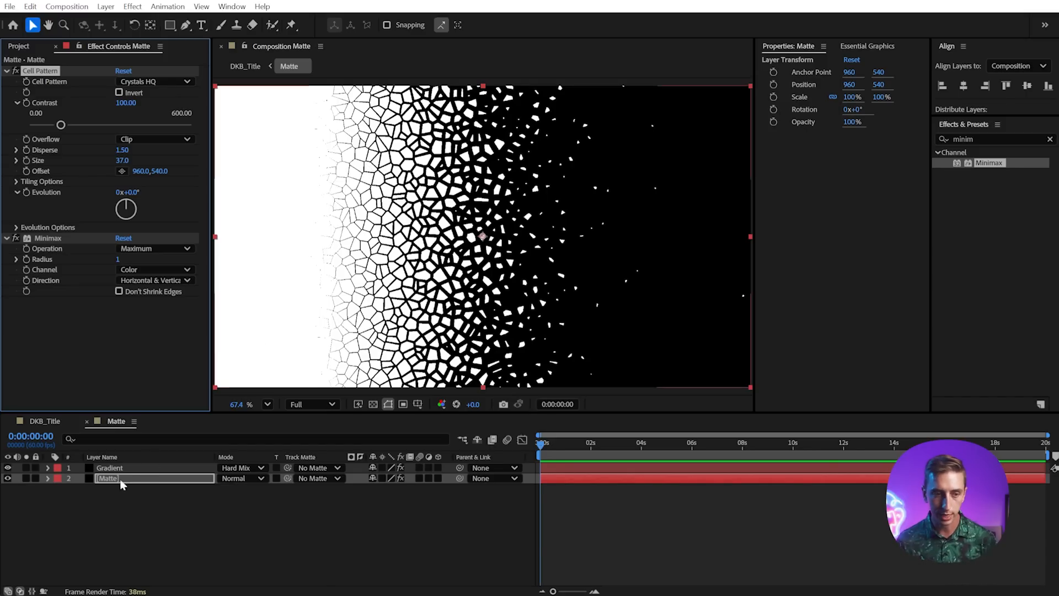
Add a Mirror effect to the Gradient layer with Reflection Center X at 959, and set Linear Wipe Transition Completion to 26%.
click(107, 469)
click(987, 139)
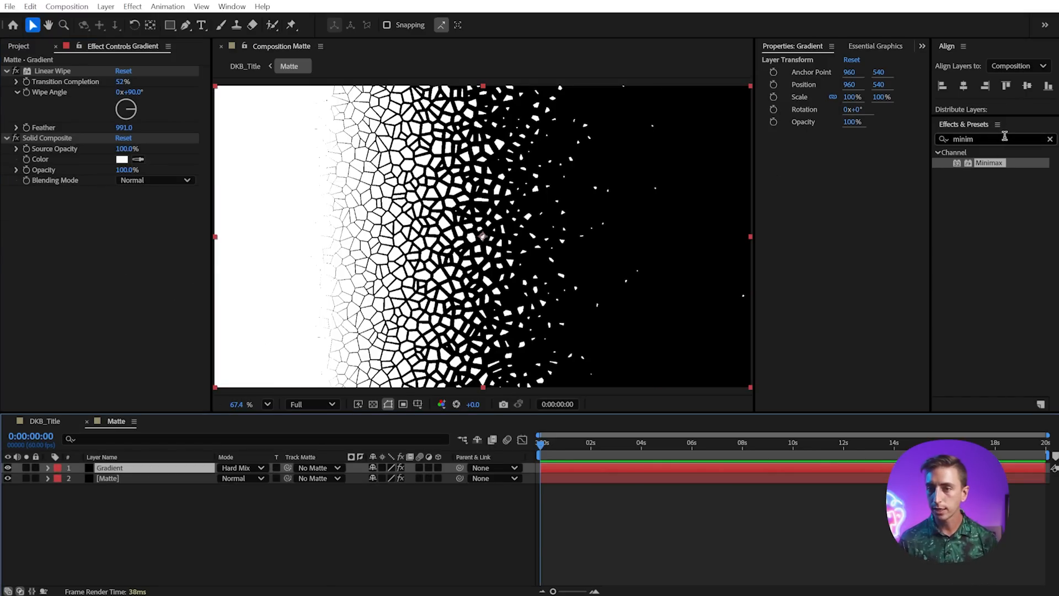
text(mirror)
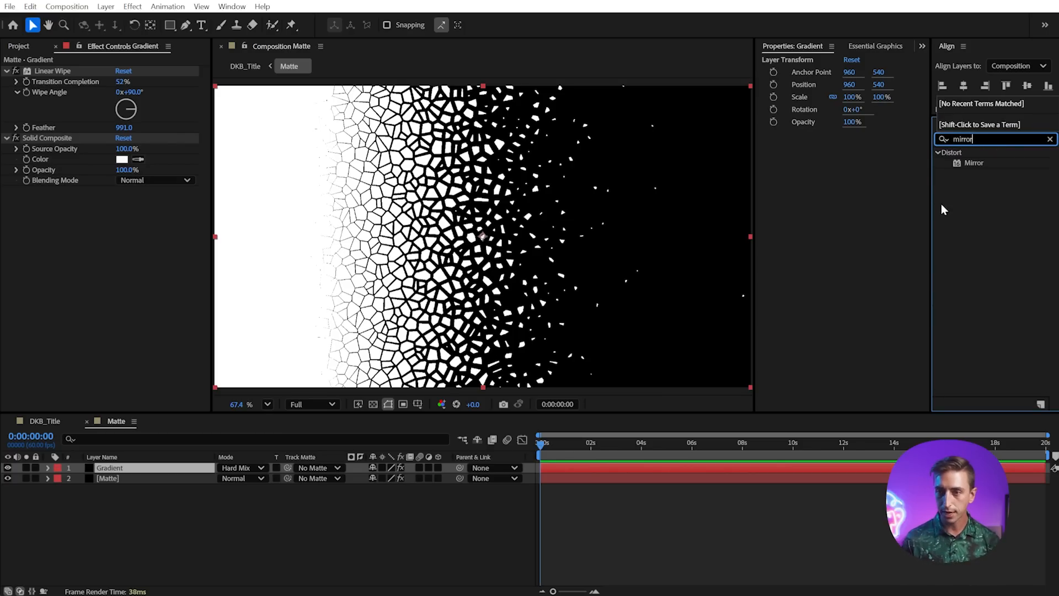
double_click(973, 163)
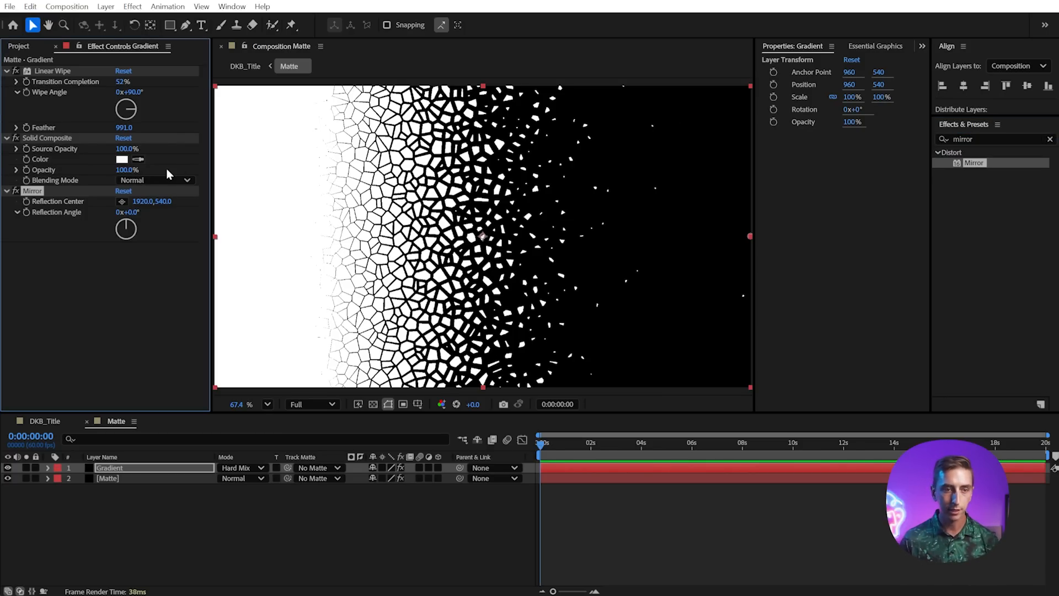
drag(141, 202, 234, 219)
click(141, 201)
text(9)
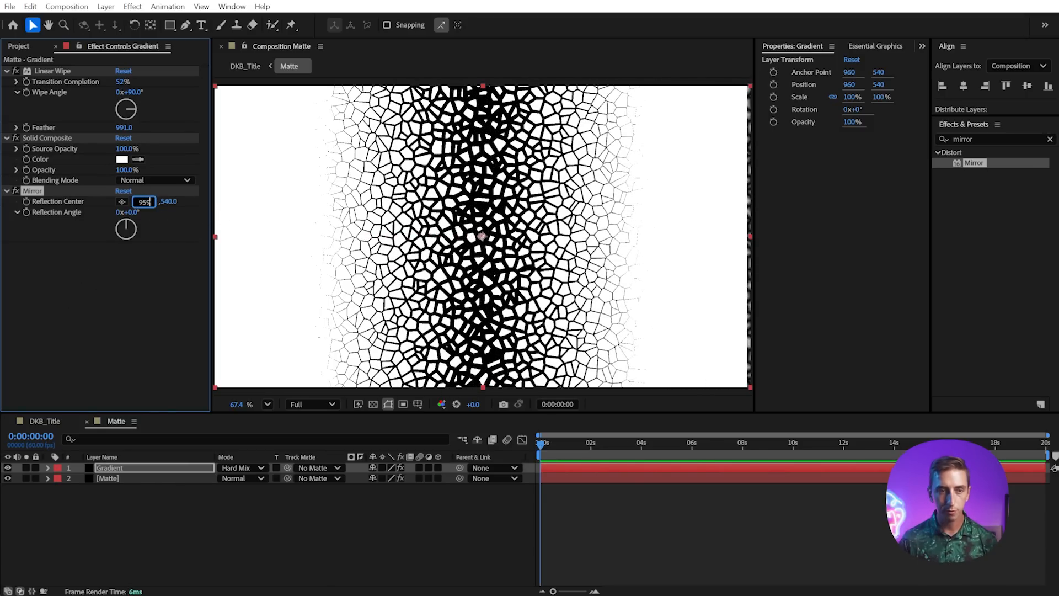
text(59)
key(Return)
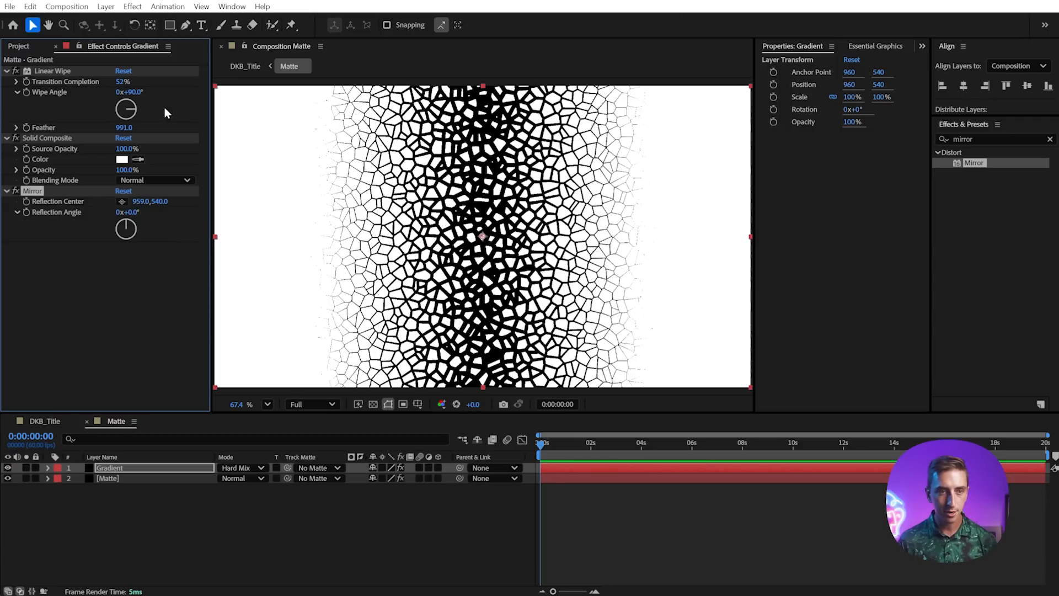
drag(122, 82, 82, 90)
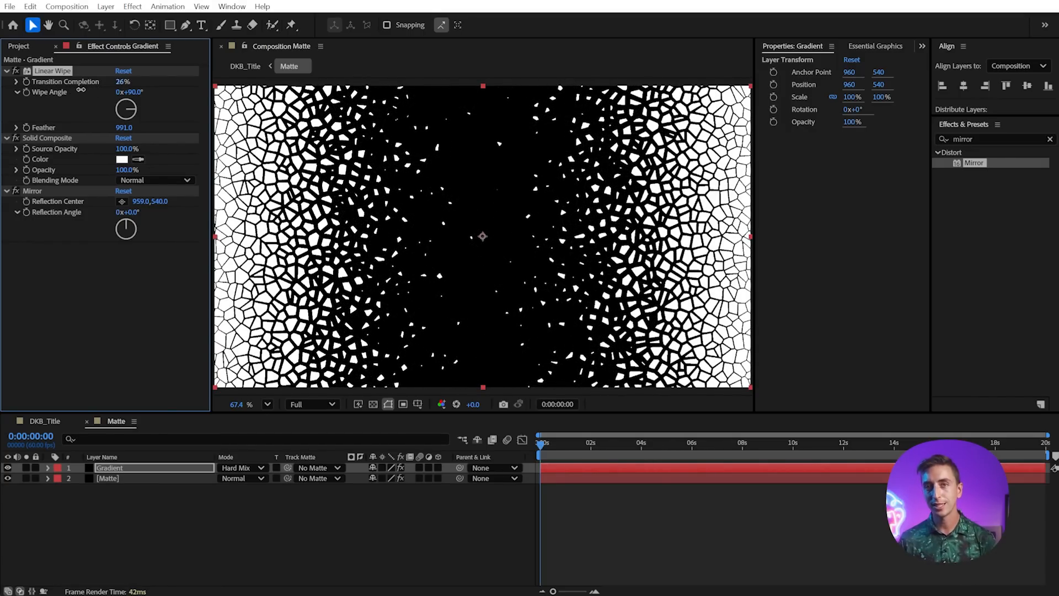
In the DKB_Title composition, make the Matte layer a luma track matte for the Source layer.
click(52, 420)
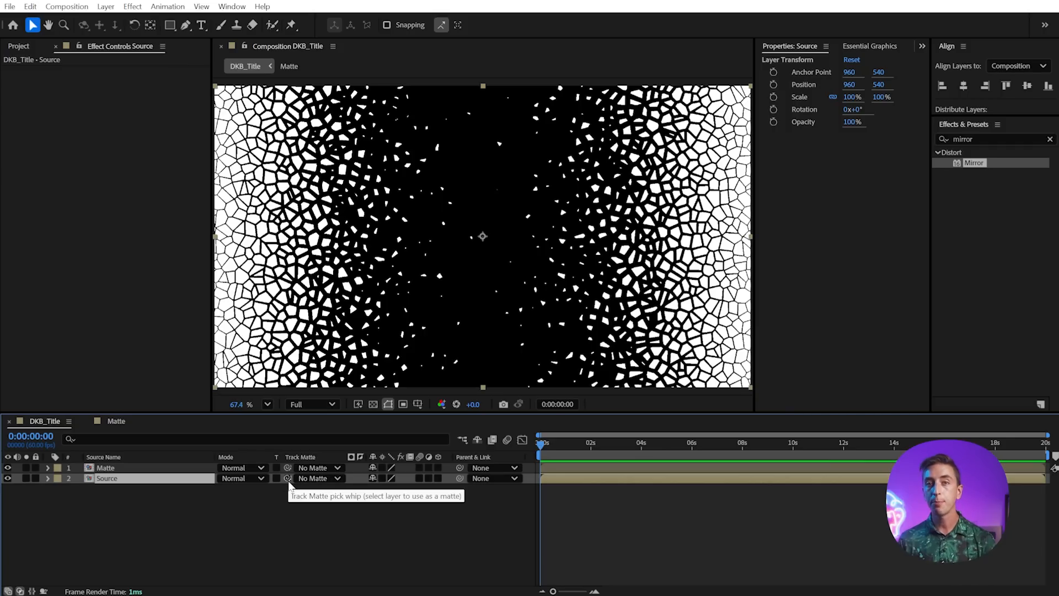
drag(288, 479, 116, 468)
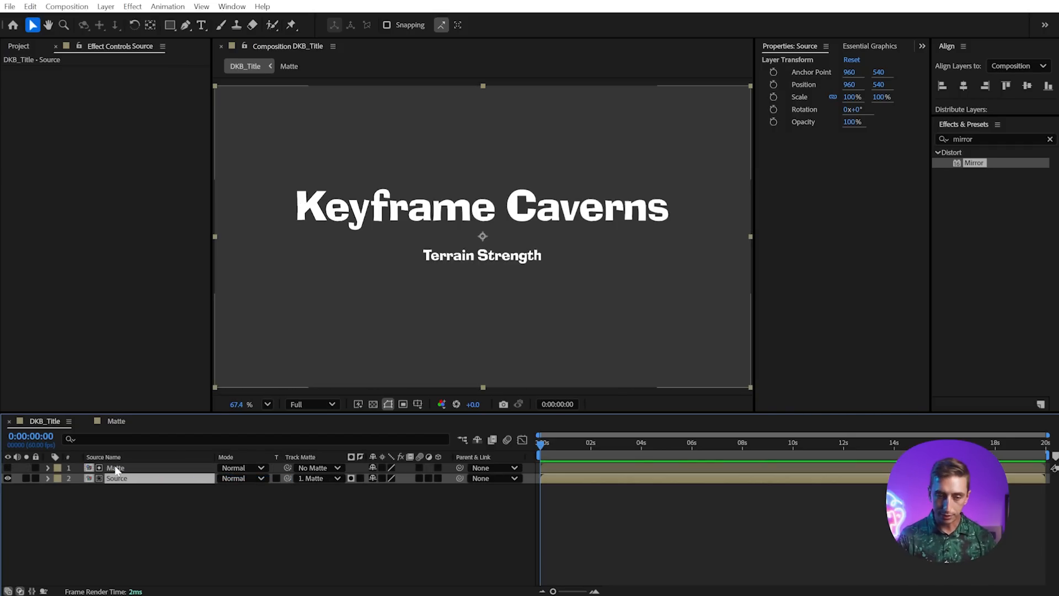
click(351, 478)
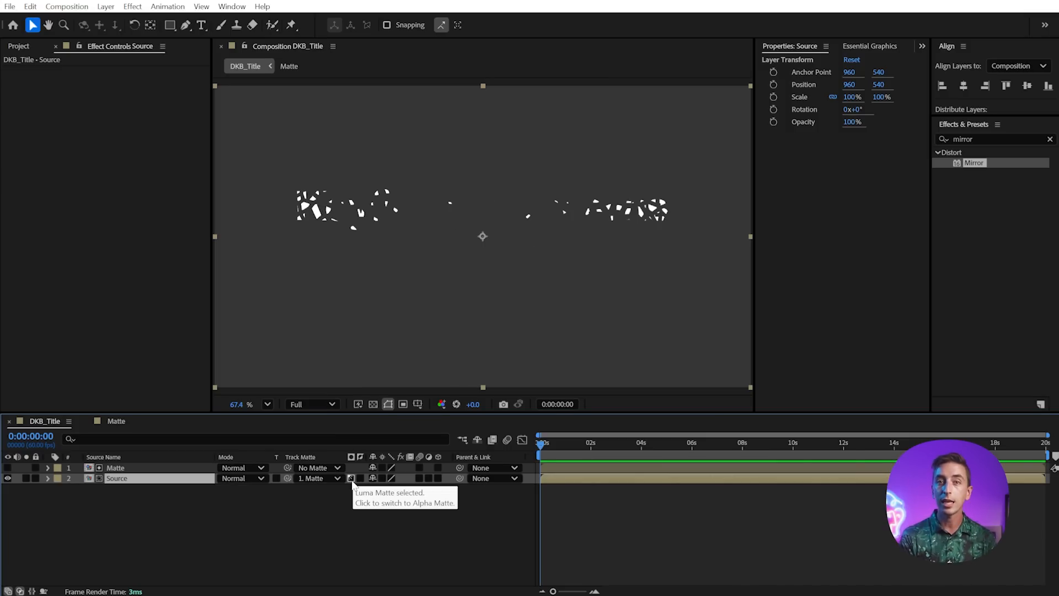
click(141, 469)
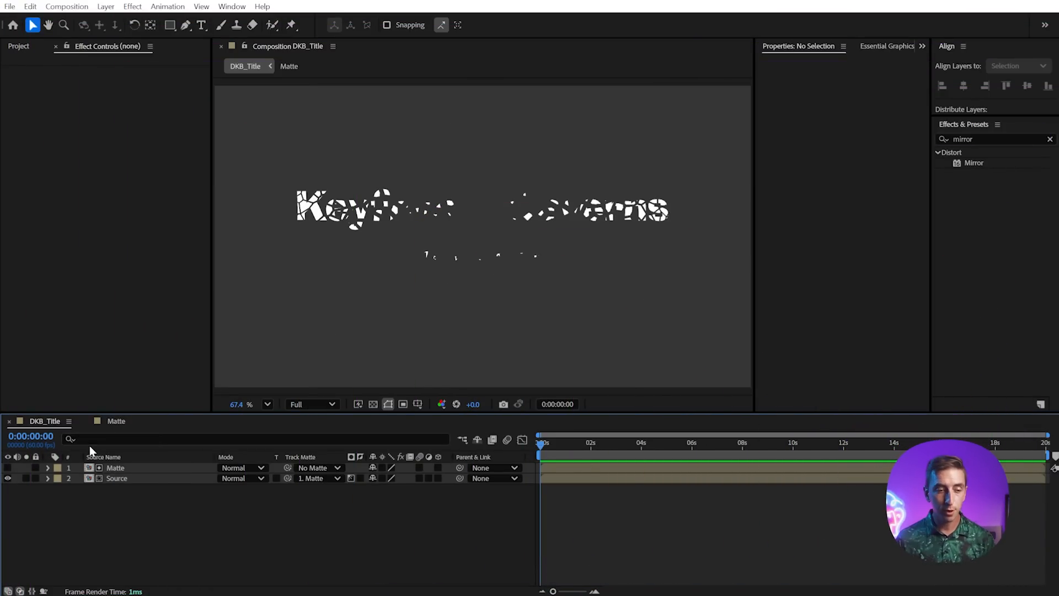
Set the Gradient layer's Transition Completion to 50% in the Matte composition and check the title in DKB_Title.
click(114, 422)
click(117, 468)
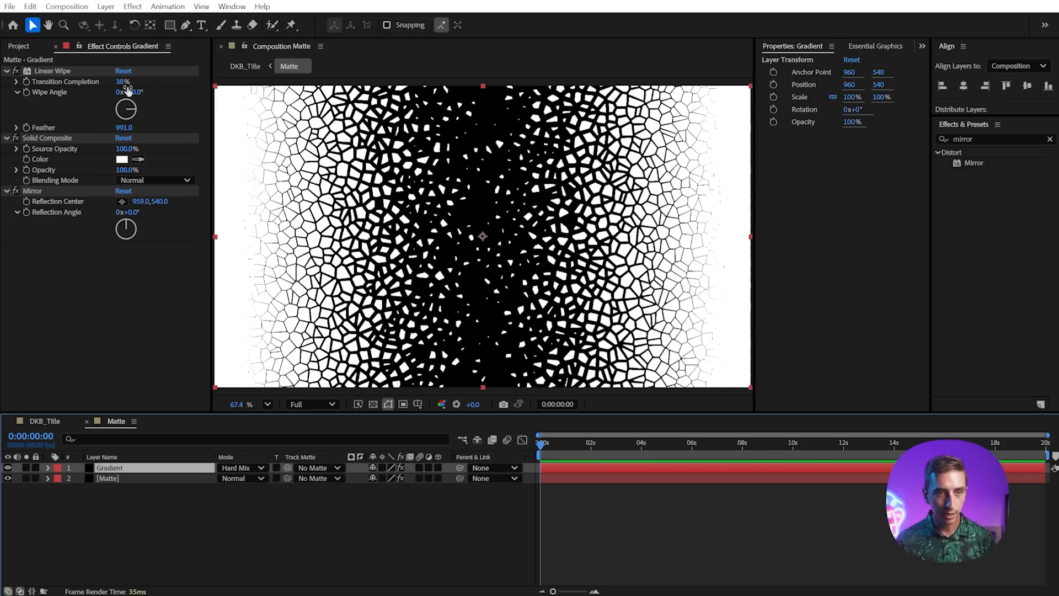
mouse_move(125, 81)
mouse_down()
mouse_move(94, 82)
mouse_move(141, 82)
mouse_up()
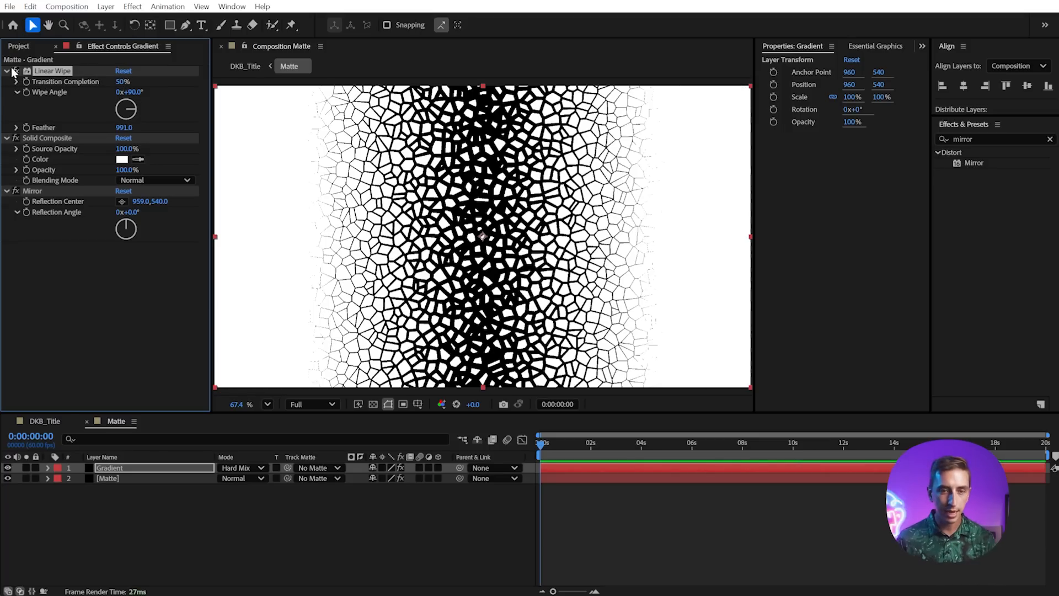
click(46, 420)
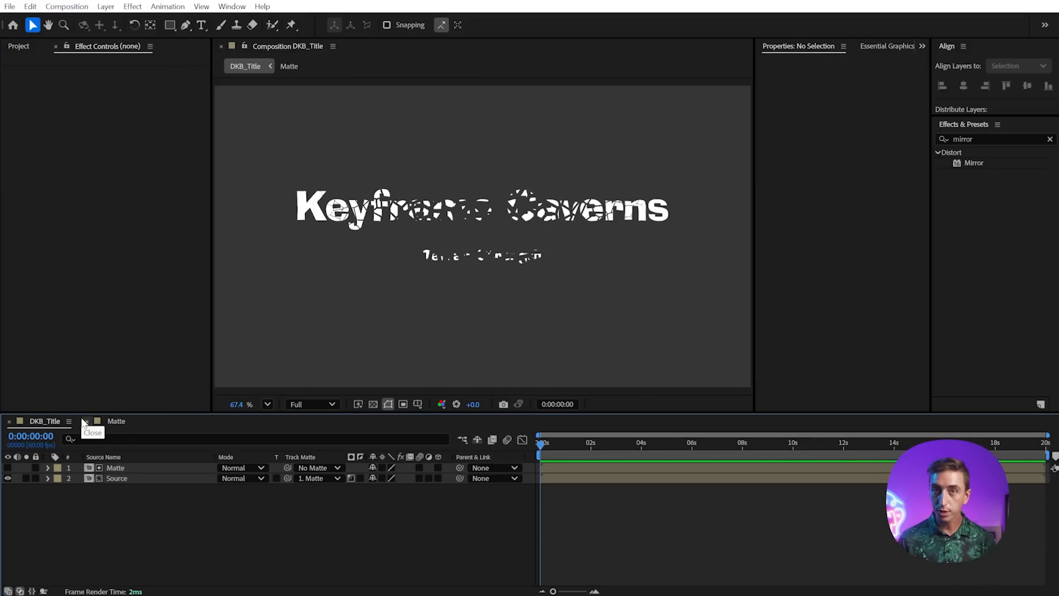
Add the Gradient layer's Linear Wipe Transition Completion to the Matte composition's Essential Graphics, and widen that panel.
click(112, 421)
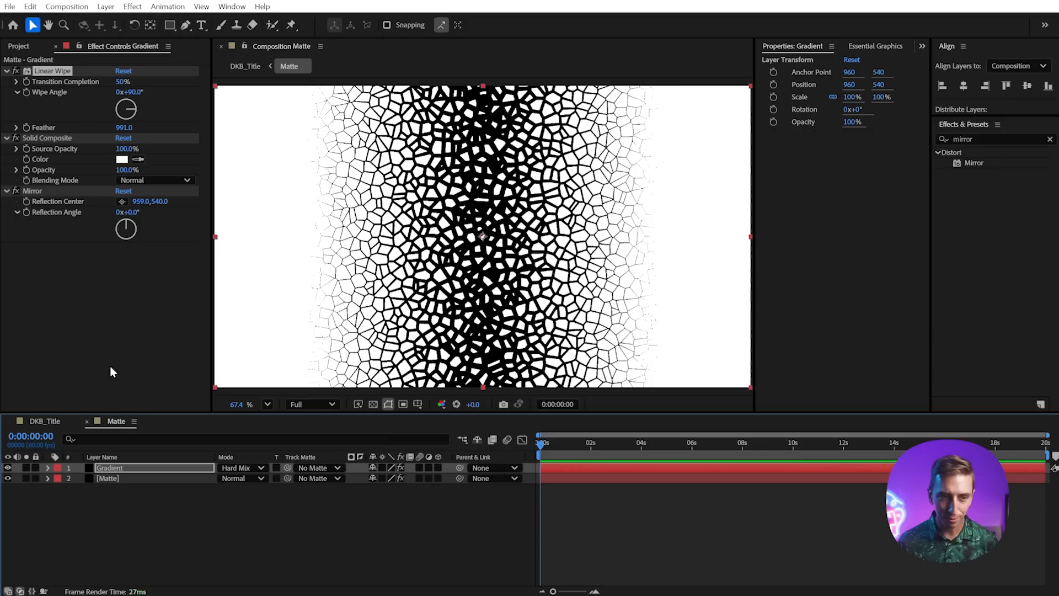
right_click(48, 82)
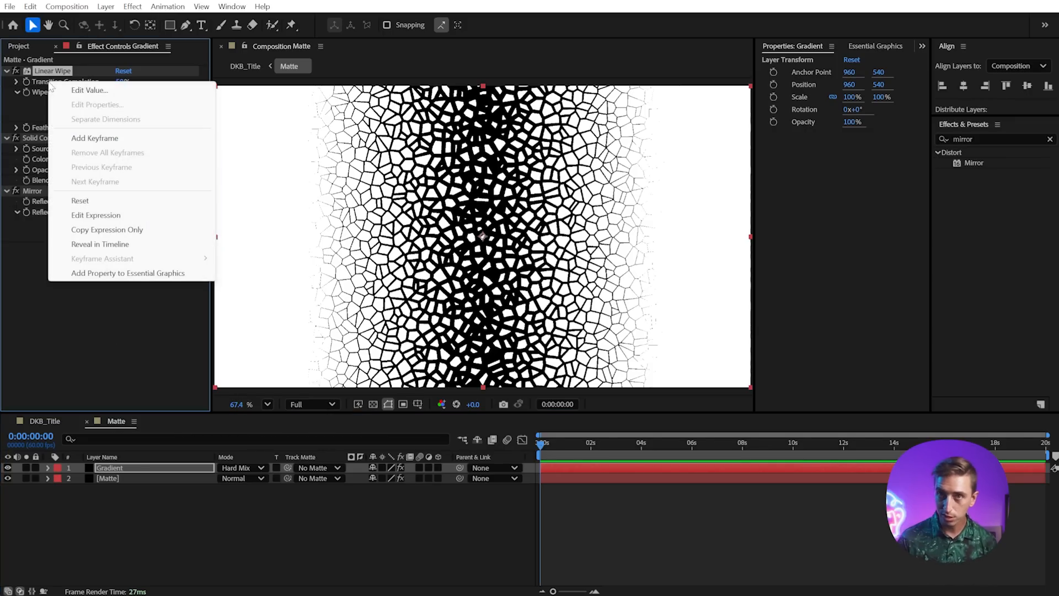
click(103, 274)
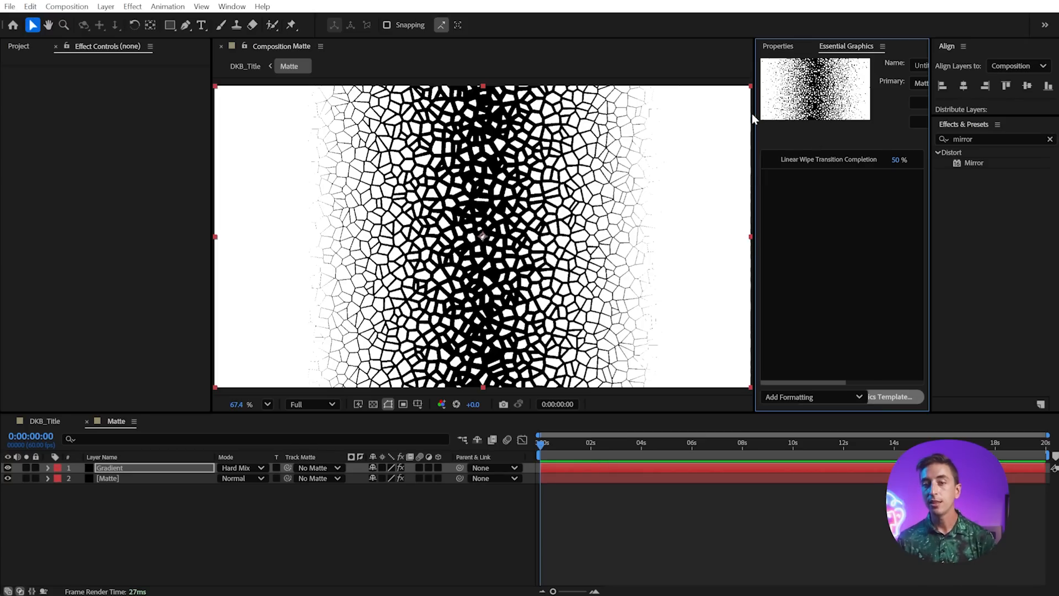
drag(755, 114, 691, 122)
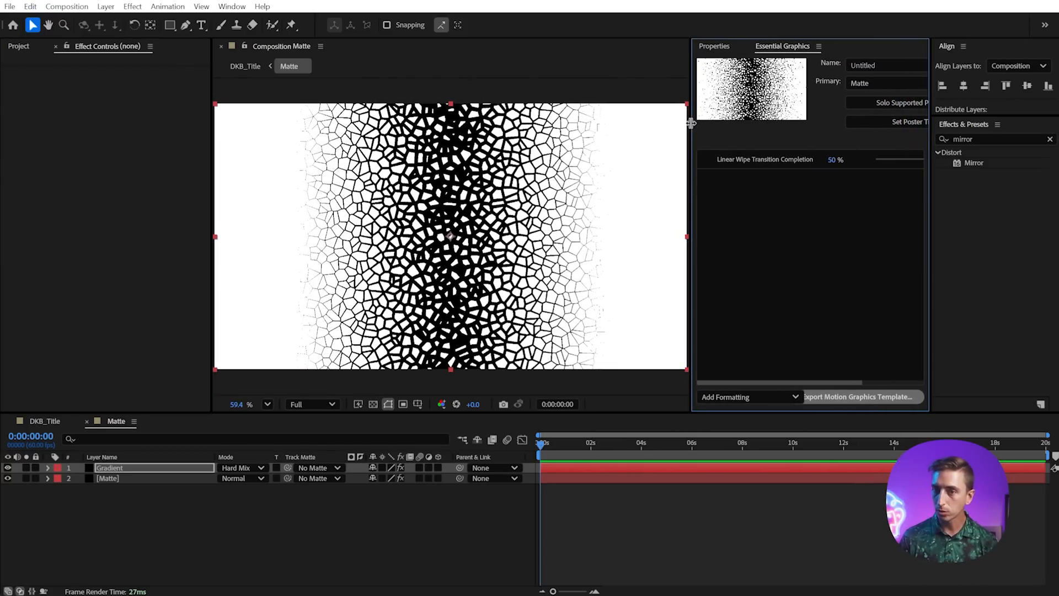
In DKB_Title, set the Matte layer's essential property Linear Wipe Transition Completion to 30%.
click(44, 421)
click(115, 469)
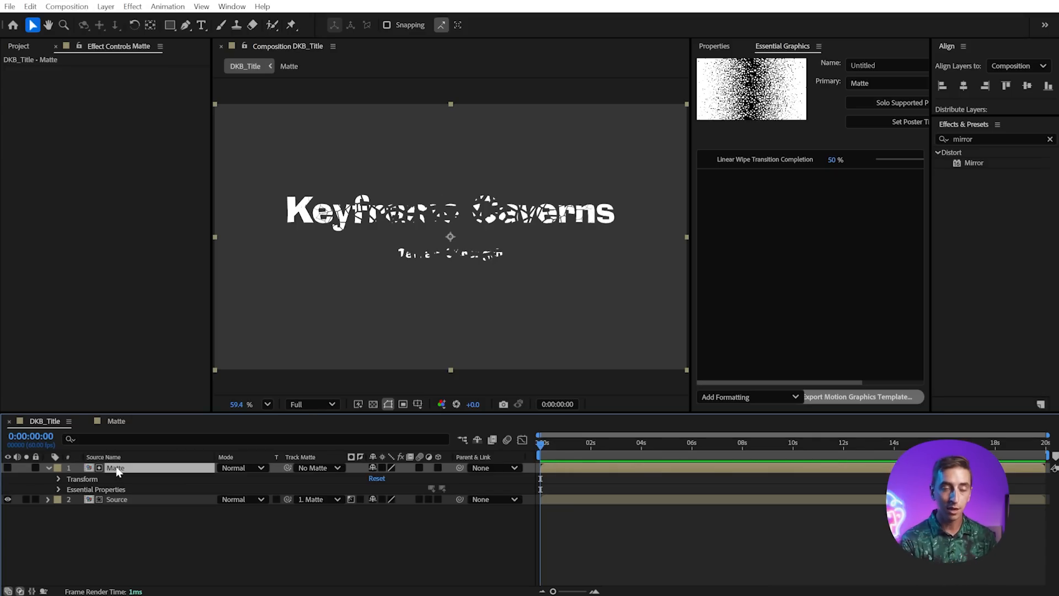
click(59, 492)
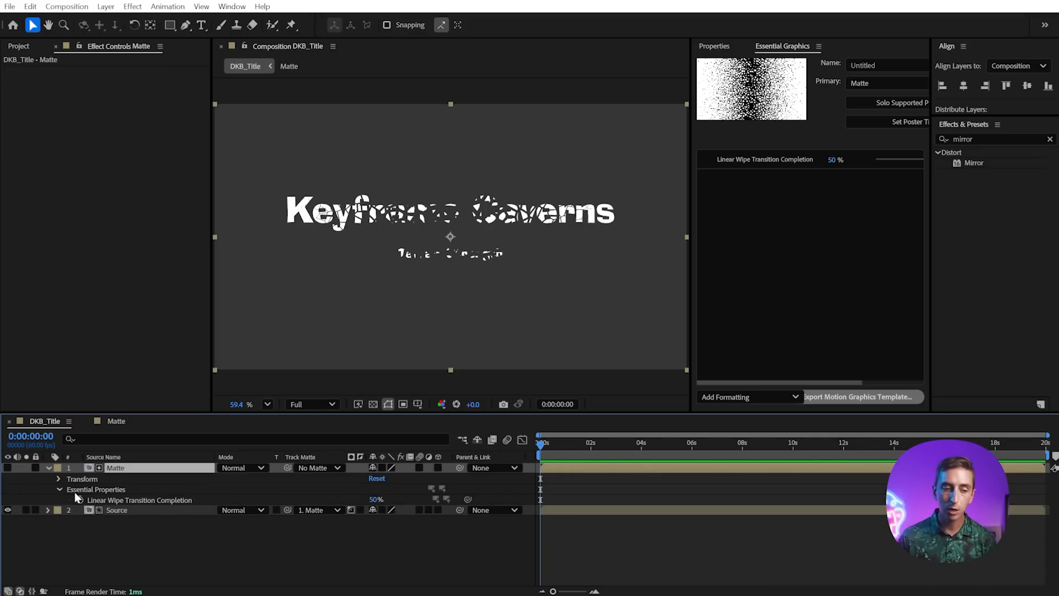
click(130, 492)
click(189, 500)
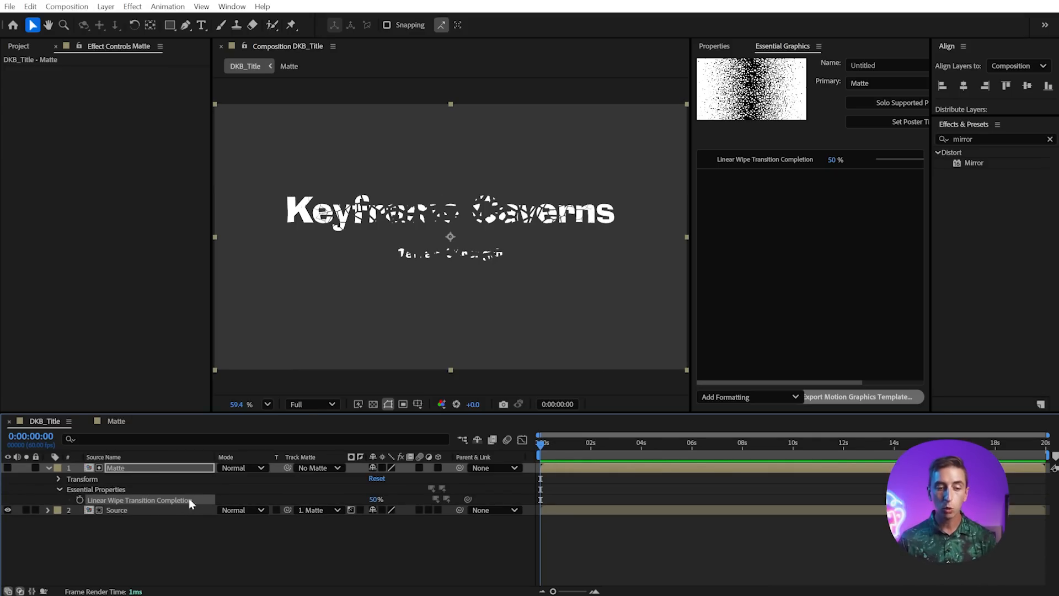
drag(375, 501, 265, 499)
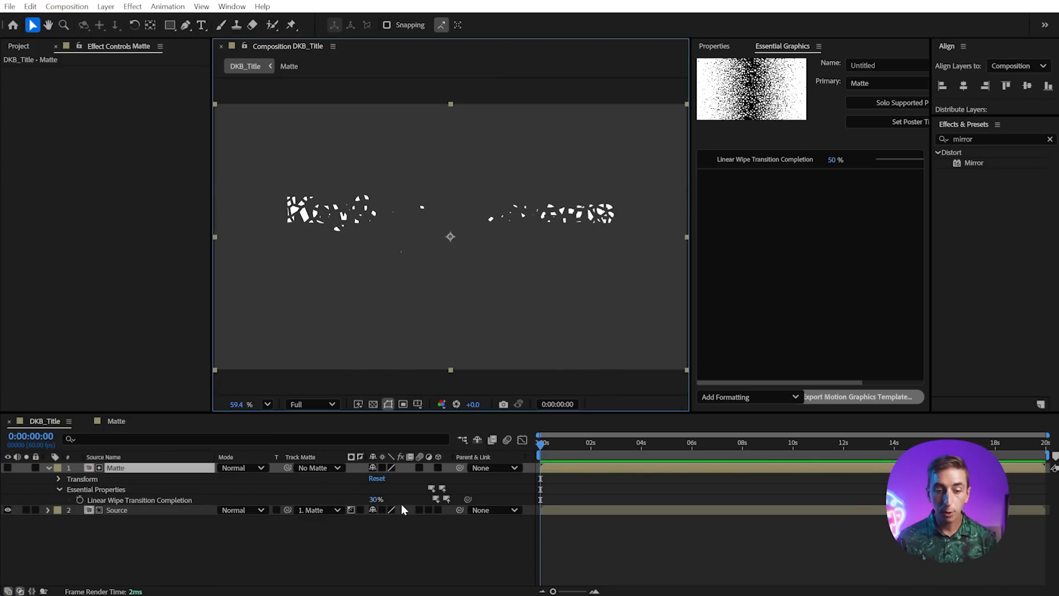
Try a visible duplicate of the Matte layer with its own Transition Completion of 46%, moved down the frame, and delete it.
key(ctrl+d)
click(7, 468)
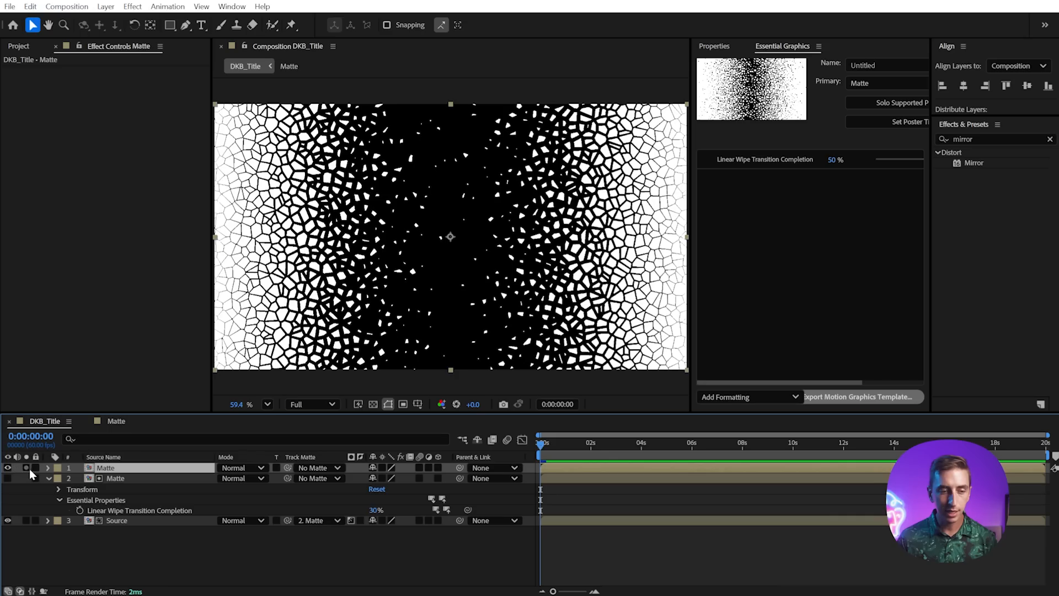
click(48, 468)
click(59, 490)
drag(375, 499, 384, 499)
drag(524, 248, 519, 404)
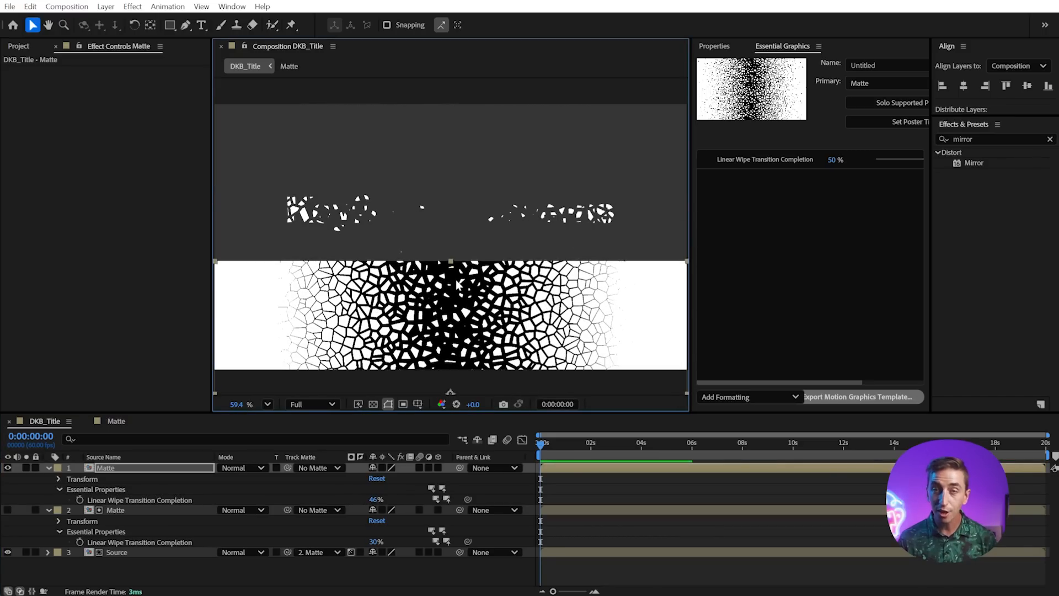
key(Delete)
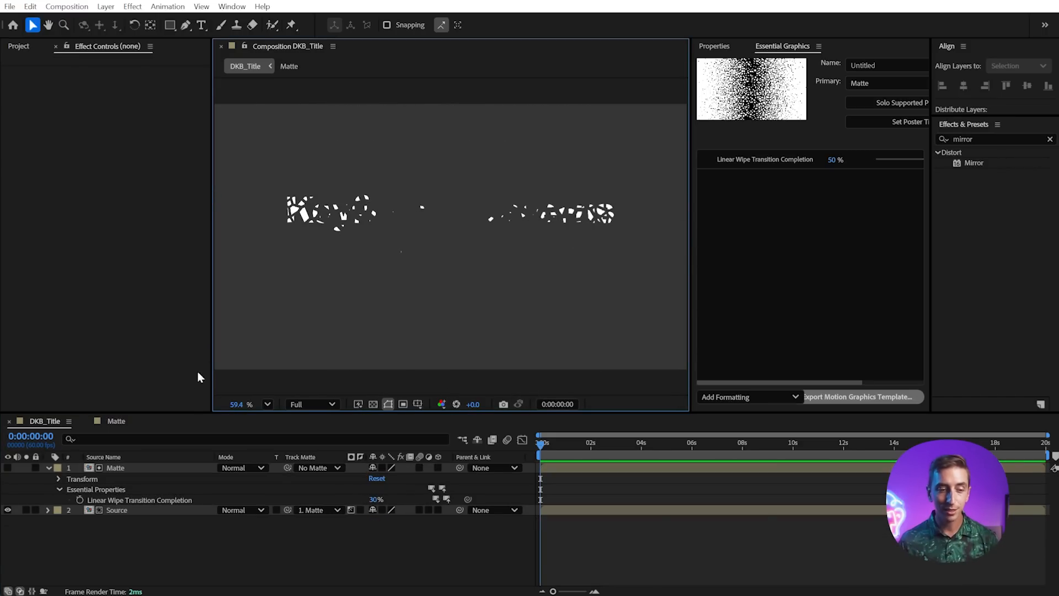
Keyframe the Matte layer's essential Linear Wipe Transition Completion from 0% at the first frame to 100% just after one second, and preview it.
click(80, 499)
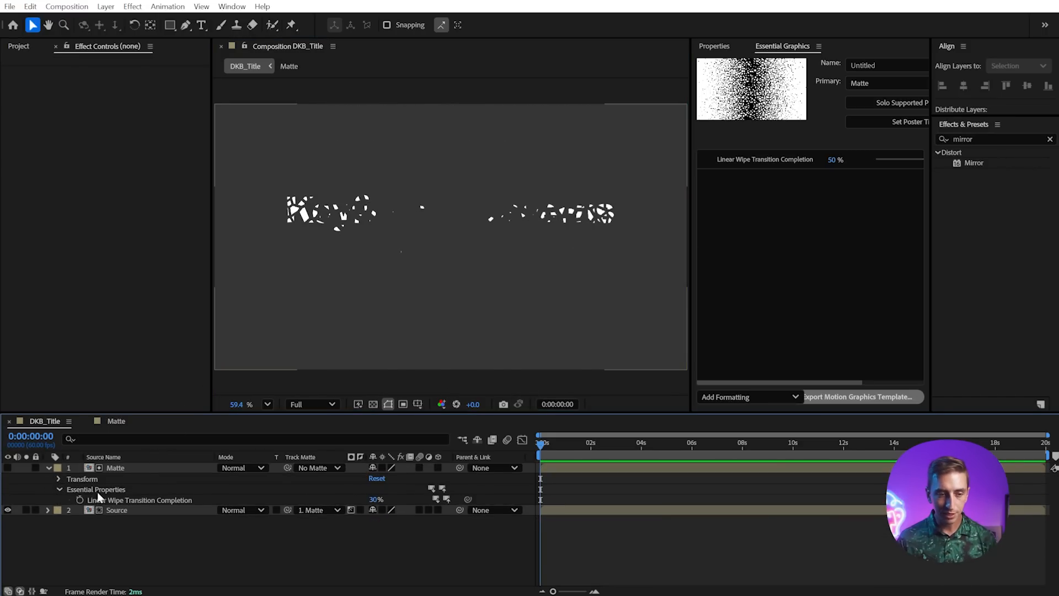
drag(373, 499, 314, 497)
key(space)
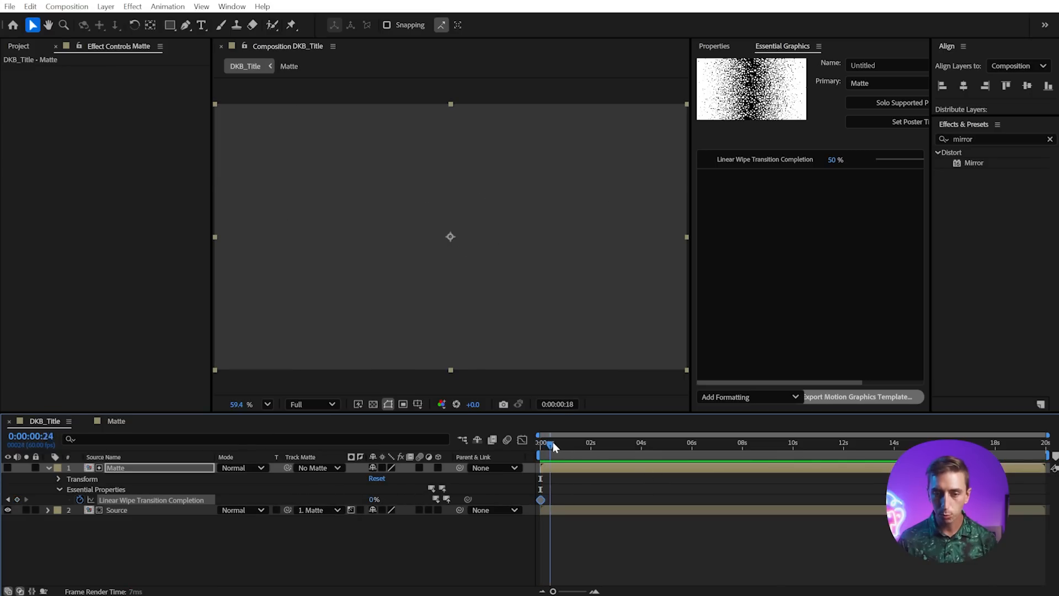
key(space)
drag(372, 501, 423, 495)
key(space)
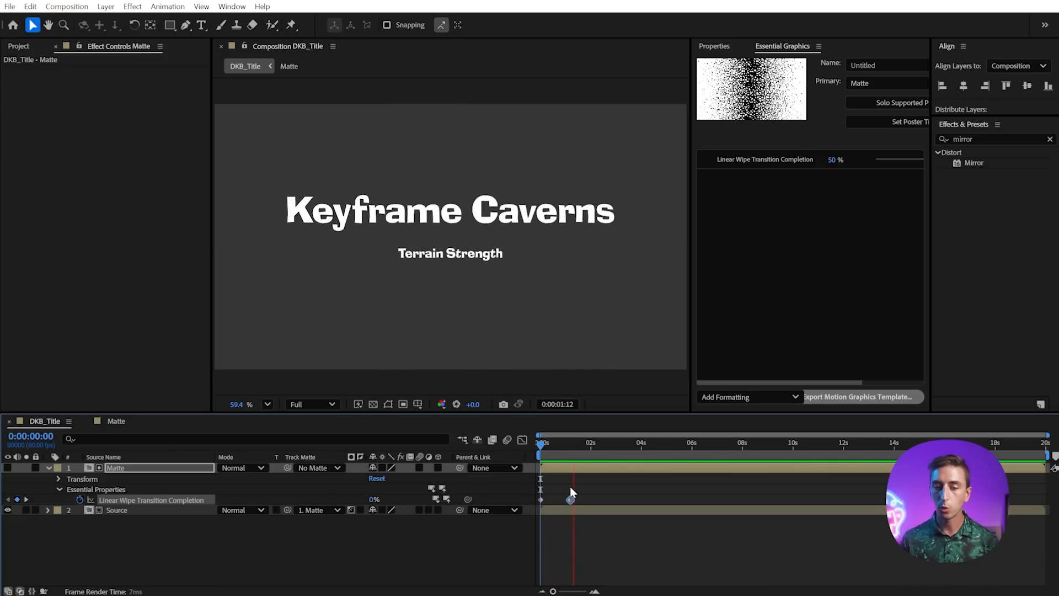
mouse_move(567, 446)
mouse_down()
mouse_move(544, 446)
mouse_move(554, 448)
mouse_up()
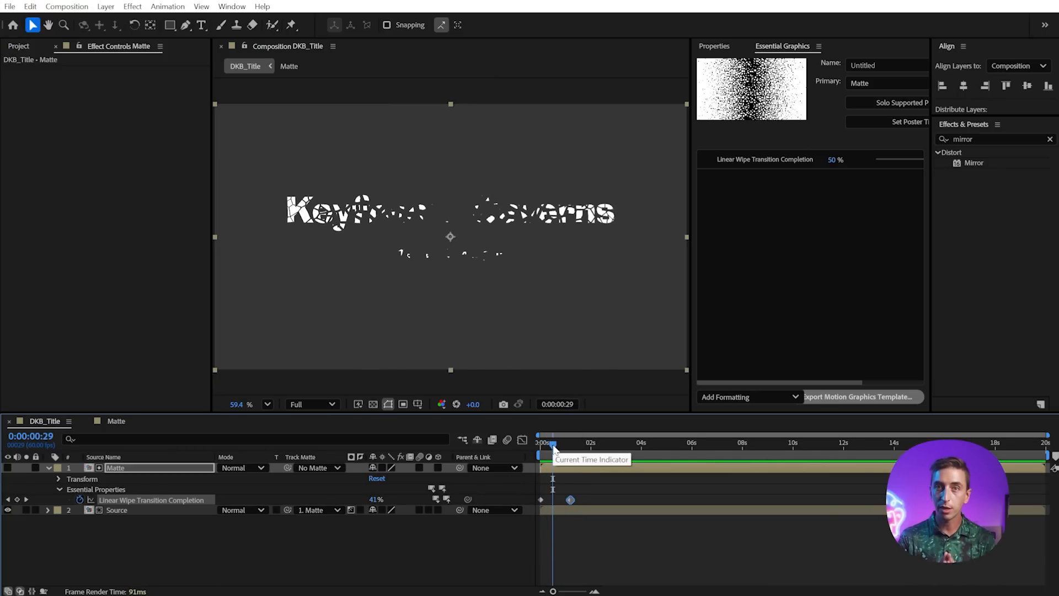
In the Matte composition, set the Gradient layer's Linear Wipe angle to -90°.
click(113, 422)
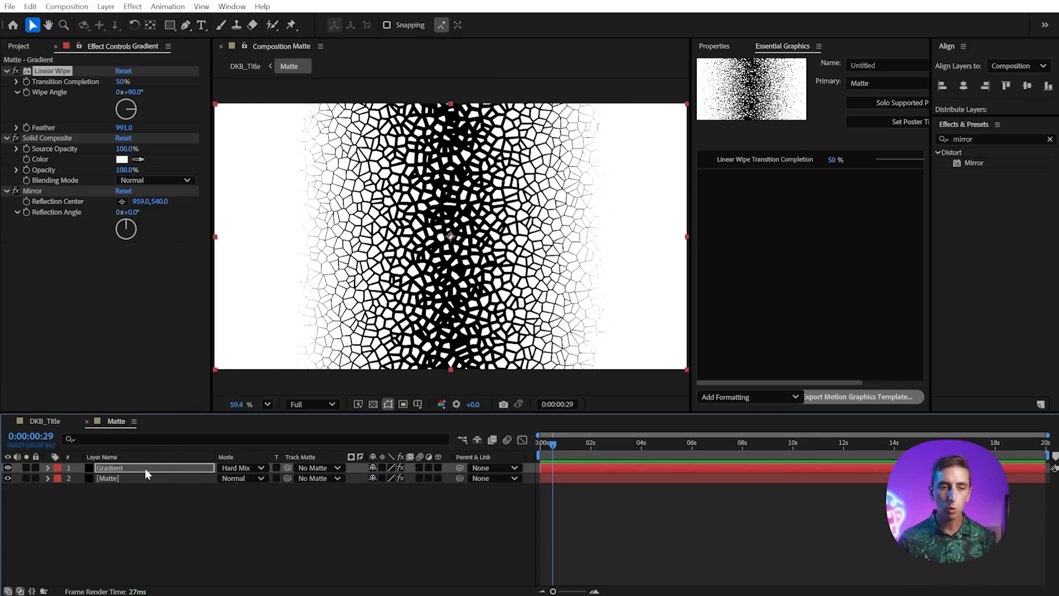
click(135, 92)
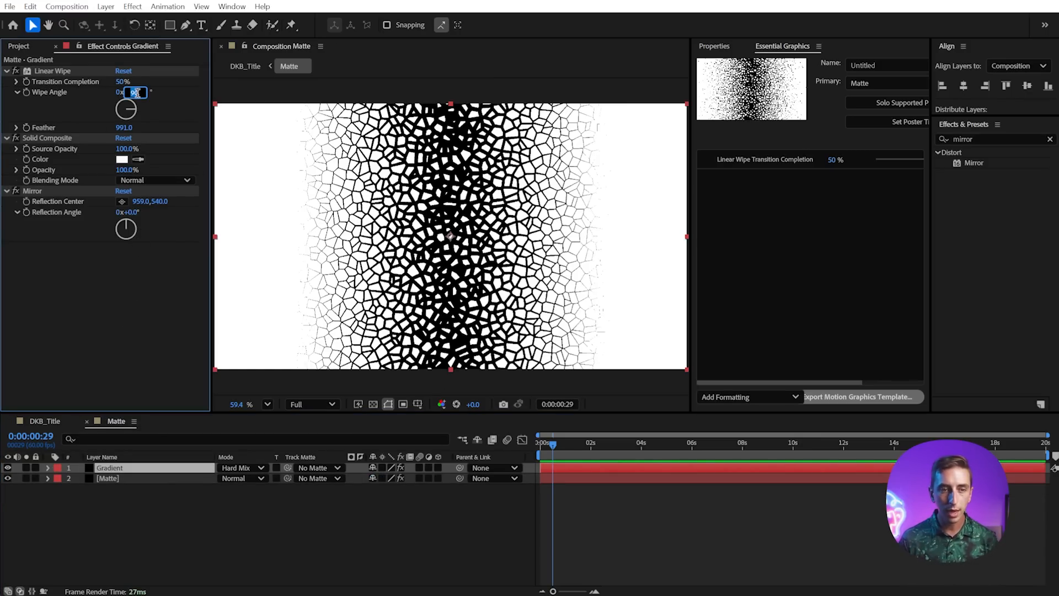
text(-90)
key(Return)
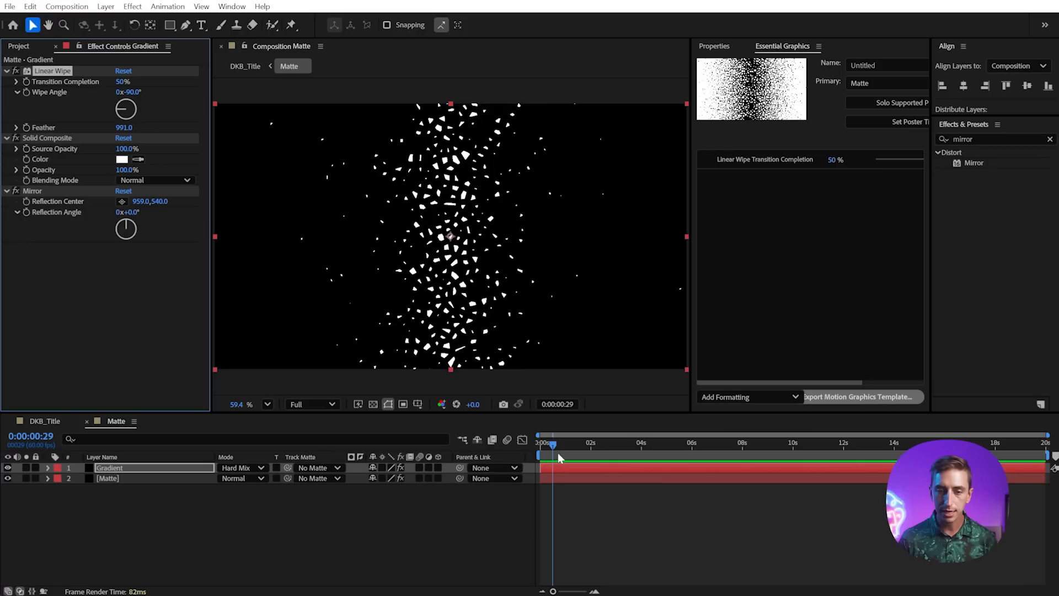
Preview the keyframed title reveal in DKB_Title with the composition viewer enlarged.
click(54, 423)
mouse_move(555, 444)
mouse_down()
mouse_move(584, 445)
mouse_move(557, 446)
mouse_move(570, 445)
mouse_up()
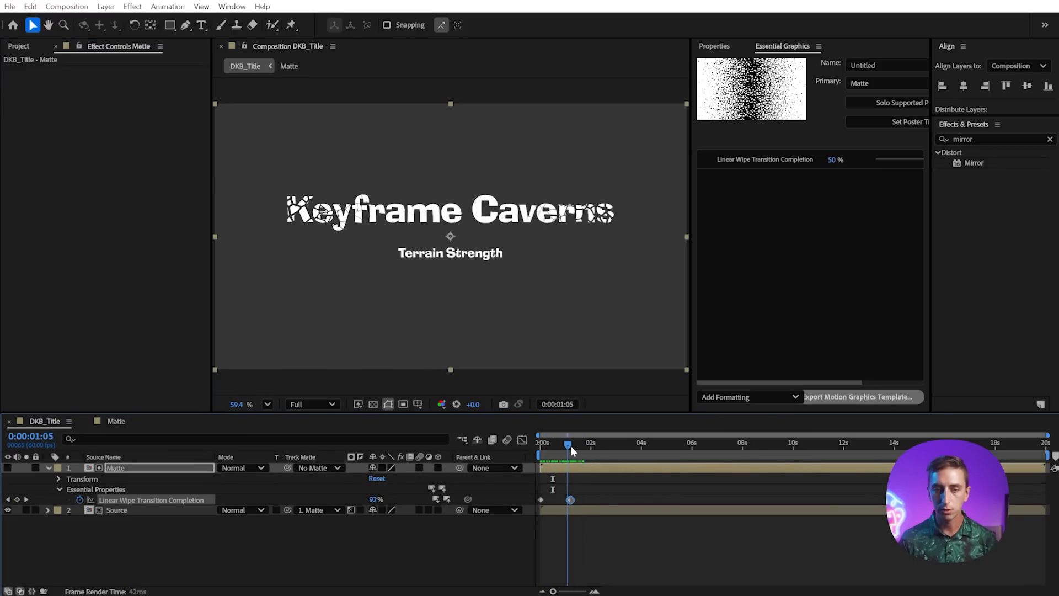
key(space)
drag(693, 158, 778, 160)
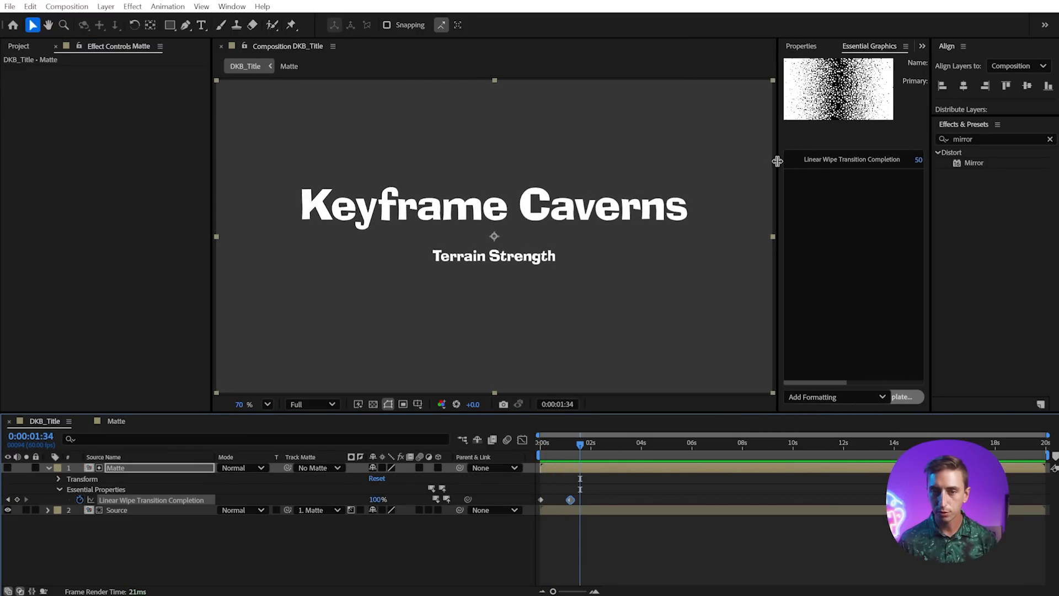
drag(578, 444, 543, 448)
key(space)
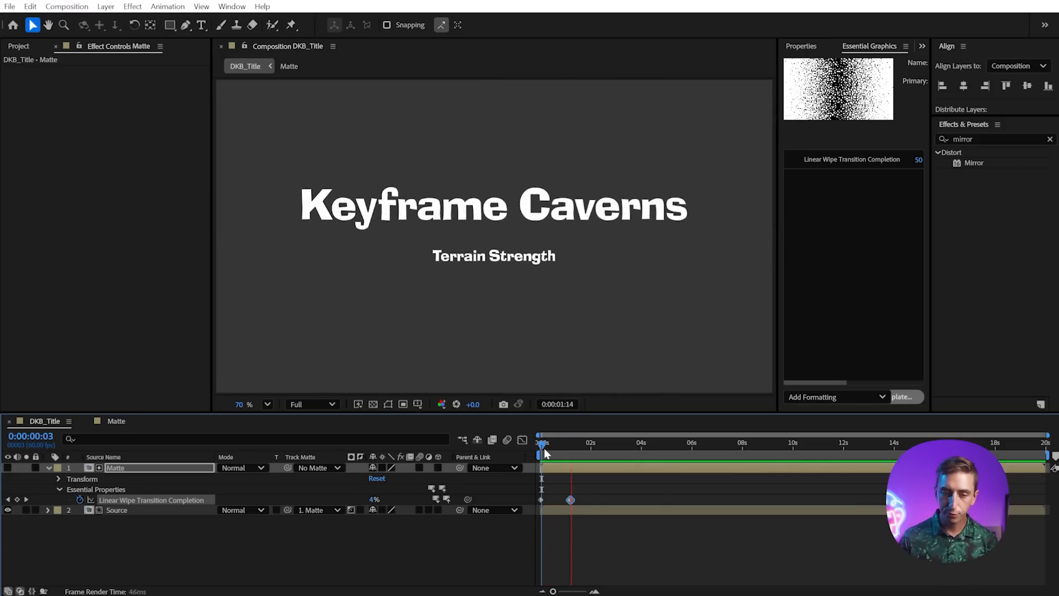
drag(555, 444, 553, 445)
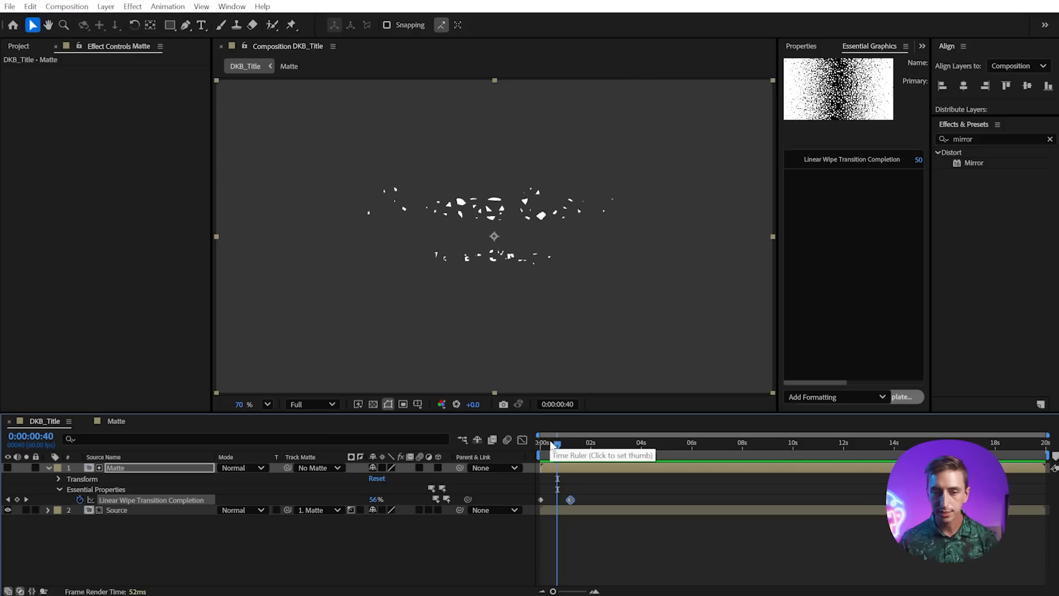
Find the Gradient Ramp effect and apply it to the Source layer.
drag(980, 139, 922, 134)
text(gradient)
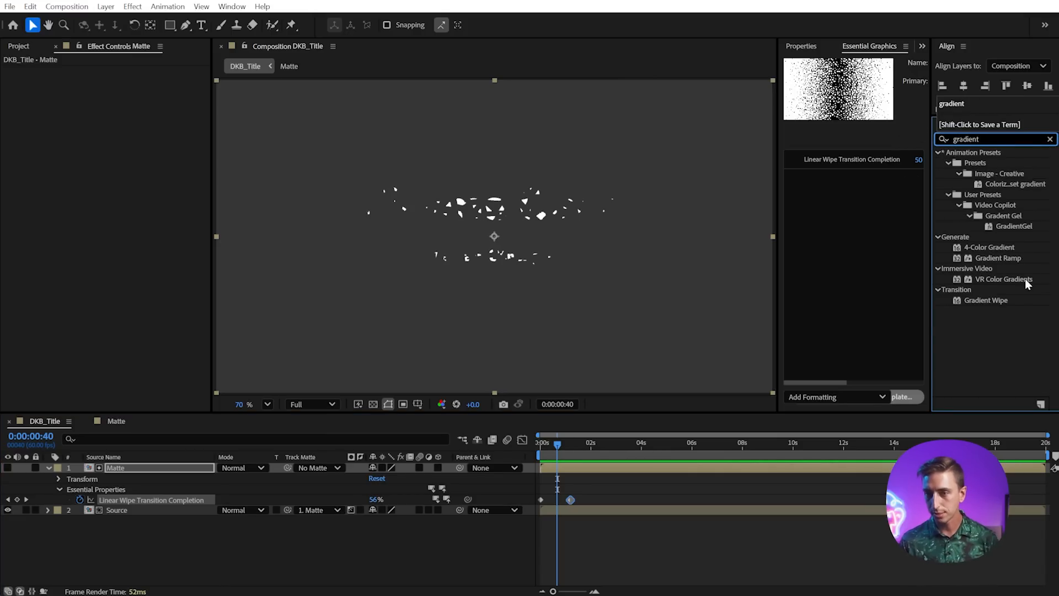
drag(998, 258, 159, 512)
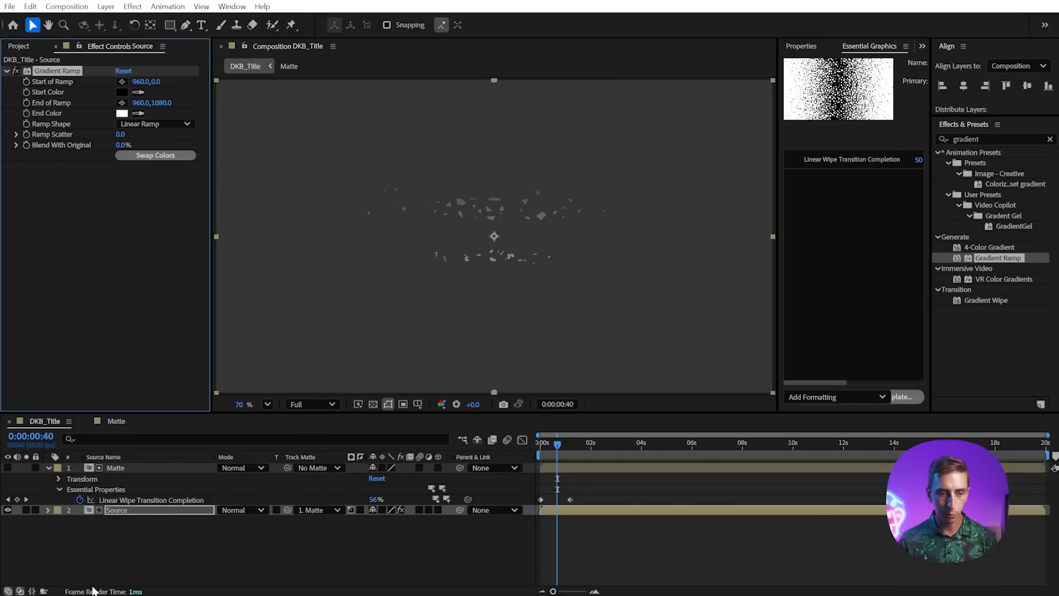
Rename the Source layer as Polygons and give it a pink label color.
key(Return)
text(Polygon)
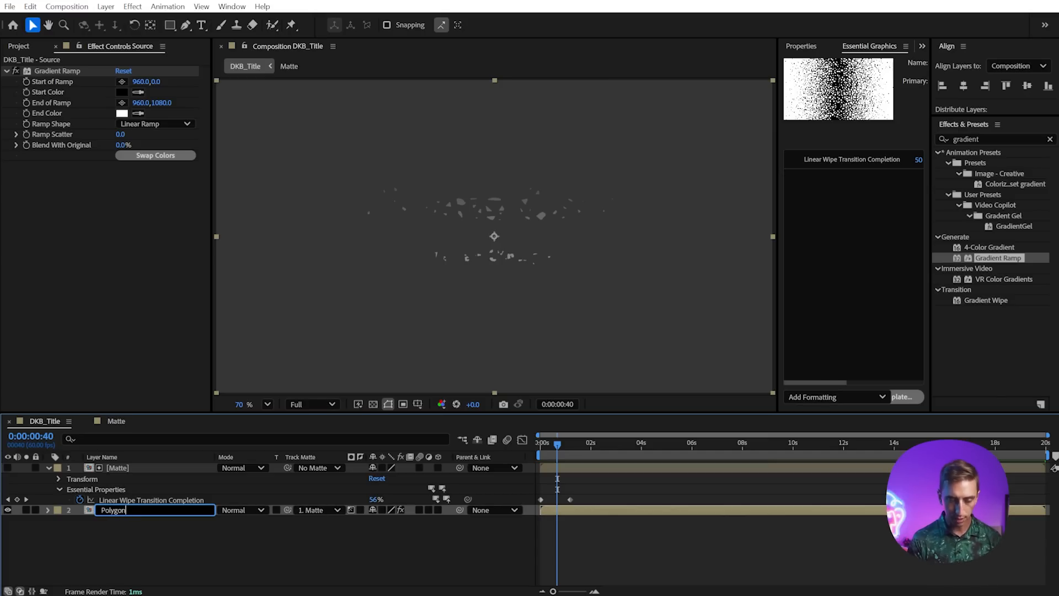
text(s)
key(Return)
click(58, 509)
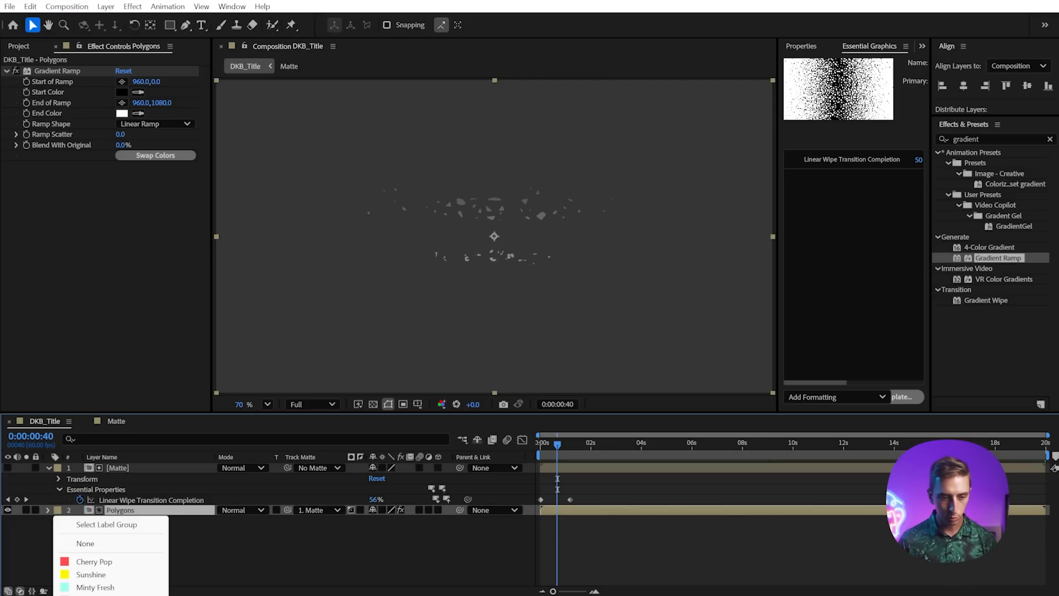
click(94, 594)
Move the Gradient Ramp's start and end points side by side near the frame's center, both with a Y value of 540.
click(125, 113)
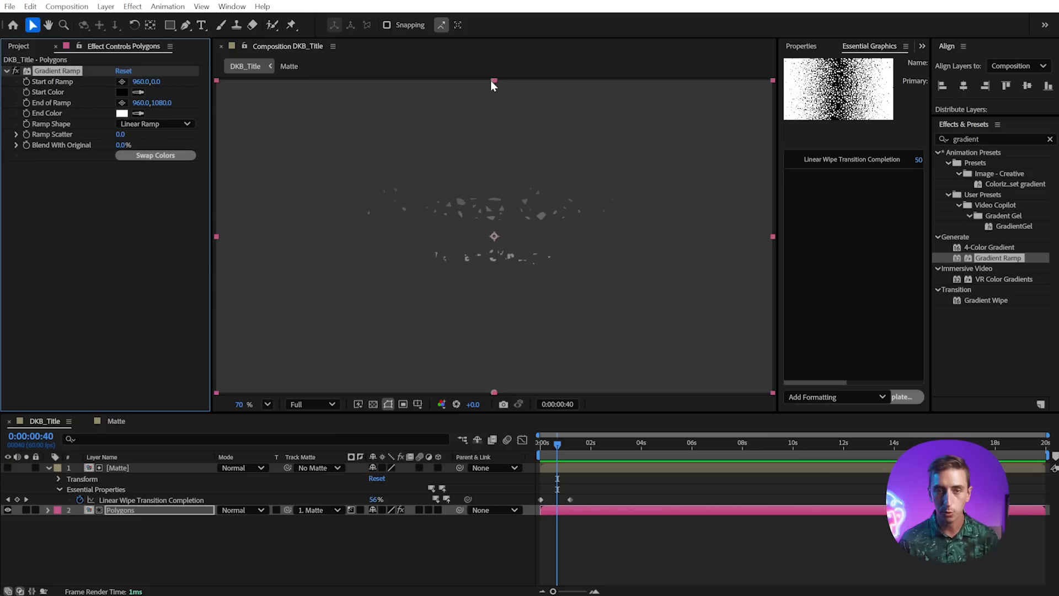
drag(492, 81, 487, 230)
drag(494, 392, 497, 234)
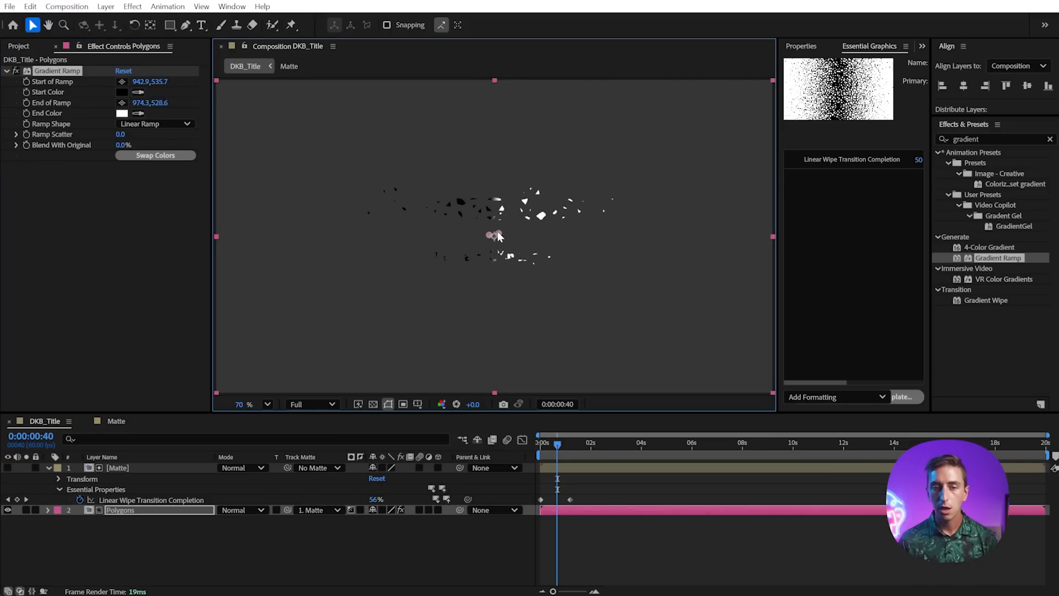
click(161, 82)
text(540)
key(Tab)
key(Tab)
text(540)
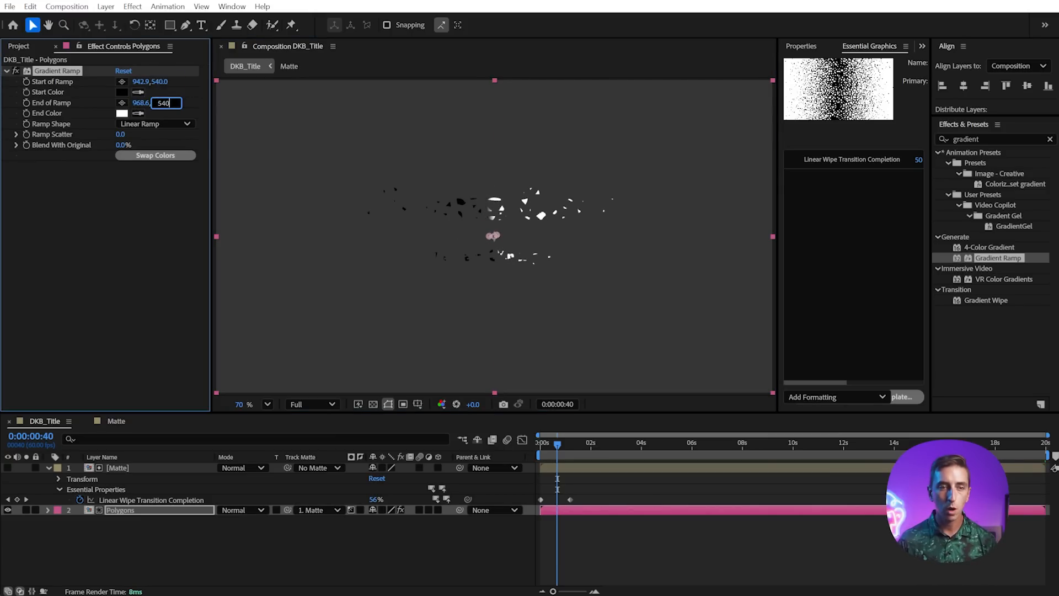
key(Return)
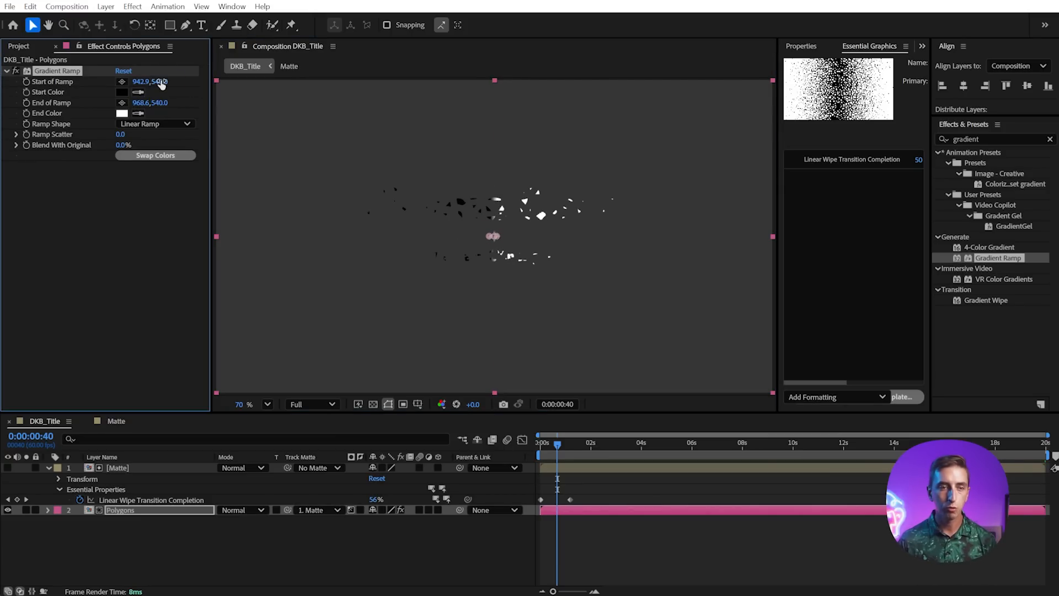
Set the End of Ramp X value to 960 and the Start of Ramp X value to 959, and preview the hard color split.
click(143, 102)
text(960)
key(Return)
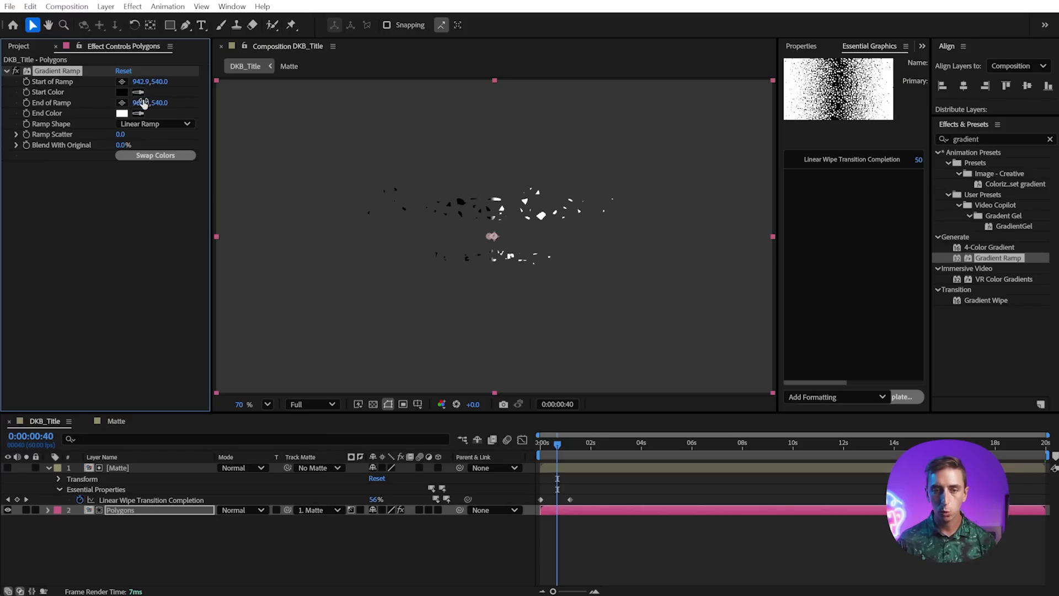
click(138, 81)
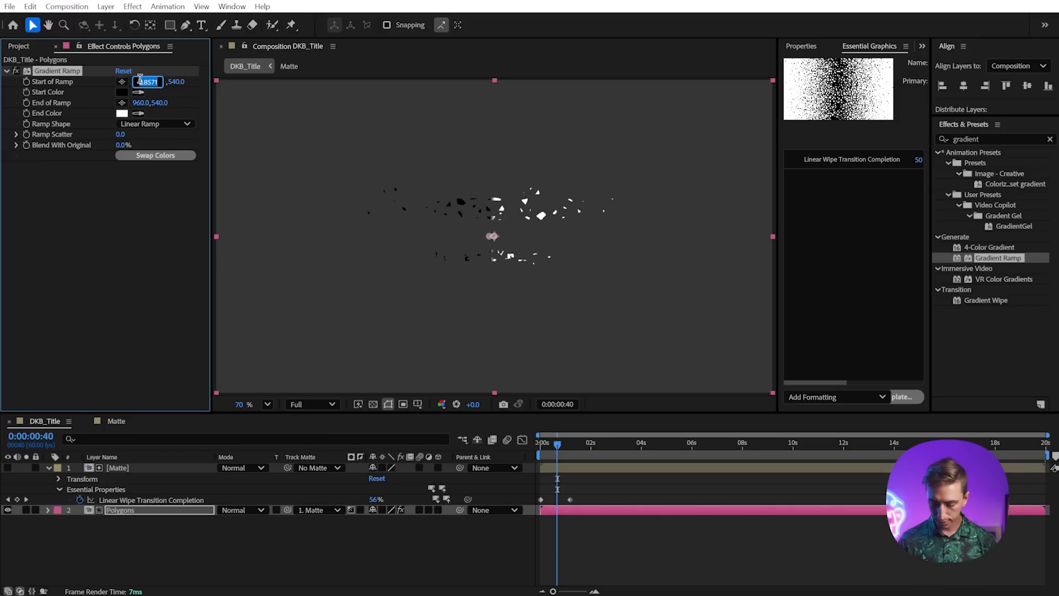
text(690)
key(Return)
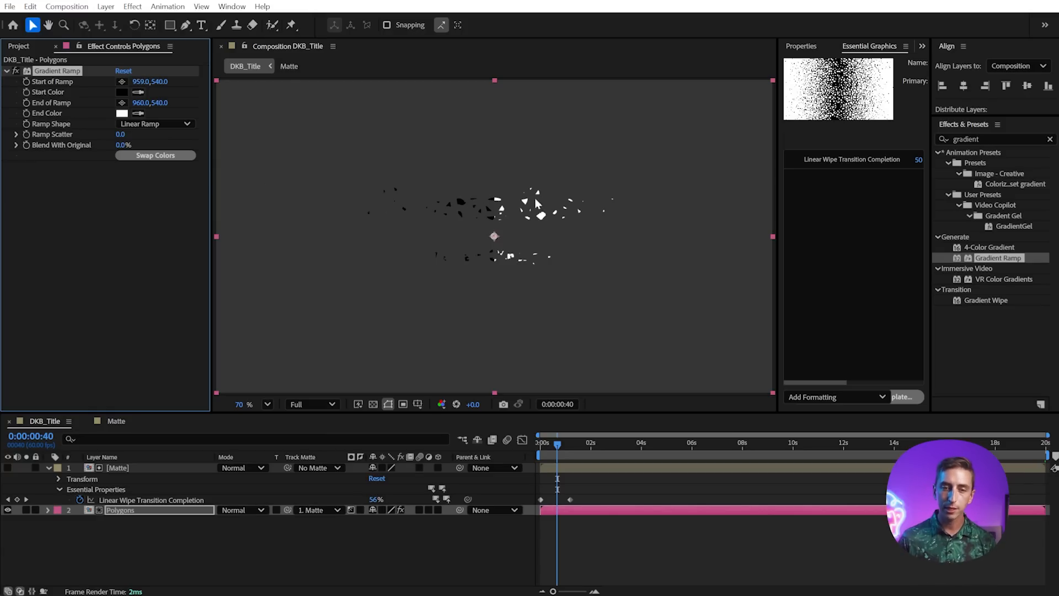
key(space)
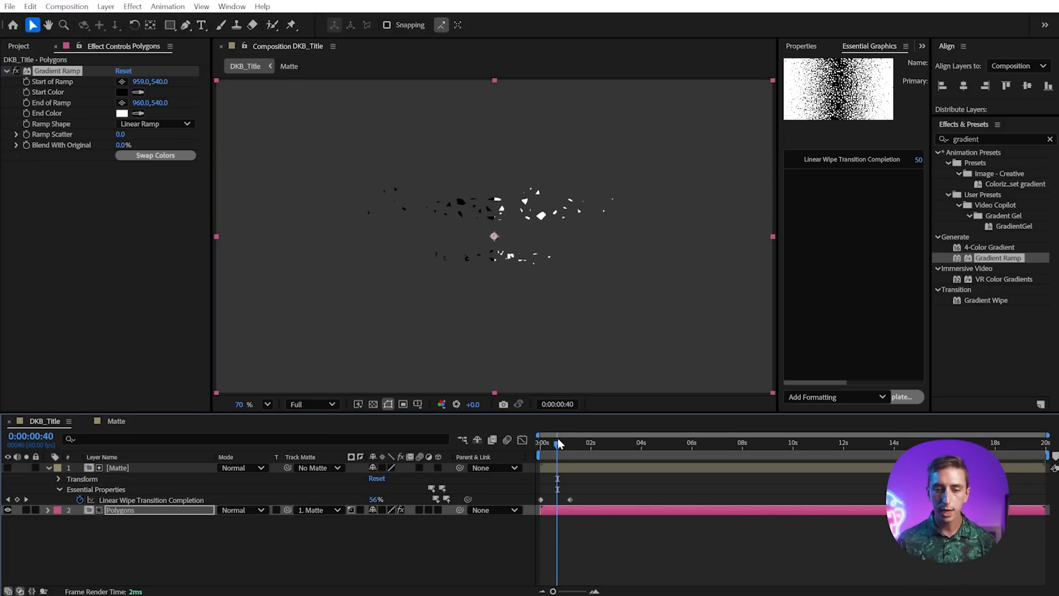
Set the Gradient Ramp's Start Color to a bright cyan, about 10F2F3.
click(122, 92)
click(561, 297)
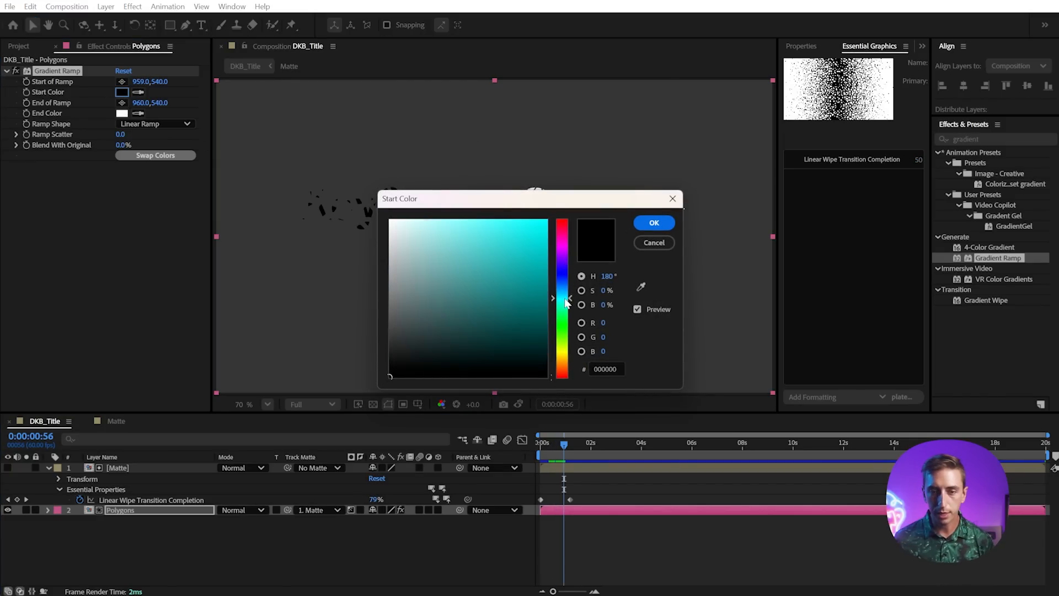
drag(499, 271, 532, 226)
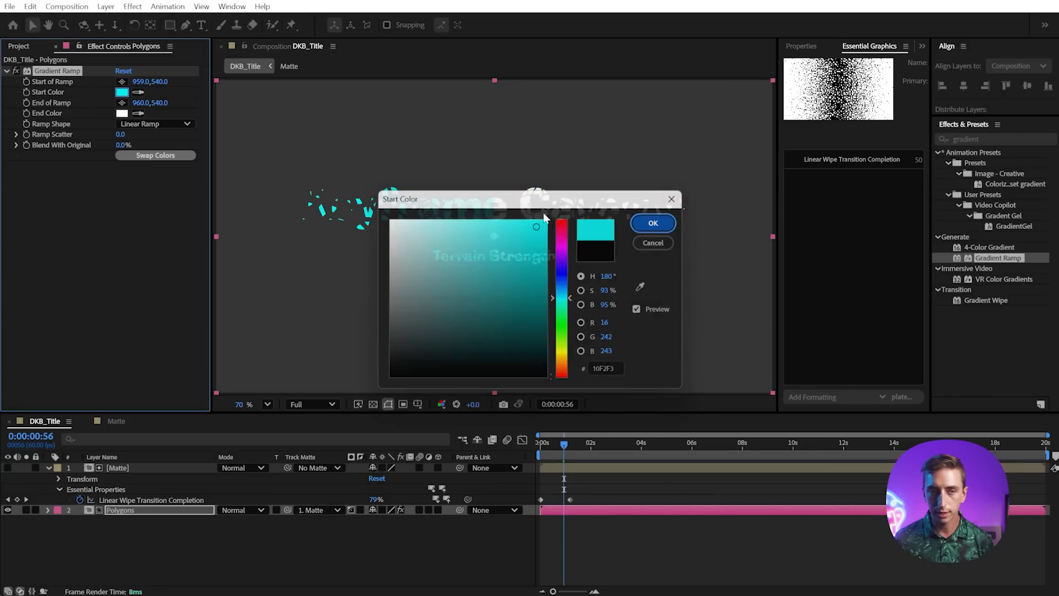
click(653, 222)
Set the Gradient Ramp's End Color to a bright magenta, about F30CED, and check the two-color reveal.
click(121, 113)
click(561, 245)
click(545, 221)
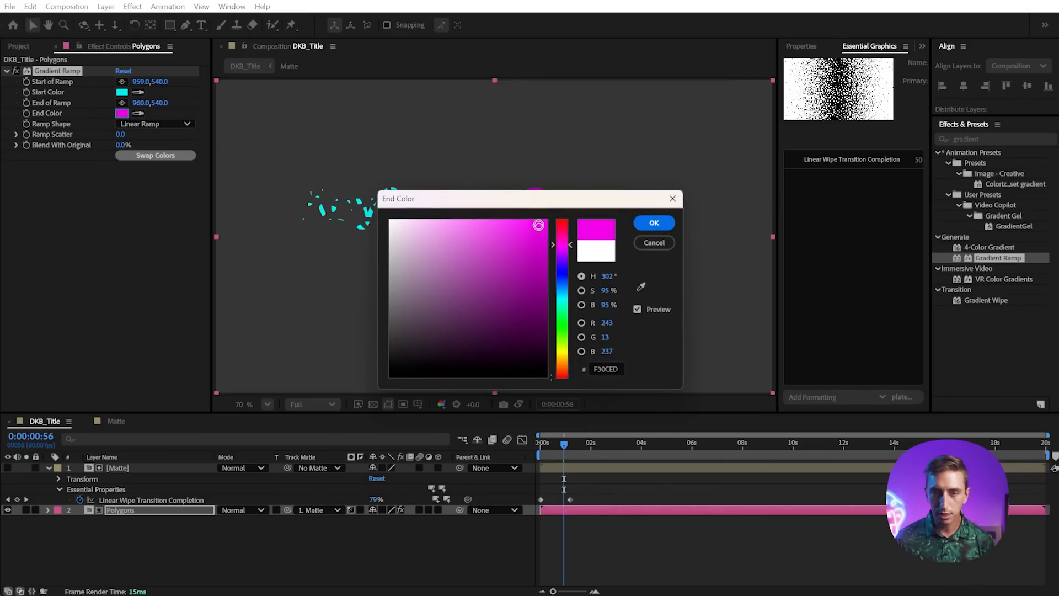
drag(496, 199, 508, 232)
click(665, 258)
mouse_move(574, 445)
mouse_down()
mouse_move(538, 446)
mouse_move(560, 447)
mouse_up()
key(space)
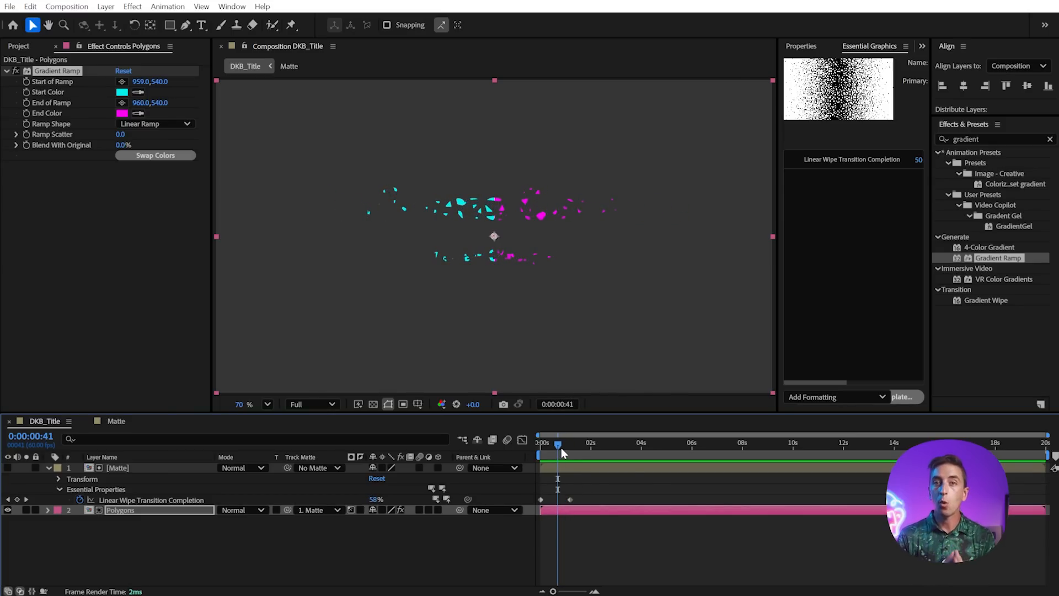
Duplicate the Polygons layer and name the copy Fill.
click(116, 513)
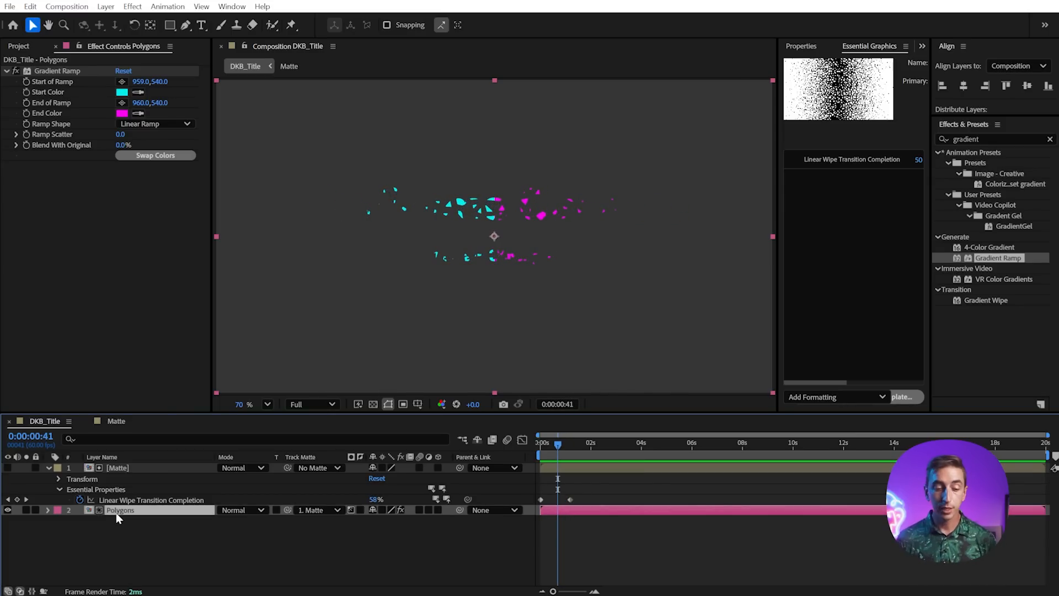
key(ctrl+d)
key(Return)
text(Fill)
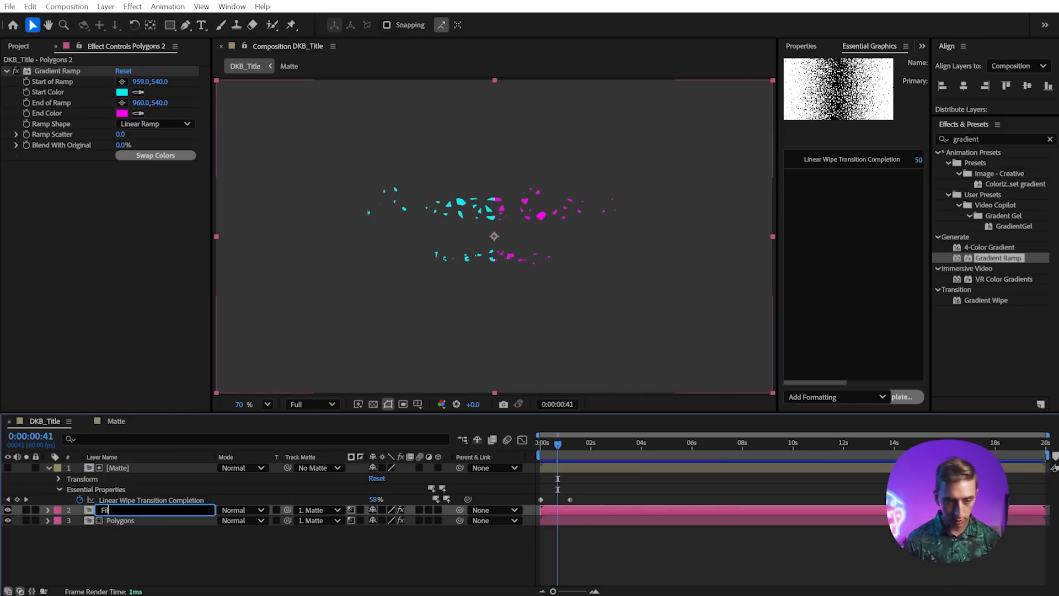
key(Return)
Move the Matte layer below Polygons, rename it Polygons Matte, and collapse its properties.
click(115, 470)
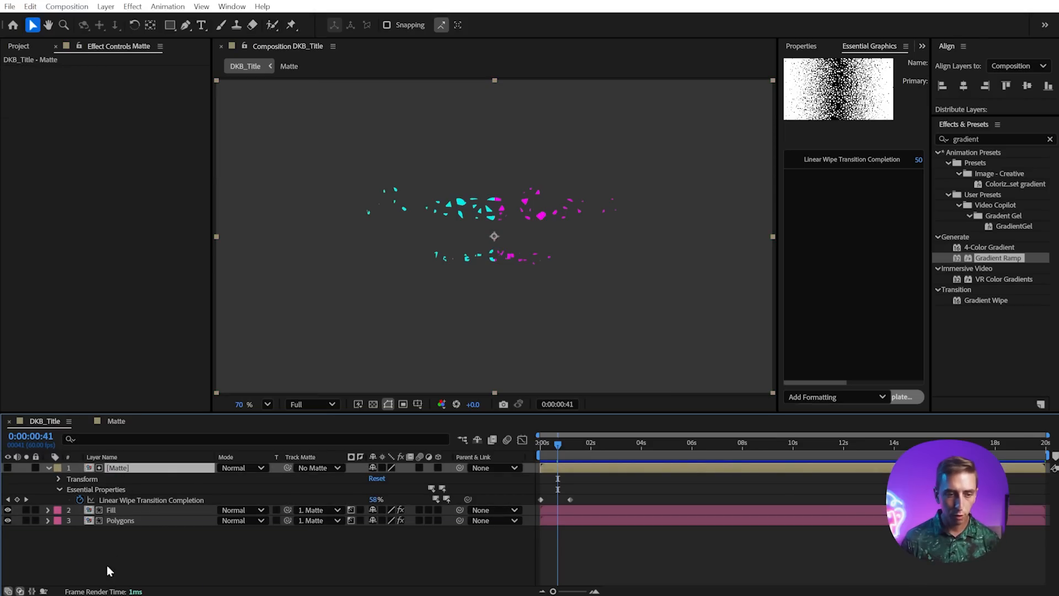
drag(117, 477, 121, 534)
key(Return)
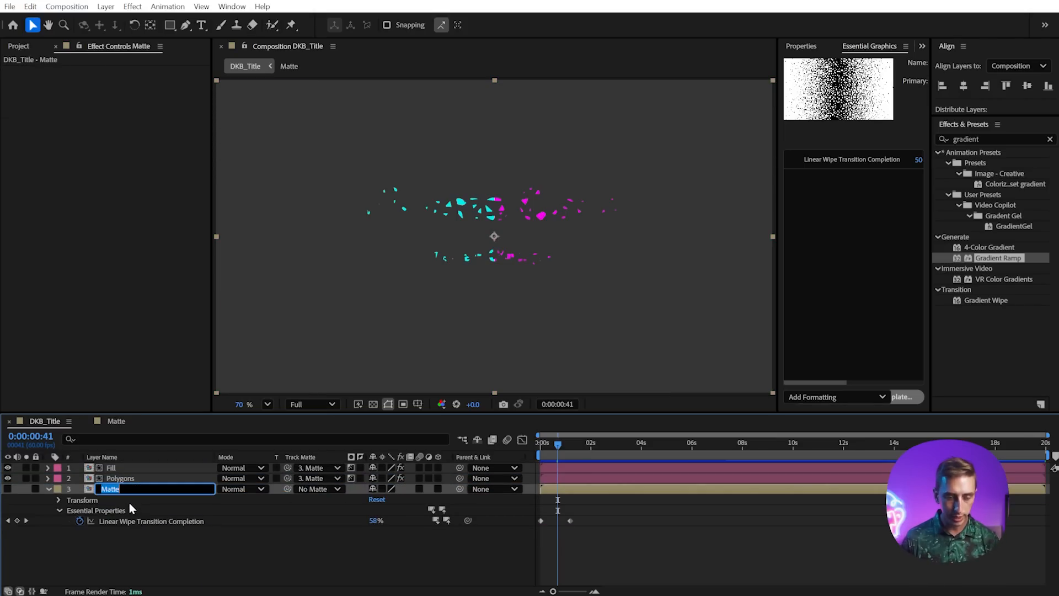
text(Oolygons Matte)
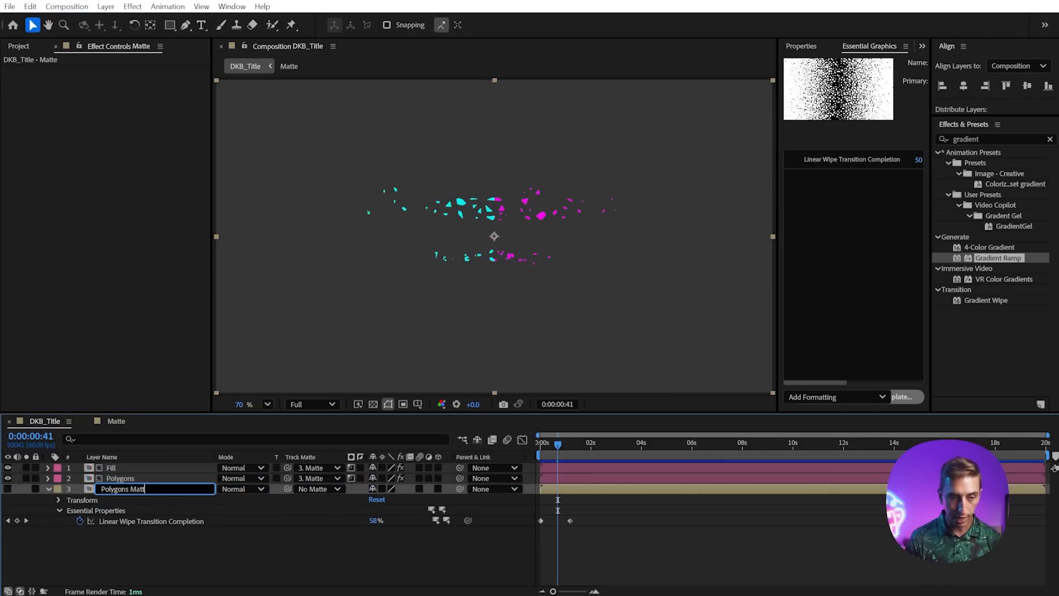
key(Return)
click(49, 488)
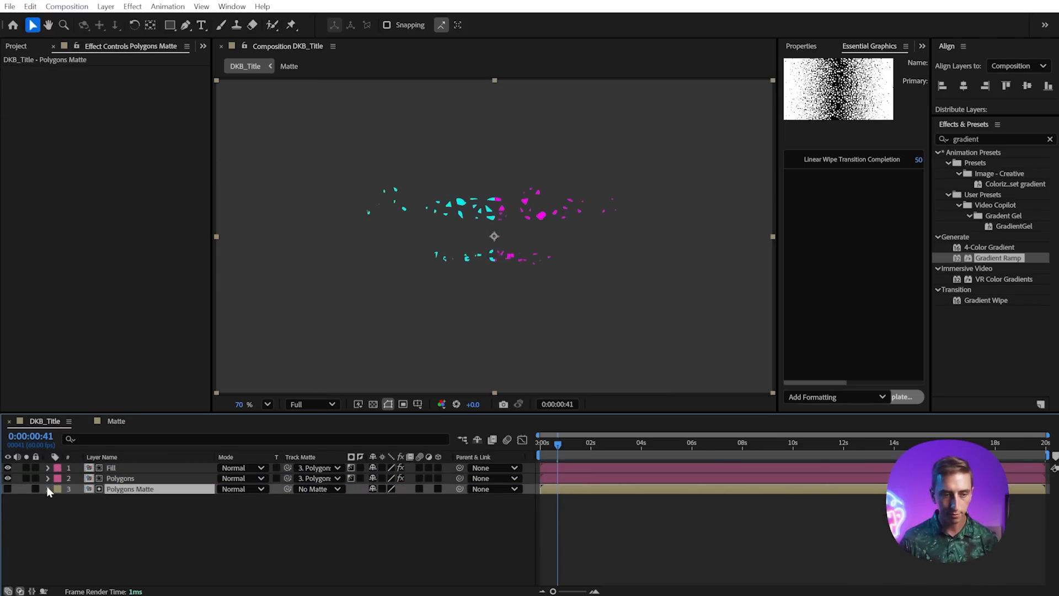
Set the Fill layer's track matte to No Matte.
click(116, 468)
click(323, 466)
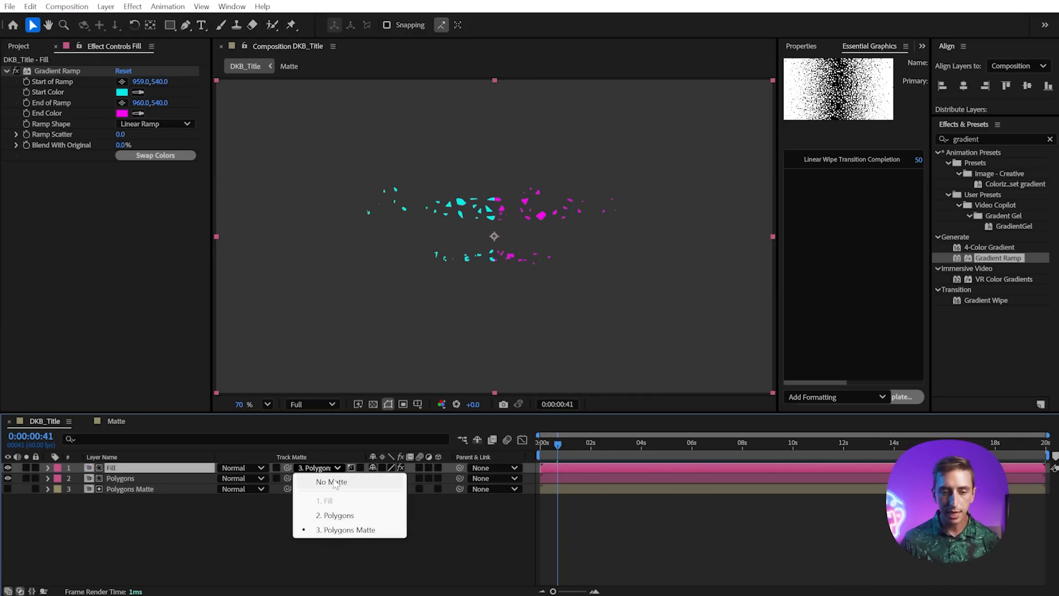
click(315, 481)
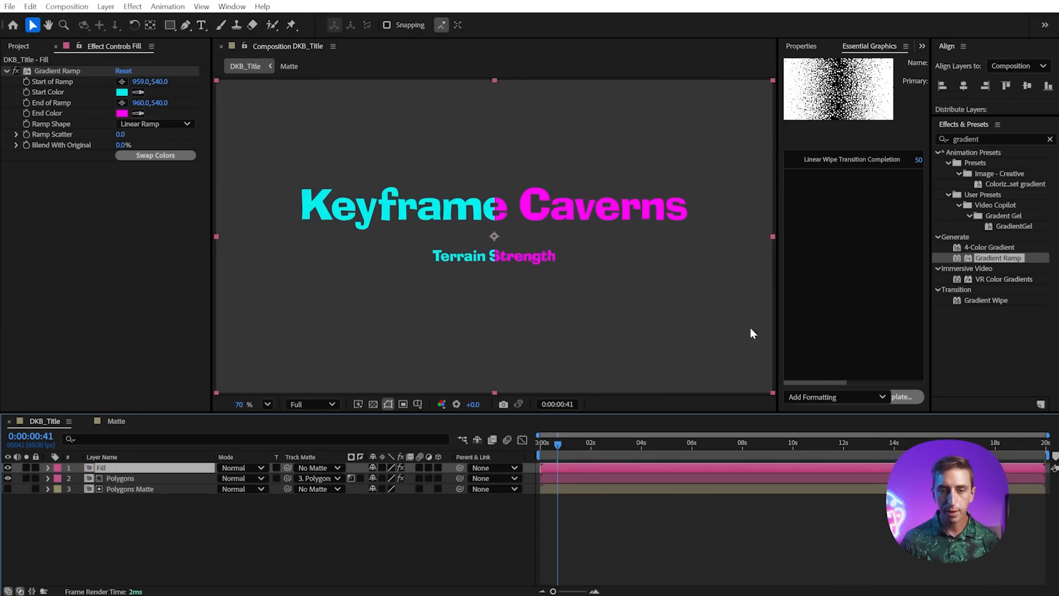
Remove the Gradient Ramp effect from the Fill layer, duplicate the layer, and name the copy Fill Matte.
click(48, 70)
key(Delete)
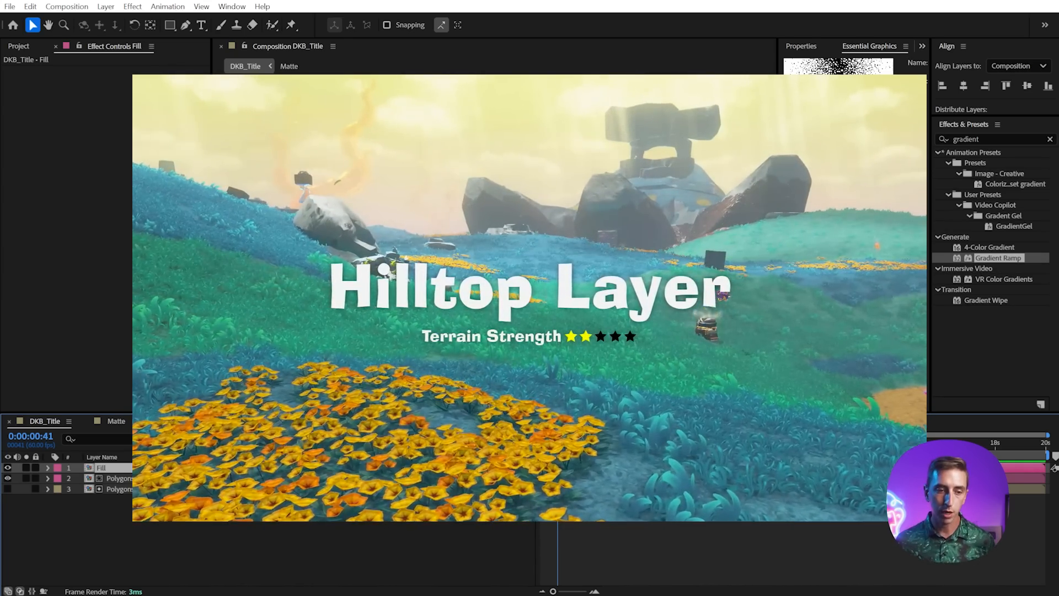
click(119, 488)
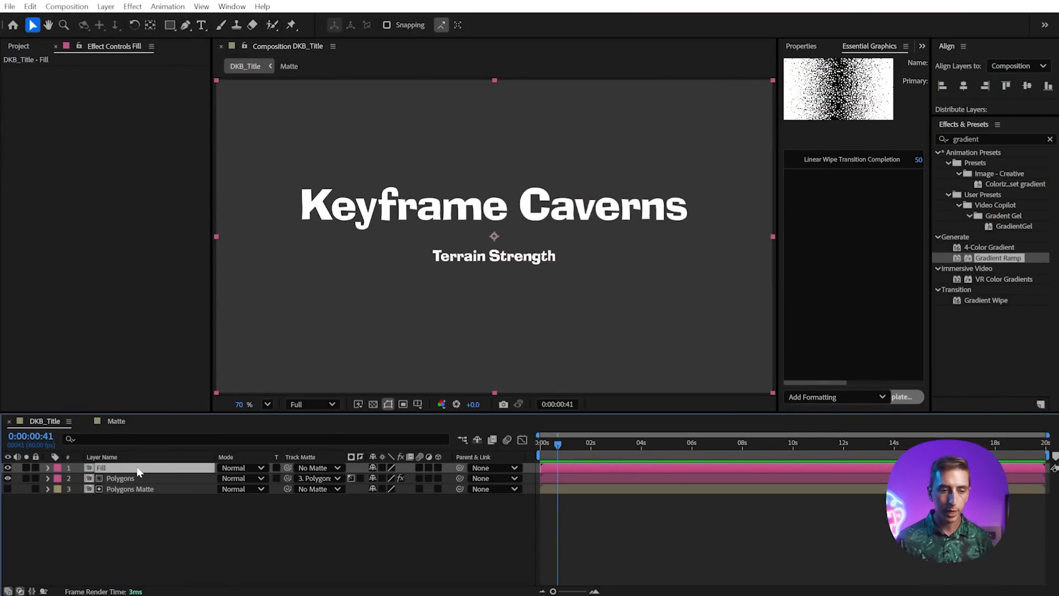
key(ctrl+d)
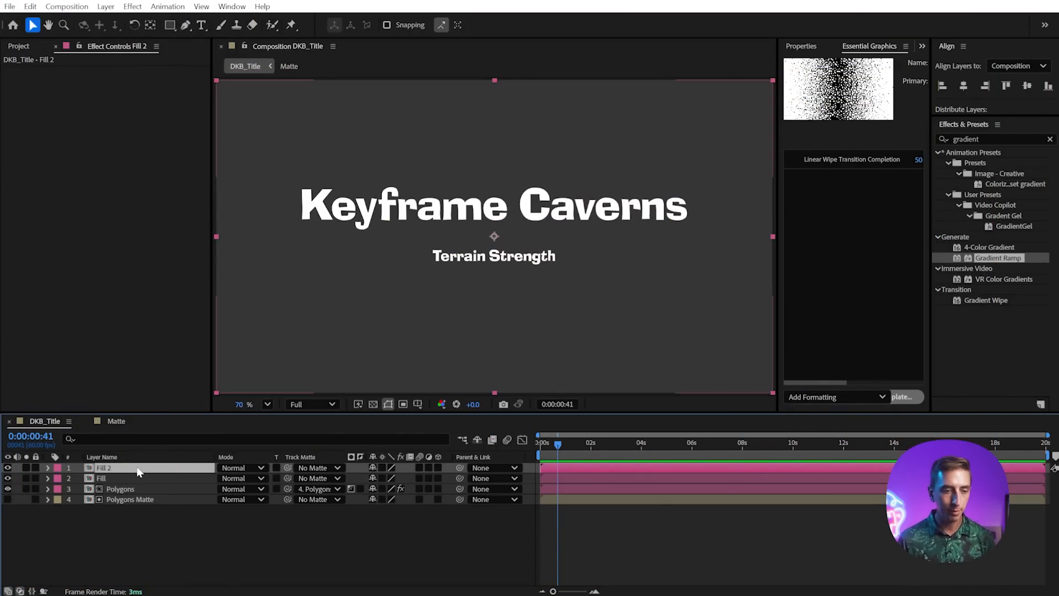
key(Return)
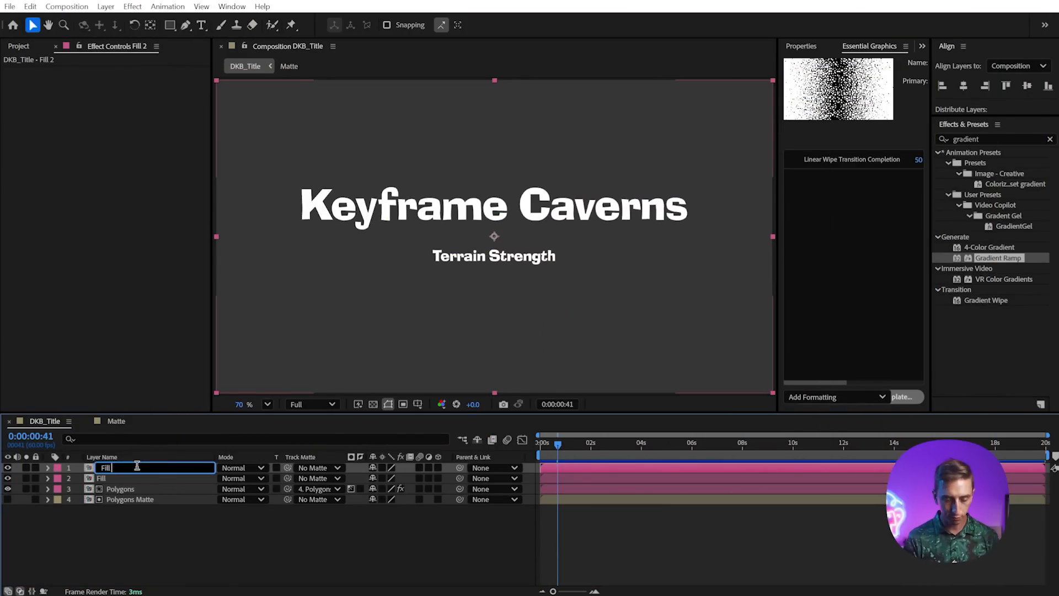
text(Fill Matte)
key(Return)
Set the label color of Fill and Fill Matte to Minty Fresh and of Polygons Matte to Bubblegum.
click(58, 478)
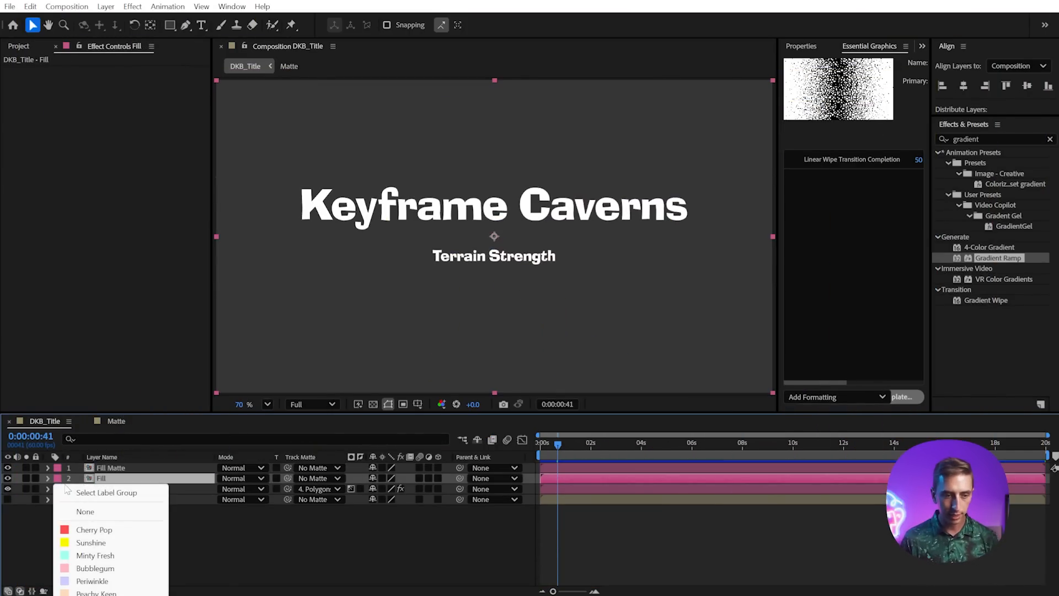
click(95, 556)
click(57, 468)
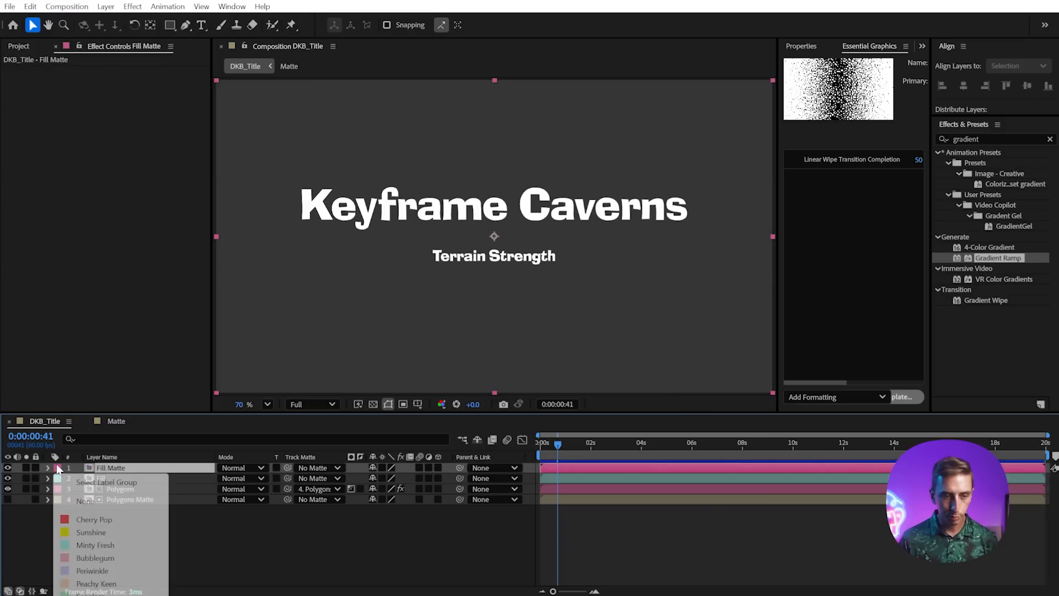
click(95, 545)
click(57, 499)
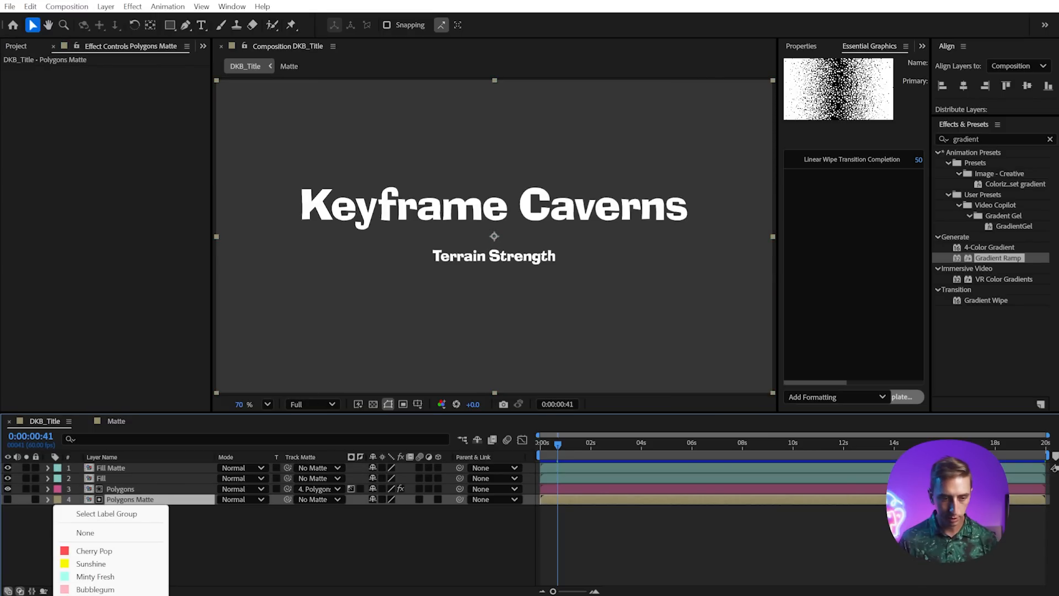
click(95, 589)
Apply the Cell Pattern effect to the Fill Matte layer and set its pattern to Crystallize HQ.
click(125, 469)
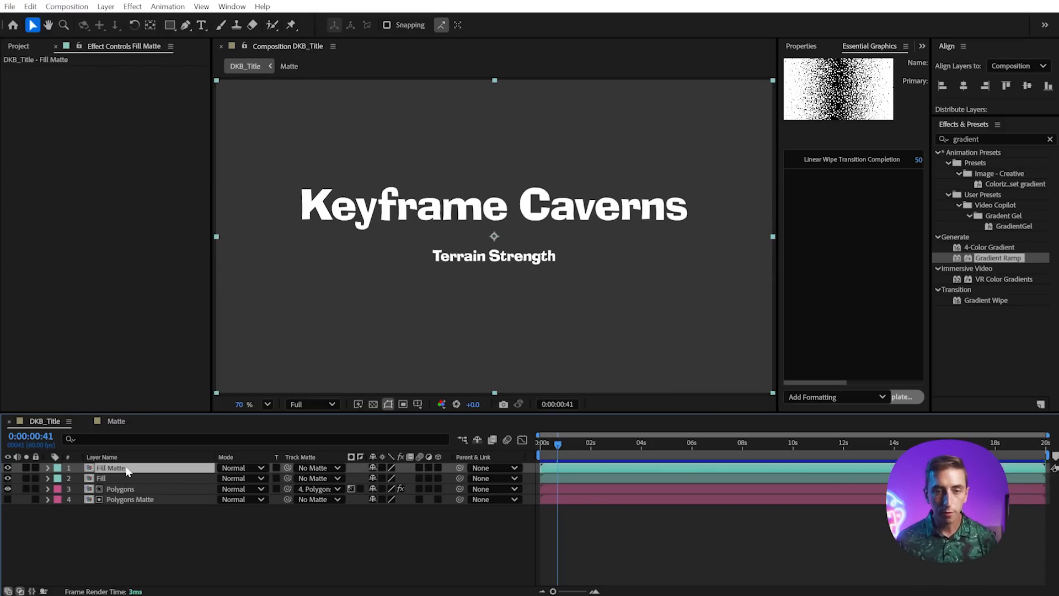
click(1049, 139)
text(cell patter)
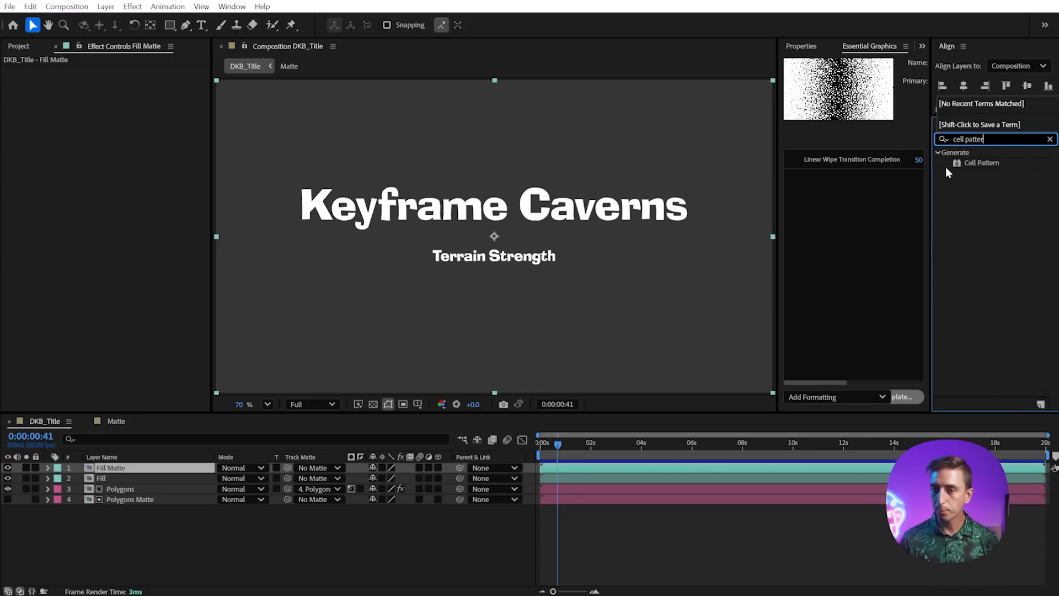
double_click(986, 164)
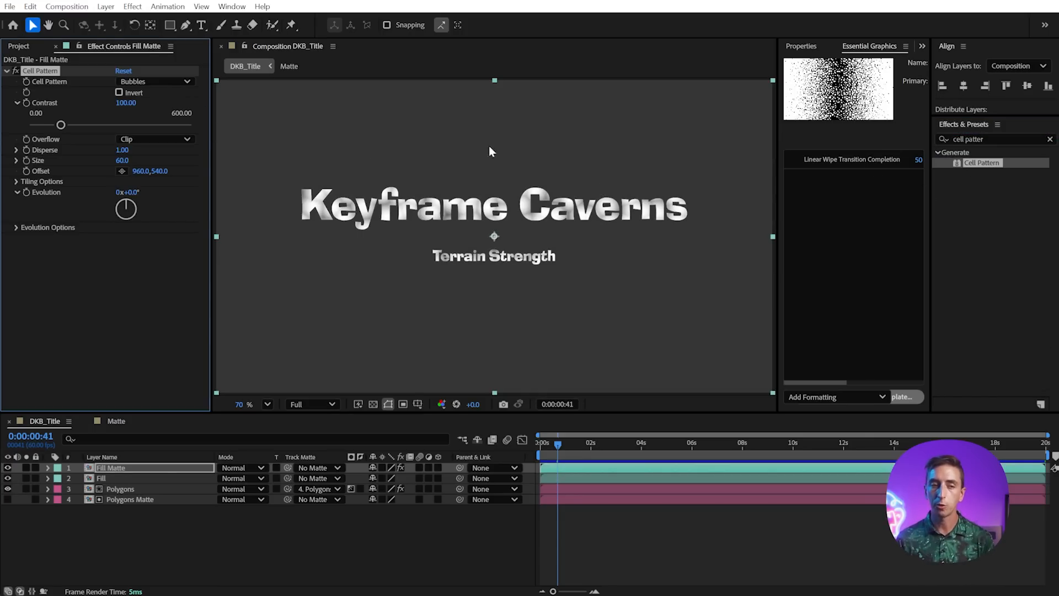
click(146, 83)
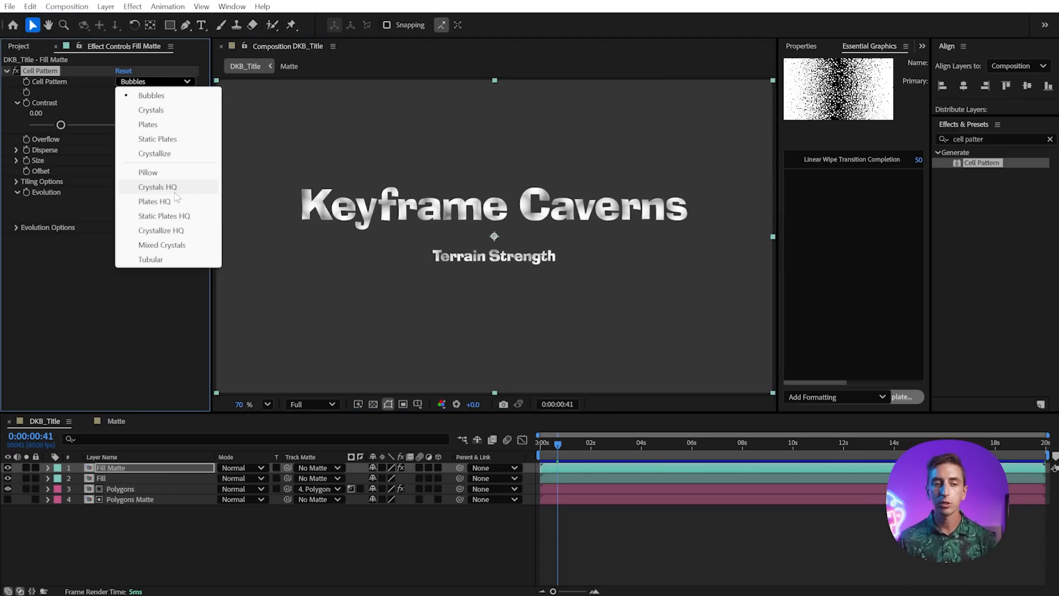
click(154, 231)
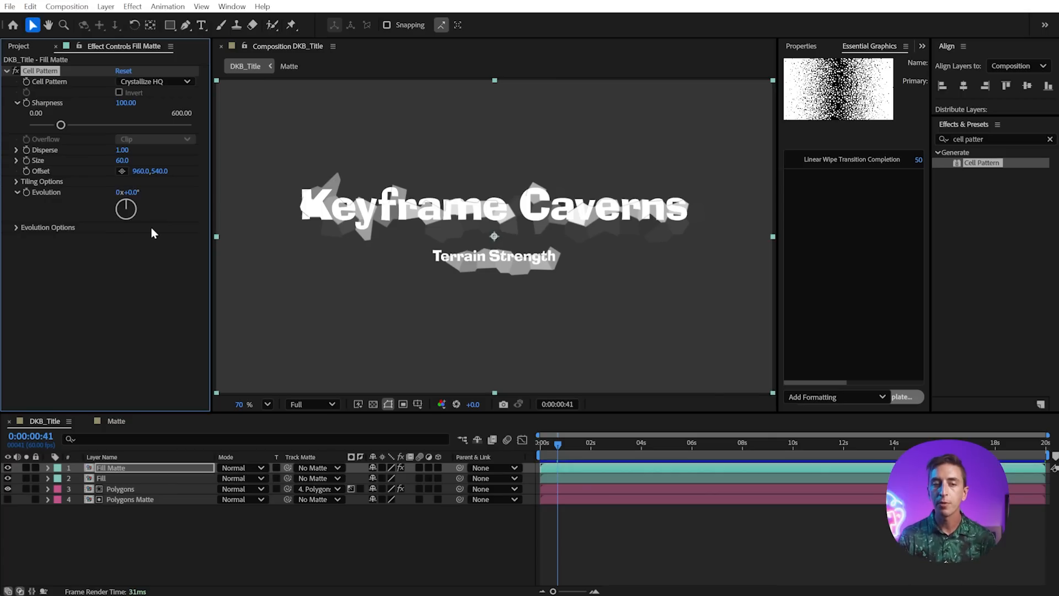
Solo the Fill Matte layer and inspect its cells against the transparency grid.
click(26, 467)
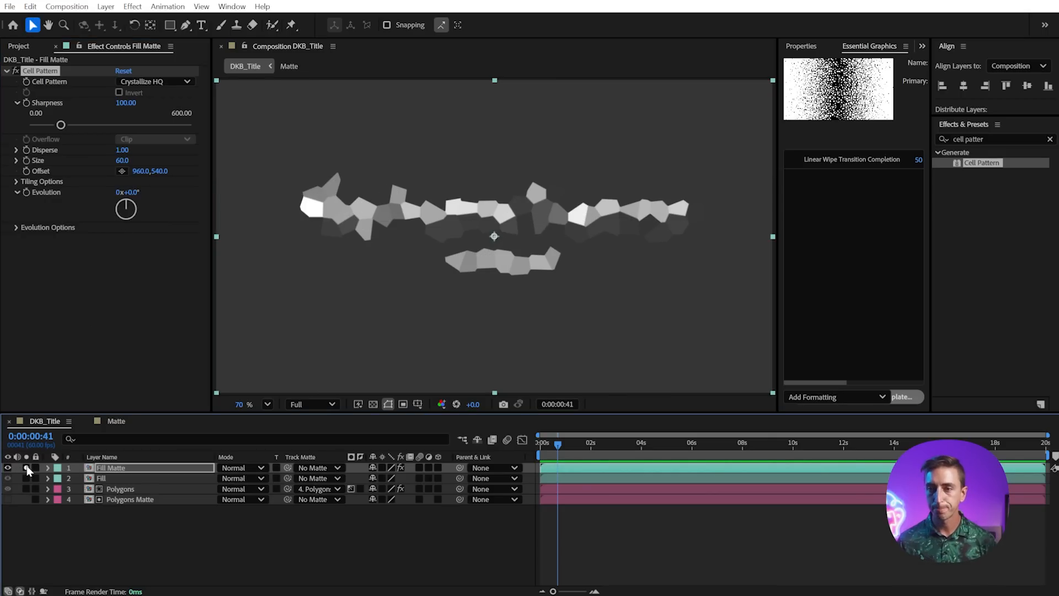
click(373, 403)
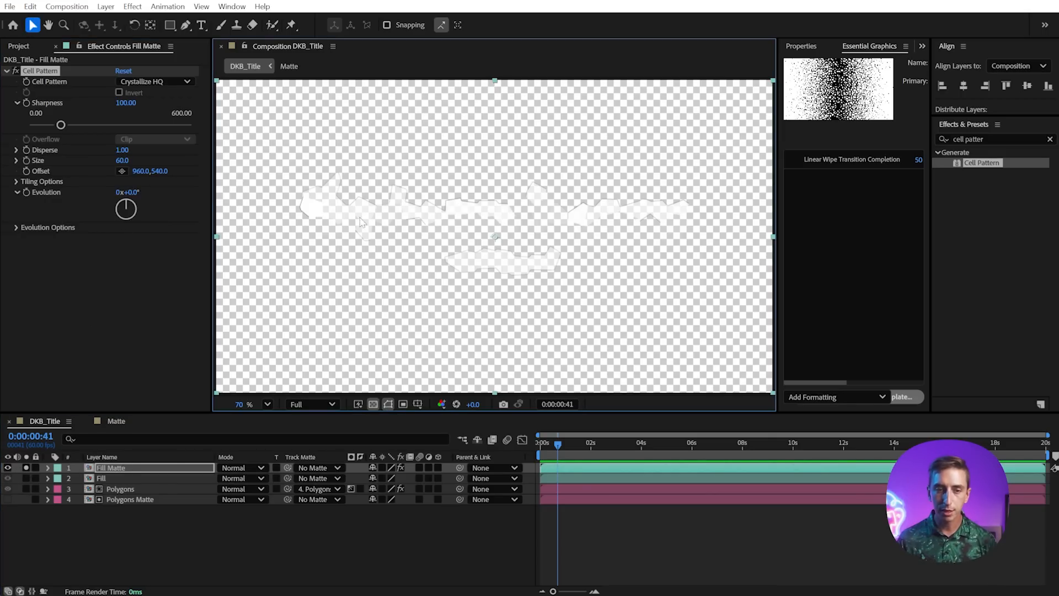
click(367, 404)
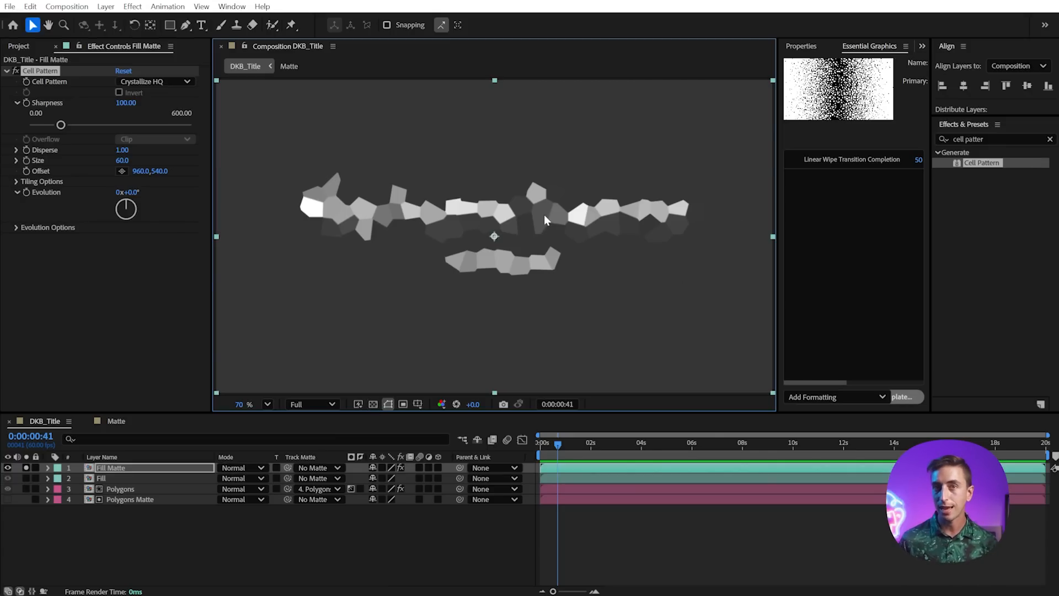
Add a Fill effect to the Fill Matte layer and set its color to white, FFFFFF.
click(981, 139)
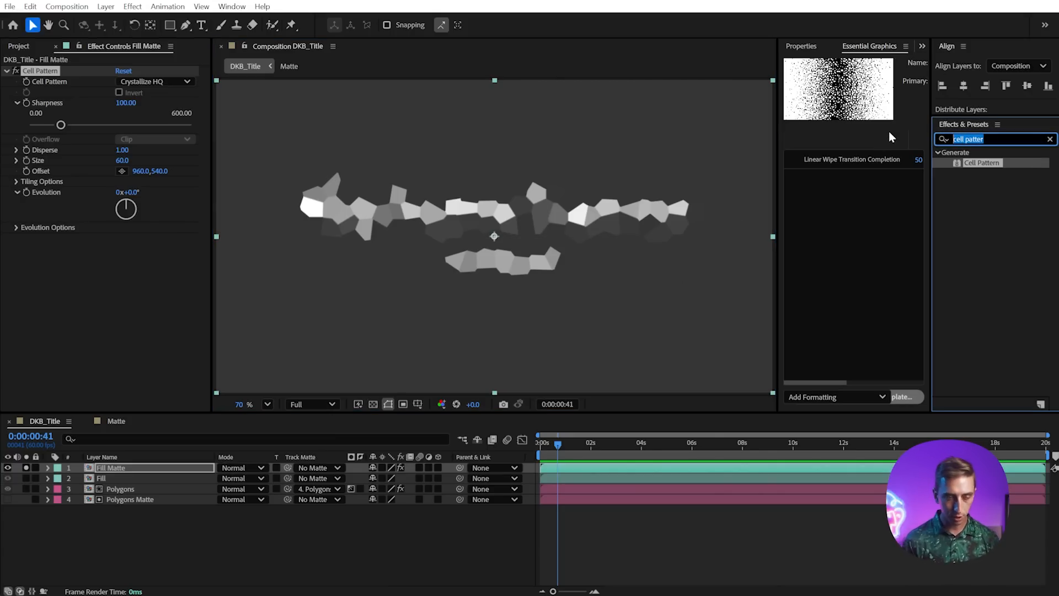
text(fill)
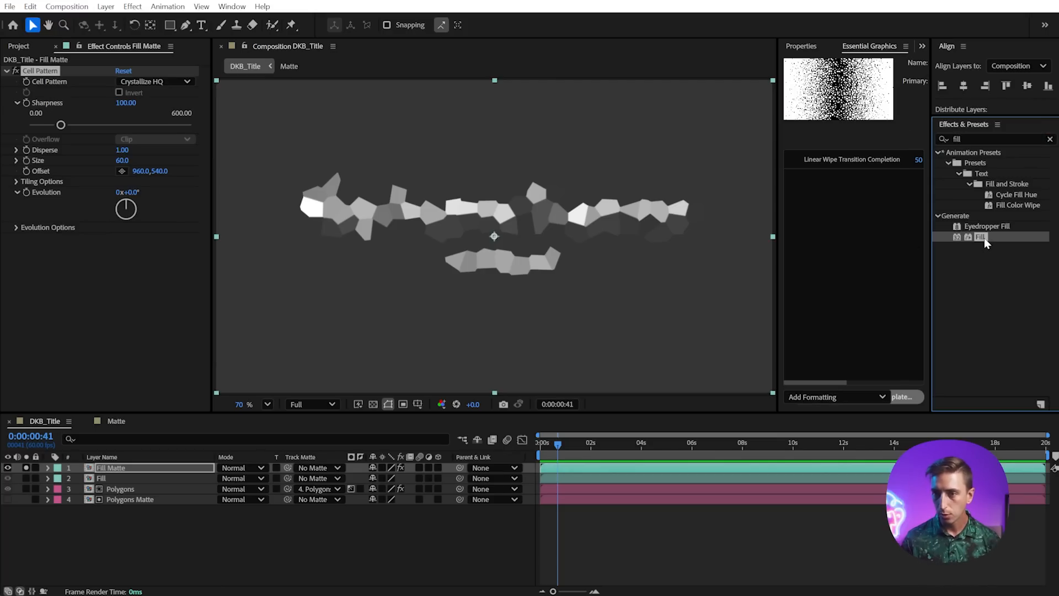
double_click(979, 236)
click(125, 269)
text(FFFFFF)
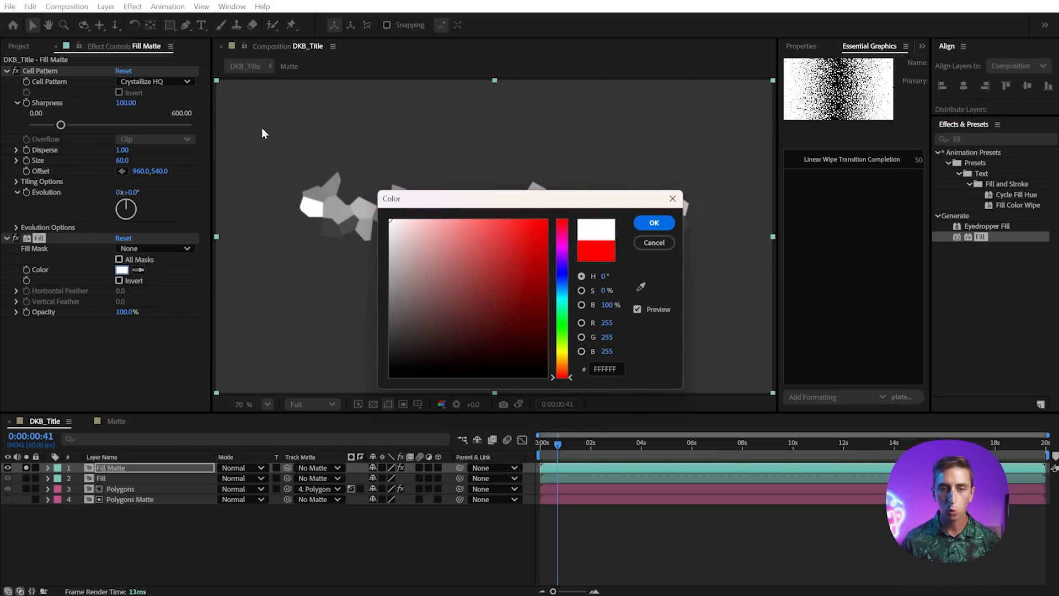
key(Return)
Insert a Levels effect between Cell Pattern and Fill on the Fill Matte layer and set its channel to Alpha.
key(ctrl+f)
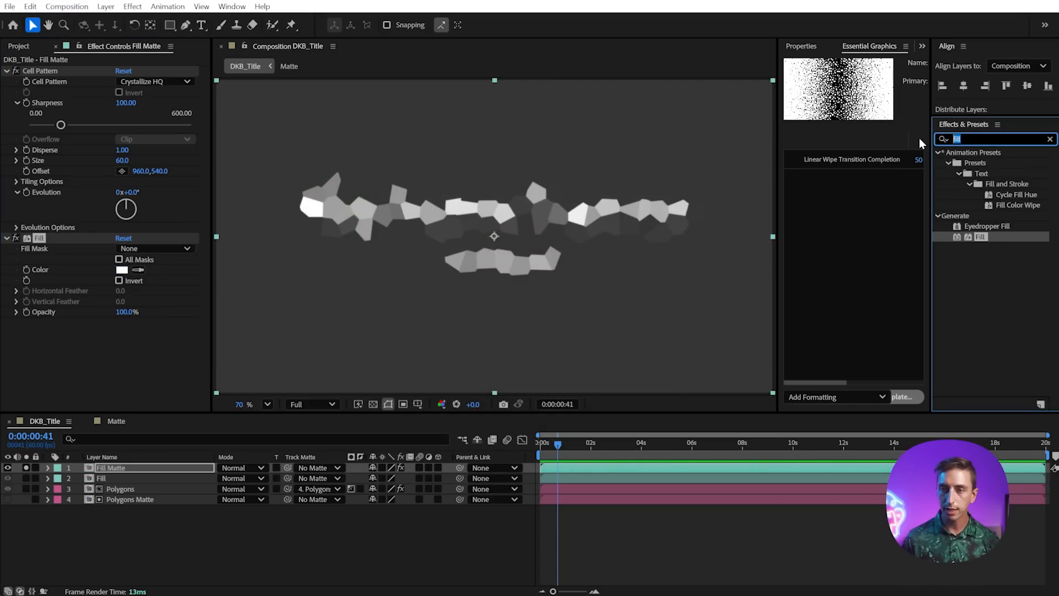
text(levels)
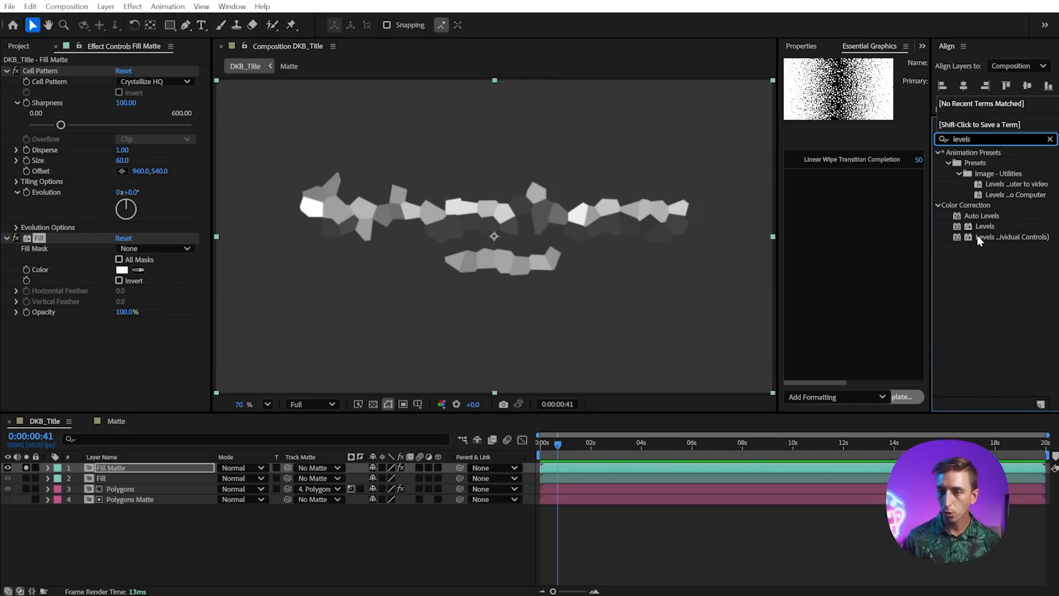
drag(984, 226, 114, 227)
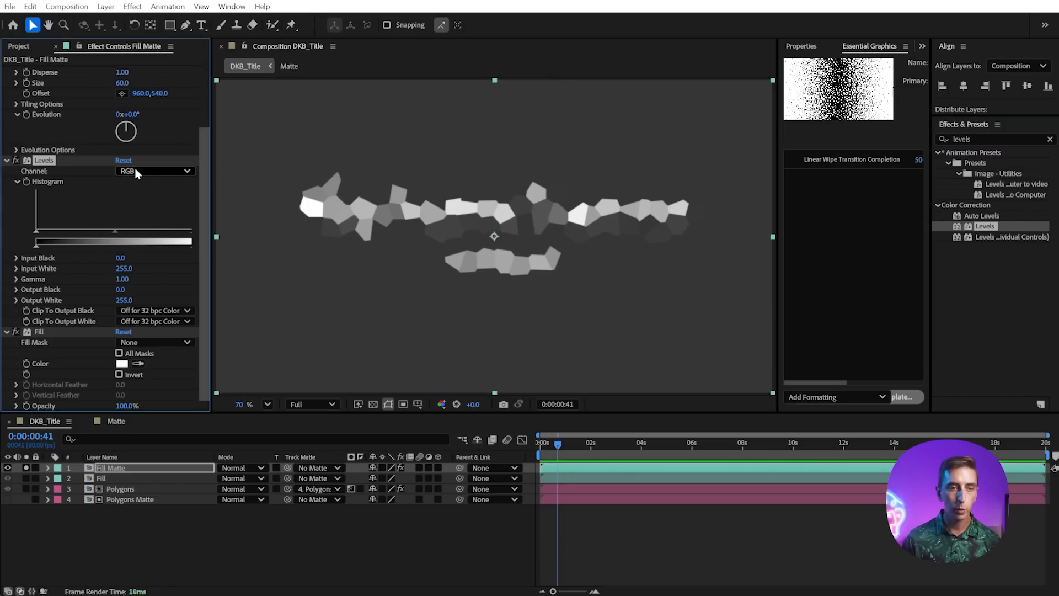
click(135, 167)
click(132, 243)
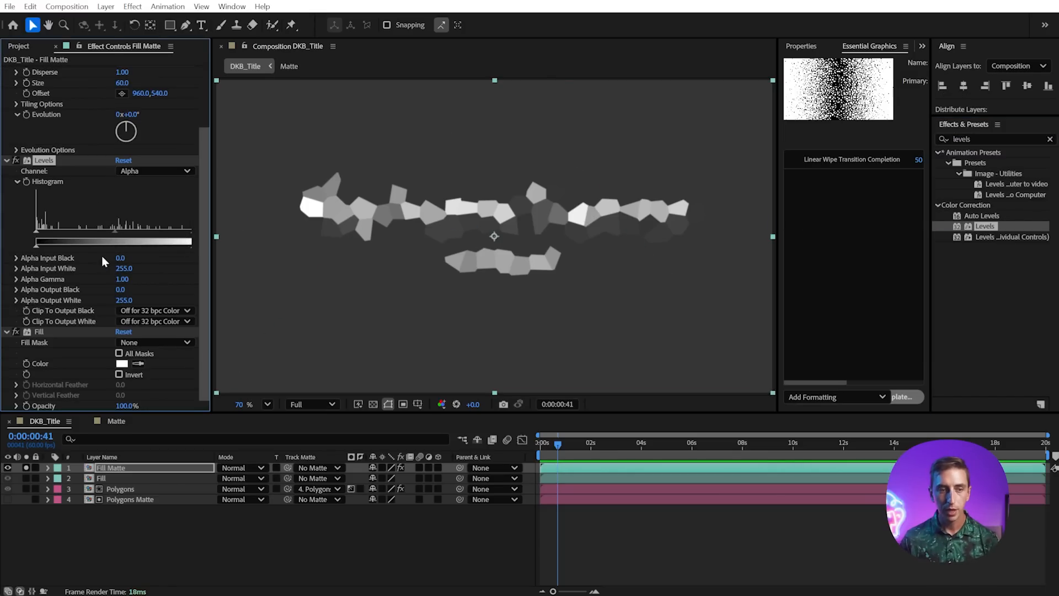
Set the Levels effect's Alpha Input White to 1 so the cells turn solid.
drag(117, 269, 101, 271)
click(124, 268)
text(1)
key(Return)
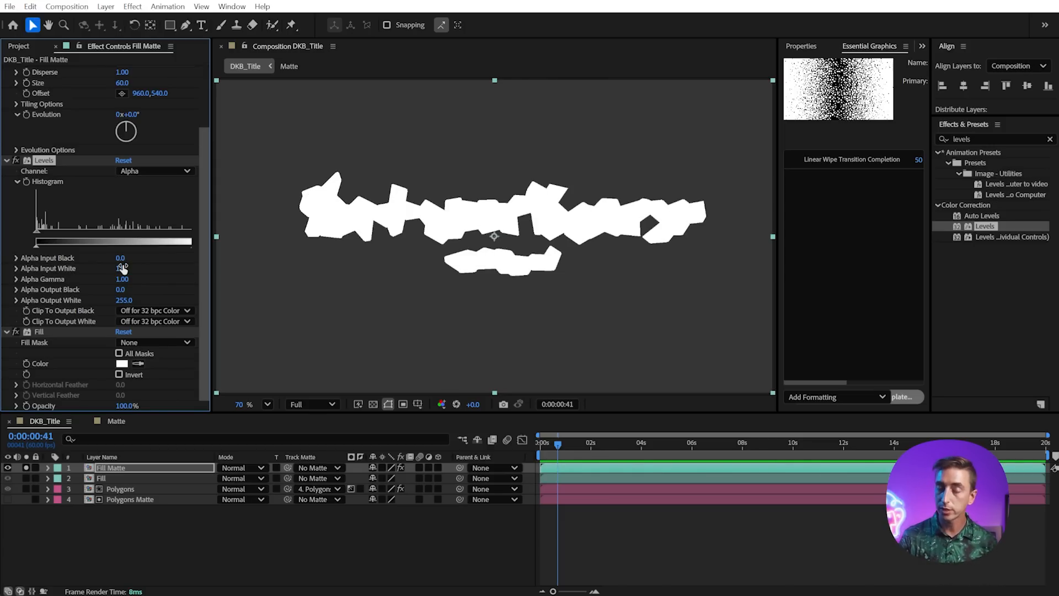
End the solo view and assign Fill Matte as the Fill layer's track matte.
click(98, 476)
click(8, 478)
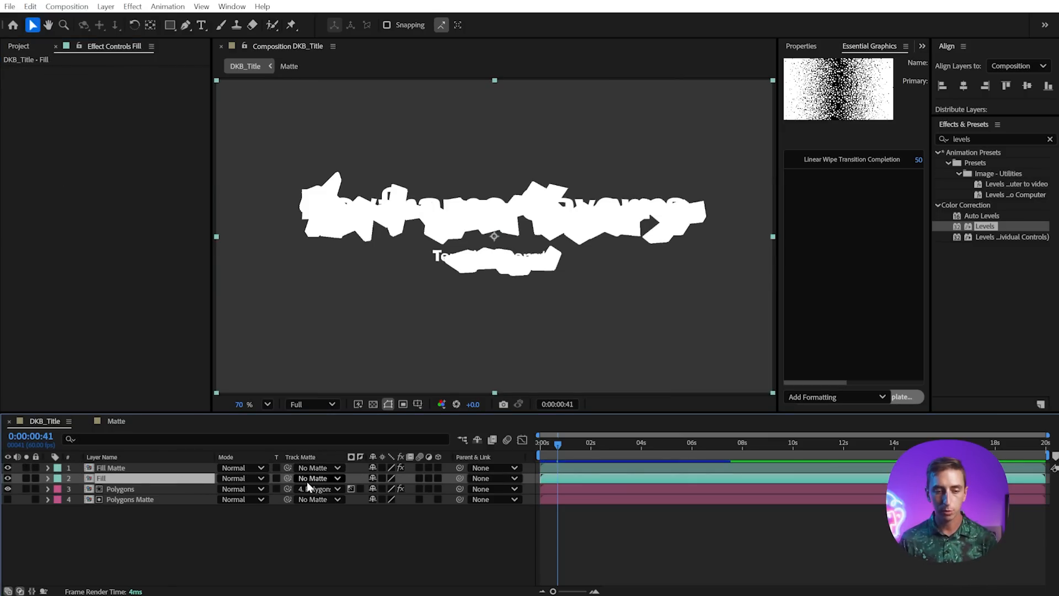
drag(287, 479, 127, 468)
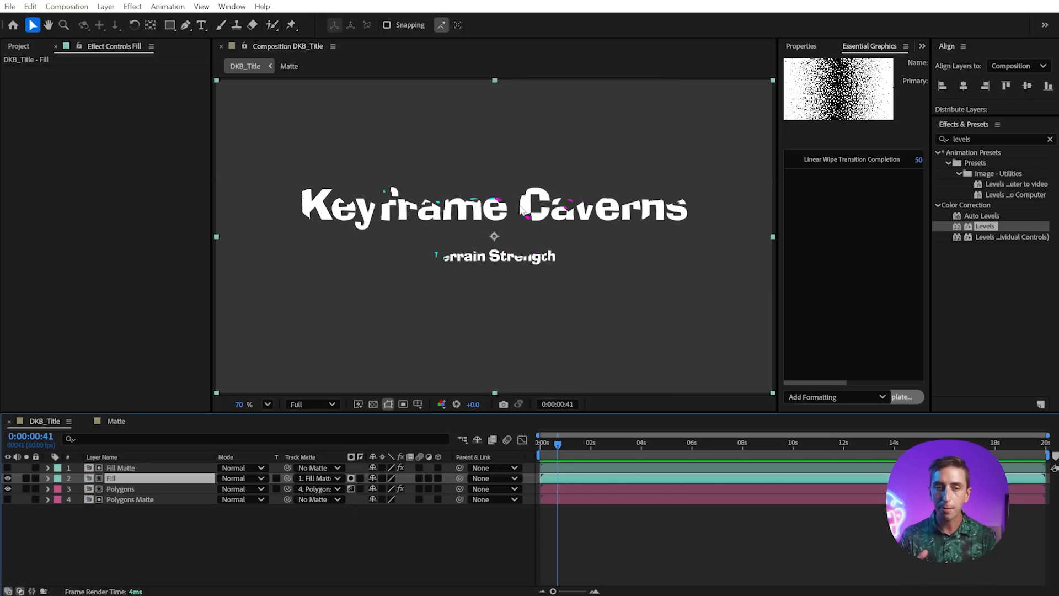
Make the Fill Matte layer visible and add a Minimax effect to it above Cell Pattern.
click(8, 467)
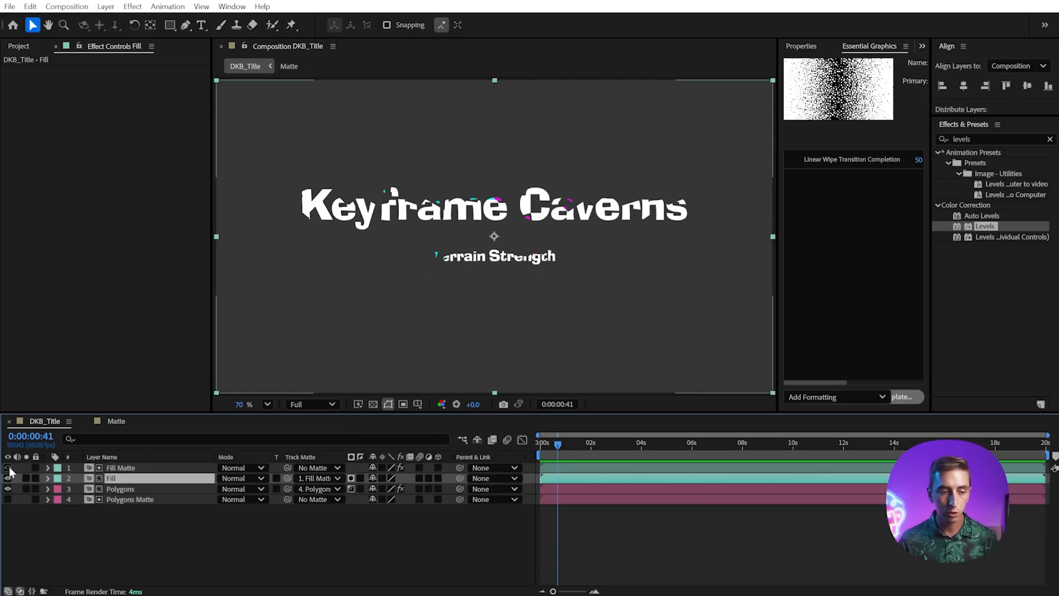
click(124, 467)
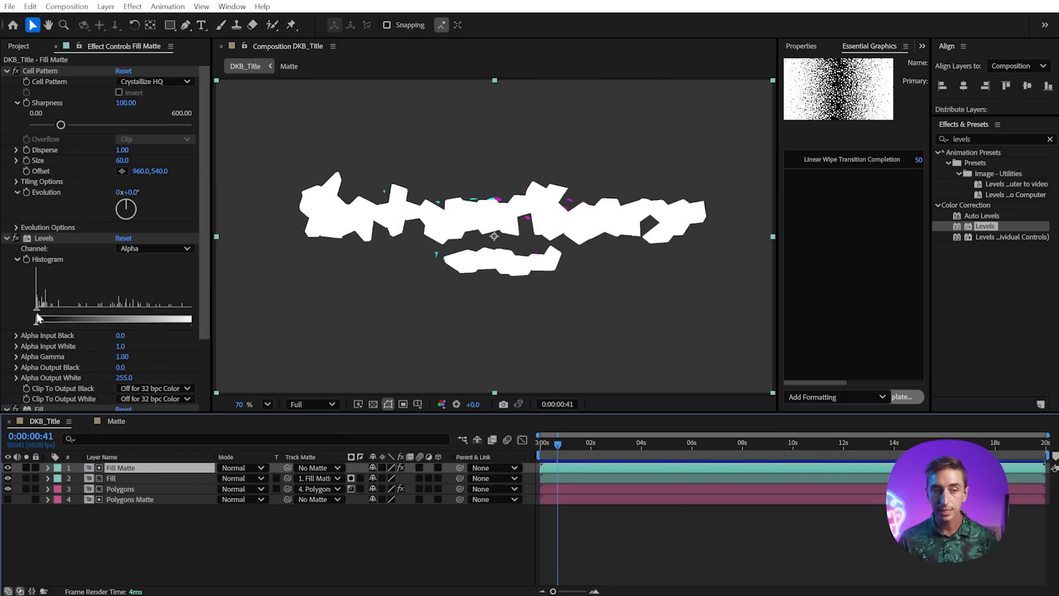
click(984, 139)
text(mini)
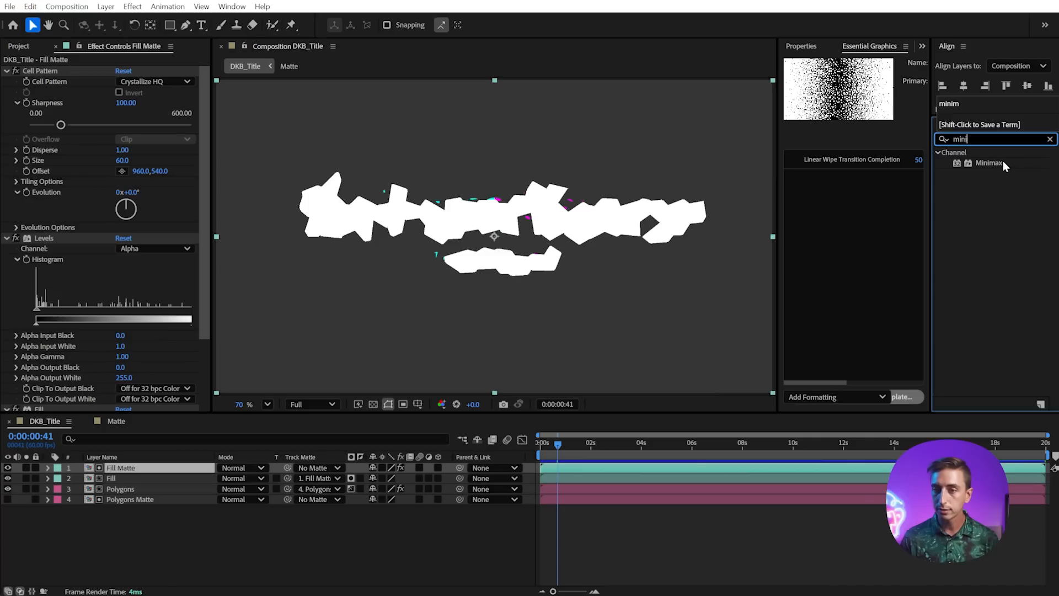
drag(1003, 165, 59, 75)
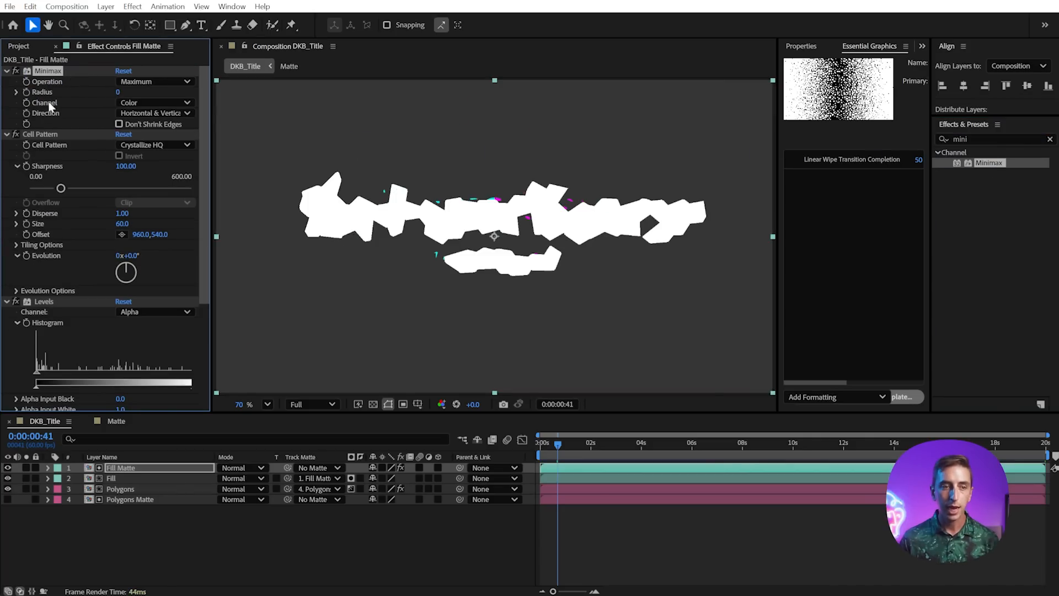
click(138, 101)
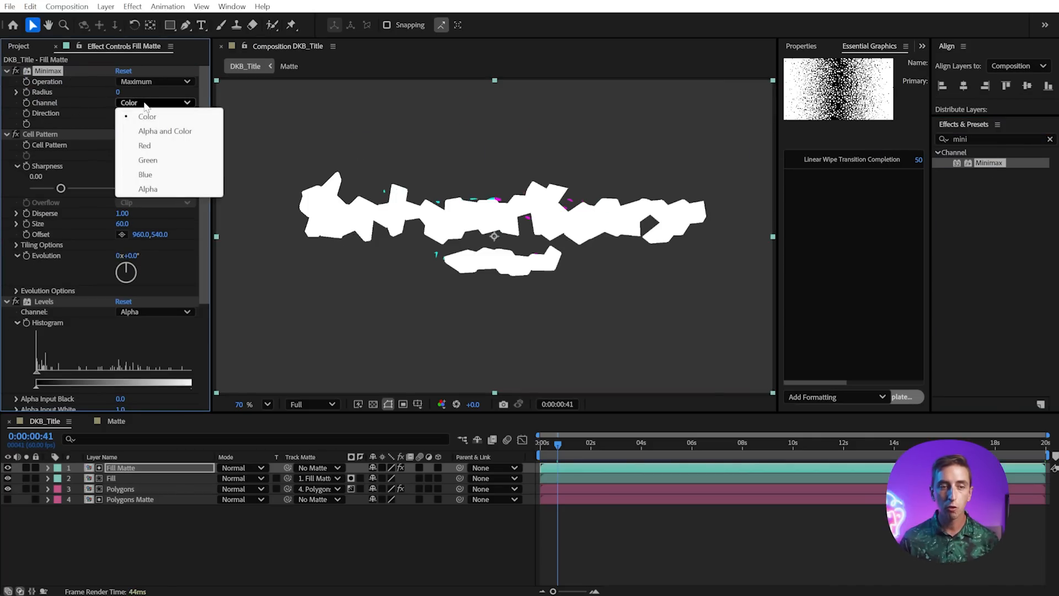
click(160, 131)
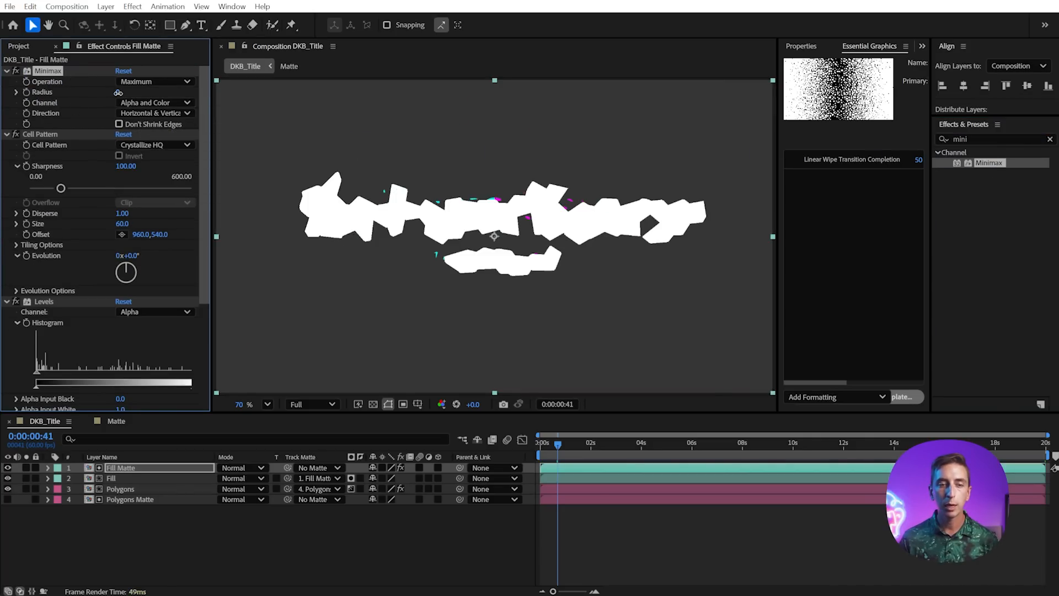
drag(118, 92, 131, 91)
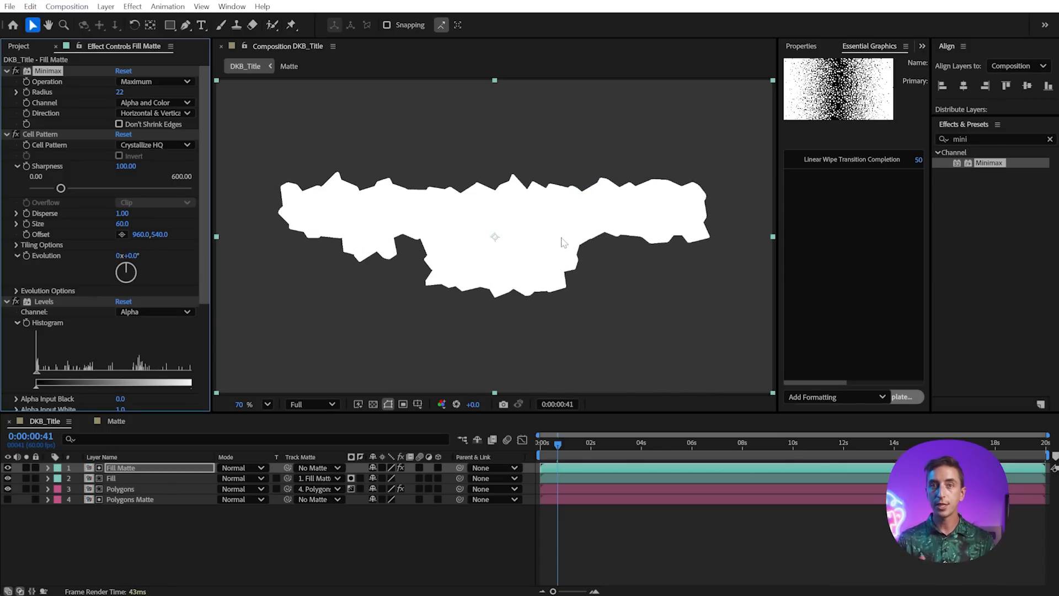
Hide the Fill Matte layer to check the matted title, and select Fill Matte to show its effects.
click(7, 467)
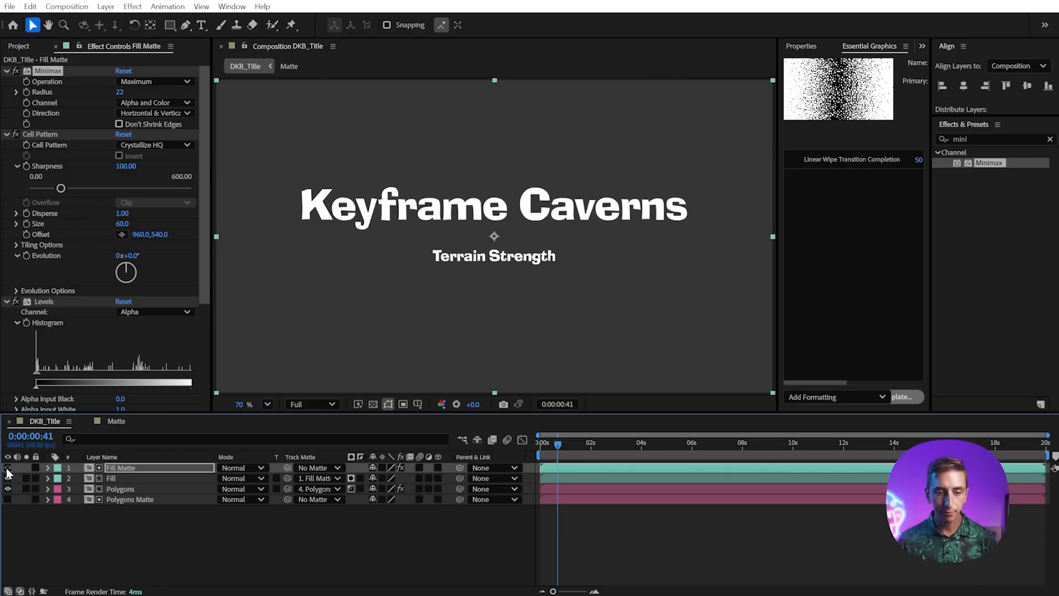
click(163, 483)
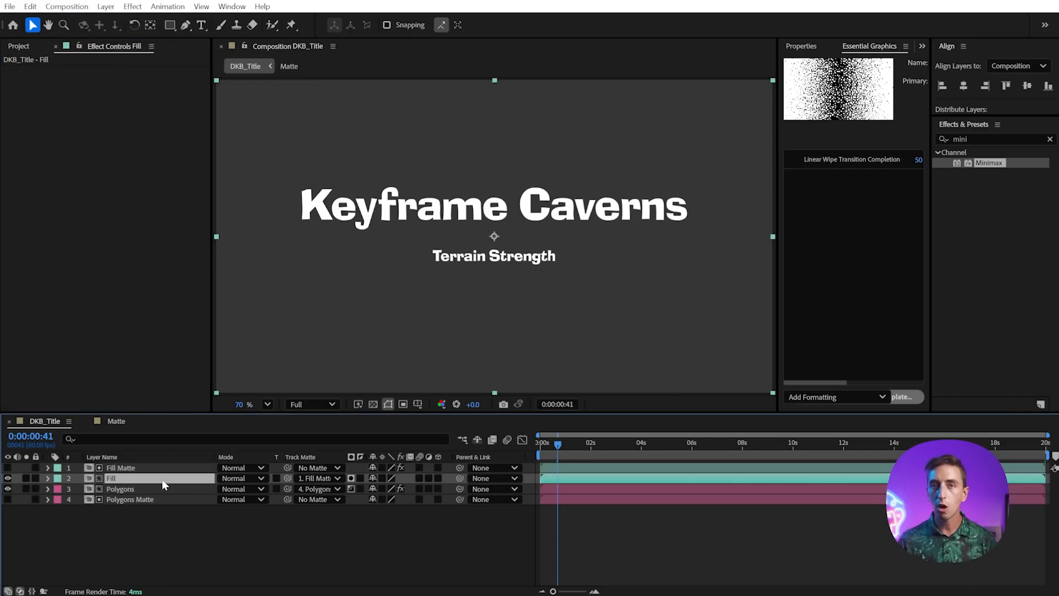
click(109, 467)
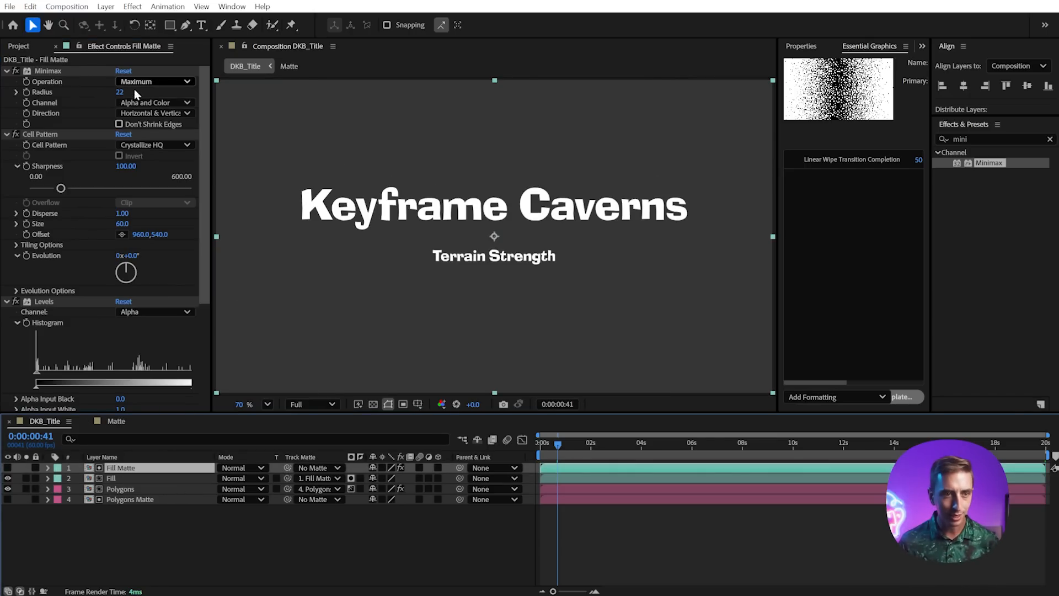
Set Fill Matte's Minimax radius to 40 and briefly show the layer to check the expanded matte.
drag(120, 92, 128, 90)
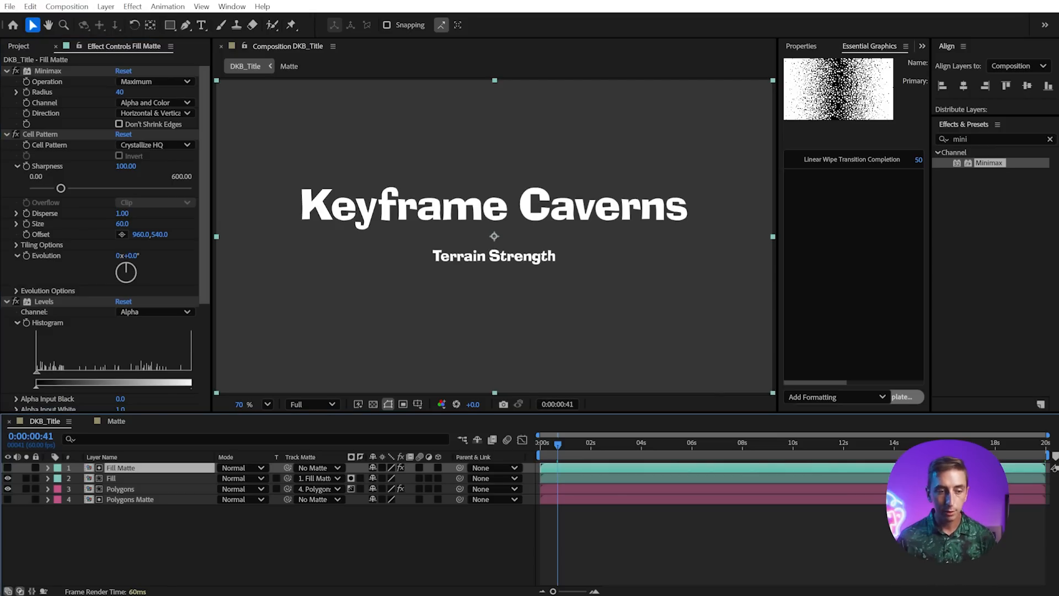
click(8, 468)
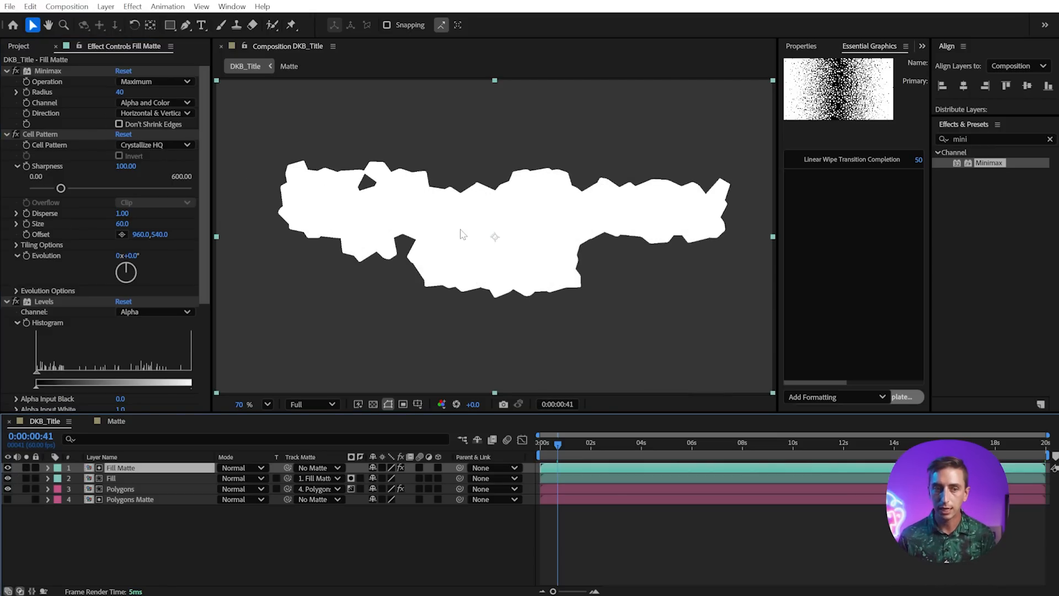
click(8, 468)
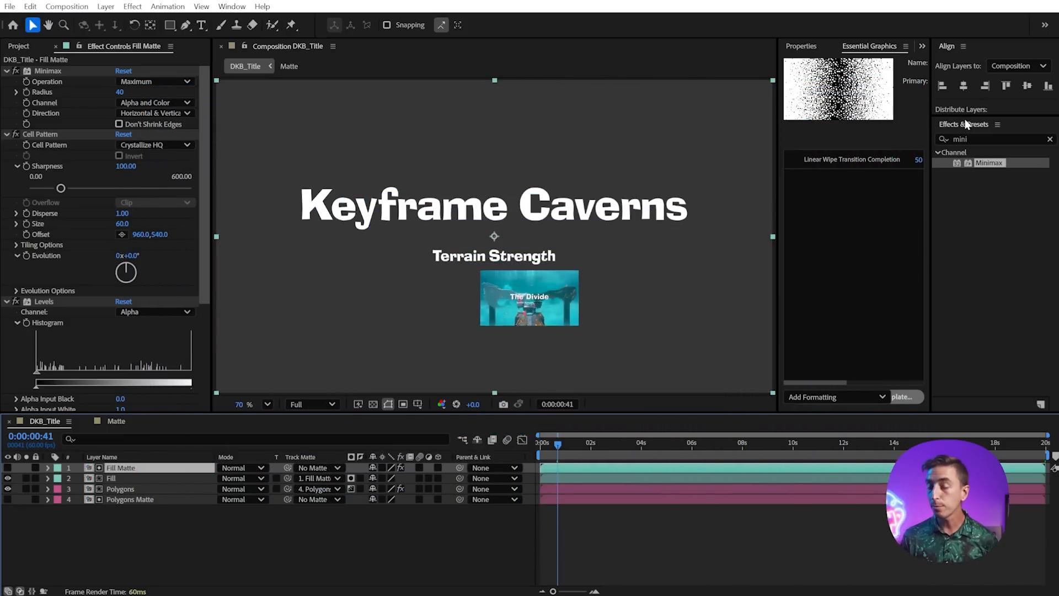
Find the Circle effect and add it to Fill Matte above Minimax.
click(933, 142)
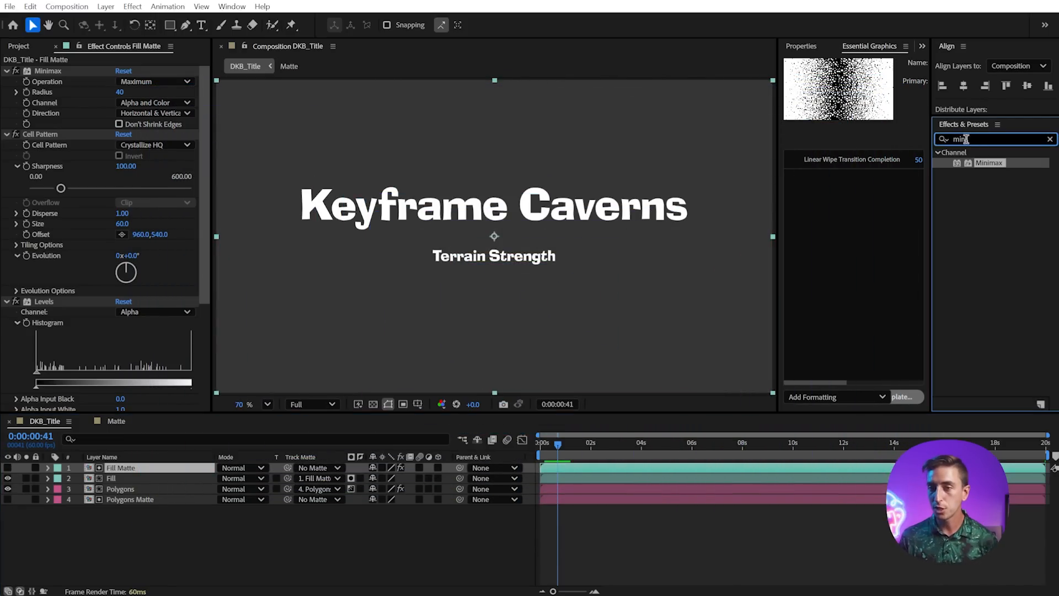
text(circle)
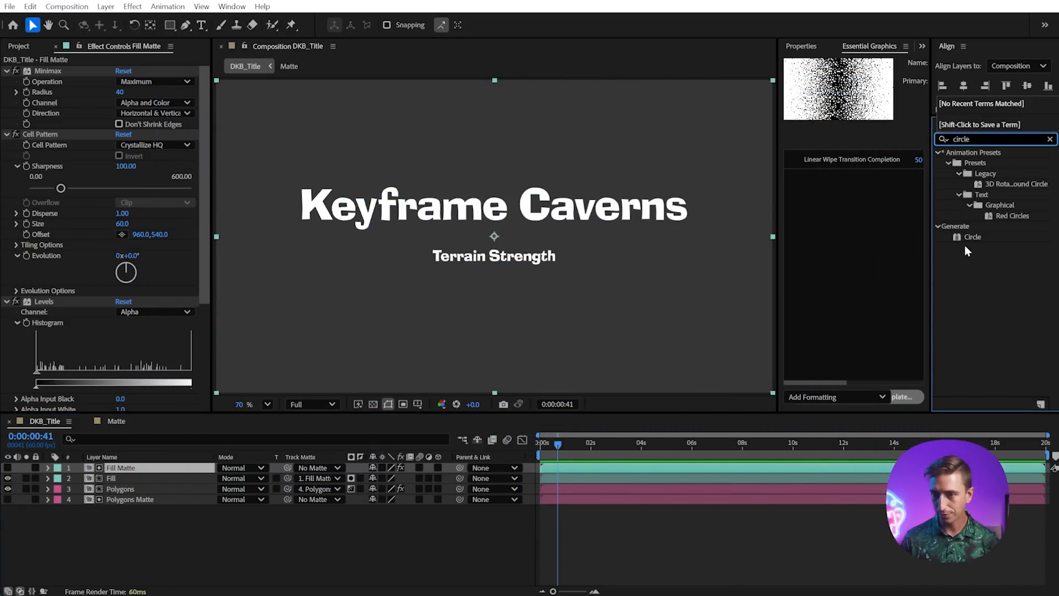
drag(969, 241, 275, 135)
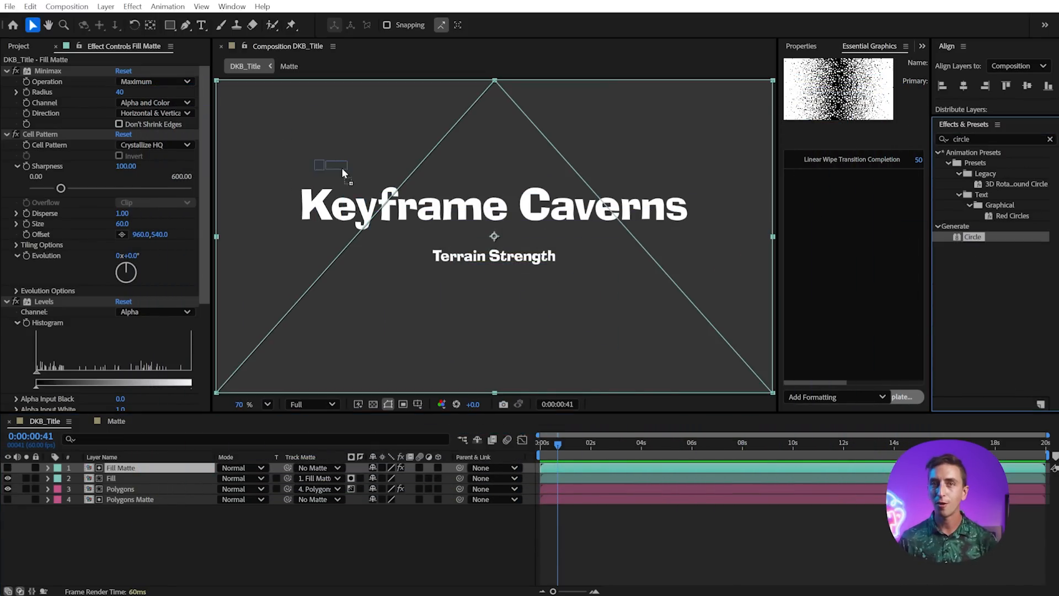
drag(409, 185, 70, 67)
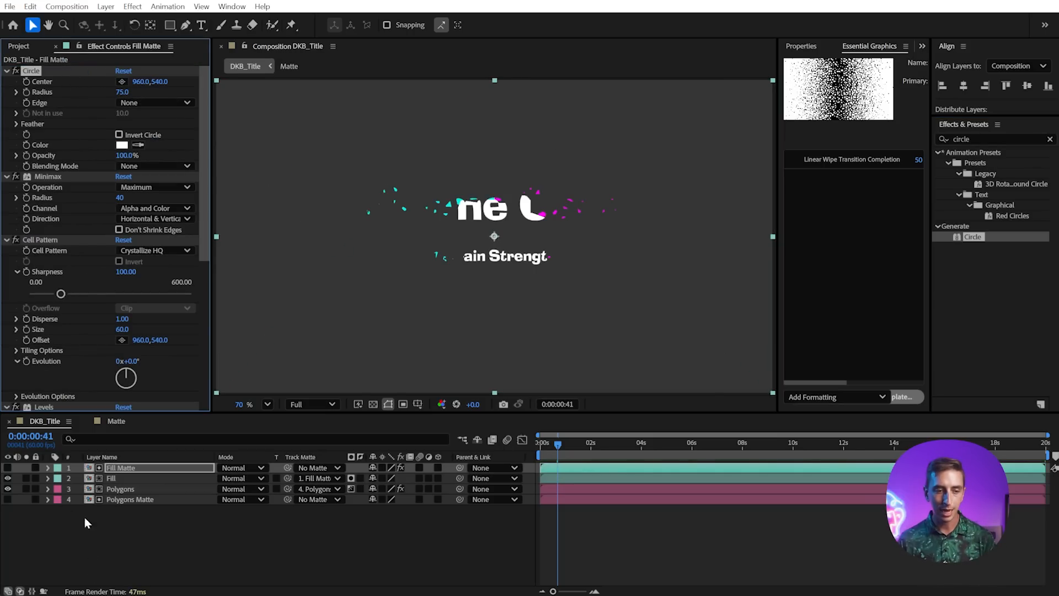
Show Fill Matte with only its Circle effect enabled and set the Circle radius to 234.
click(8, 467)
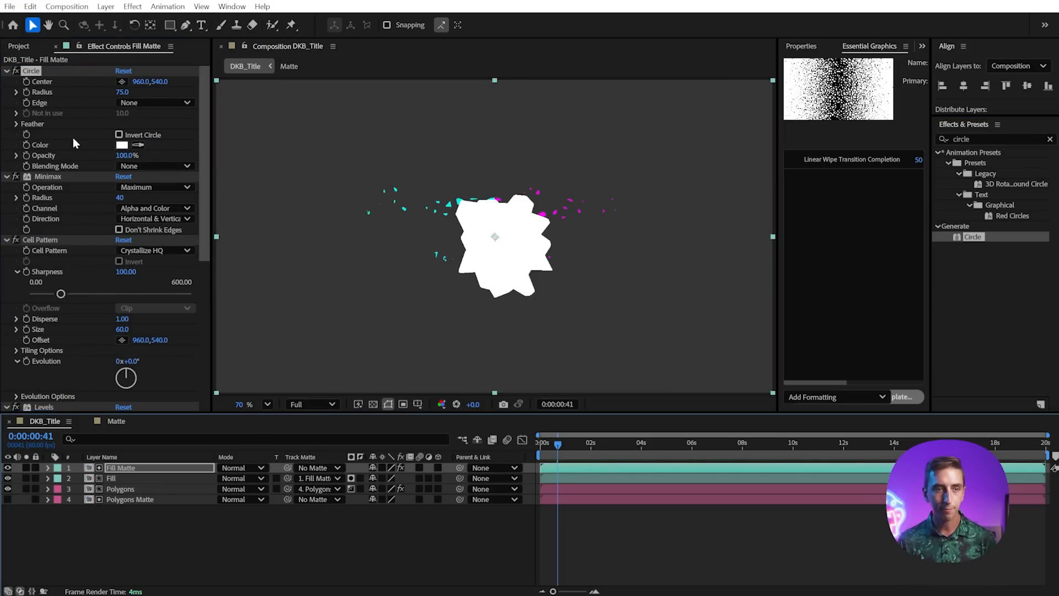
key(e)
drag(7, 492, 9, 522)
drag(122, 91, 232, 82)
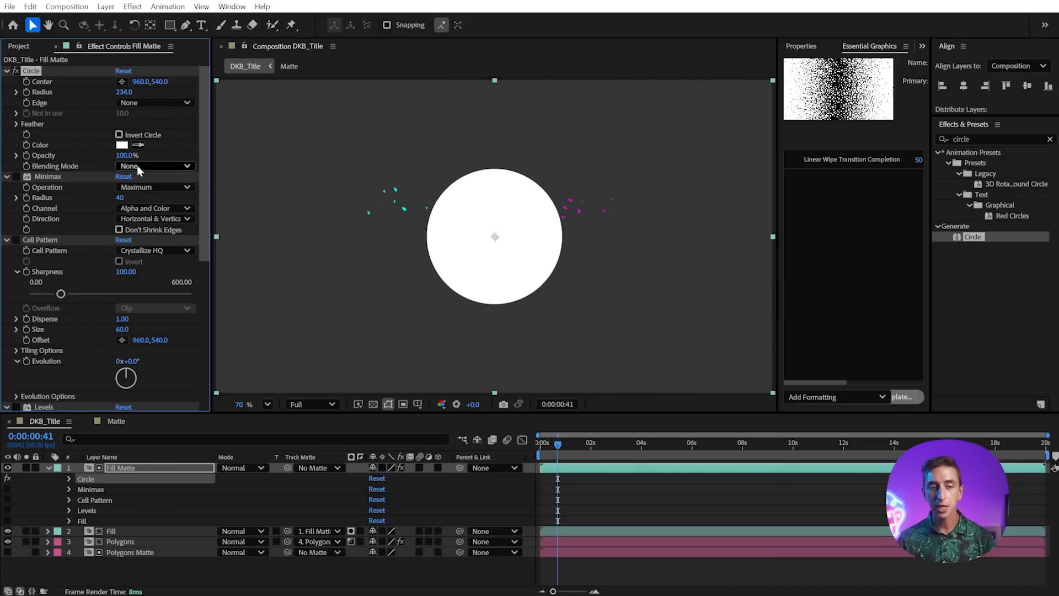
Set the Circle effect's blending mode to Stencil Alpha and its radius to 269.
click(137, 165)
click(171, 209)
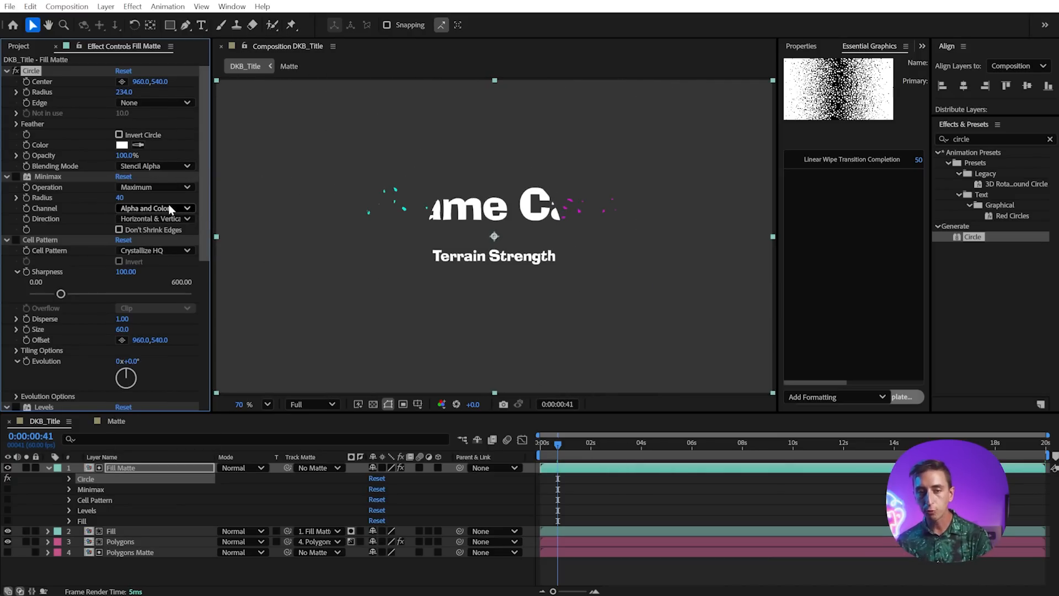
mouse_move(123, 92)
mouse_down()
mouse_move(483, 82)
mouse_move(204, 111)
mouse_move(182, 132)
mouse_move(142, 136)
mouse_move(280, 110)
mouse_move(112, 113)
mouse_move(75, 96)
mouse_move(141, 94)
mouse_up()
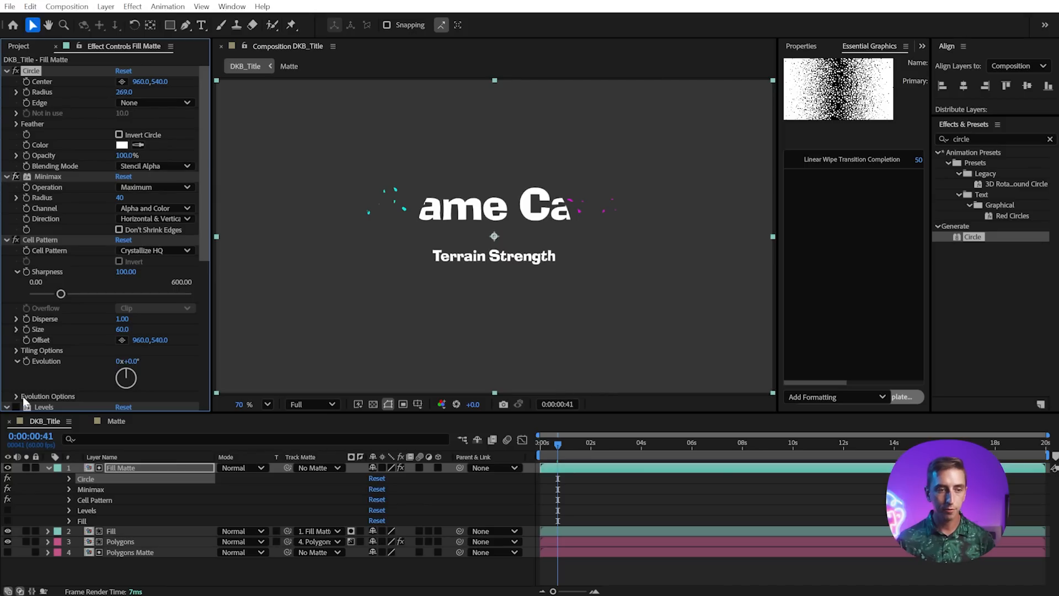
Re-enable Fill Matte's remaining effects and enlarge the Circle radius to 356.
click(8, 510)
click(8, 520)
scroll(78, 292, up, 5)
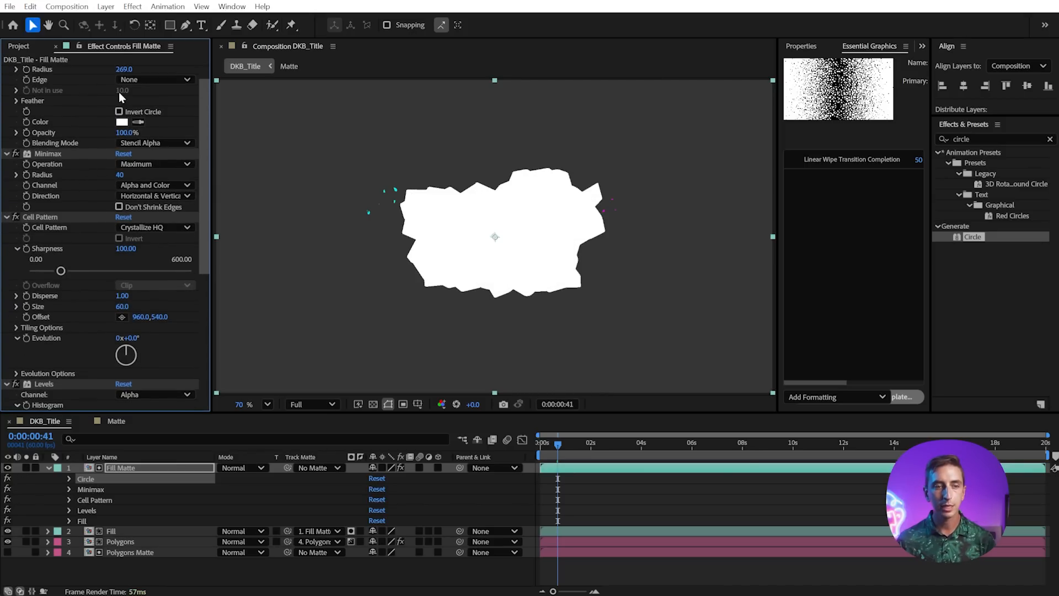
drag(124, 70, 201, 91)
Try a Cell Pattern size of 117 on Fill Matte, undo it, and set the pattern's Random Seed to 170.
drag(122, 306, 144, 339)
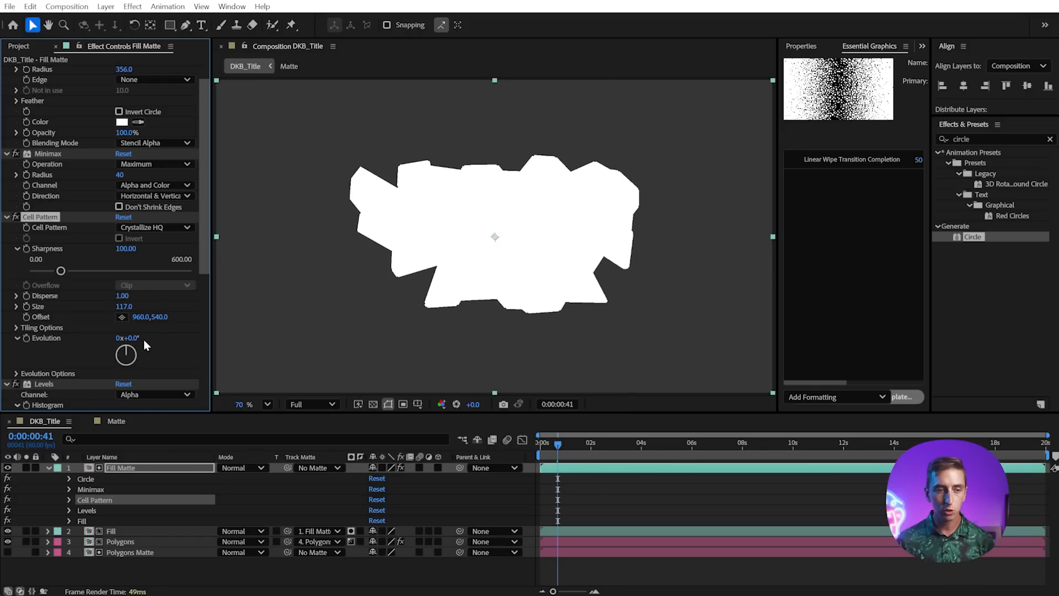
key(ctrl+z)
click(16, 373)
scroll(122, 353, down, 3)
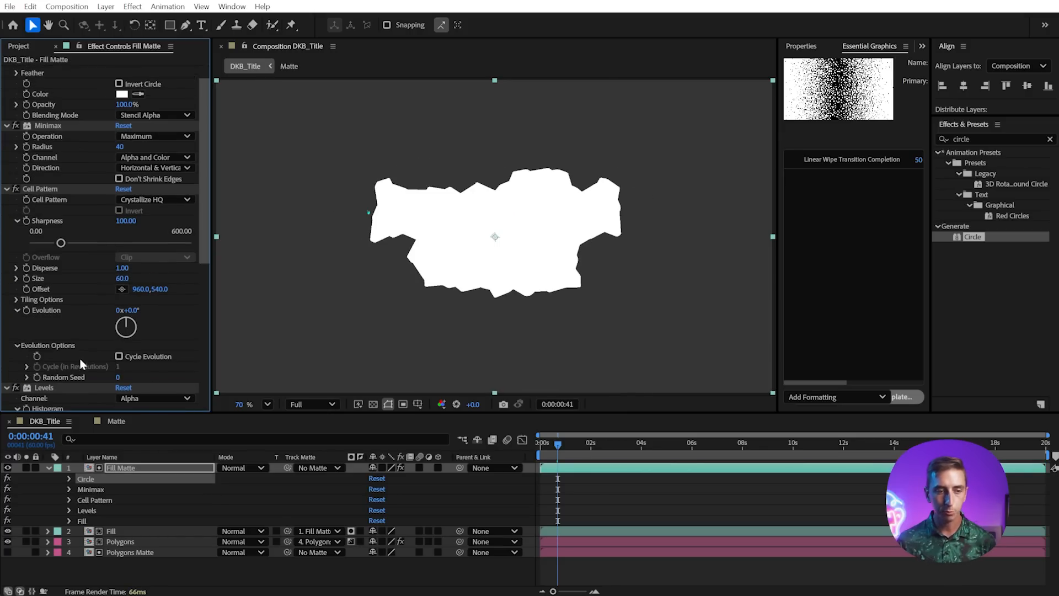
mouse_move(120, 349)
mouse_down()
mouse_move(165, 349)
mouse_move(126, 354)
mouse_up()
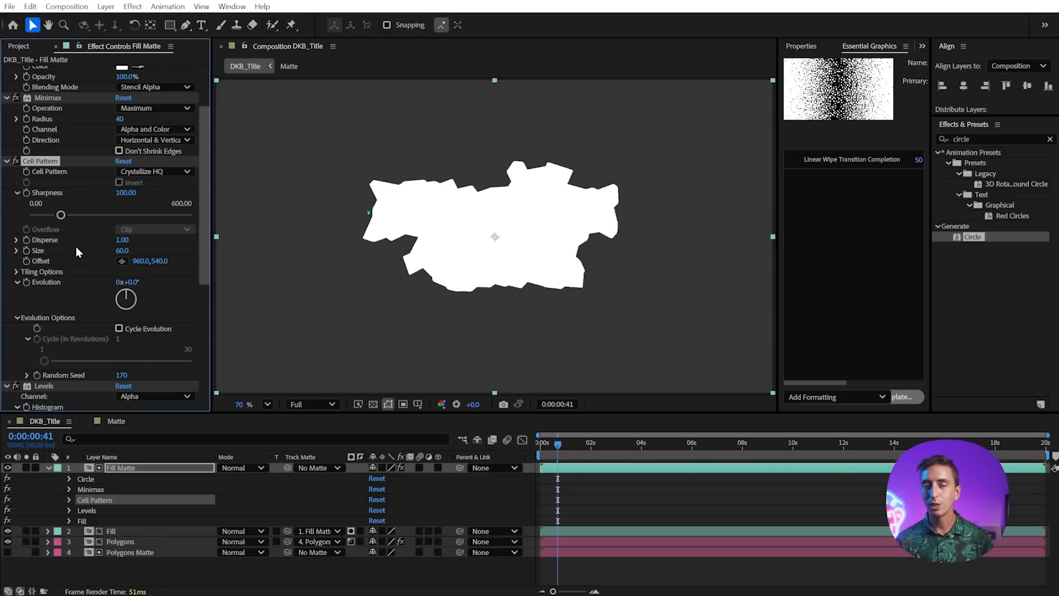
scroll(75, 246, up, 3)
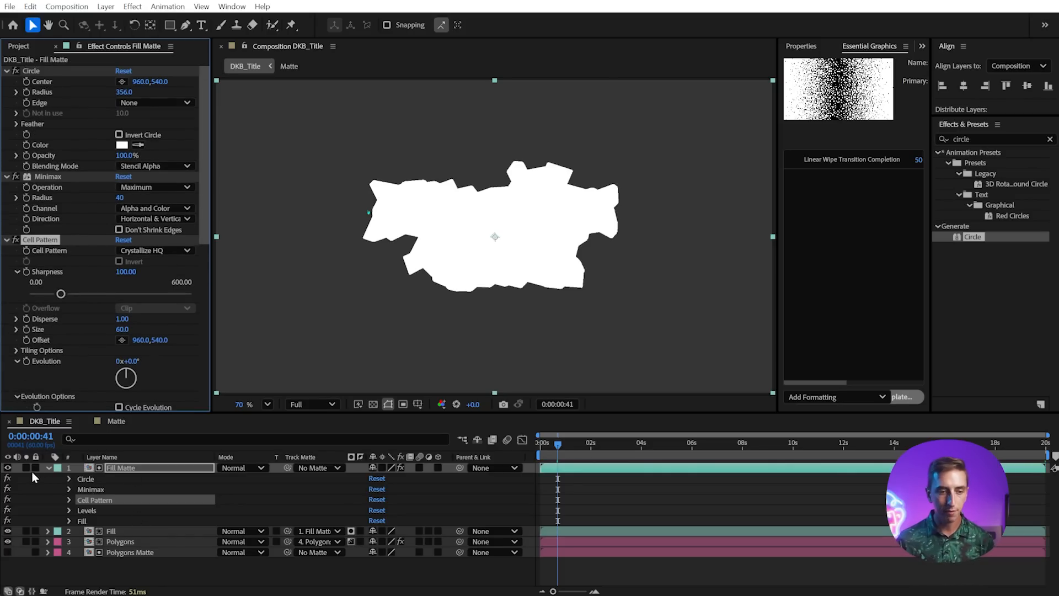
Hide Fill Matte, set its Circle radius to 0, and keyframe that radius at 0:00:00:40.
click(7, 468)
click(48, 467)
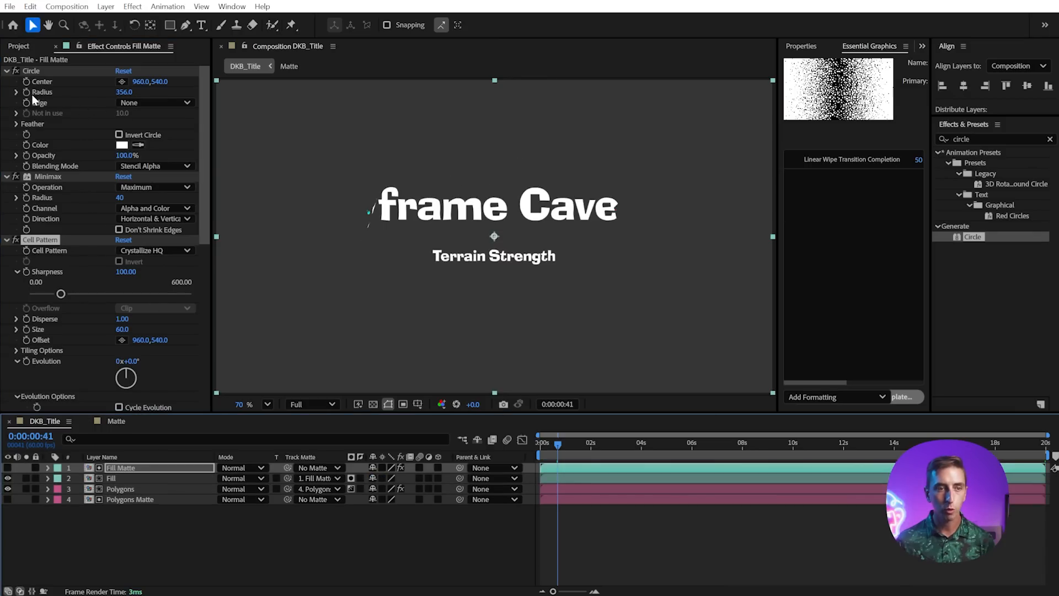
click(124, 92)
text(0)
key(Return)
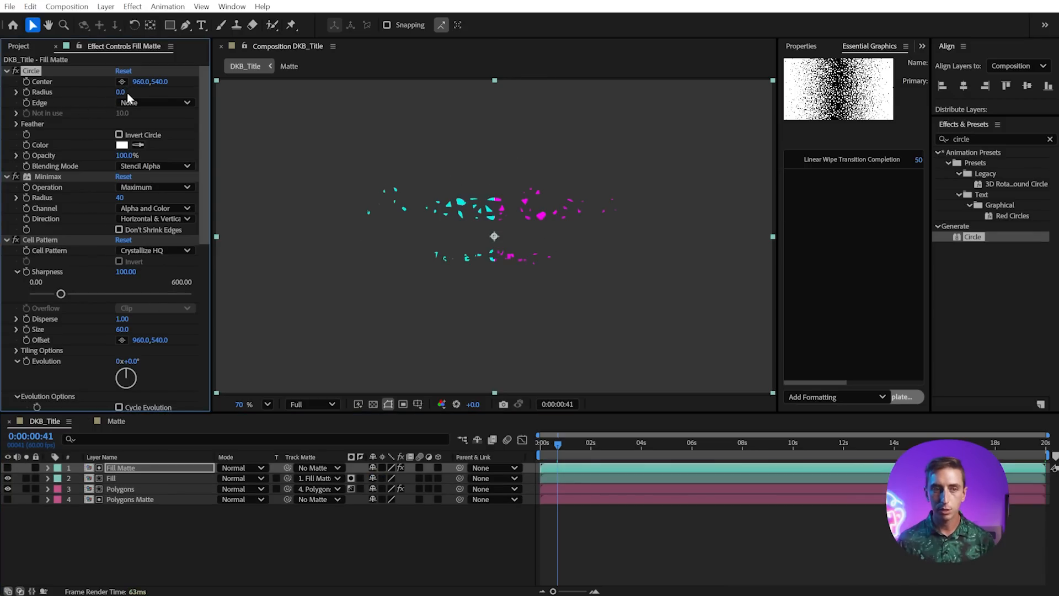
mouse_move(569, 443)
mouse_down()
mouse_move(541, 442)
mouse_move(558, 448)
mouse_up()
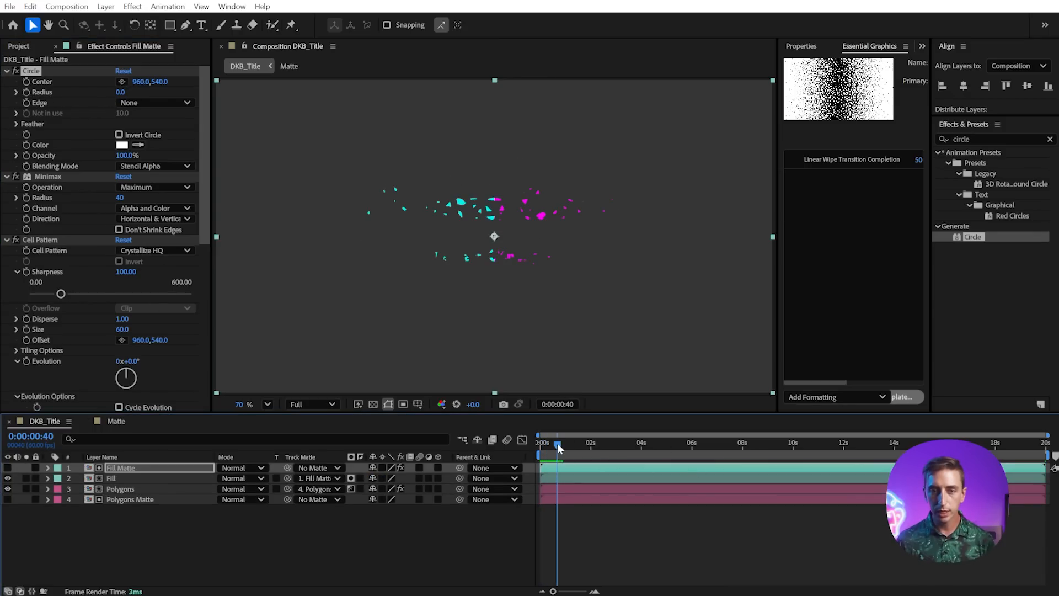
click(26, 92)
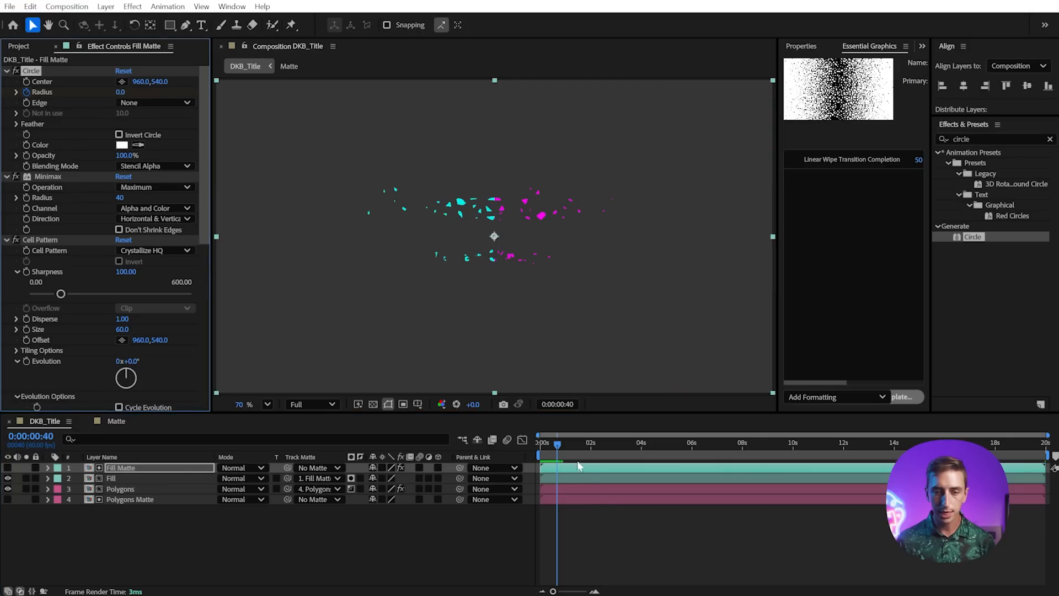
Reveal the keyframes and set the Circle radius to 787 at about 1.5 seconds so the circle uncovers the whole title.
click(591, 527)
key(u)
drag(561, 444, 577, 446)
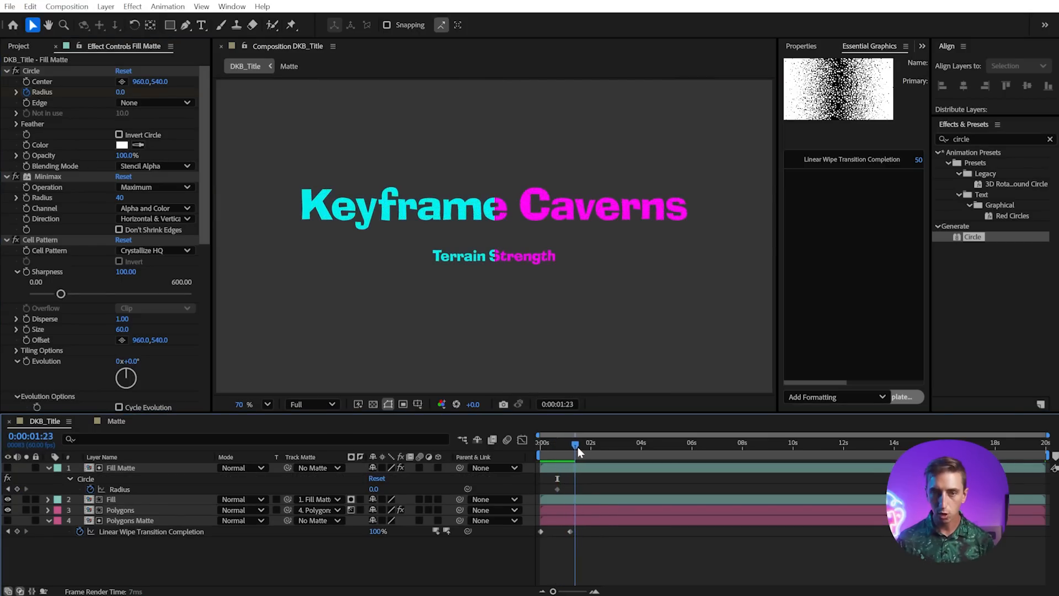
click(121, 91)
drag(121, 91, 612, 99)
Preview the title reveal and examine the edges of the white letters up close.
key(space)
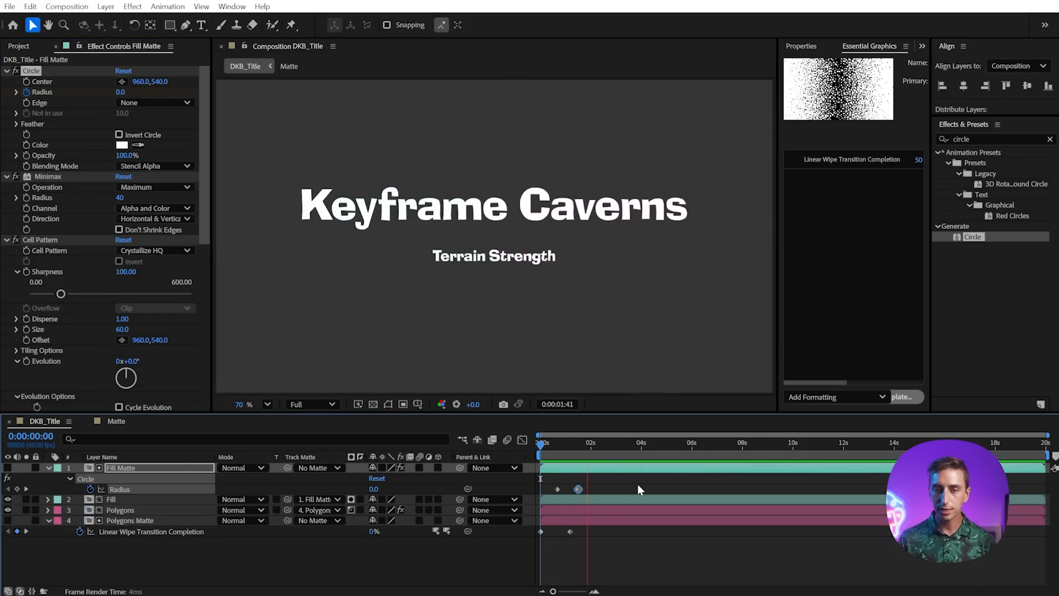
key(space)
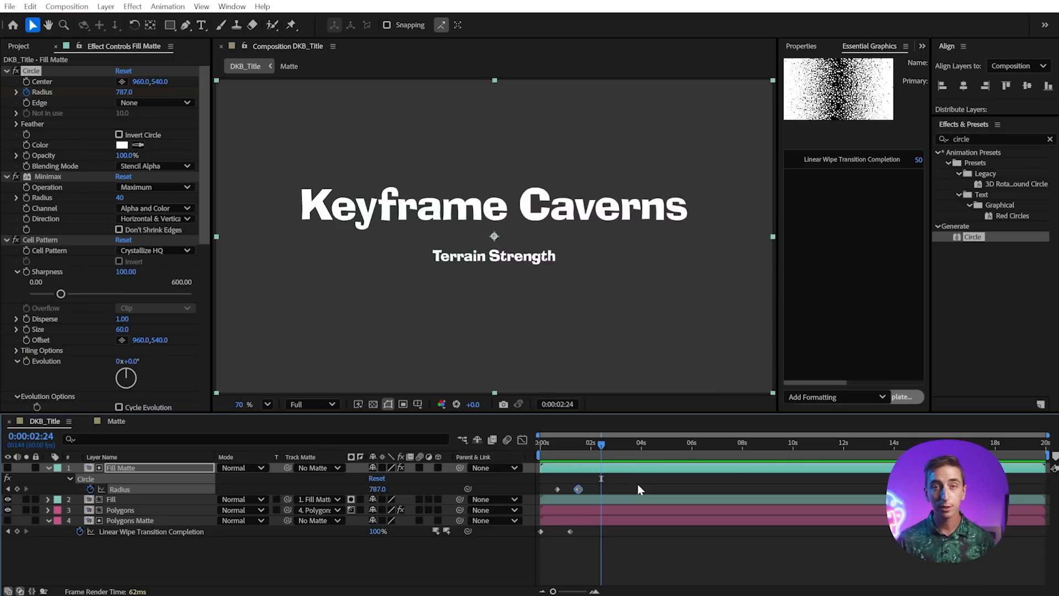
scroll(501, 221, up, 6)
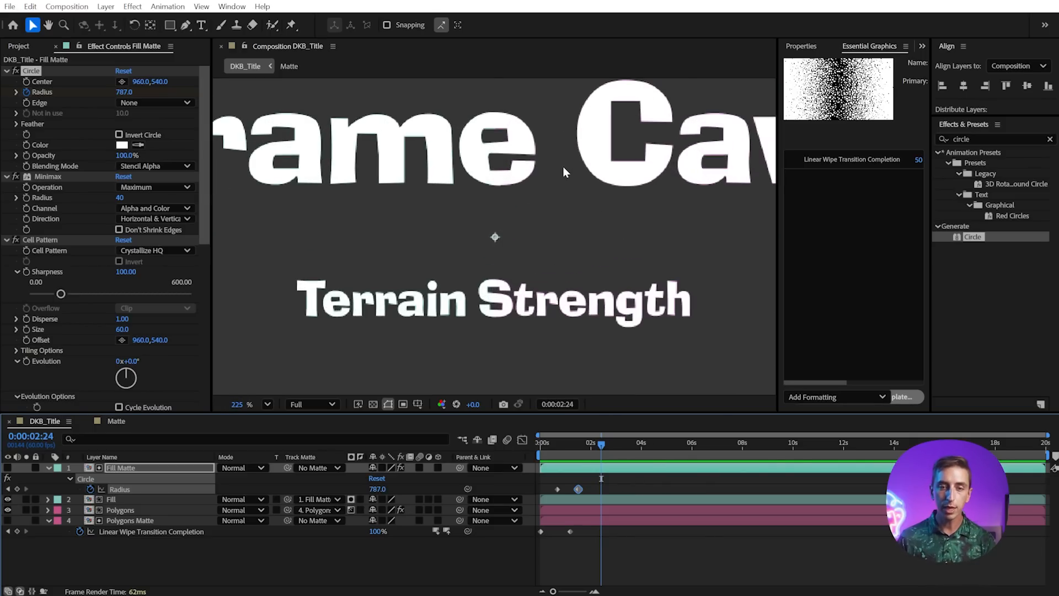
drag(543, 256, 535, 280)
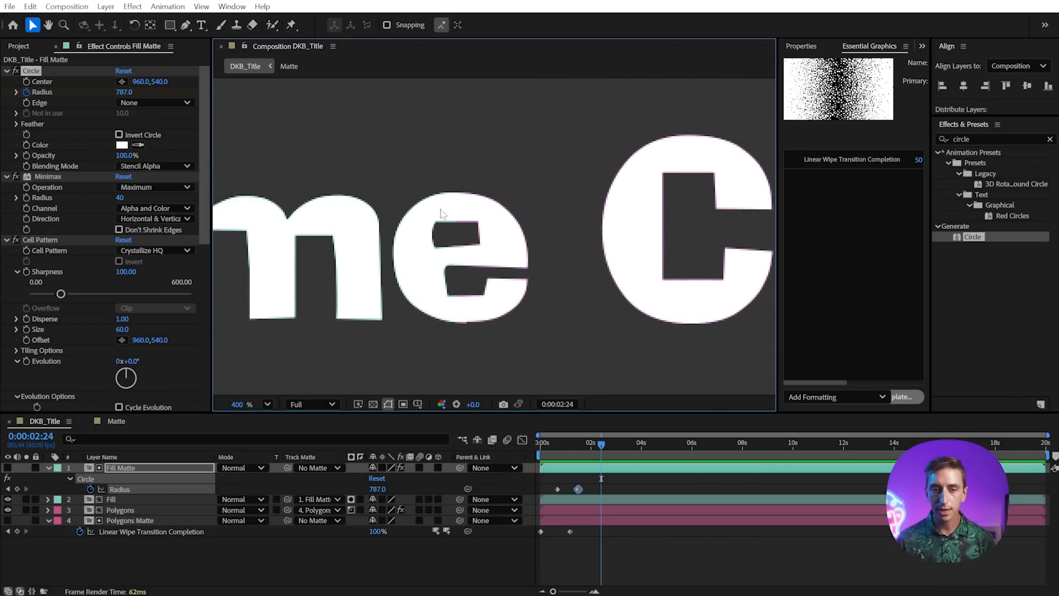
Add a Simple Choker effect to the Polygons layer.
click(143, 510)
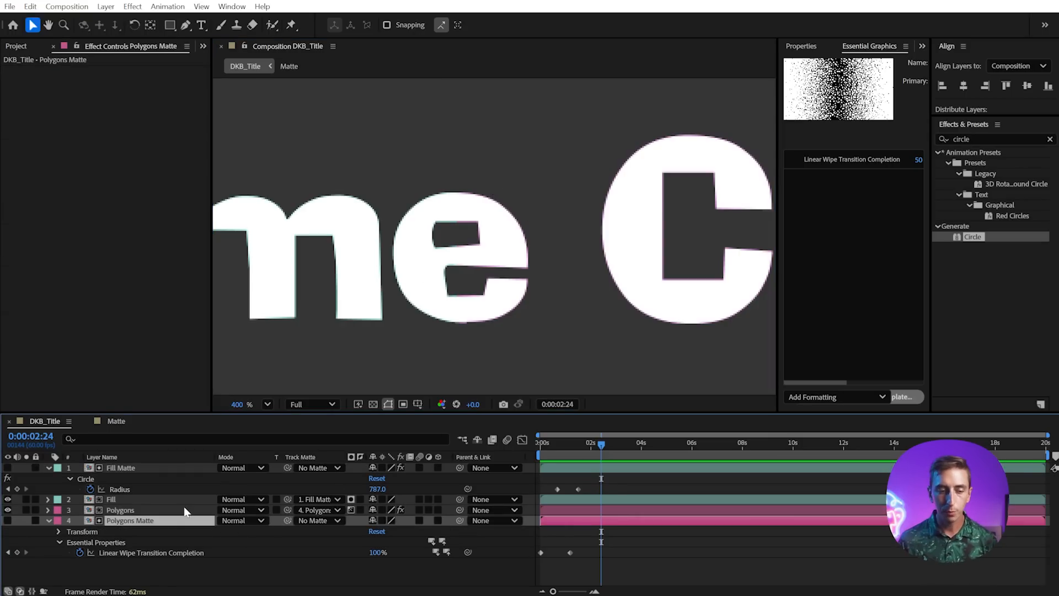
click(147, 511)
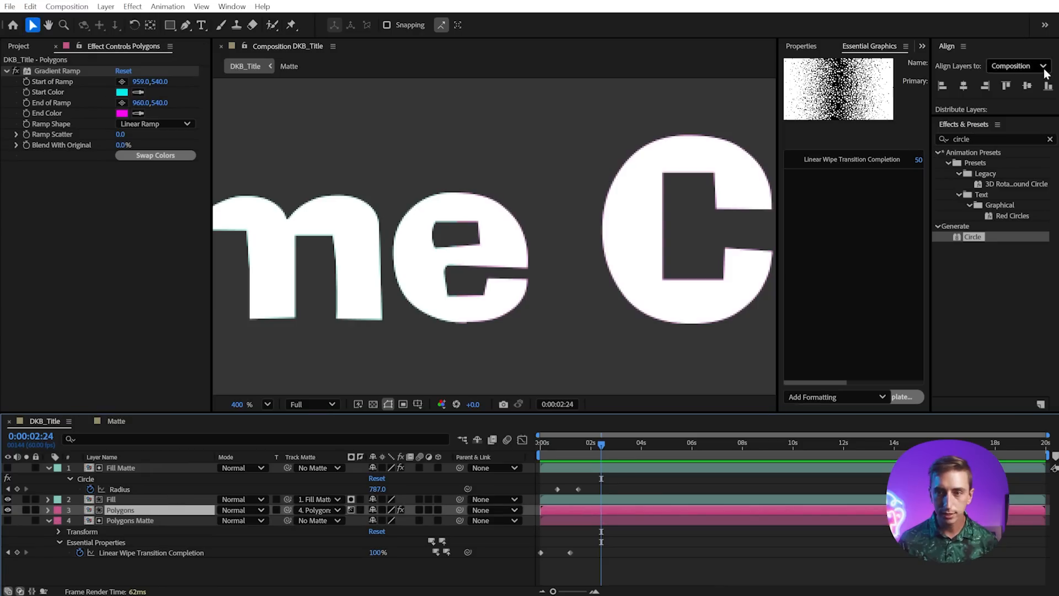
click(982, 139)
text(simple)
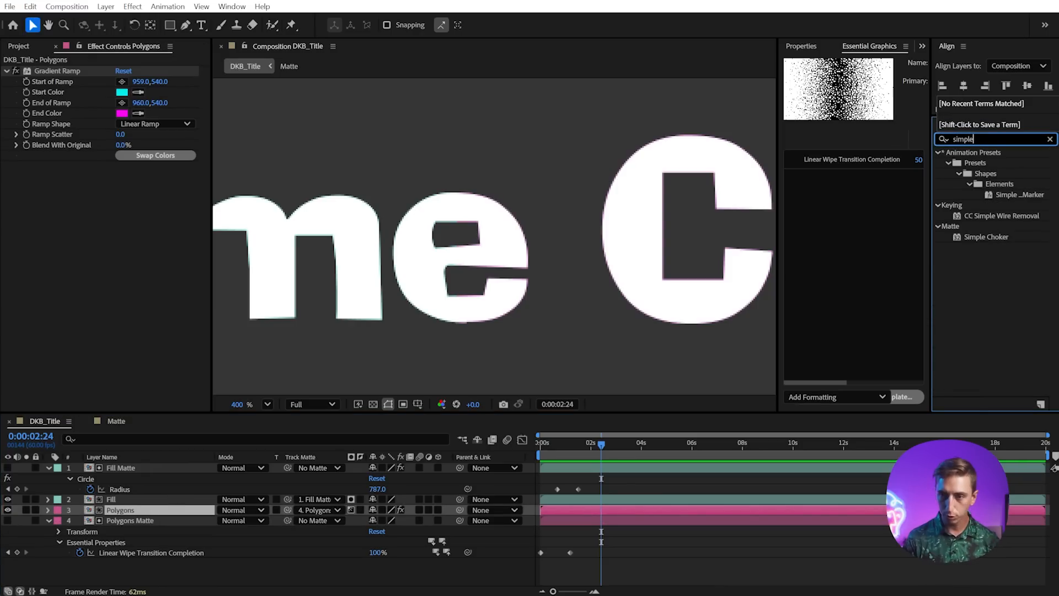
double_click(986, 236)
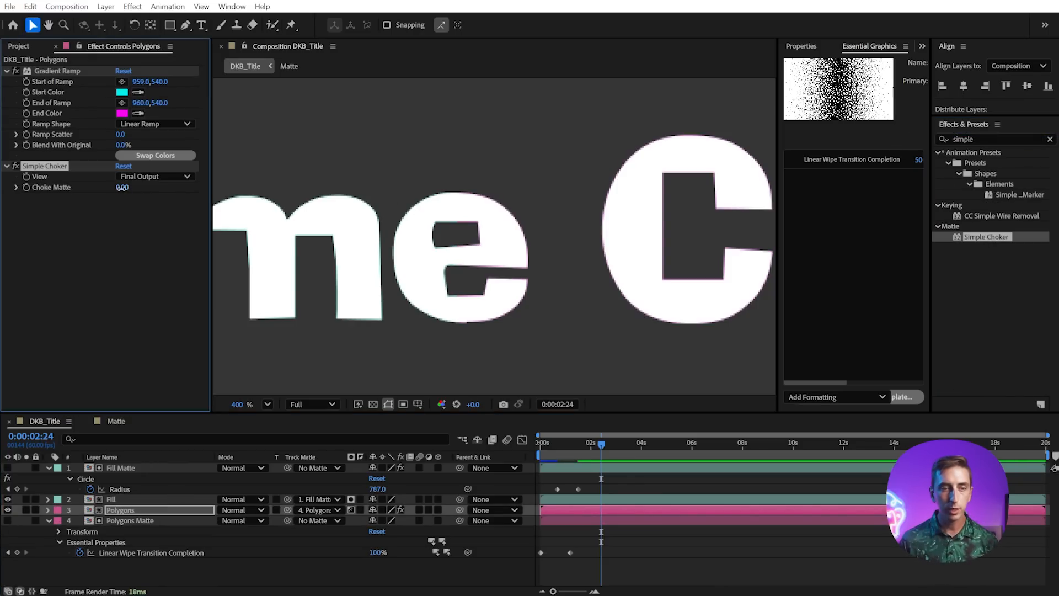
Set Simple Choker's Choke Matte to 1.00 and briefly hide the Fill layer to check the choked Polygons.
click(122, 187)
text(5)
key(Return)
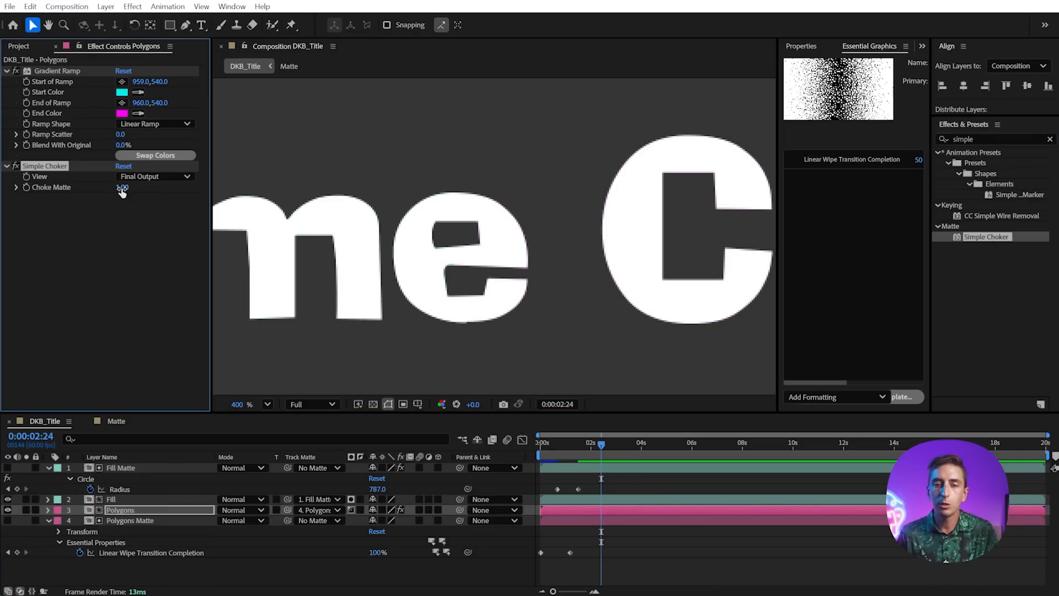
click(8, 499)
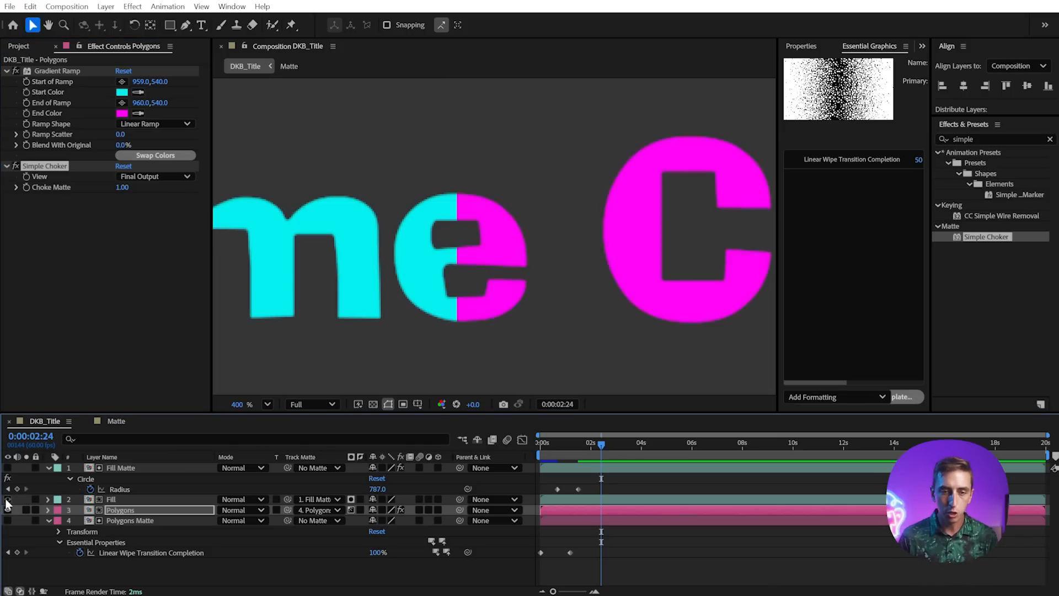
click(8, 499)
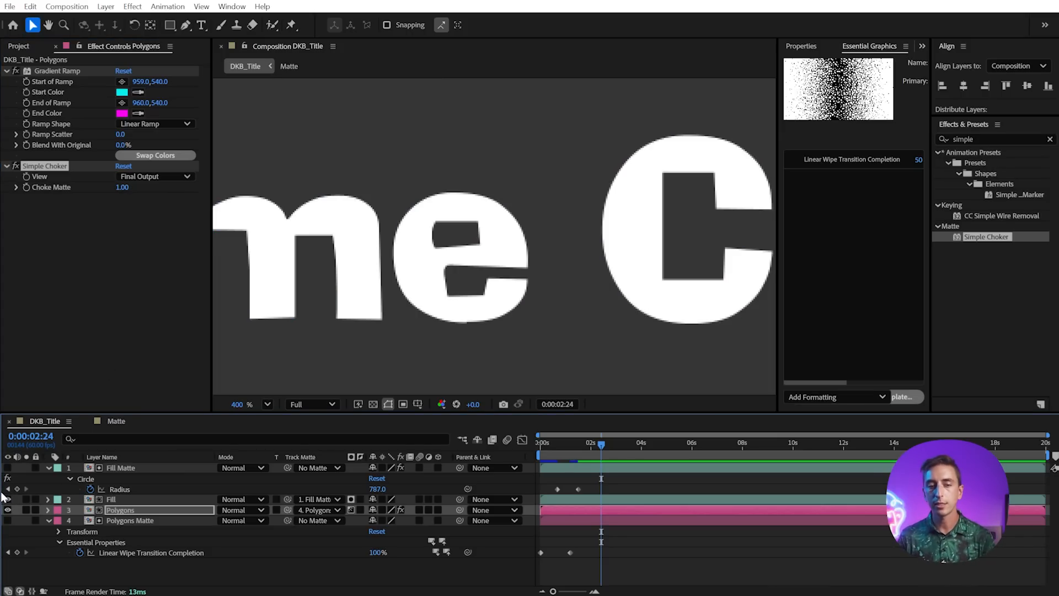
Fit the composition in the viewer, preview the reveal from the start, and clear the layer selection.
key(shift+slash)
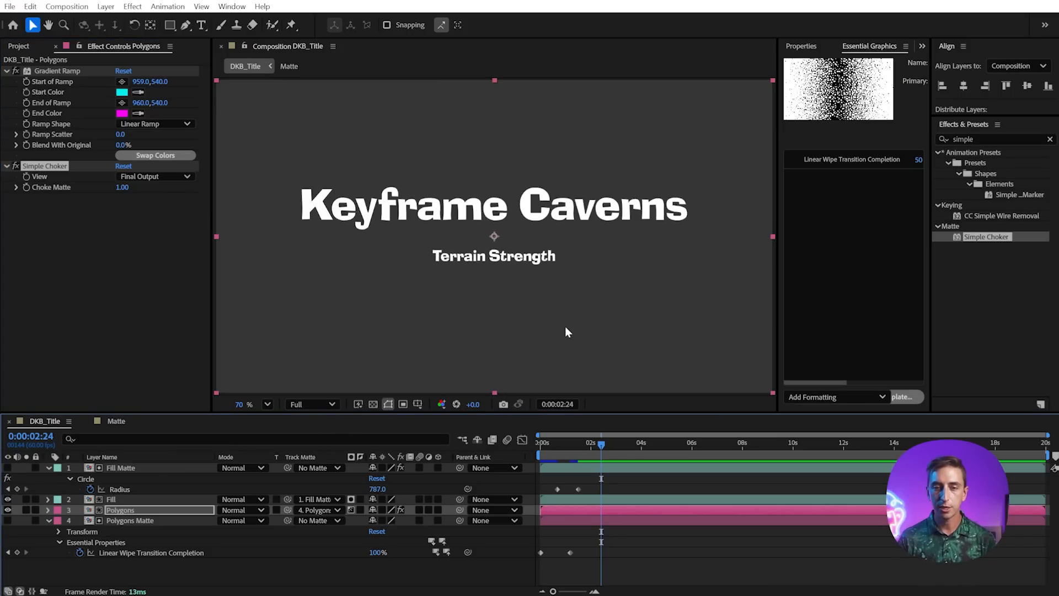
click(540, 444)
key(space)
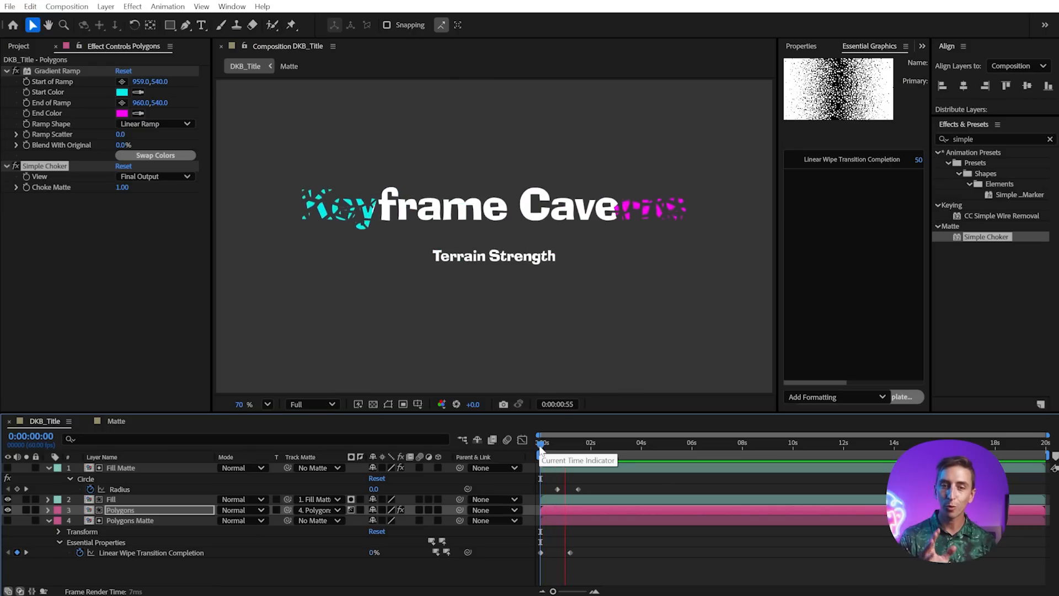
key(space)
click(610, 478)
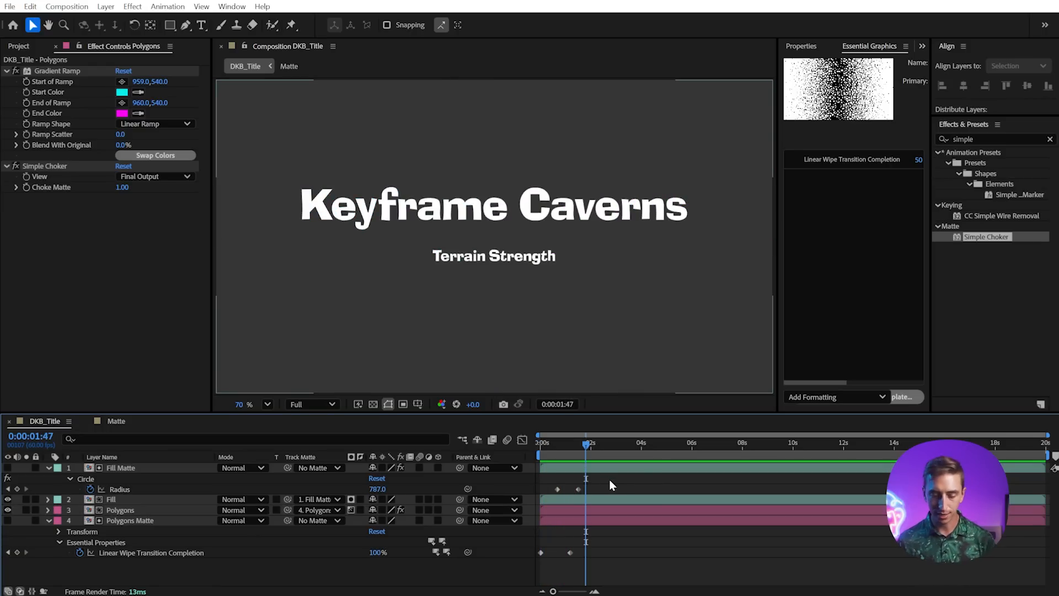
Add the Dot Grid animation preset to the composition as a background and clear the effects search.
key(u)
click(987, 138)
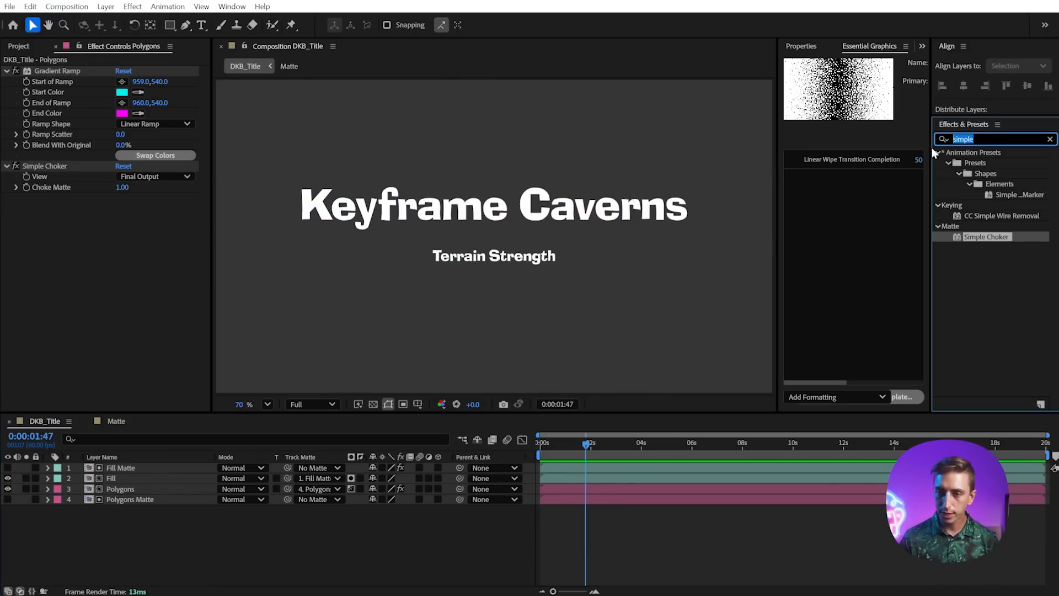
text(dot grid)
double_click(1009, 194)
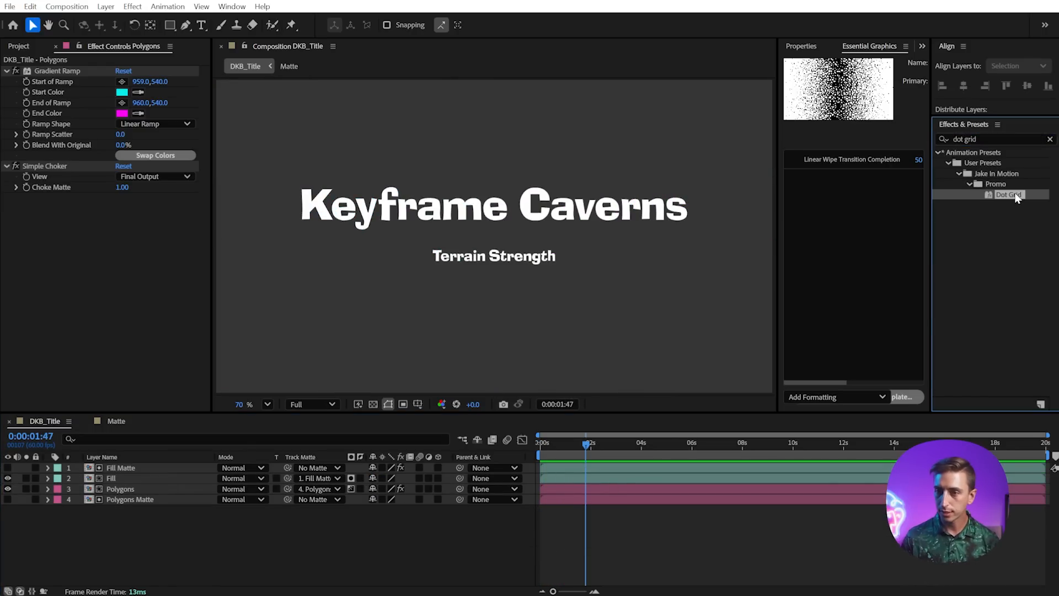
click(1049, 139)
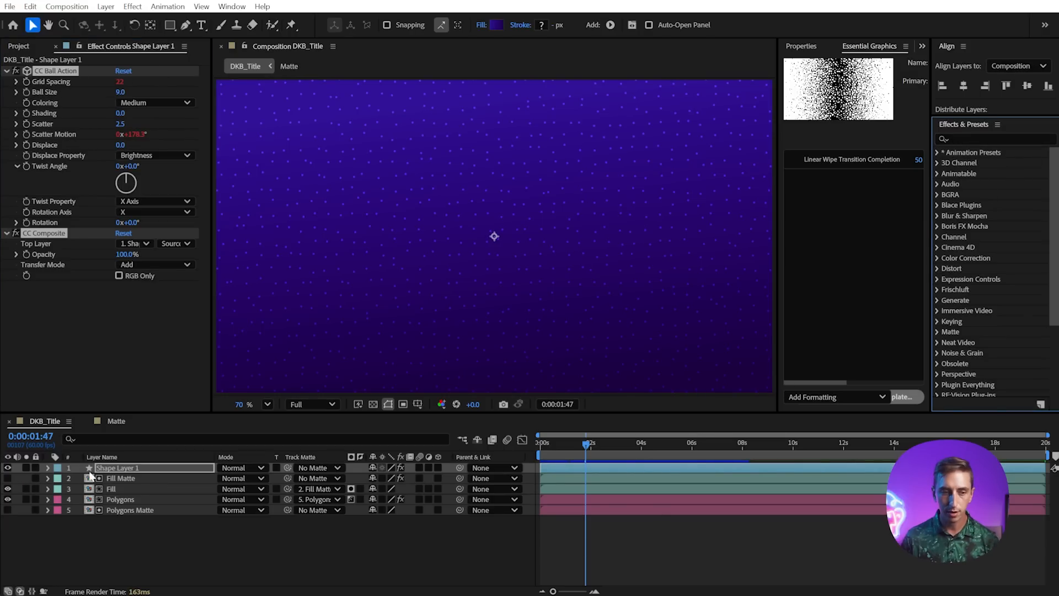
Move the dot grid shape layer beneath all other layers, rename it BG, and lock it.
drag(117, 467, 116, 516)
key(Return)
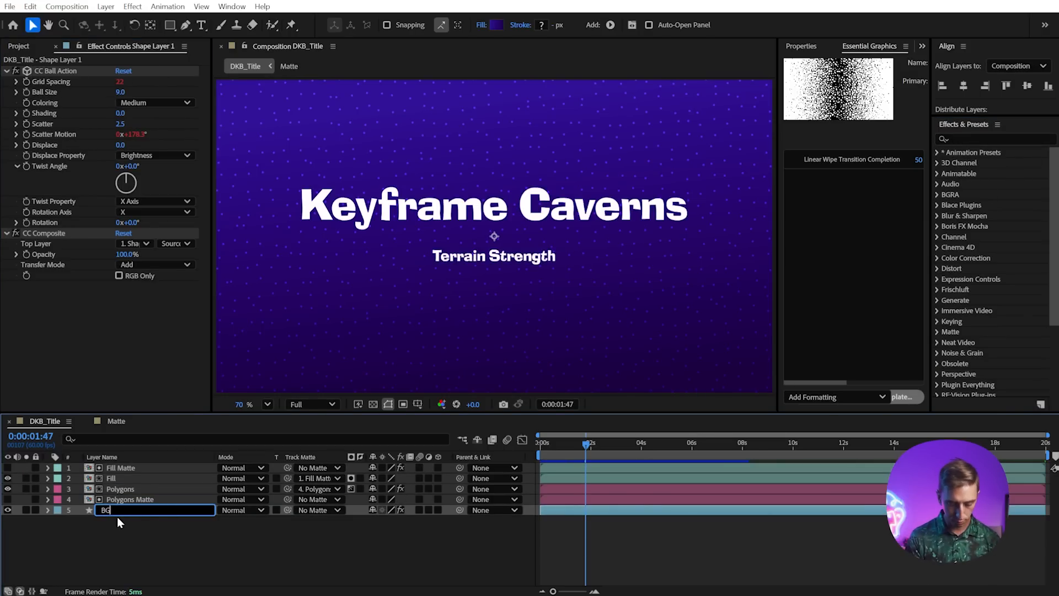
text(BG)
key(Return)
key(ctrl+l)
Preview the title reveal over the new background from the start.
key(Home)
key(space)
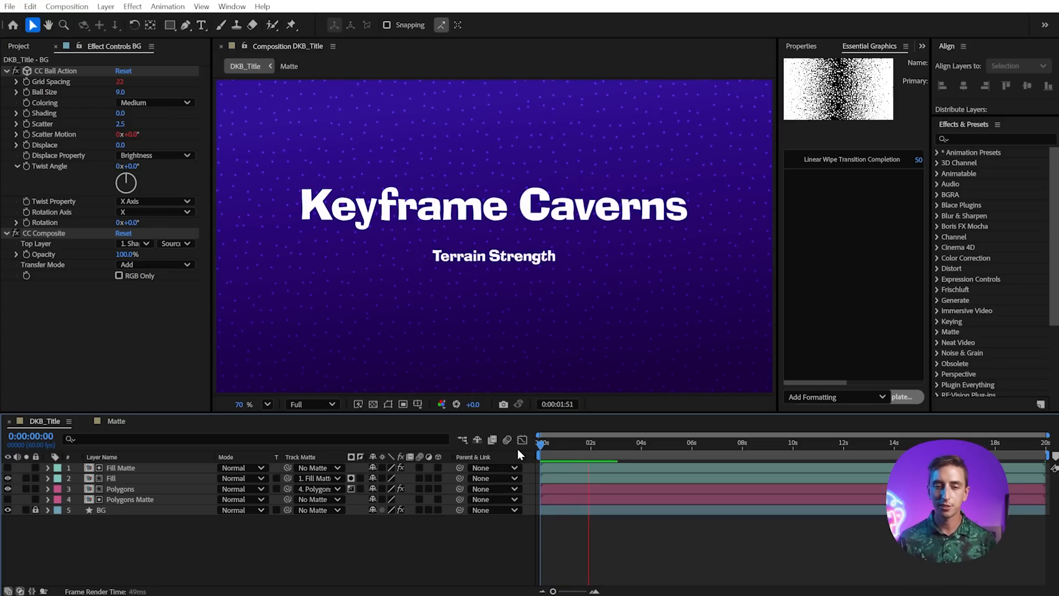
mouse_move(585, 448)
mouse_down()
mouse_move(542, 449)
mouse_move(586, 444)
mouse_up()
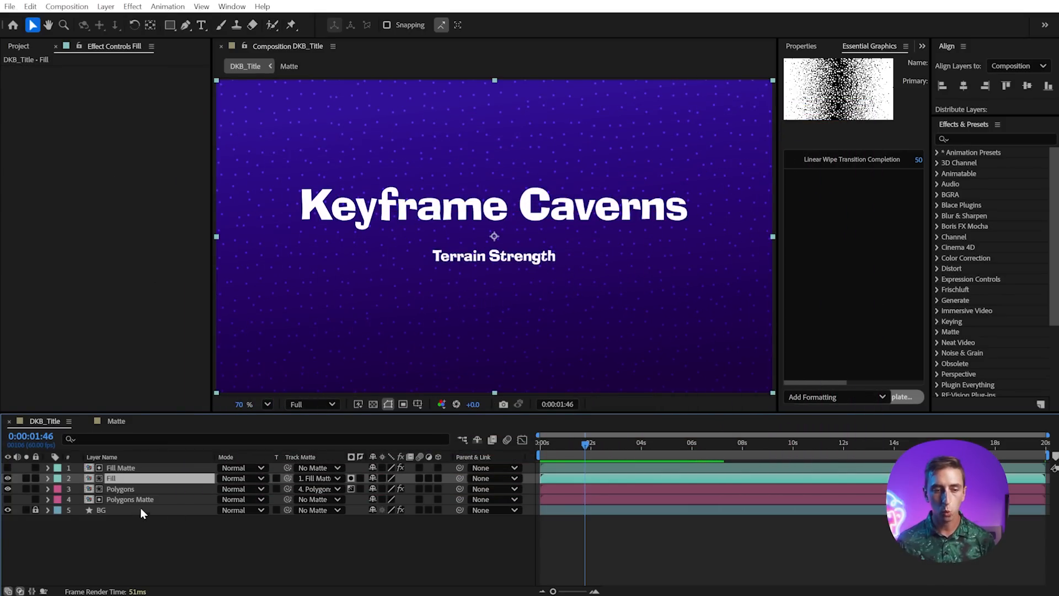
click(684, 547)
key(space)
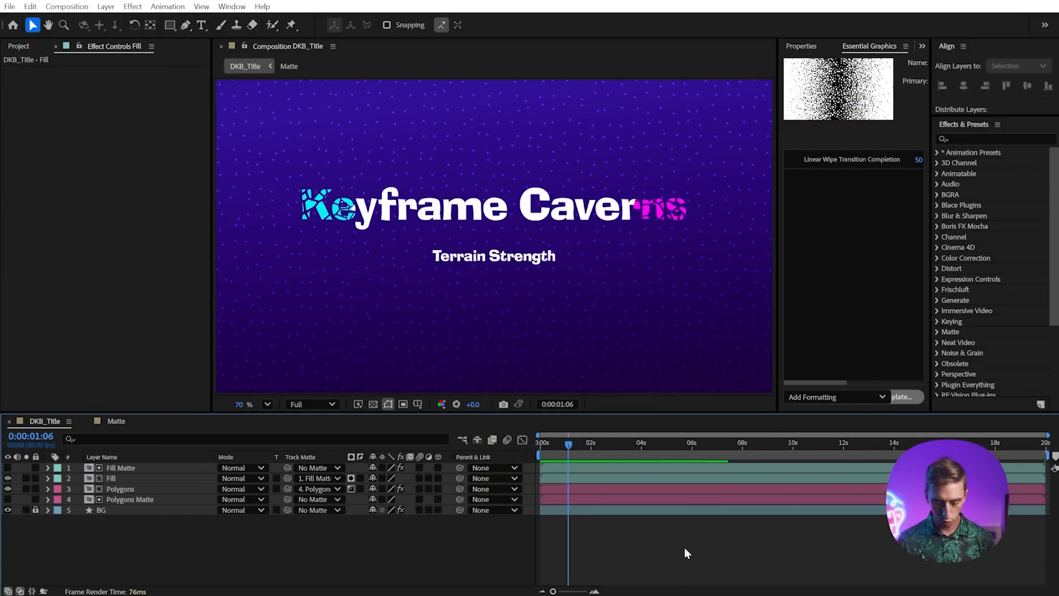
Duplicate the Circle effect on the Fill Matte layer and enable Invert Circle on the duplicate.
key(u)
drag(570, 445, 589, 452)
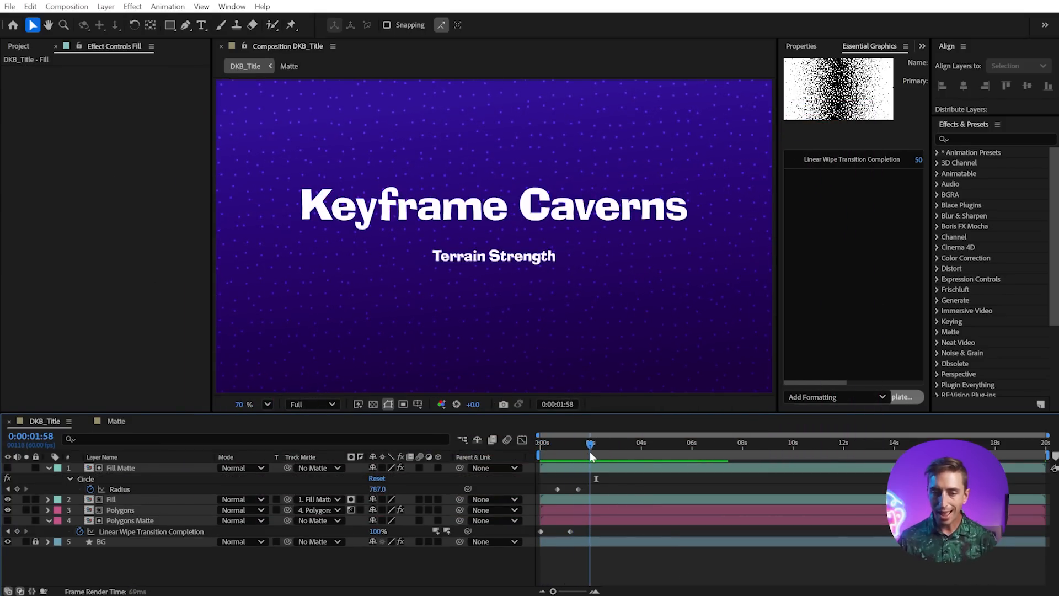
click(152, 469)
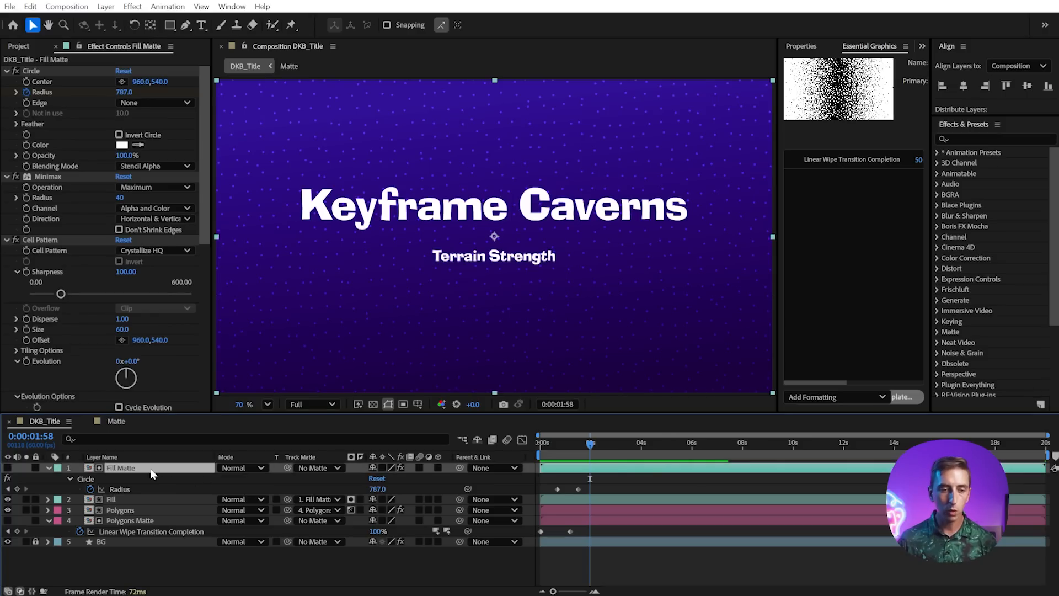
click(6, 175)
click(6, 186)
click(7, 198)
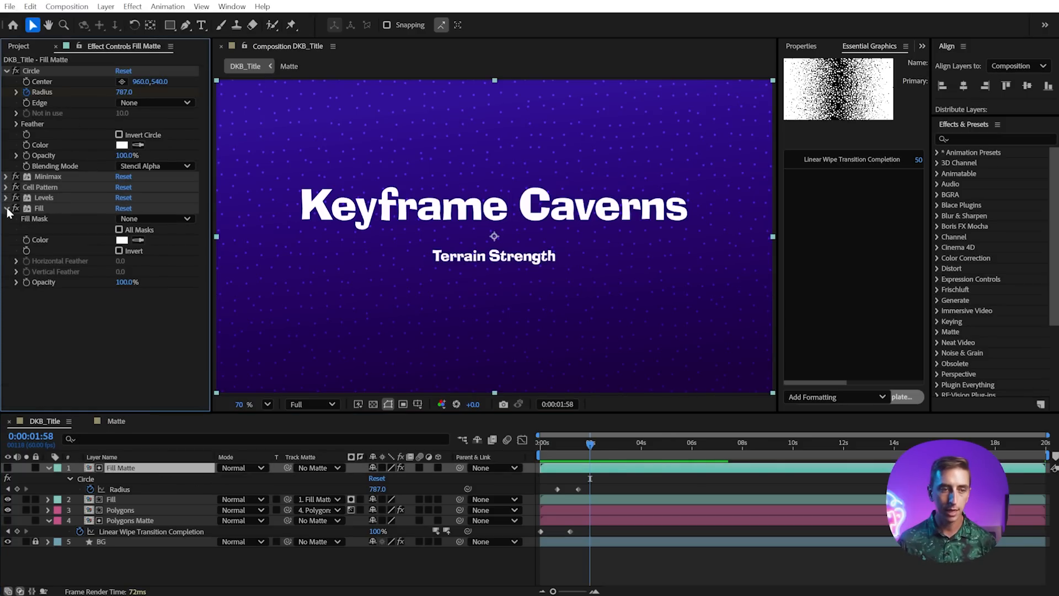
click(7, 208)
key(ctrl+d)
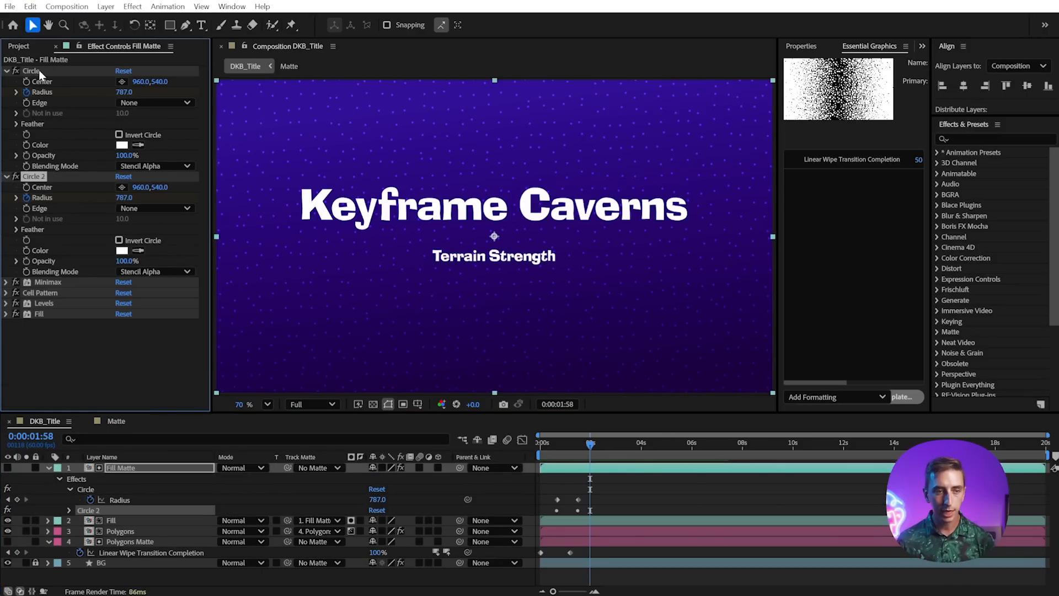
click(118, 240)
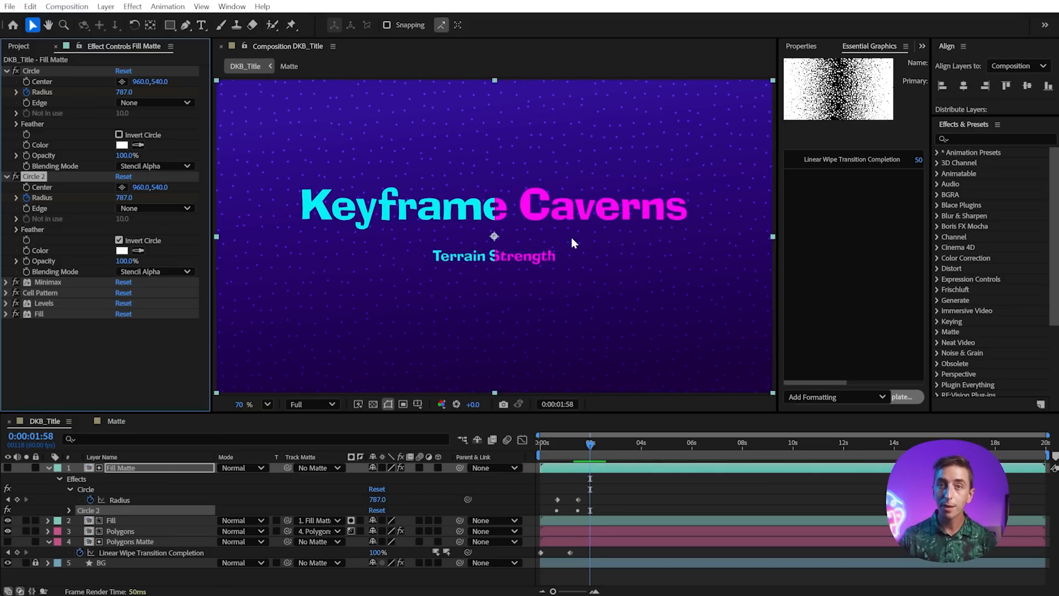
Move Circle 2's Radius keyframes to start at about 2.5 seconds and Easy Ease the last one.
click(69, 510)
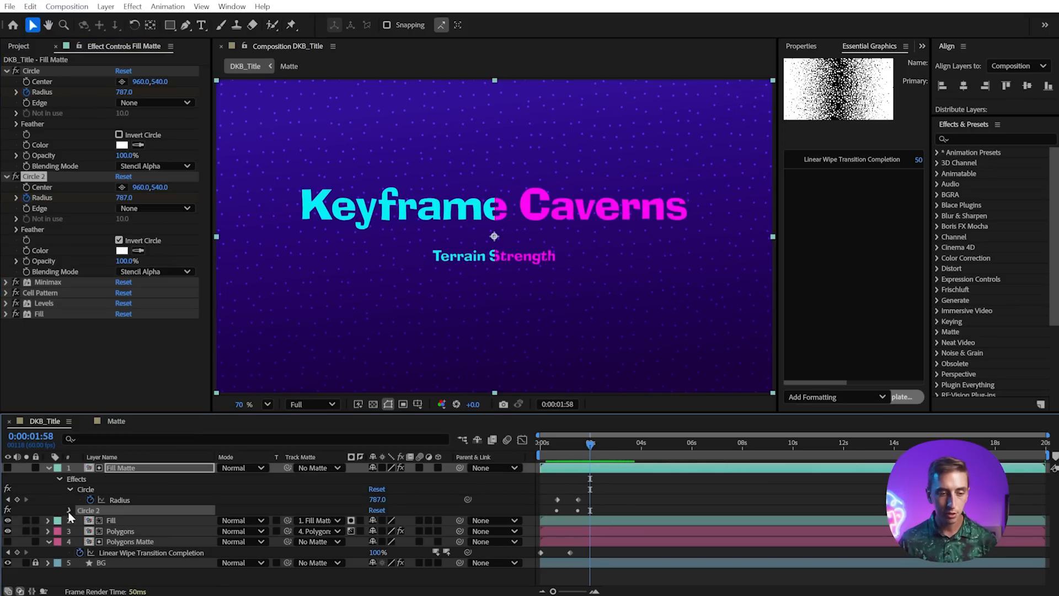
click(120, 531)
drag(557, 533, 606, 532)
click(556, 445)
drag(557, 446, 632, 461)
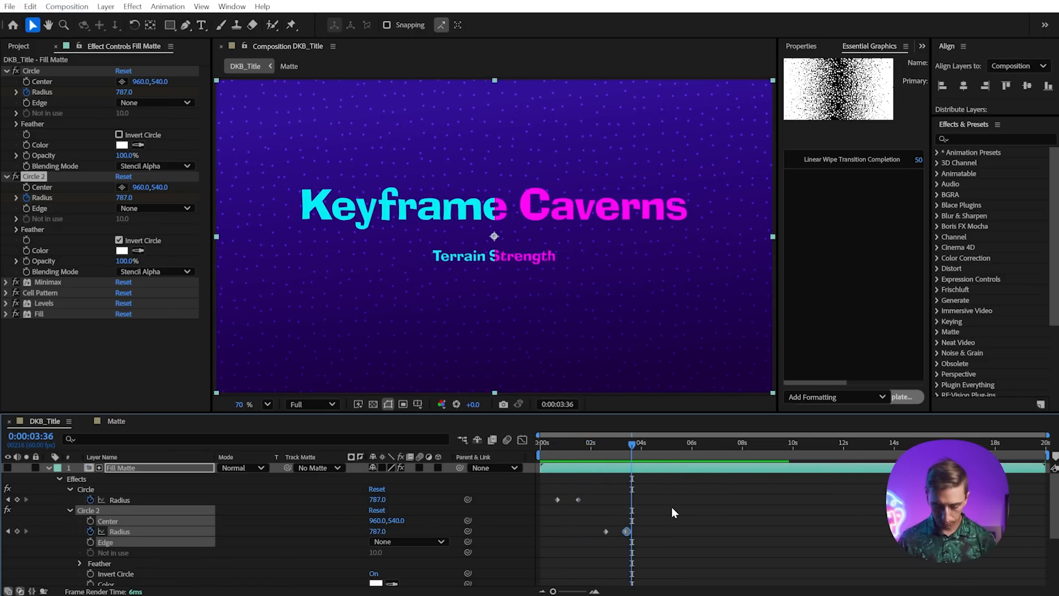
key(F9)
Preview the white Fill's transition out from just before the Circle 2 keyframes and collapse the Fill Matte properties.
click(603, 444)
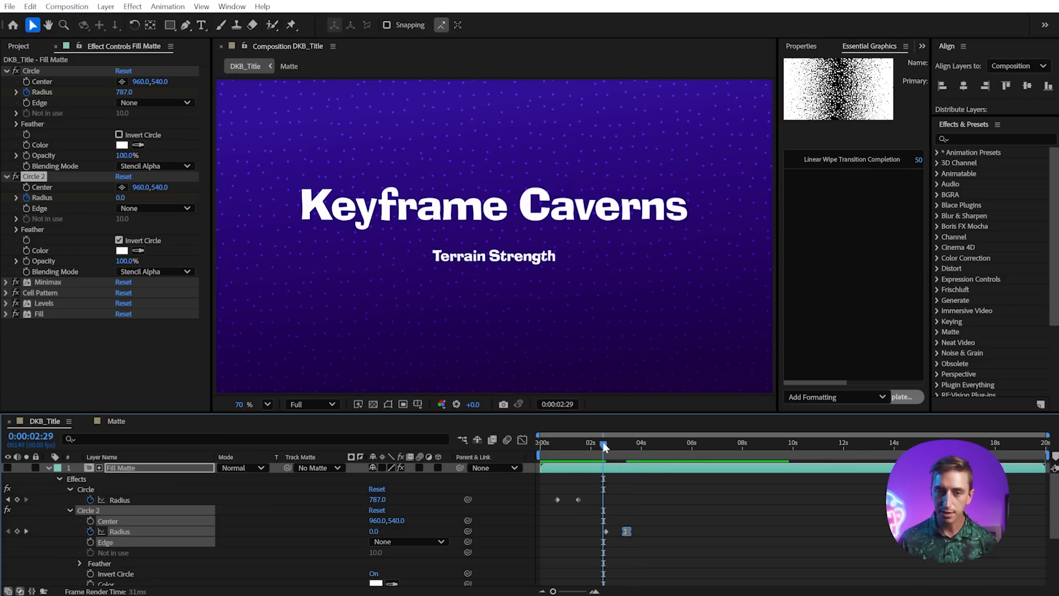
key(space)
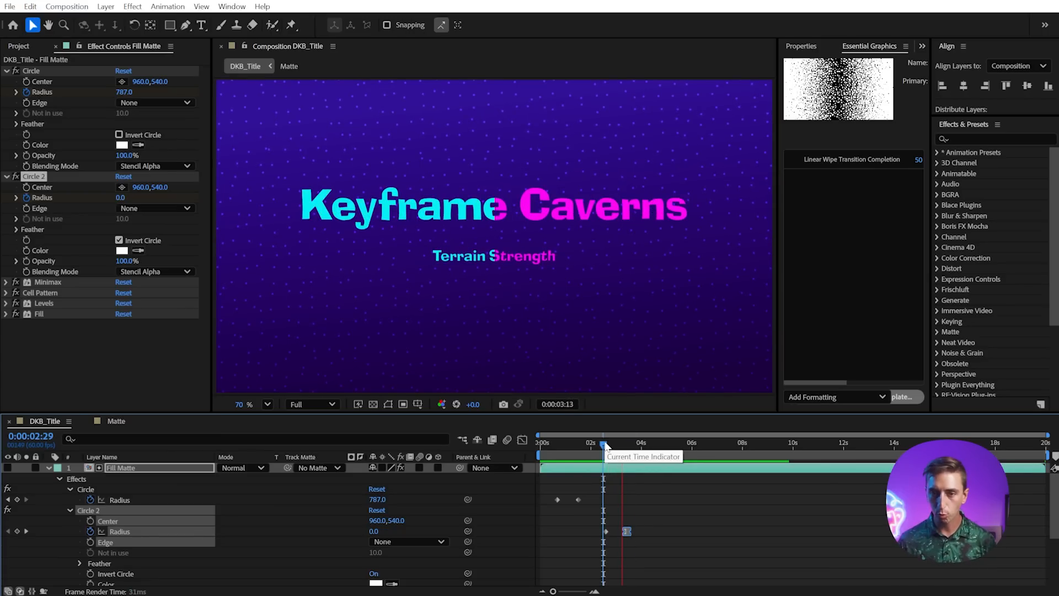
drag(605, 446, 601, 445)
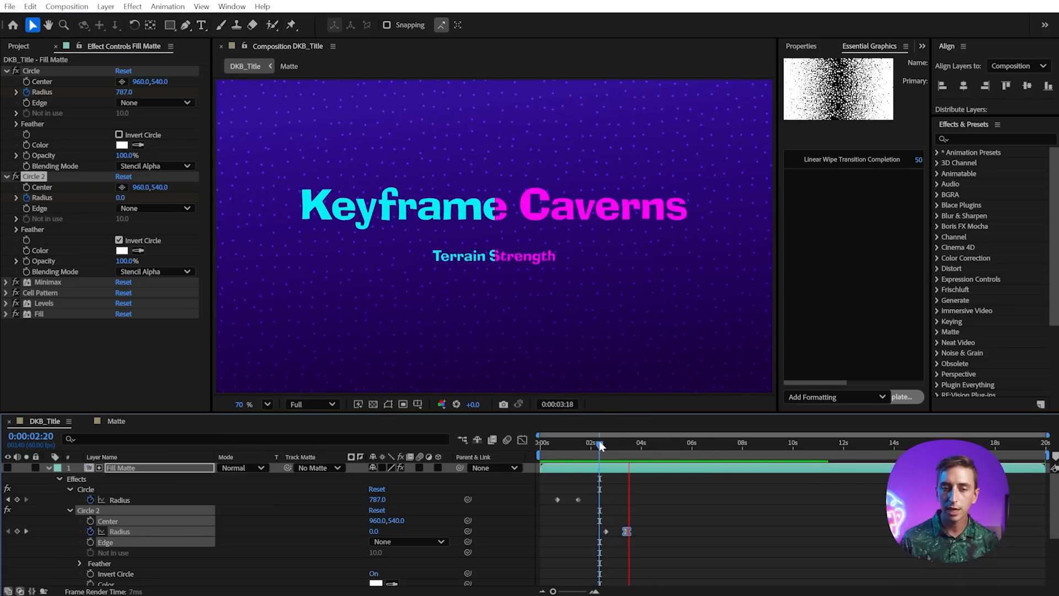
key(space)
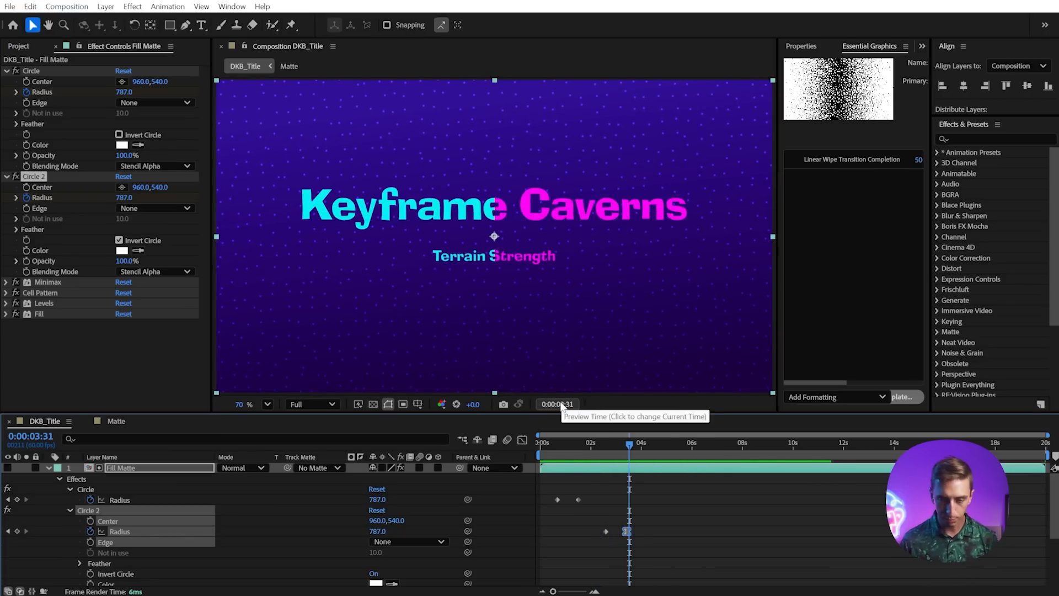
key(u)
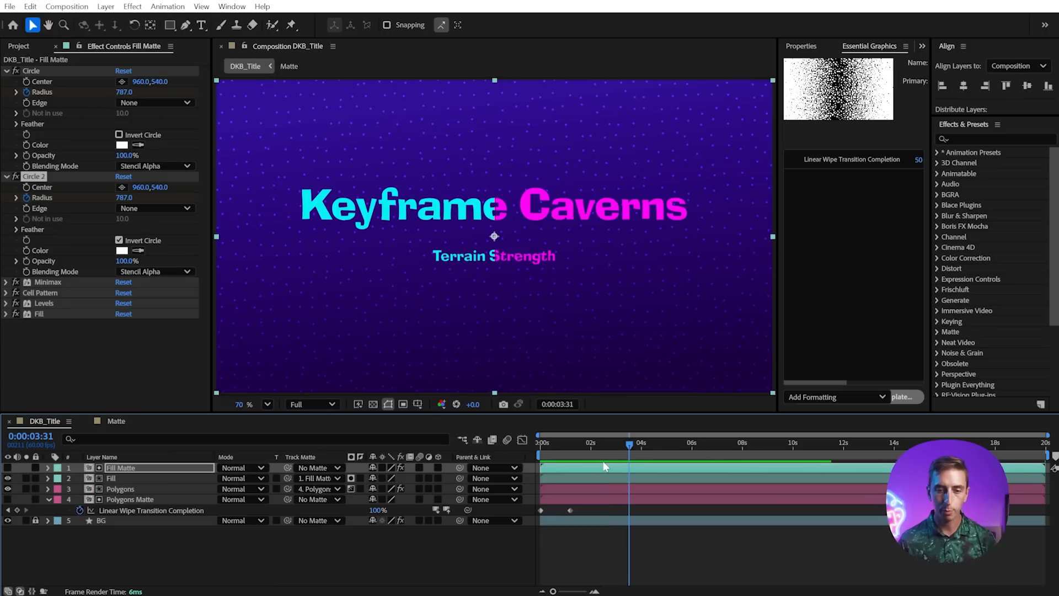
Add the Linear Wipe's Wipe Angle from the Matte composition's Gradient layer to Essential Graphics.
click(132, 500)
mouse_move(613, 444)
mouse_down()
mouse_move(541, 444)
mouse_move(611, 456)
mouse_move(622, 443)
mouse_up()
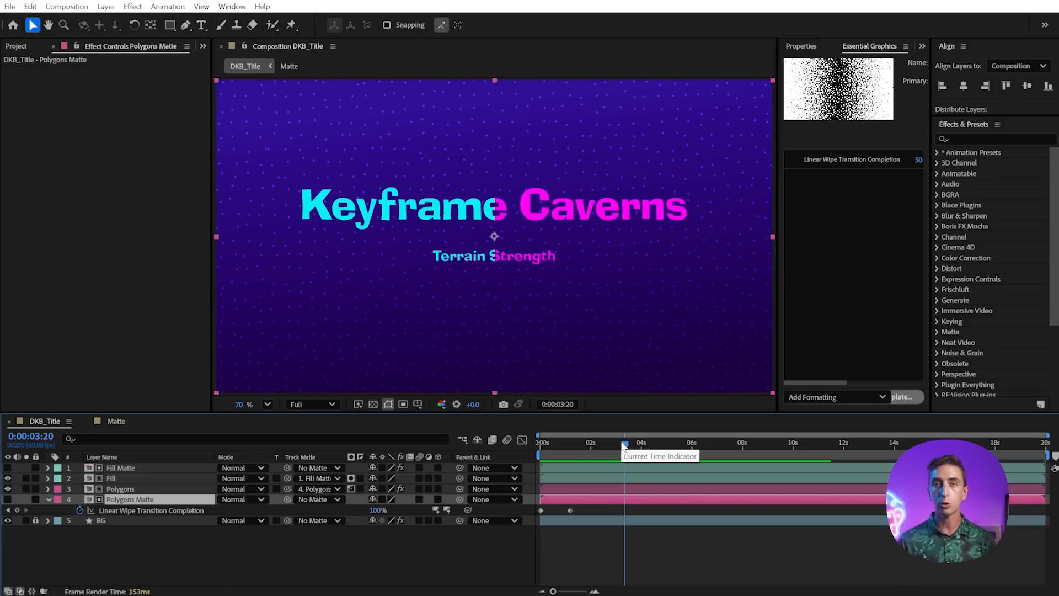
click(48, 499)
click(48, 499)
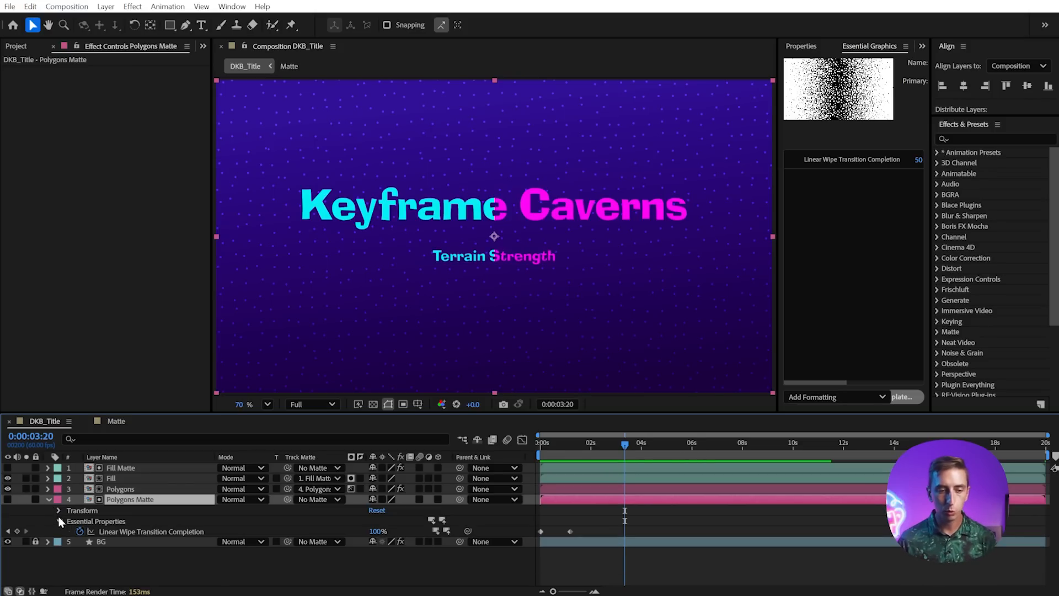
click(81, 523)
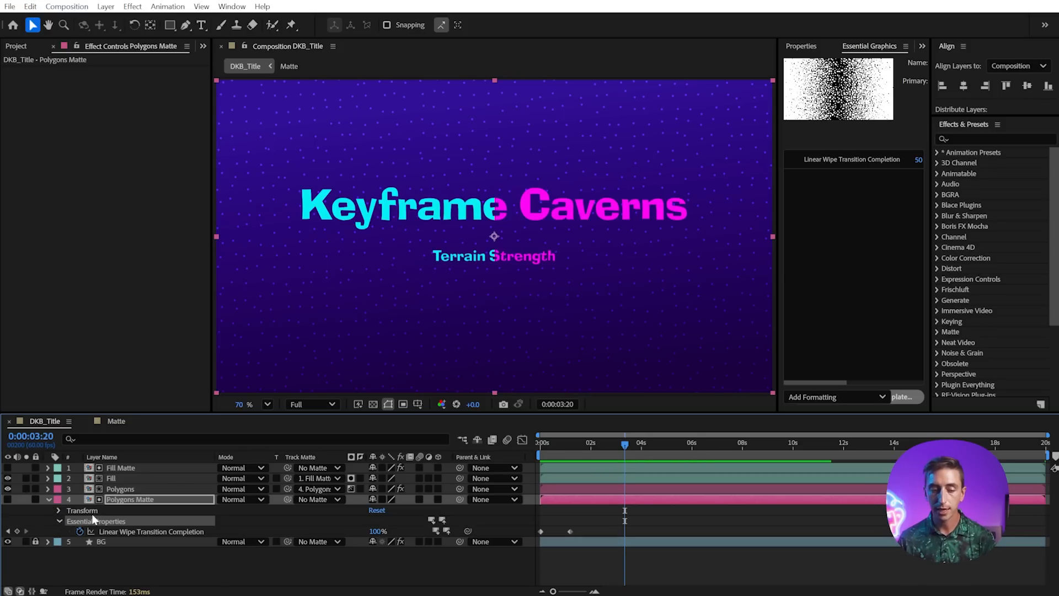
double_click(114, 499)
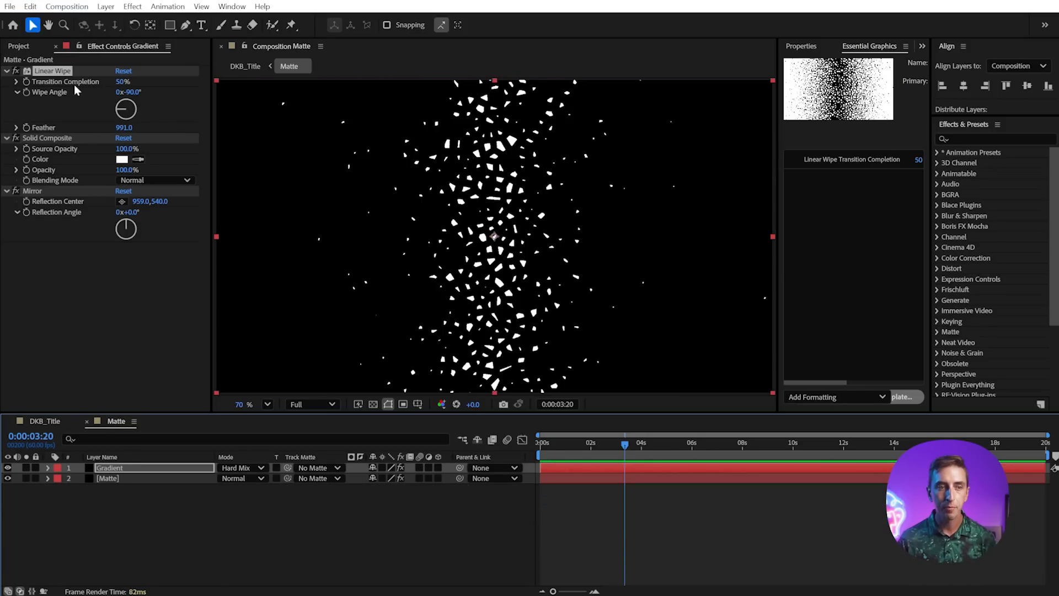
right_click(46, 94)
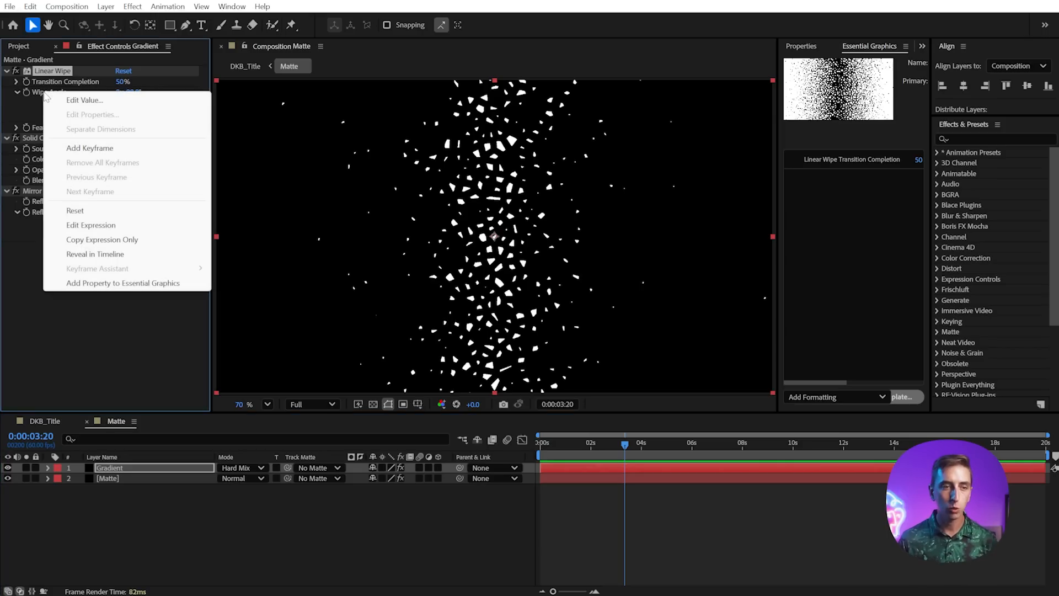
click(125, 282)
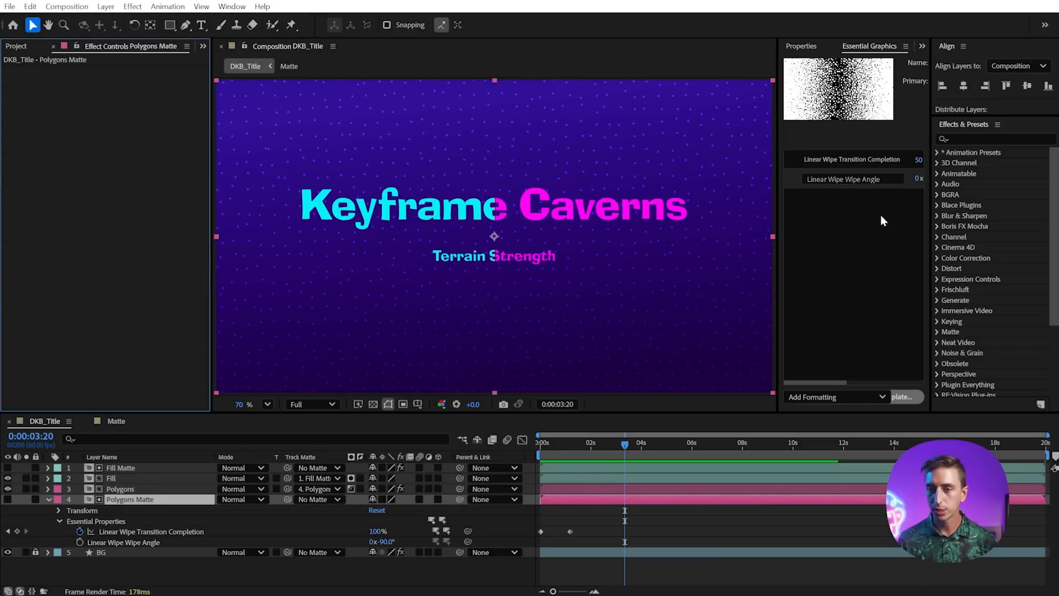
Animate the Polygons Matte's Linear Wipe Wipe Angle with hold keyframes of -90° at the start and +90° at 0:00:03:20.
click(80, 542)
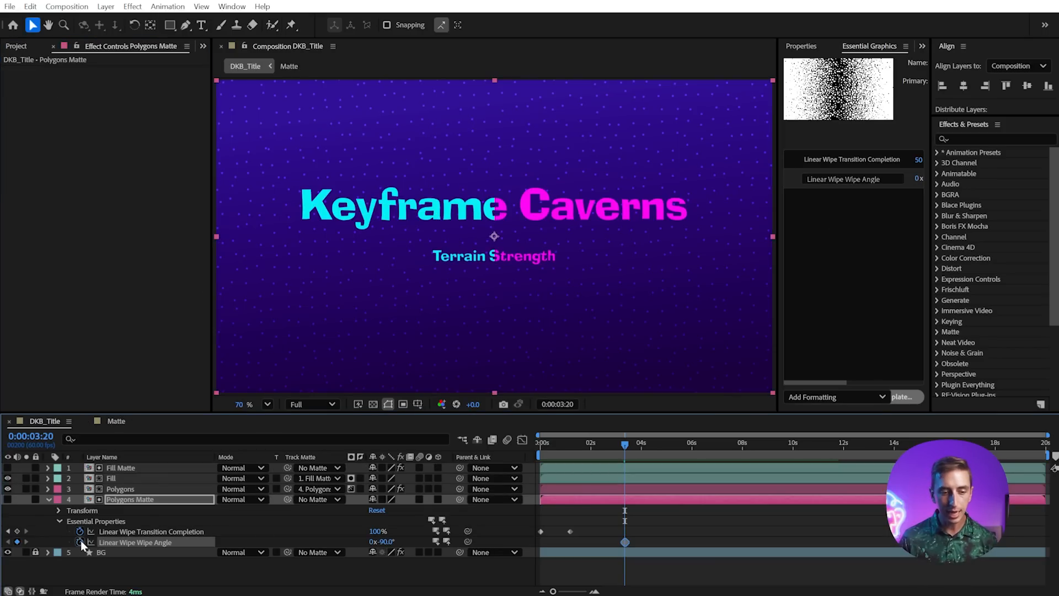
drag(384, 545, 391, 546)
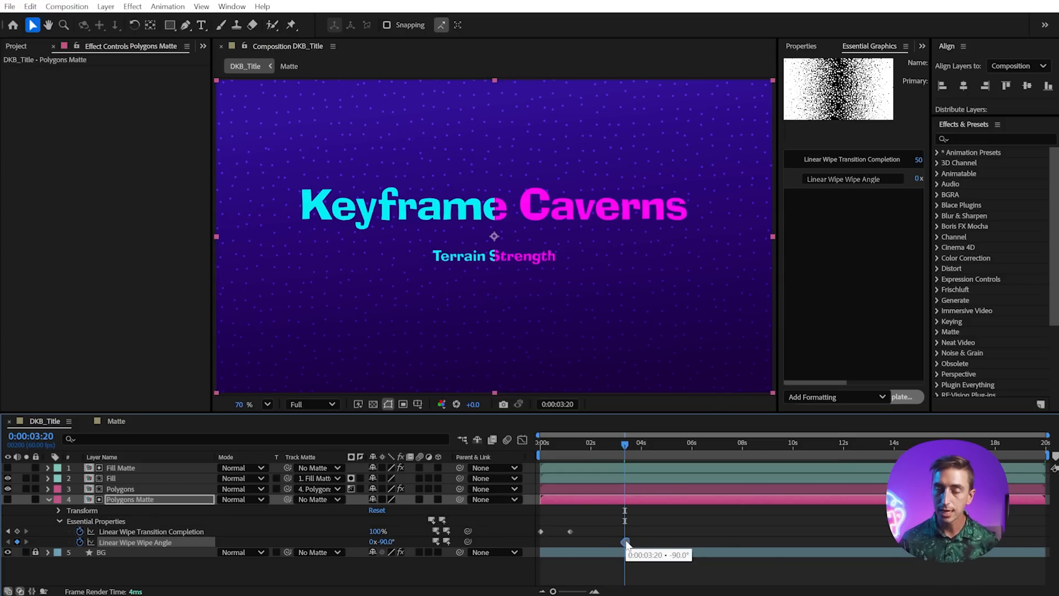
drag(626, 544, 544, 519)
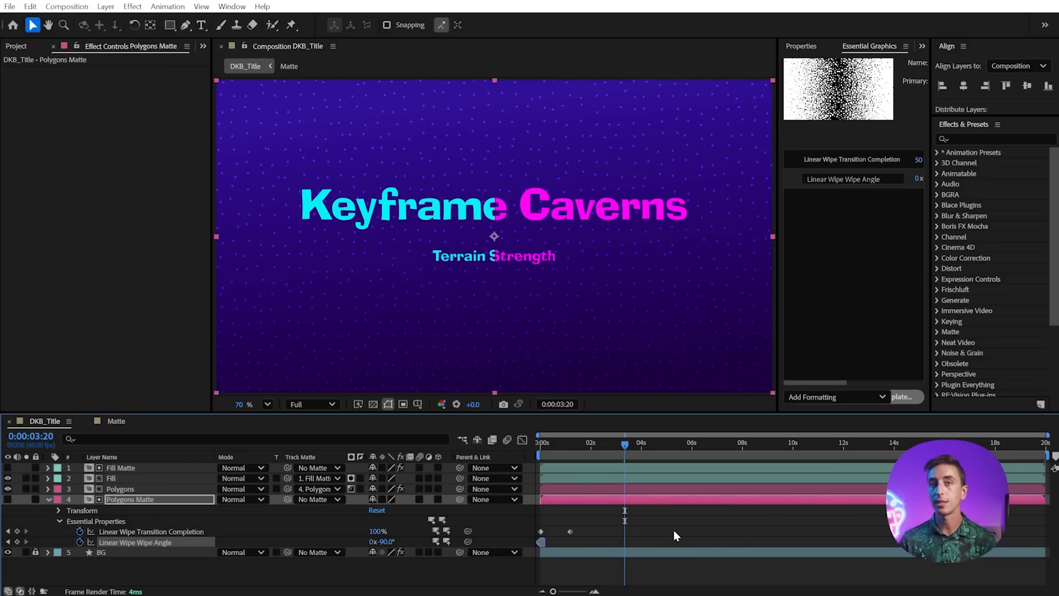
click(382, 542)
text(90)
key(Return)
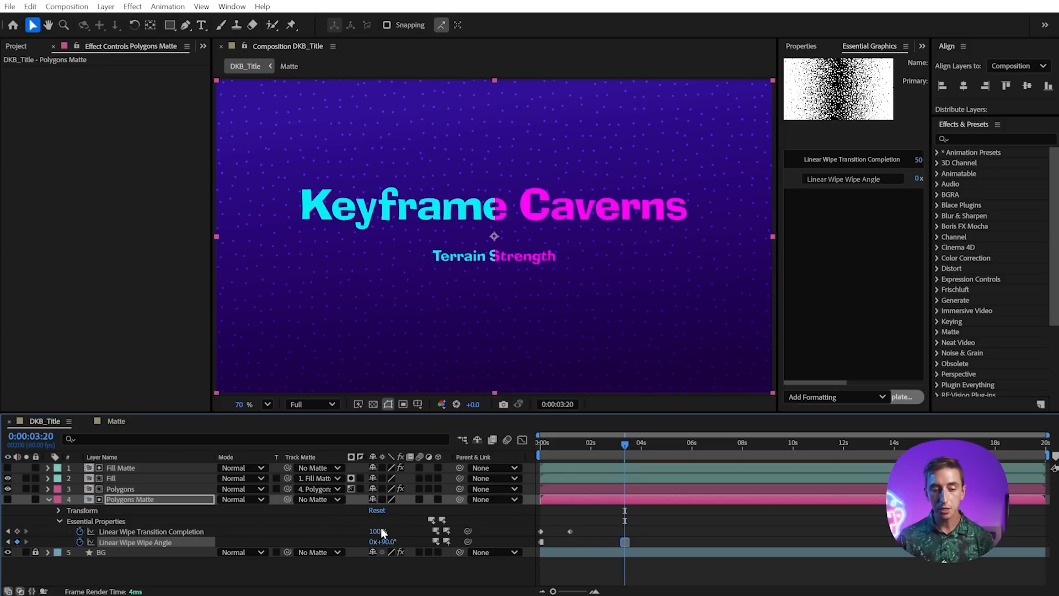
Keyframe the Polygons Matte's Linear Wipe Transition Completion at 100% at 0:00:03:20 and 0% at 0:00:04:53.
drag(382, 531, 405, 526)
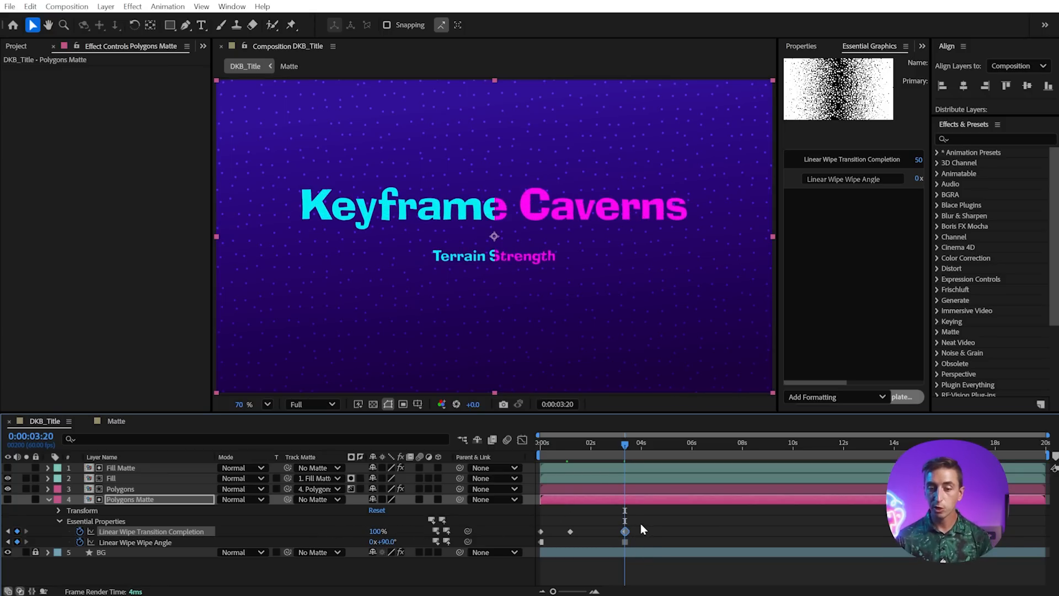
drag(627, 445, 666, 445)
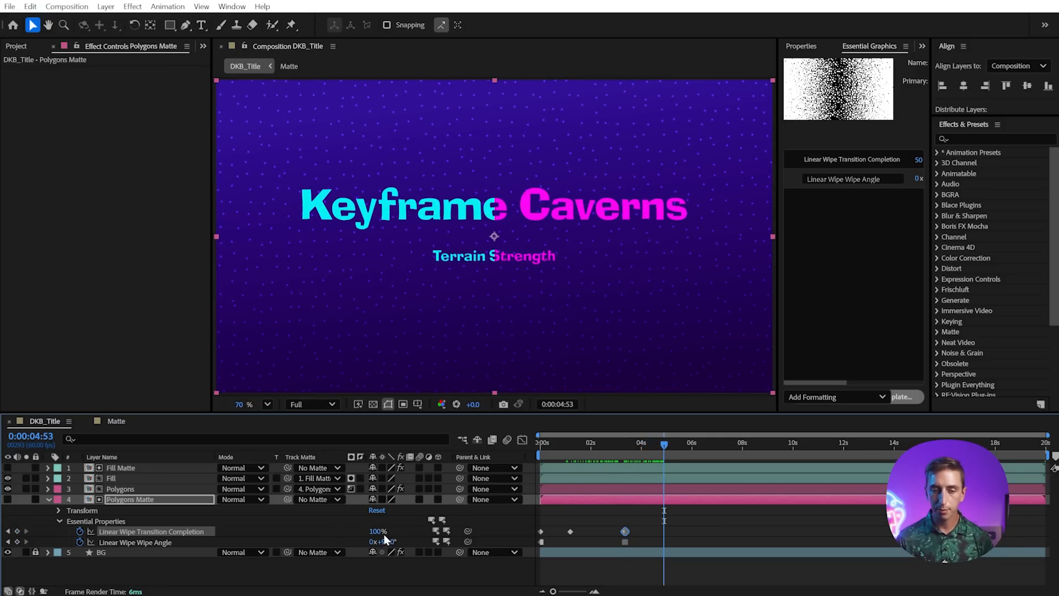
drag(375, 531, 305, 531)
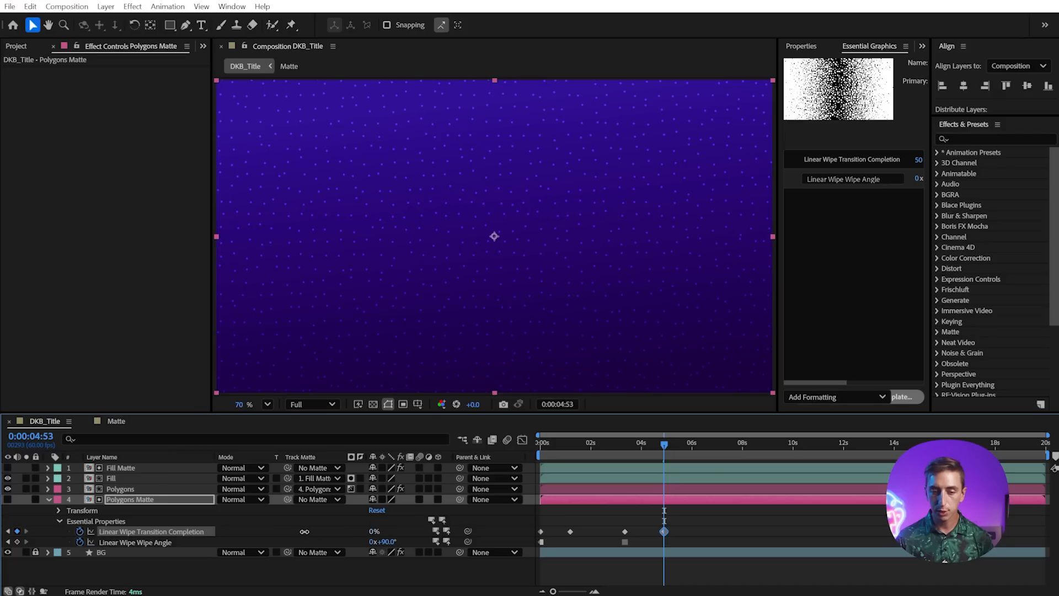
Return to 0:00:03:20 and set the Gradient layer's Linear Wipe Transition Completion to 77% in the Matte composition.
drag(664, 445, 625, 445)
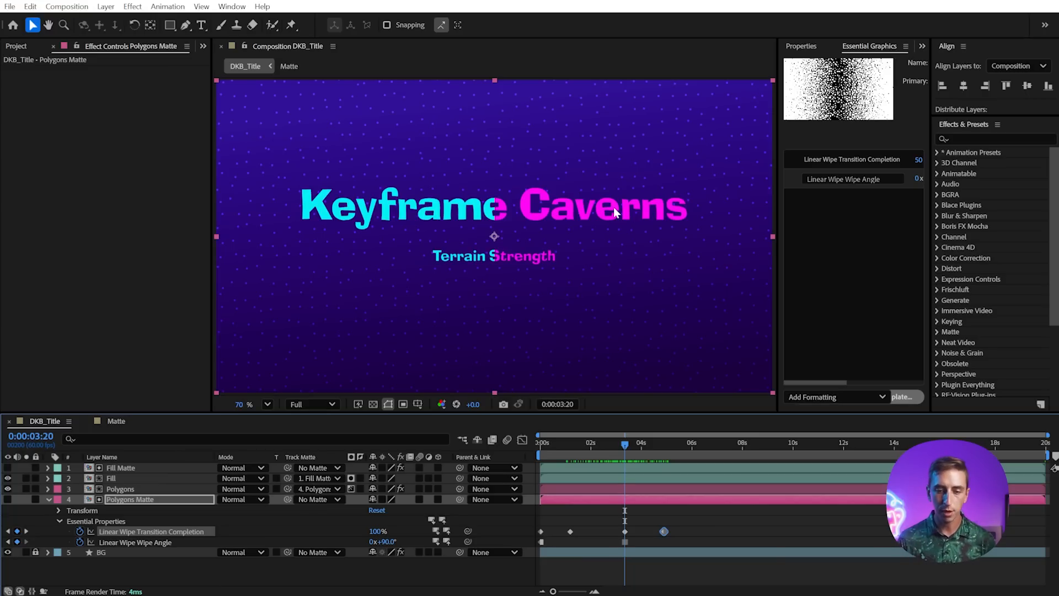
click(116, 421)
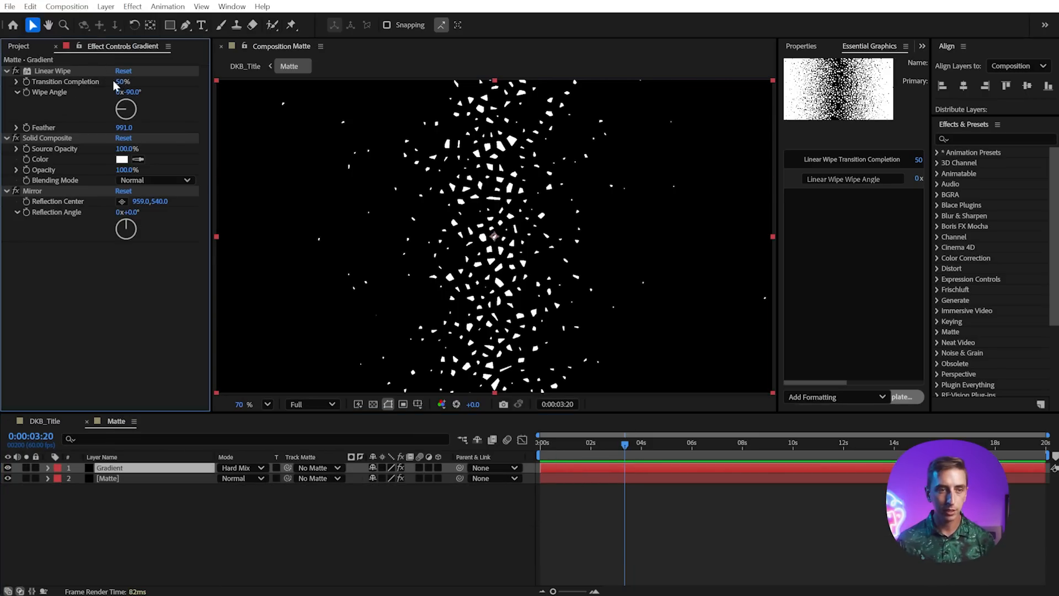
drag(126, 81, 132, 80)
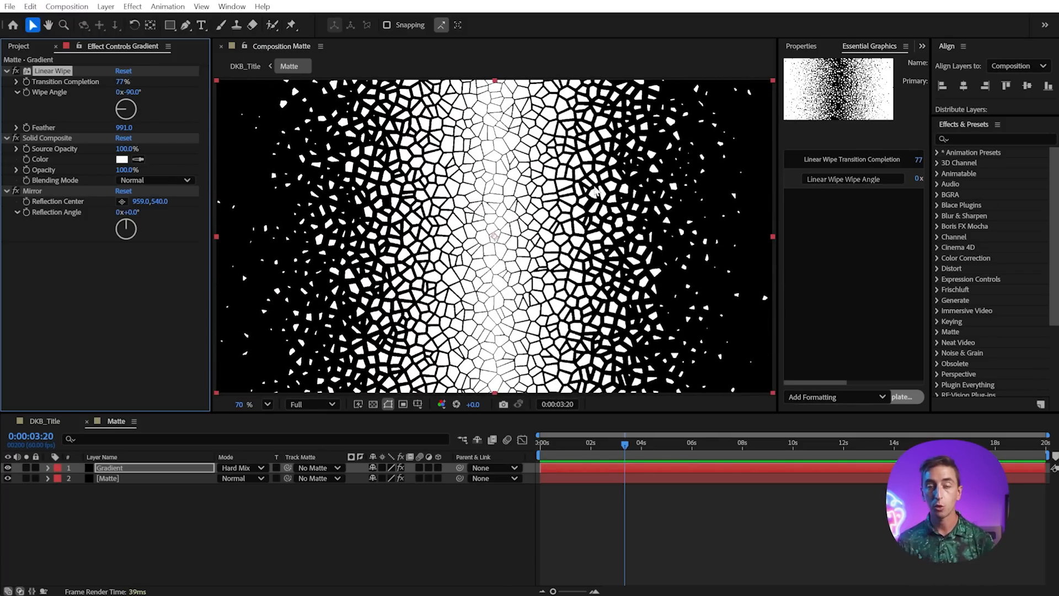
click(42, 421)
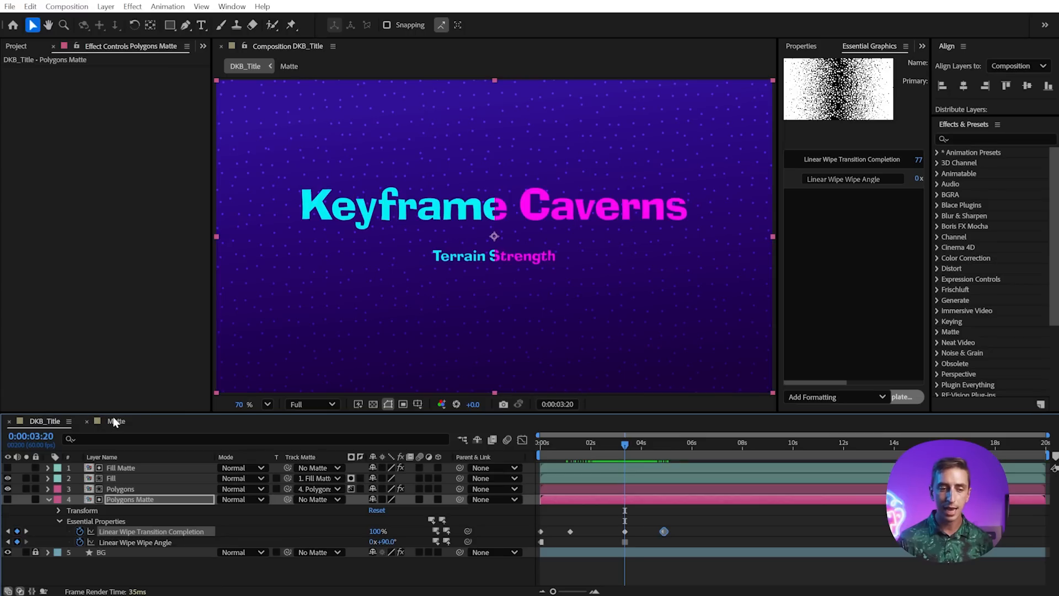
click(116, 422)
click(140, 165)
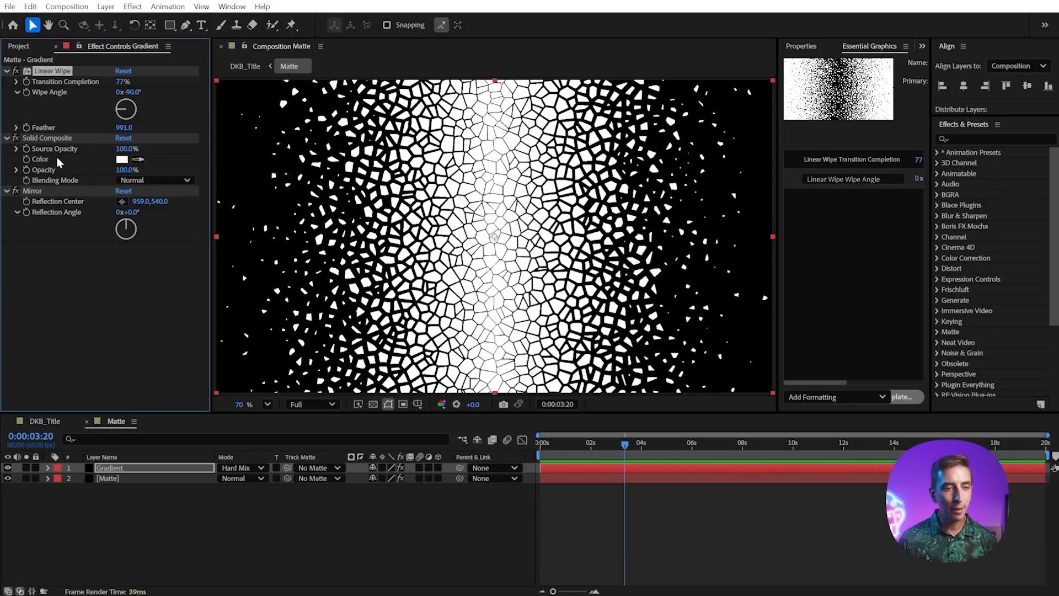
click(65, 139)
click(122, 159)
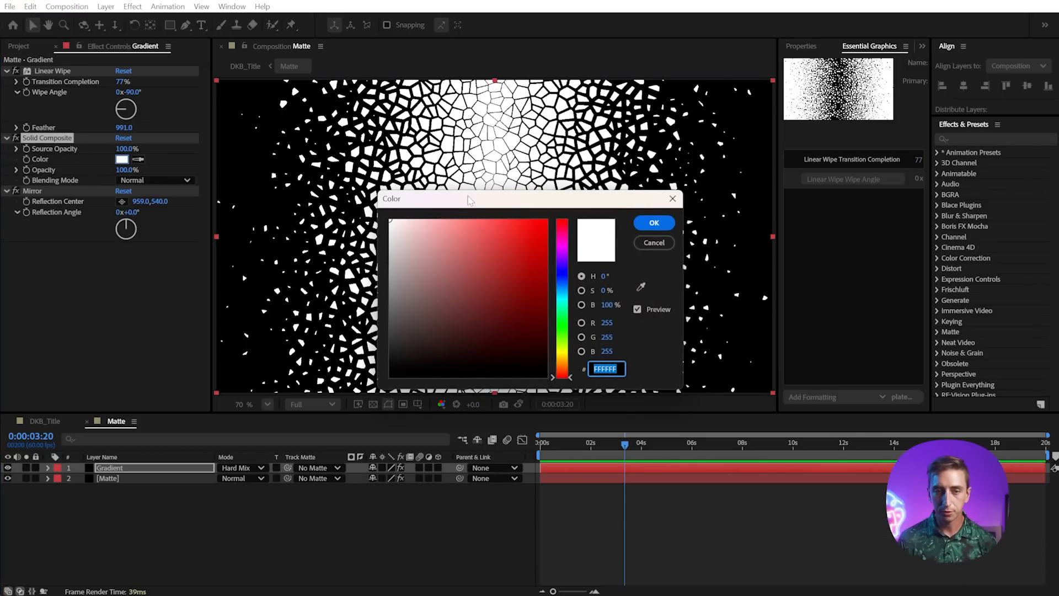
drag(468, 200, 734, 114)
mouse_move(653, 134)
mouse_down()
mouse_move(625, 254)
mouse_move(612, 166)
mouse_move(584, 195)
mouse_move(578, 154)
mouse_move(541, 122)
mouse_up()
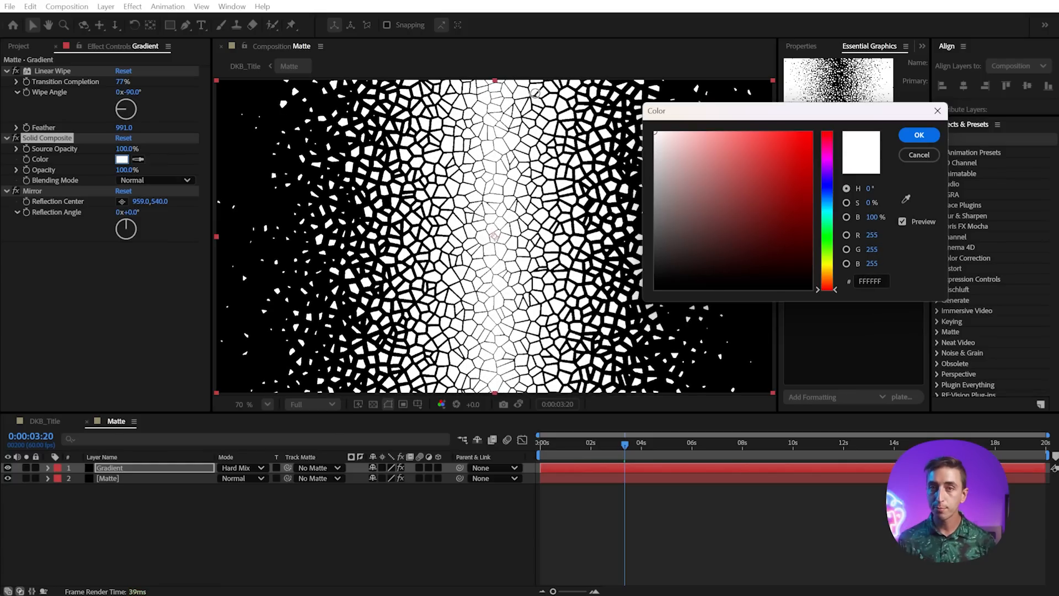
click(923, 150)
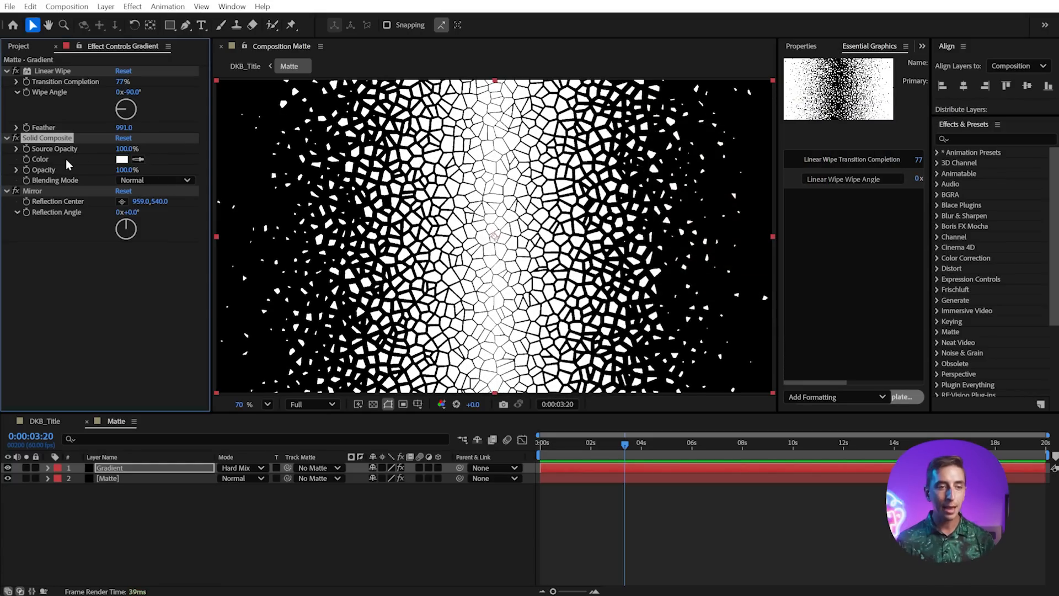
Add the Gradient layer's Solid Composite Color to Essential Graphics and place a white hold keyframe for it at the start of the Polygons Matte.
right_click(43, 159)
click(124, 350)
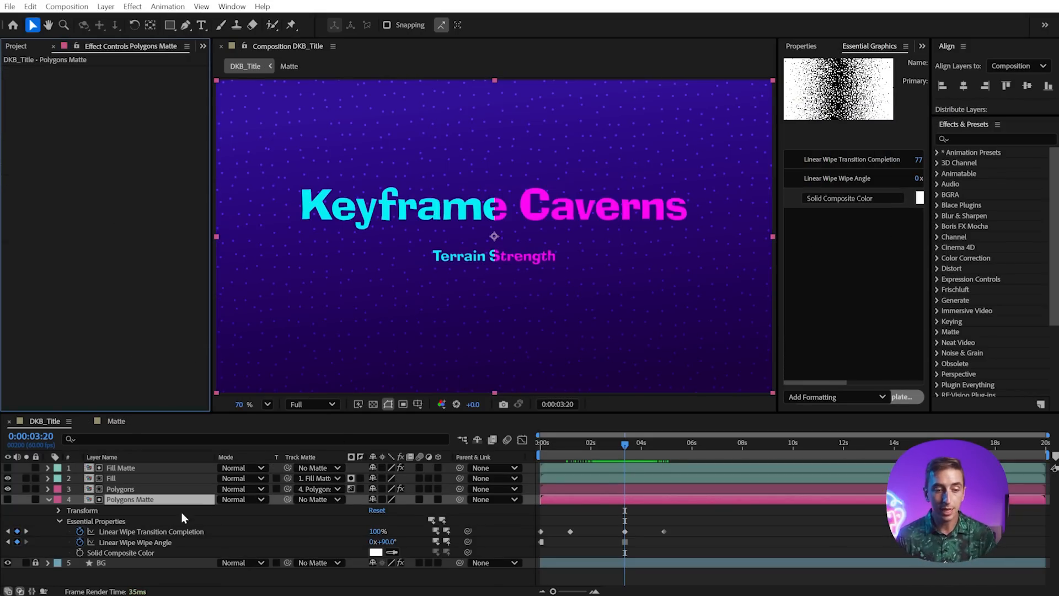
click(79, 552)
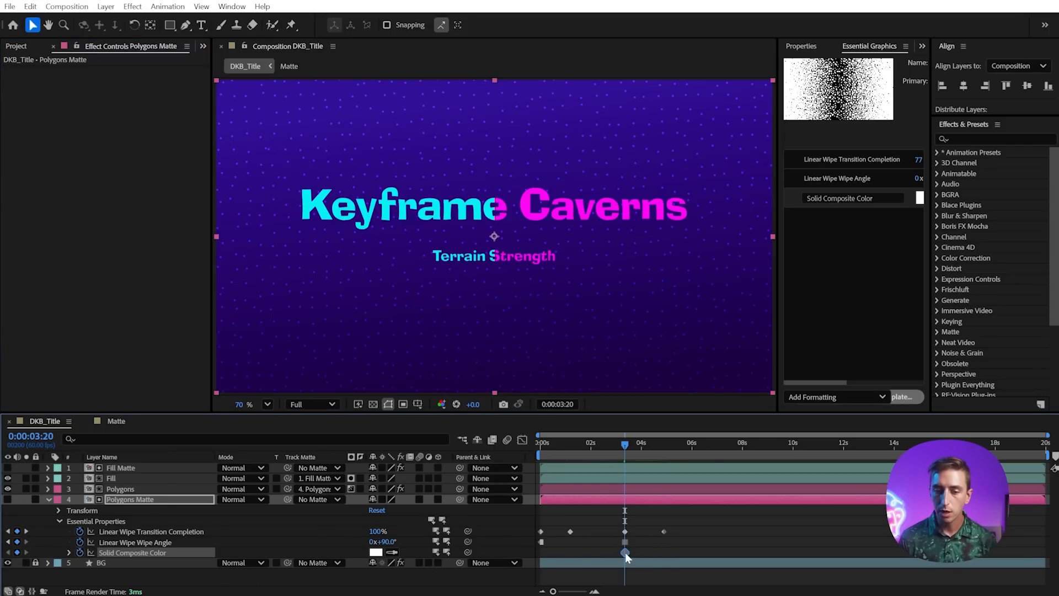
drag(624, 552, 541, 552)
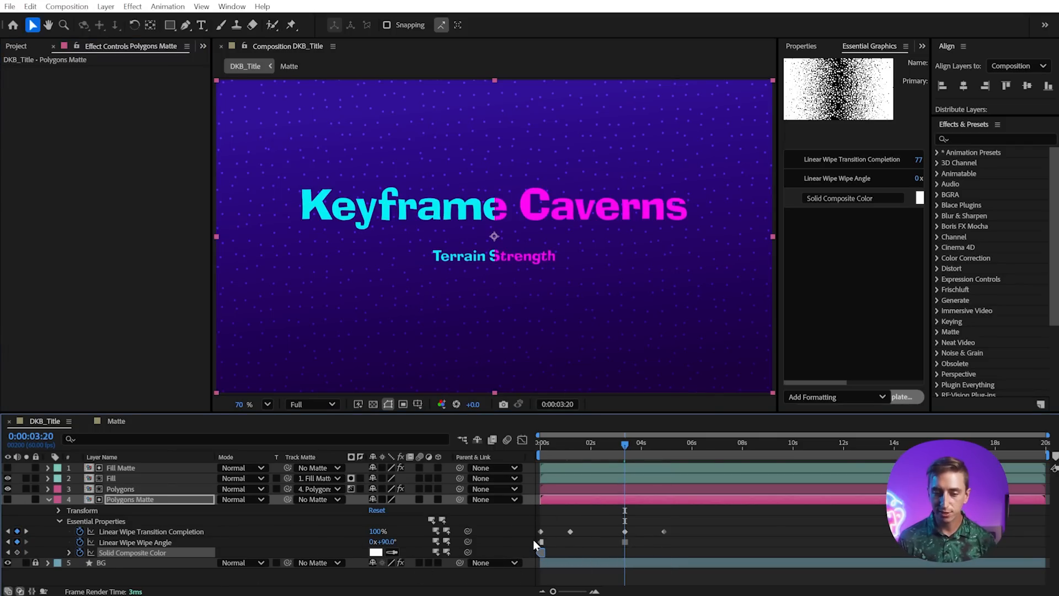
Set the Polygons Matte's Solid Composite Color to light grey C1C1C1 at 0:00:03:20.
click(376, 552)
drag(478, 201, 717, 185)
drag(634, 209, 604, 240)
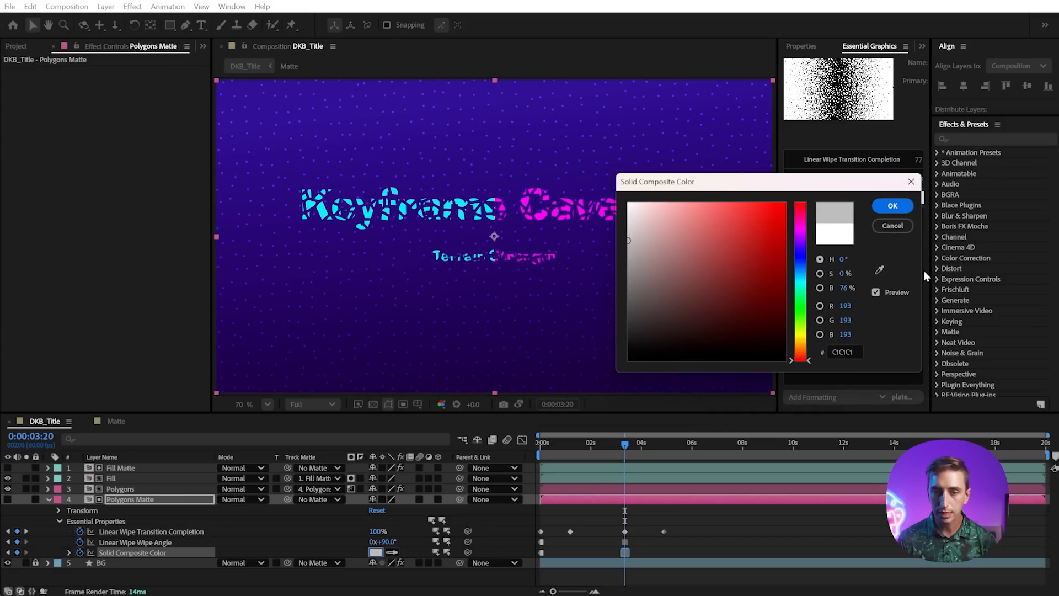
click(893, 206)
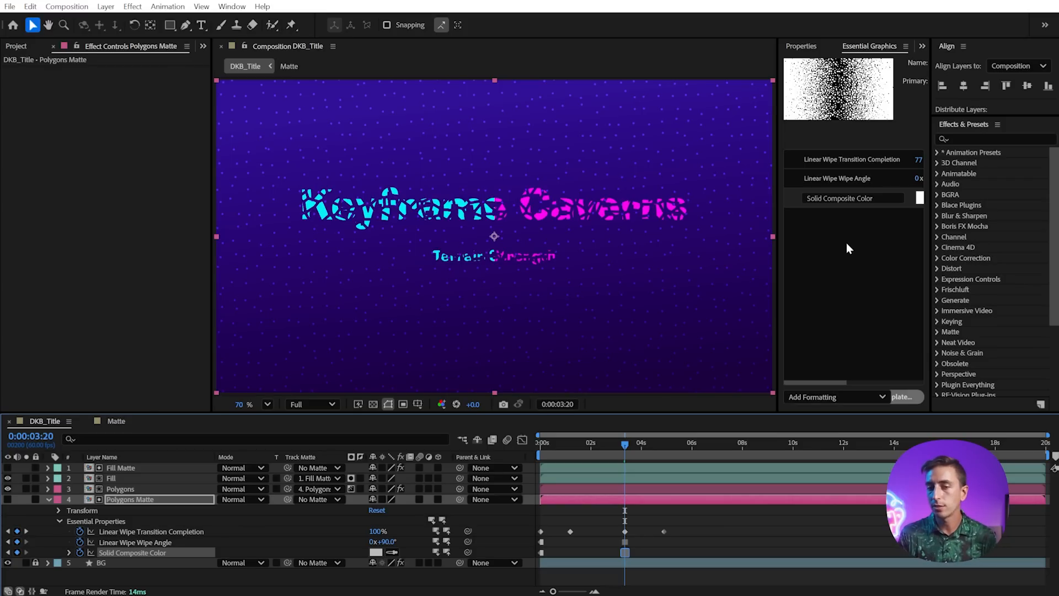
Add the Cell Pattern Size from the Matte composition's Matte layer to Essential Graphics.
click(113, 422)
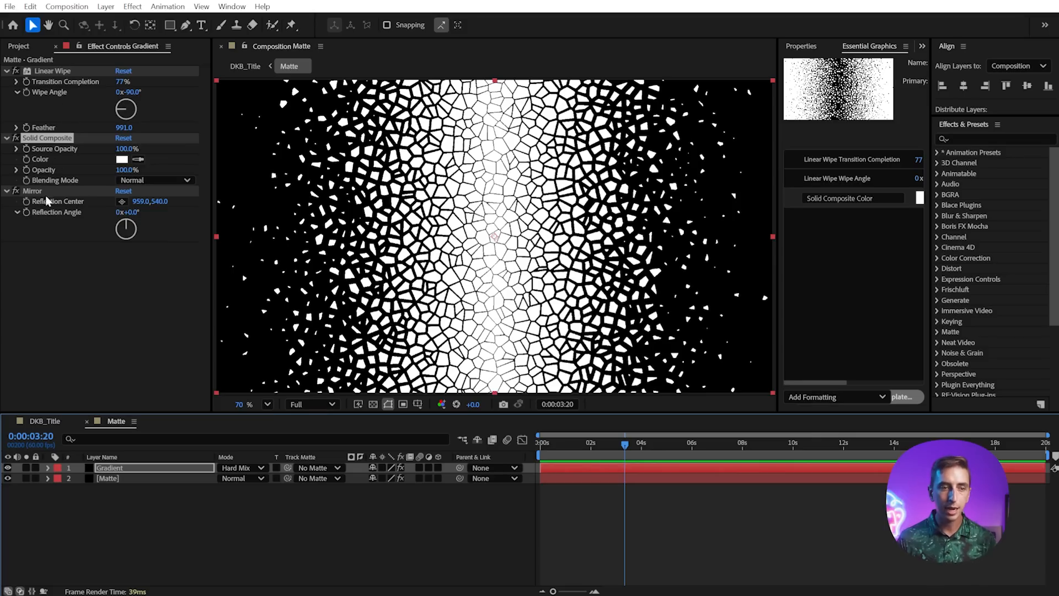
click(112, 478)
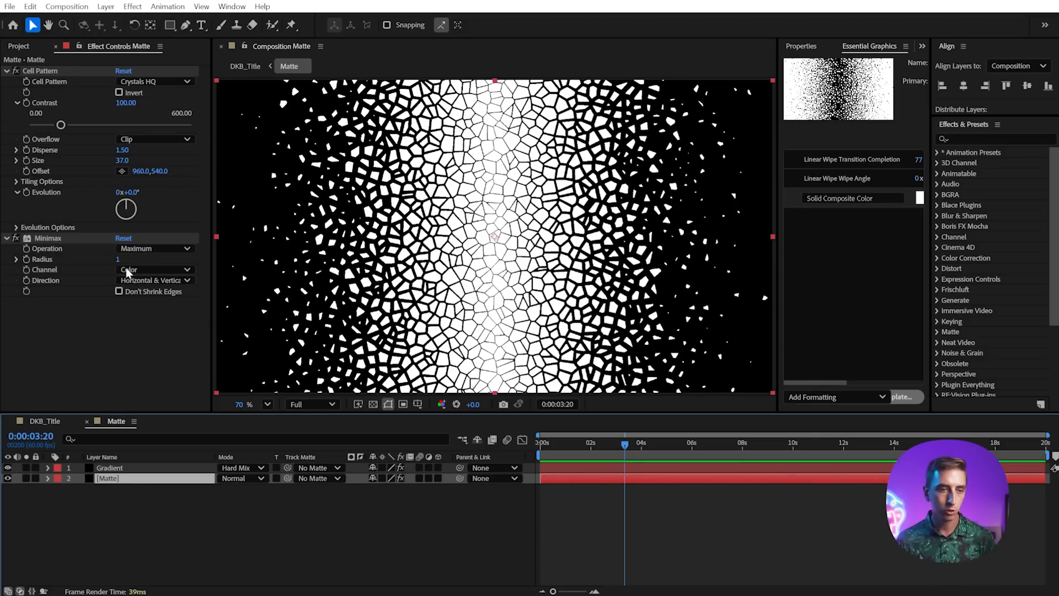
right_click(42, 161)
click(90, 350)
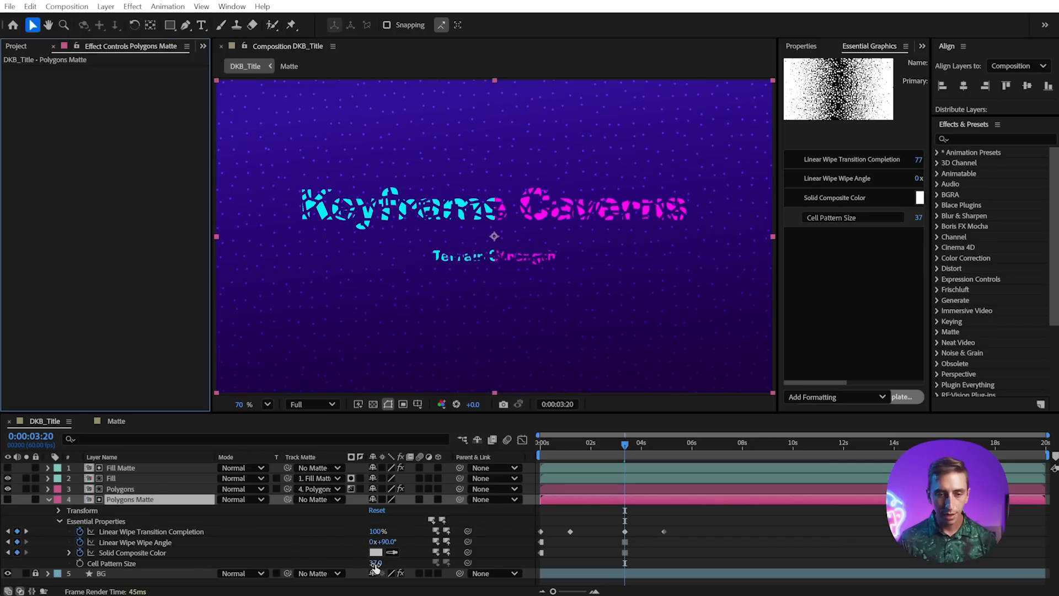
drag(374, 562, 371, 570)
Move the Polygons Matte's keyframes at 0:00:03:20 to 0:00:02:35, in line with the Fill Matte's first Circle 2 Radius keyframe.
drag(625, 454, 605, 444)
click(589, 518)
key(u)
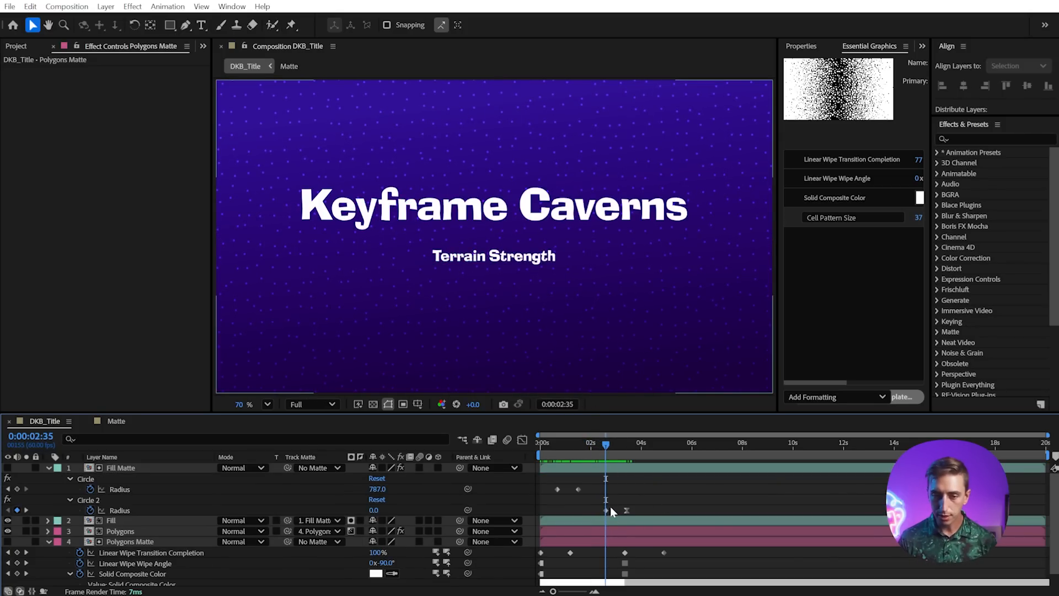
click(605, 510)
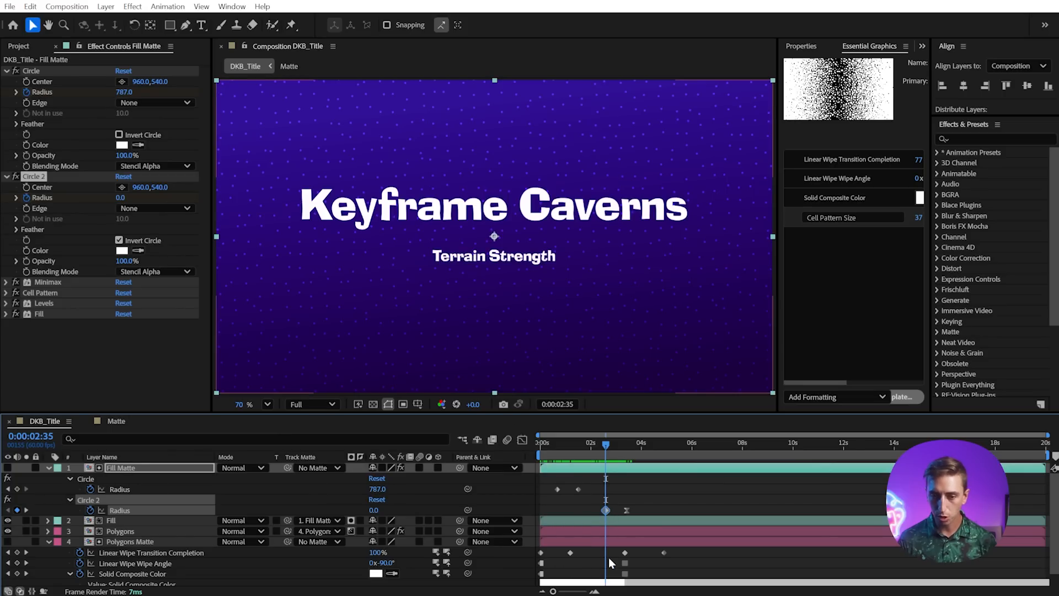
drag(639, 548, 605, 574)
mouse_move(607, 445)
mouse_down()
mouse_move(655, 444)
mouse_move(593, 445)
mouse_up()
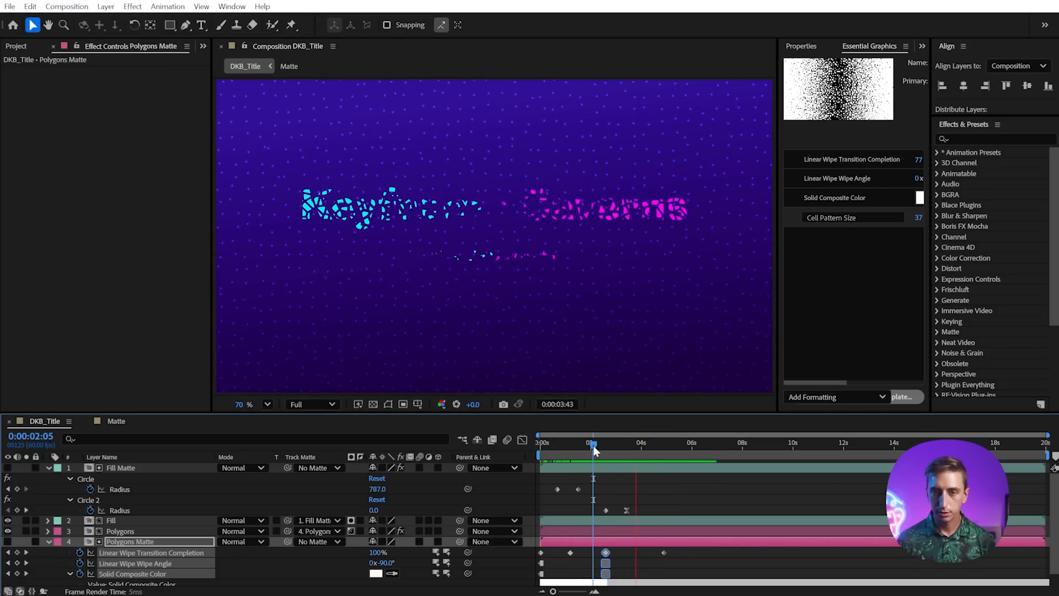
Move the Polygons Matte's last Linear Wipe Transition Completion keyframe to about 0:00:04:00 and preview the exit animation.
click(676, 564)
drag(663, 552, 643, 553)
click(600, 444)
key(space)
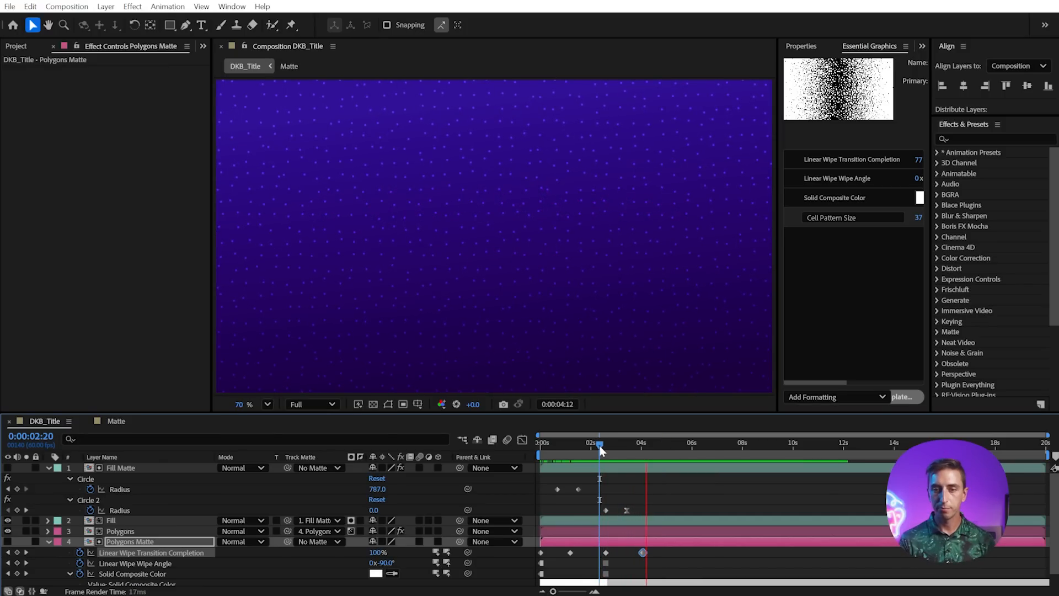
key(space)
drag(631, 444, 558, 446)
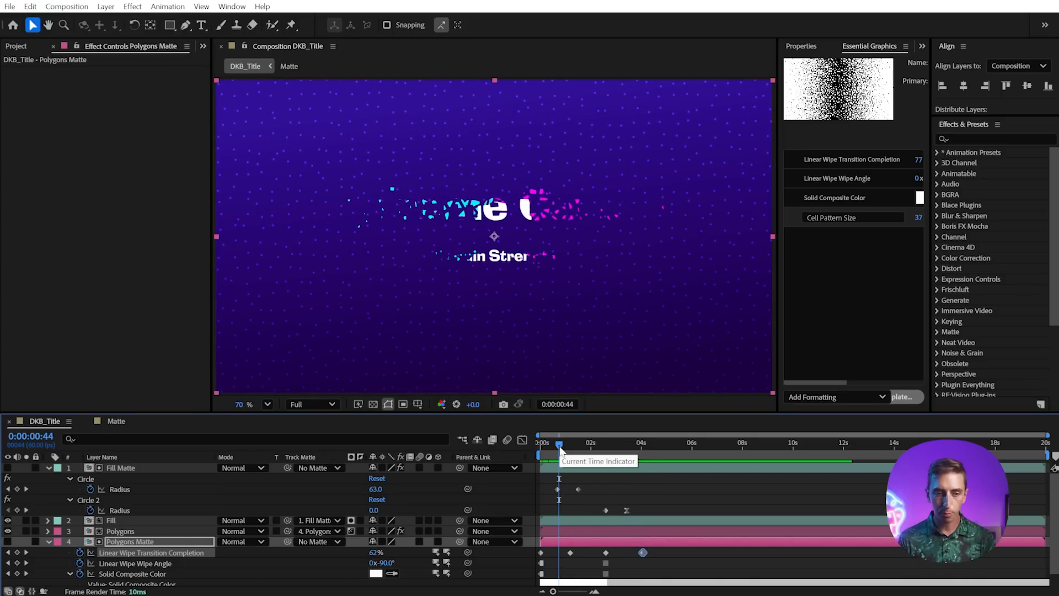
Add the Gradient layer's Linear Wipe Feather to Essential Graphics and place it directly below Linear Wipe Wipe Angle.
click(110, 421)
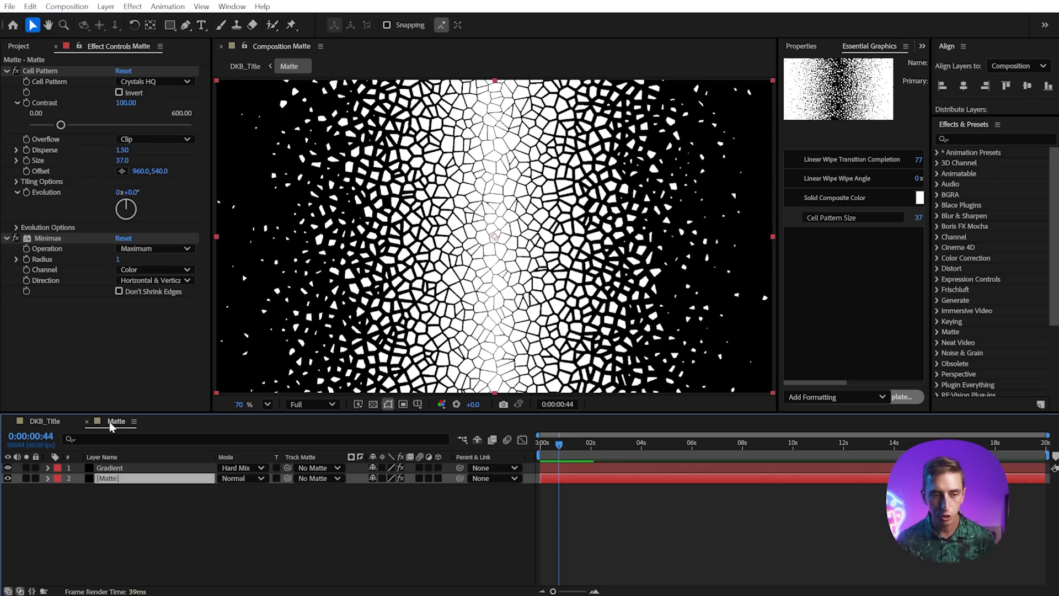
key(ctrl+Up)
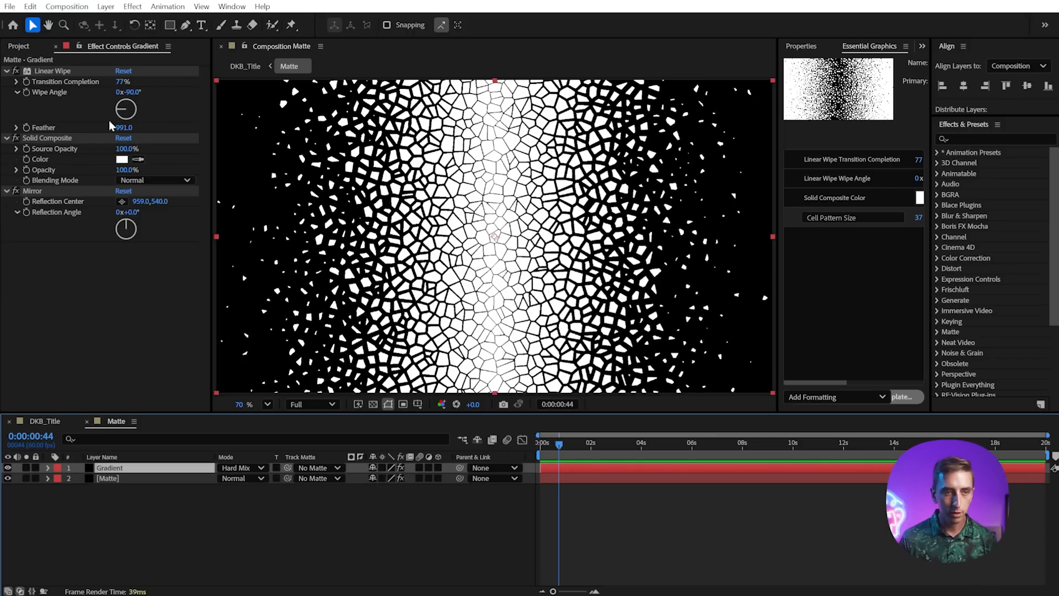
click(49, 72)
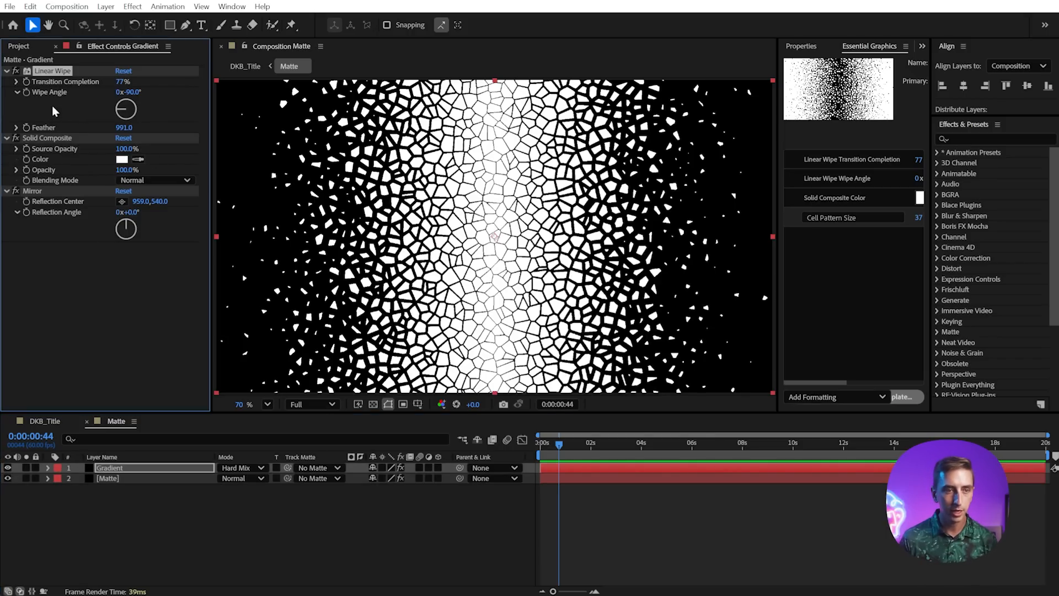
right_click(43, 130)
click(134, 319)
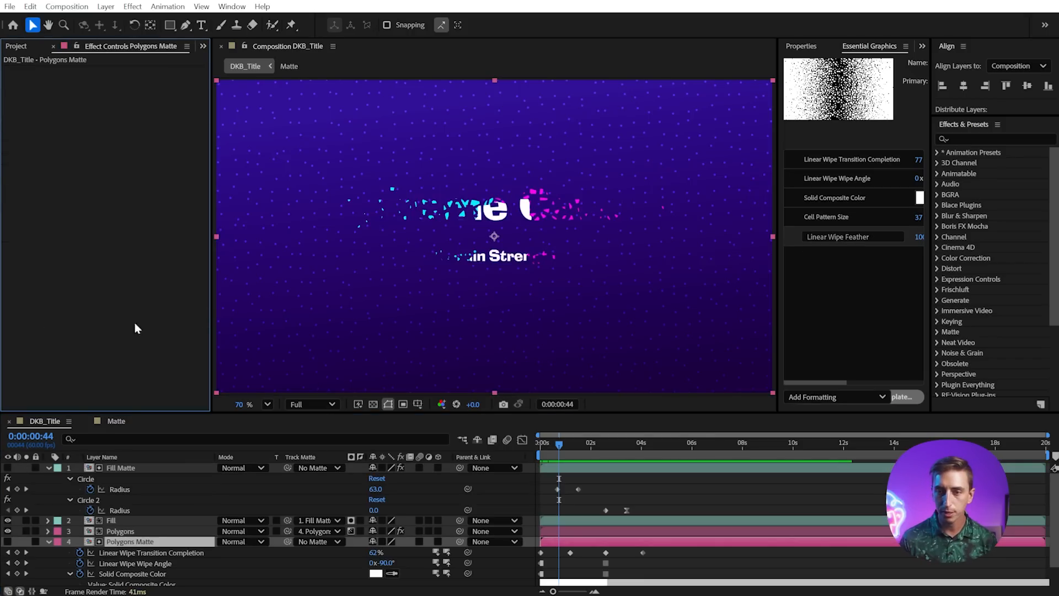
drag(806, 247, 845, 203)
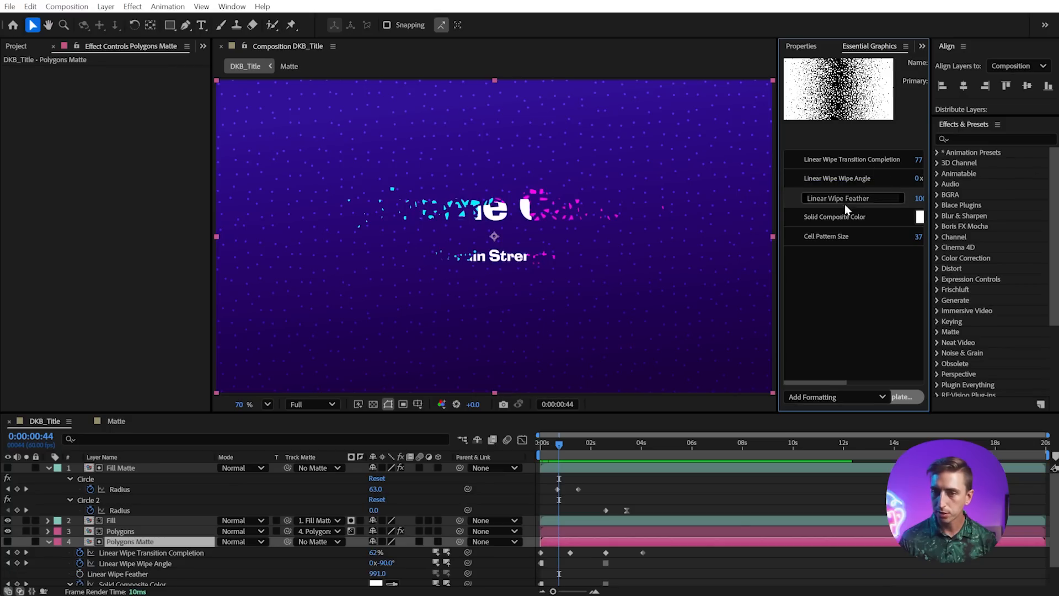
Set the Polygons Matte's Linear Wipe Feather to 509 and place its hold keyframe at the start of the timeline.
scroll(116, 564, down, 1)
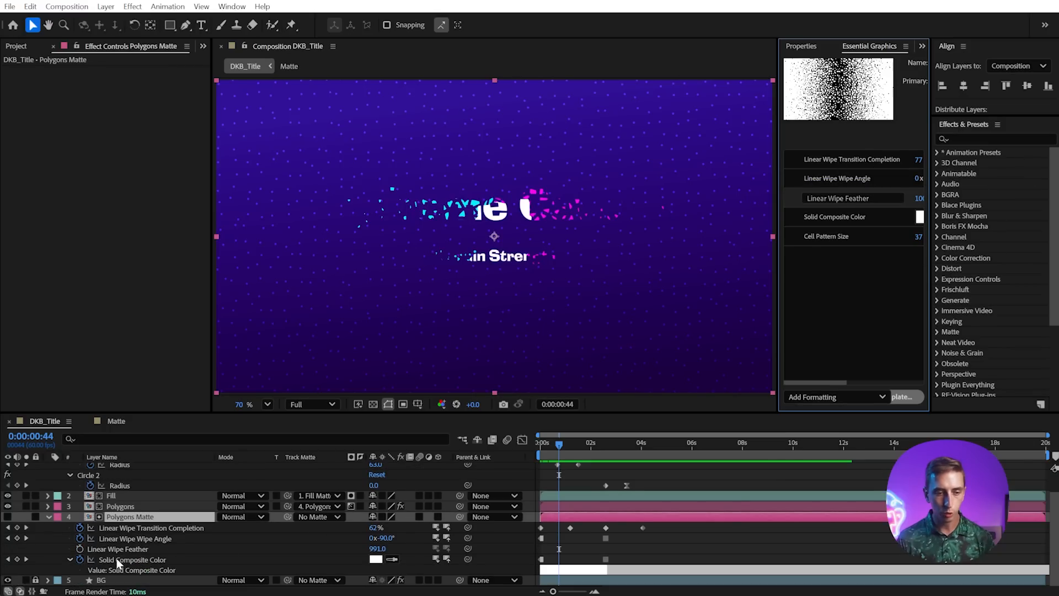
drag(373, 547, 185, 539)
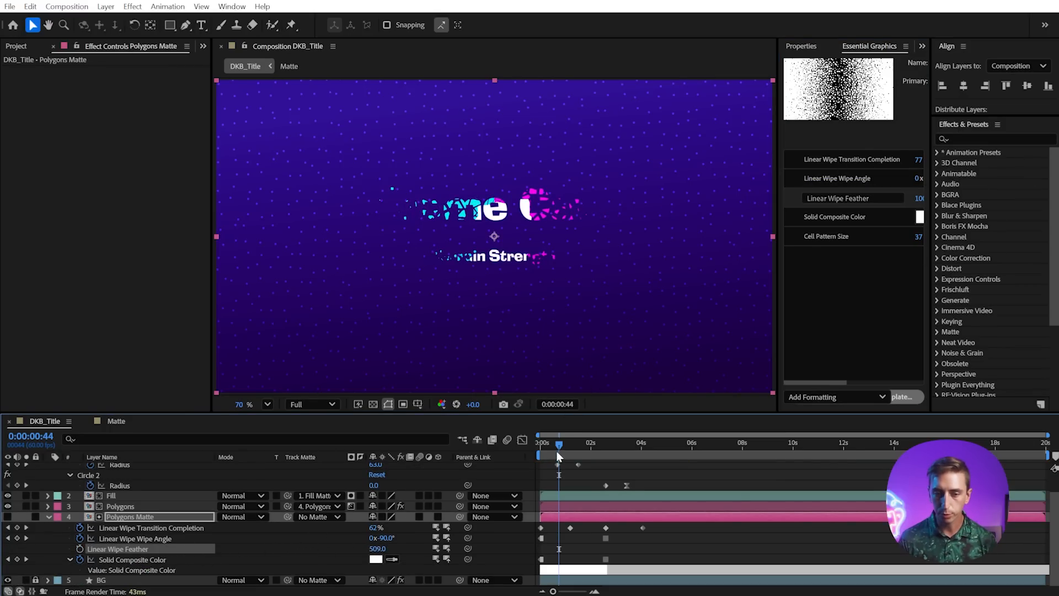
drag(557, 452, 626, 439)
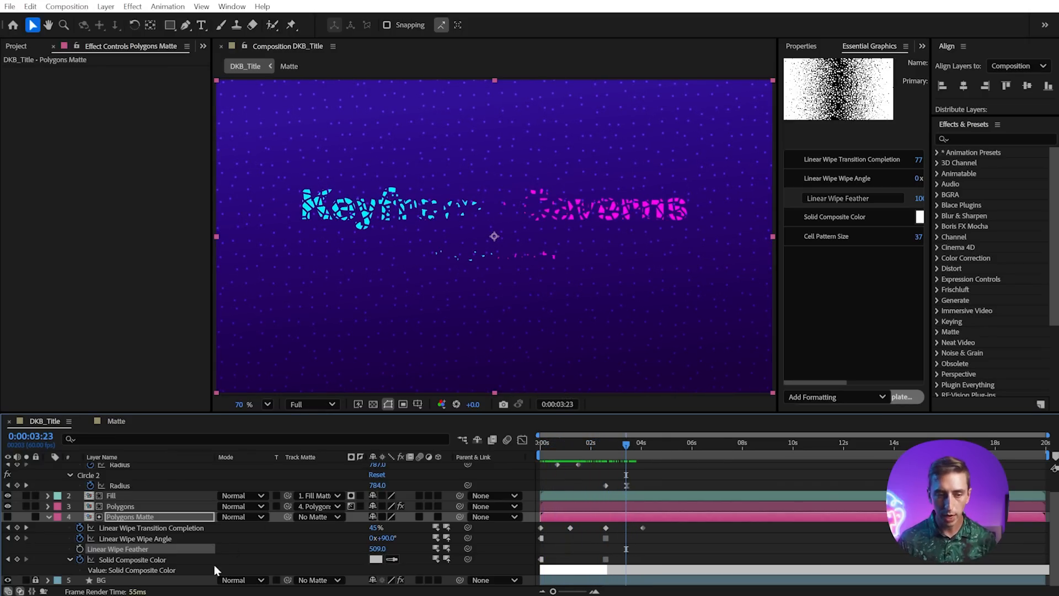
click(79, 549)
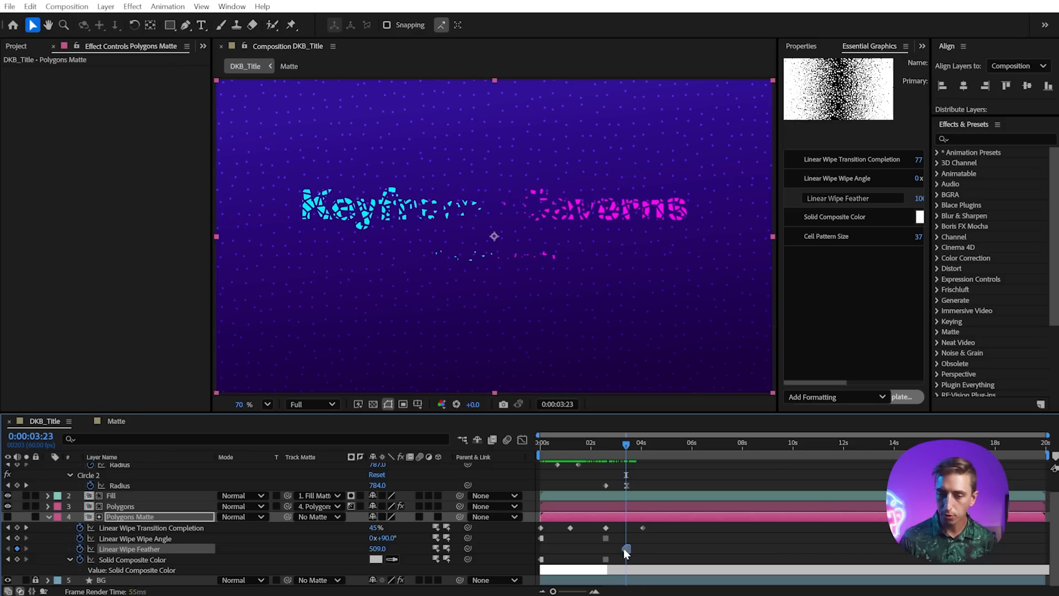
drag(627, 548, 540, 549)
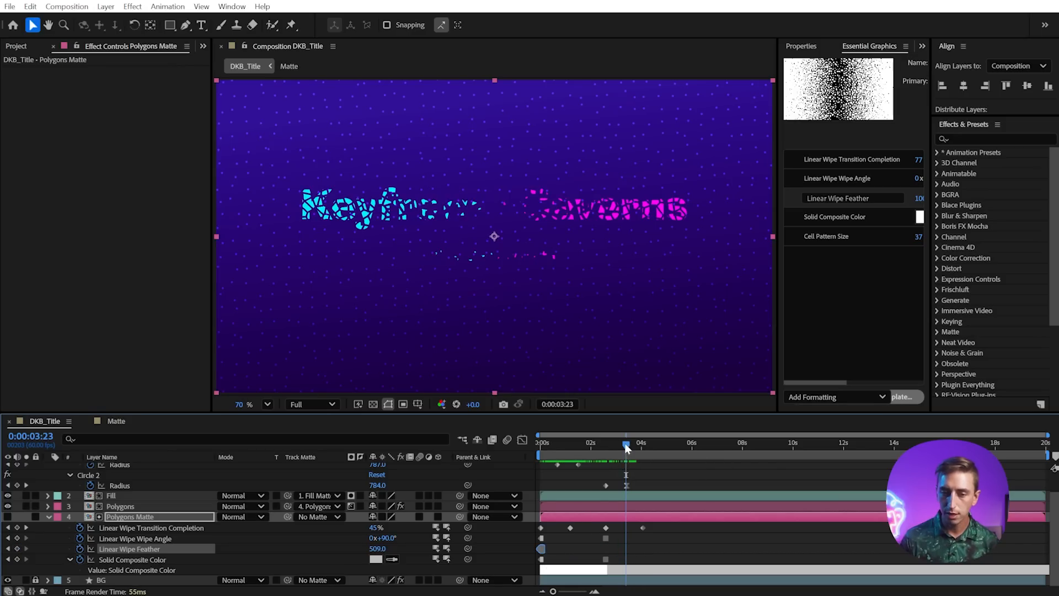
Add a Linear Wipe Feather hold keyframe of 1062 at 0:00:02:35 on the Polygons Matte and preview the exit.
drag(377, 549, 699, 521)
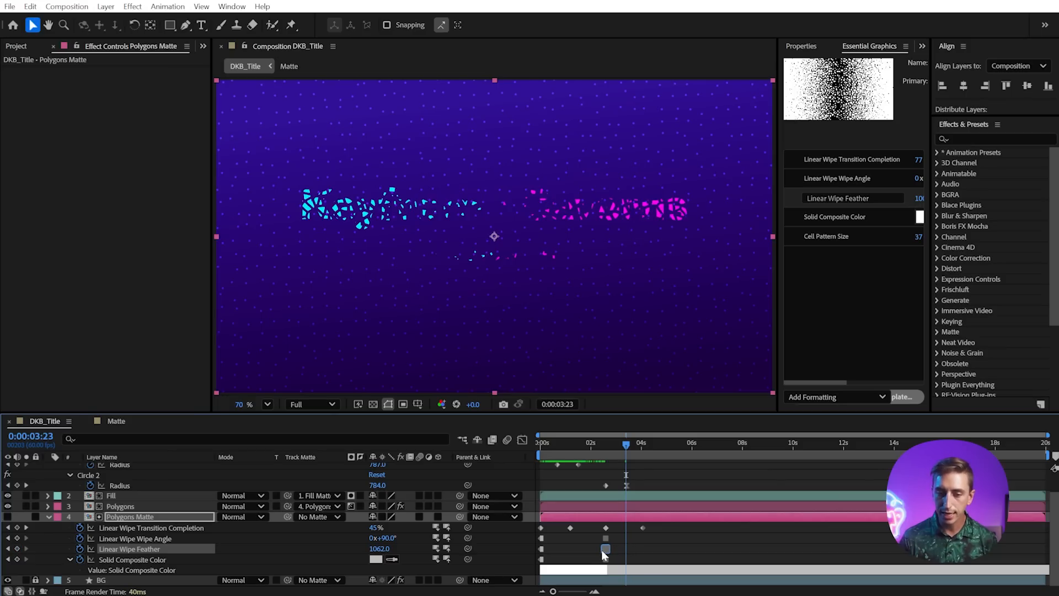
click(605, 444)
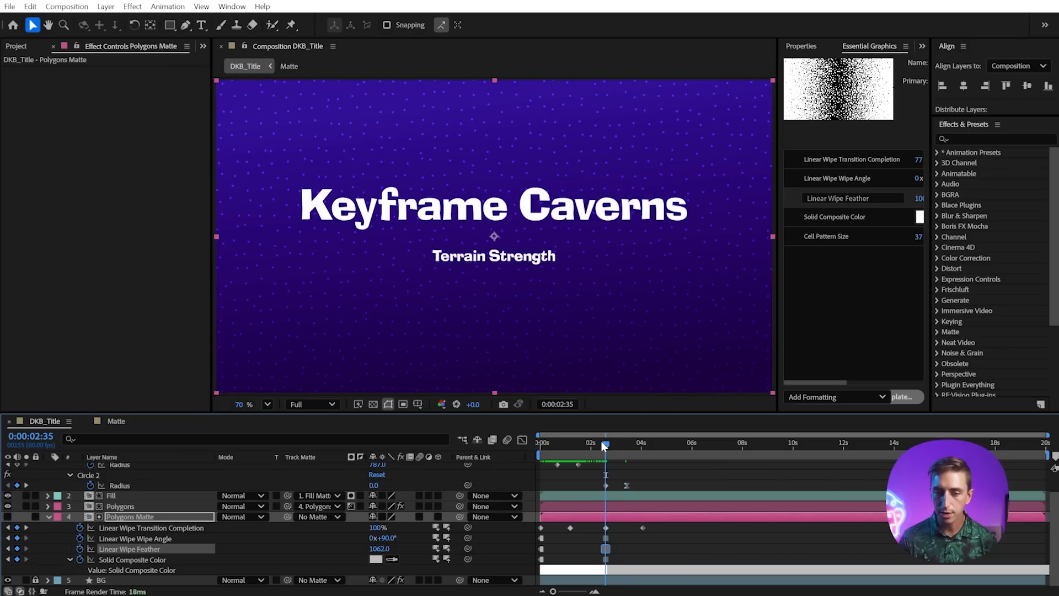
mouse_move(605, 445)
mouse_down()
mouse_move(631, 439)
mouse_move(617, 446)
mouse_up()
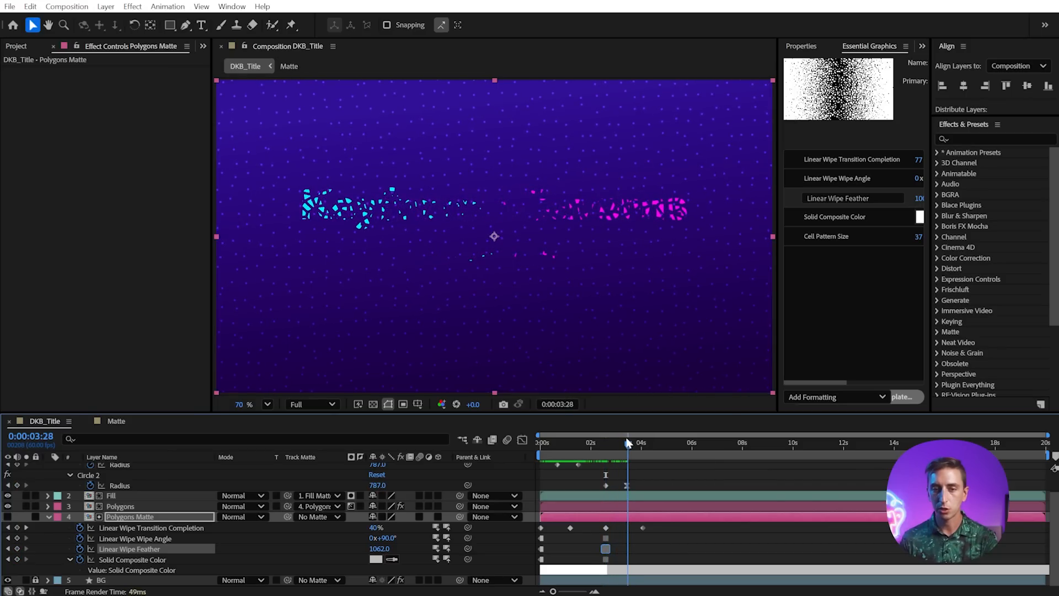
click(603, 443)
key(space)
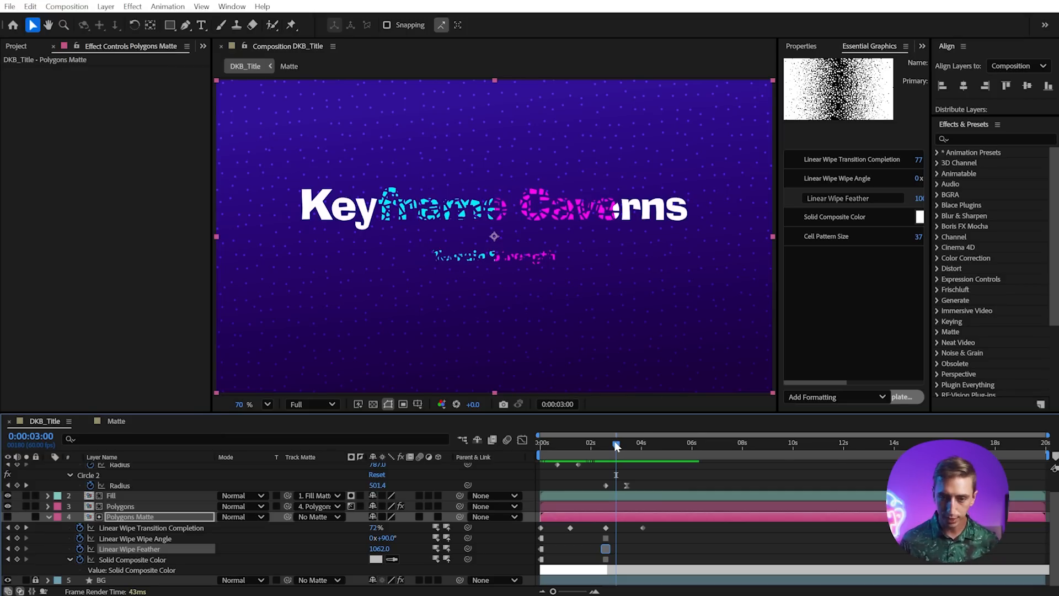
Collapse the layer properties and add a new adjustment layer above all layers in DKB_Title.
click(661, 481)
key(e)
key(e)
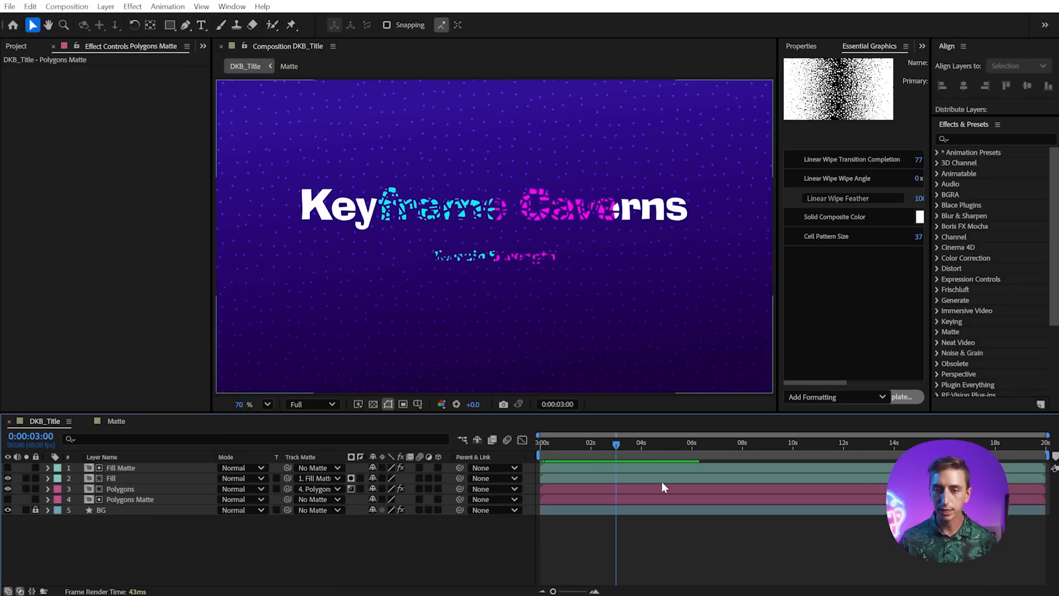
click(106, 6)
mouse_move(116, 21)
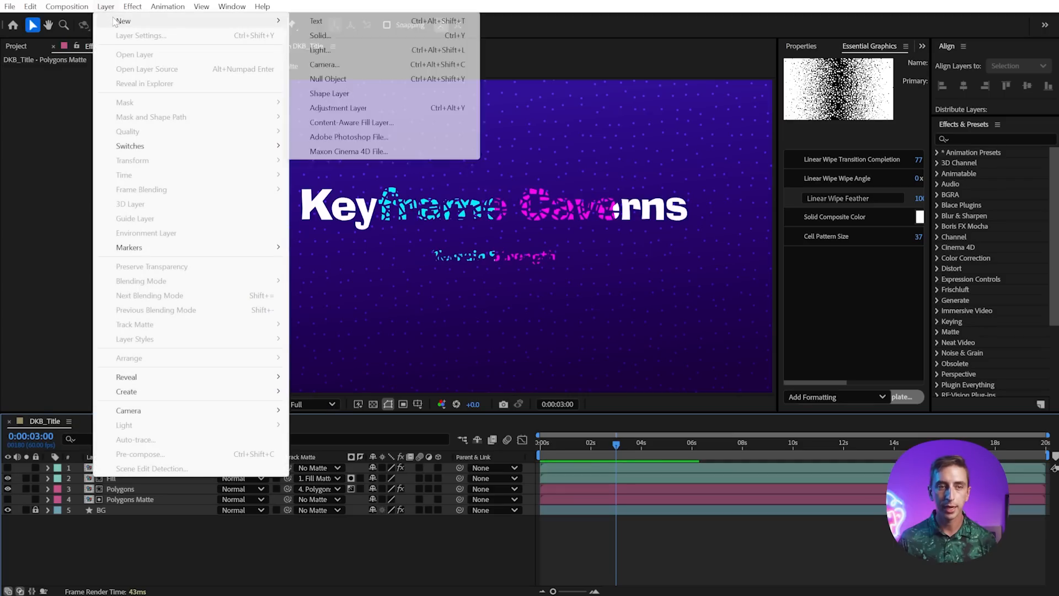
click(369, 108)
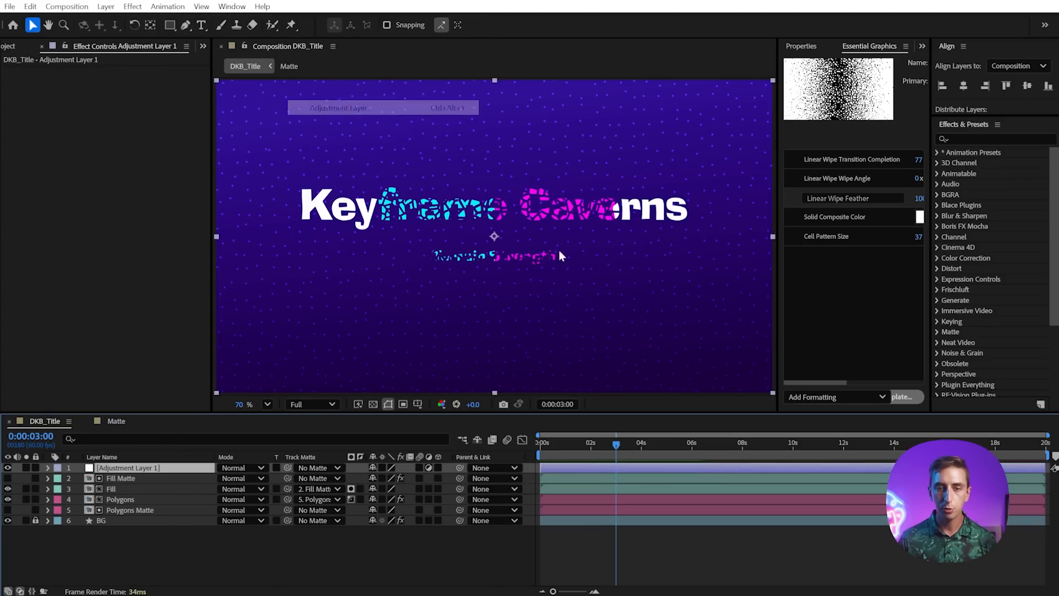
Apply the Displacement Map effect to the adjustment layer and set its Max Horizontal Displacement to 0.
click(959, 140)
text(displace)
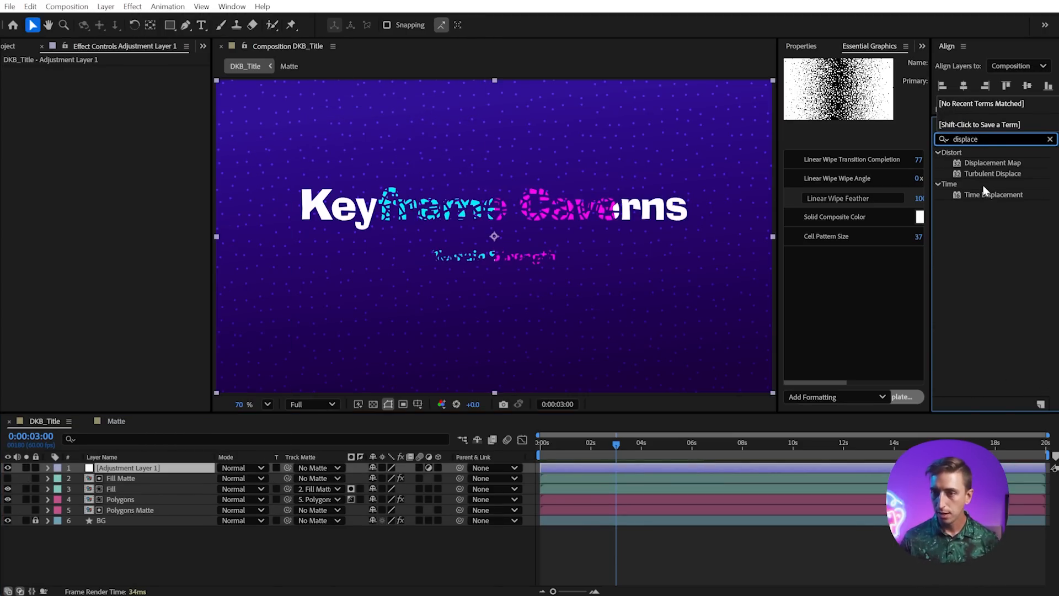
double_click(991, 163)
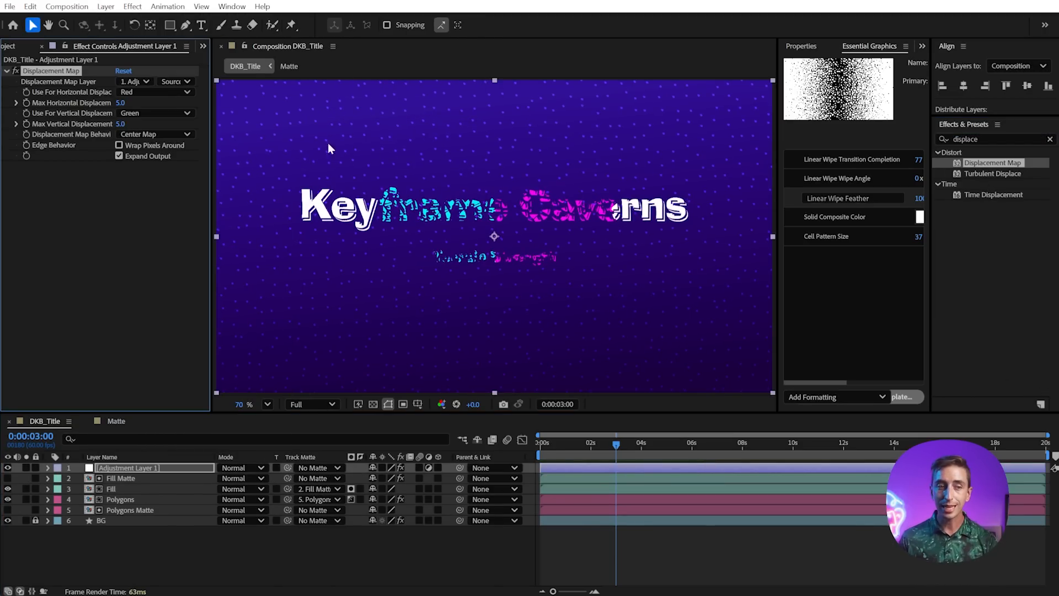
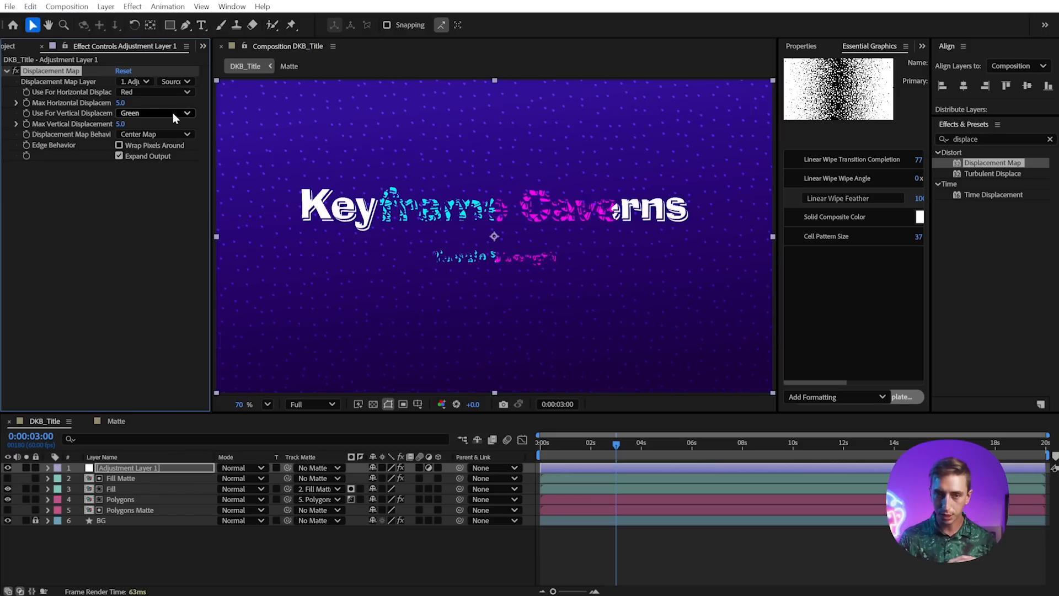
click(120, 104)
text(0)
key(Return)
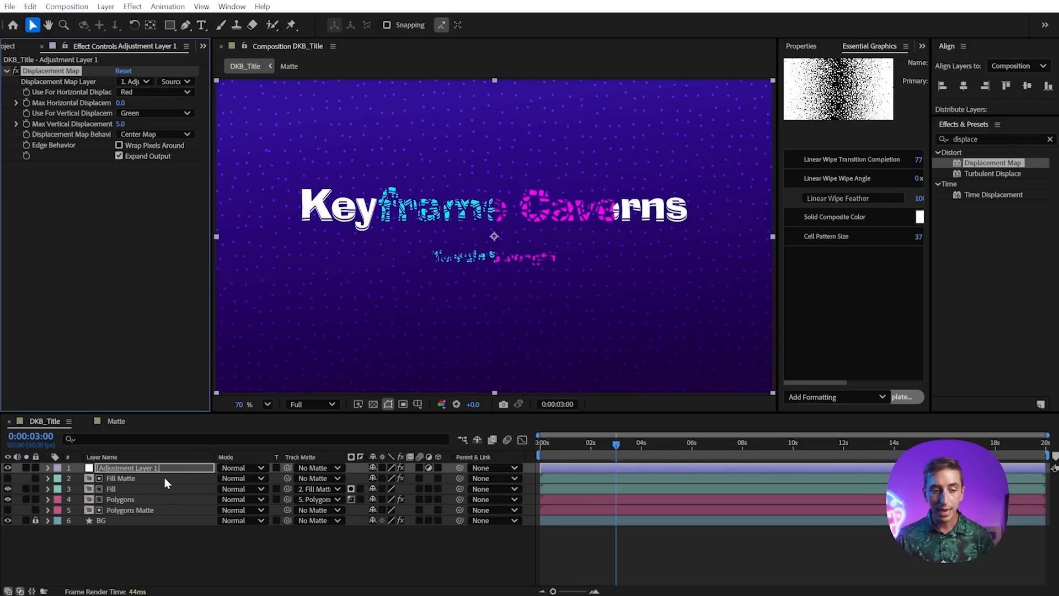
Pre-compose the adjustment layer with the Fill, Polygons and both matte layers into a composition named Displacement.
shift+click(126, 511)
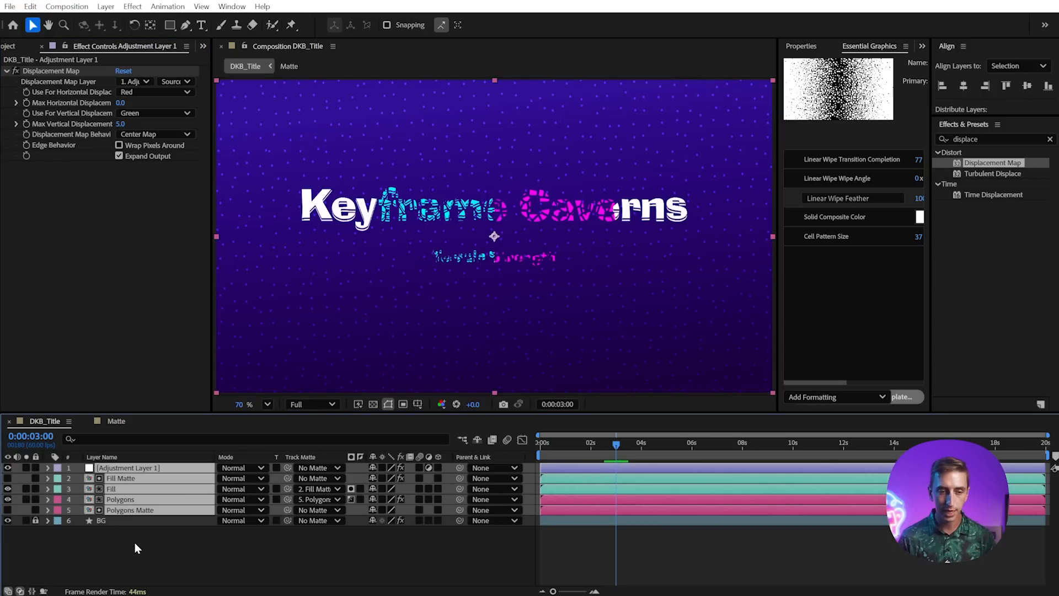
key(ctrl+shift+c)
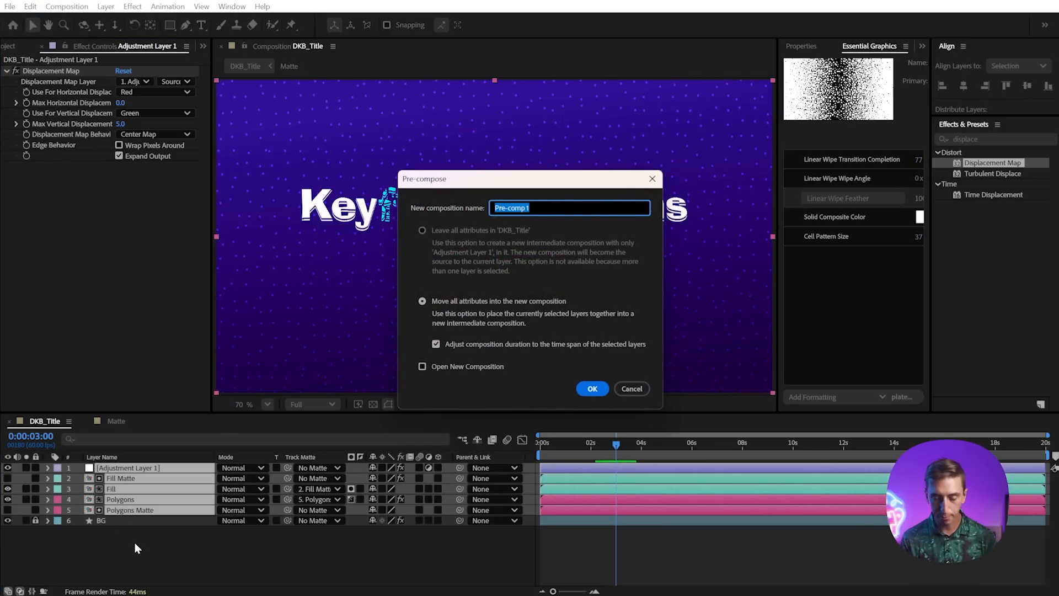
text(Displacement)
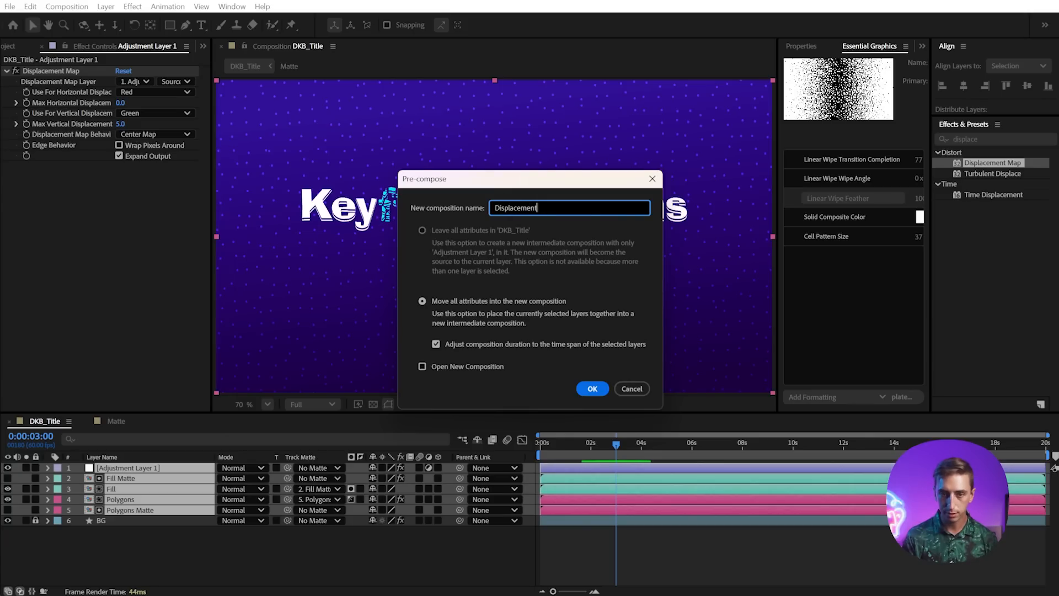
key(Return)
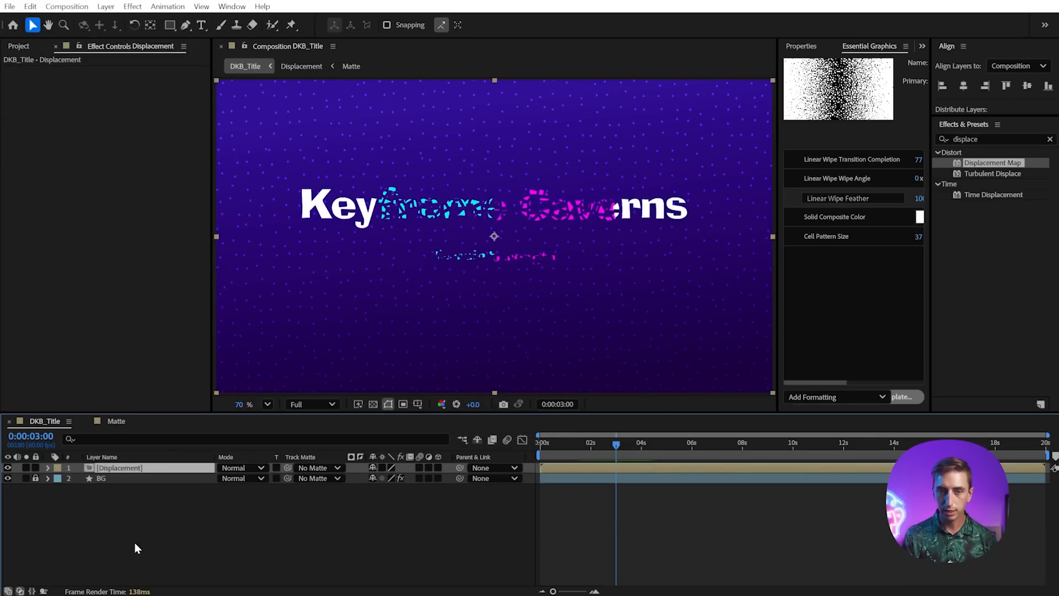
Open the Displacement pre-comp and trim the adjustment layer's start to the exit keyframes at 0:00:02:35.
double_click(124, 470)
mouse_move(616, 444)
mouse_down()
mouse_move(589, 447)
mouse_move(688, 457)
mouse_move(606, 466)
mouse_move(612, 461)
mouse_up()
key(u)
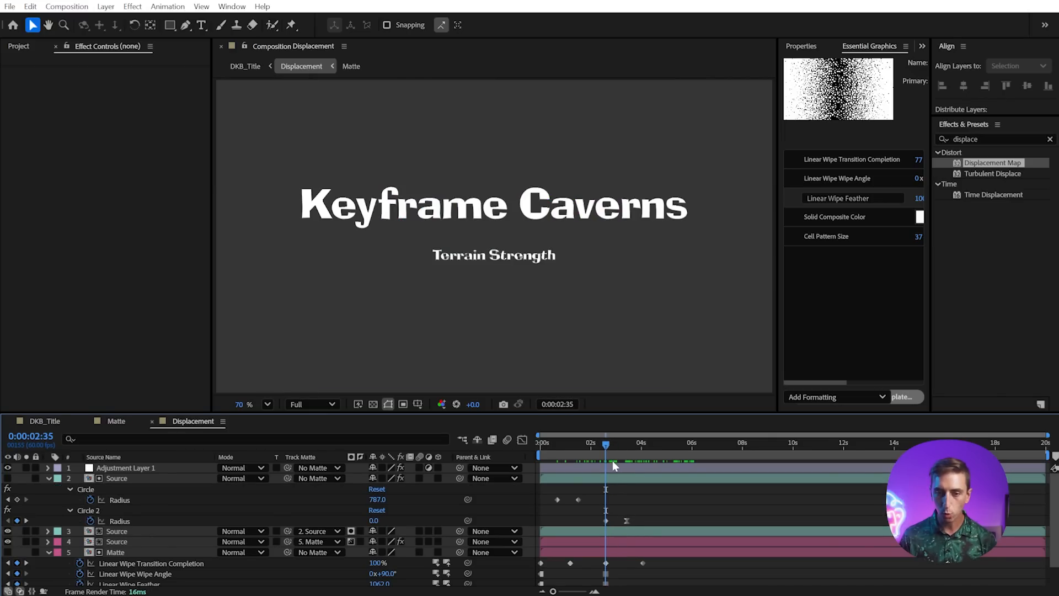
click(612, 467)
key(alt+bracketleft)
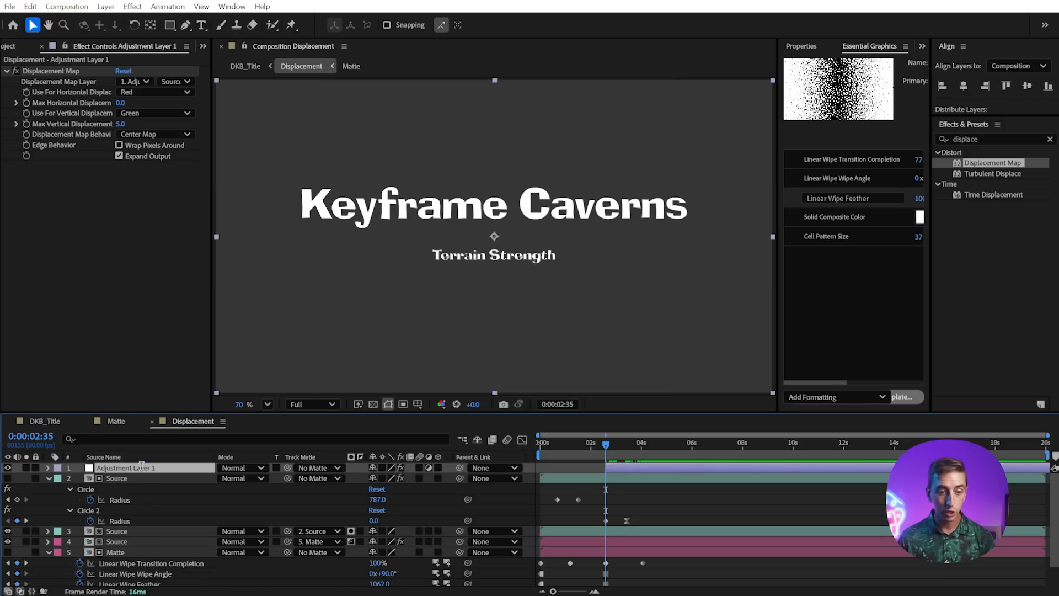
Rename the adjustment layer as Displacement and collapse the revealed keyframe properties.
key(Return)
text(Displacement)
key(Return)
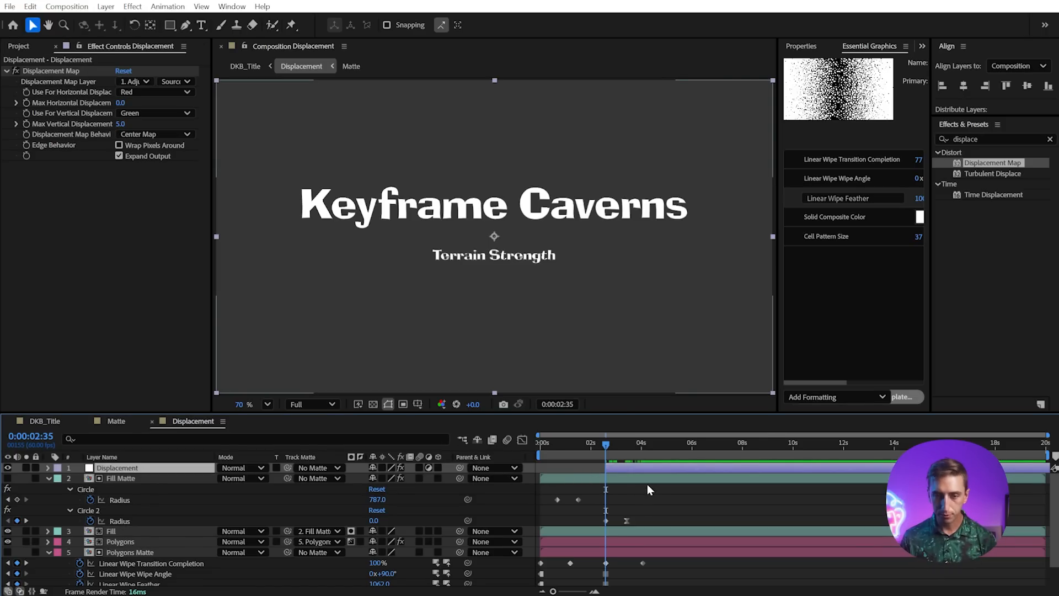
key(u)
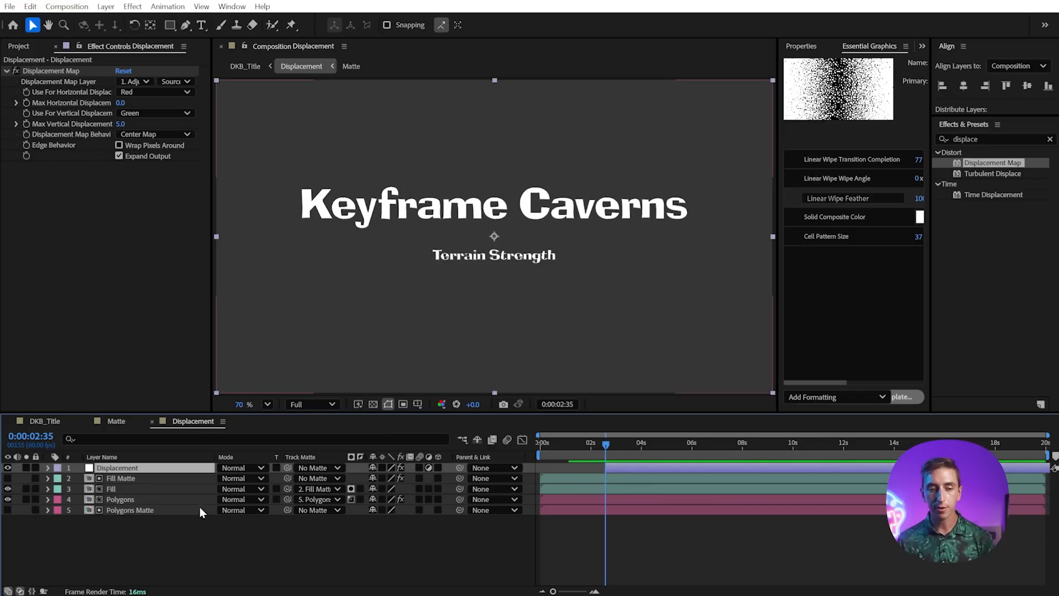
Copy the Gradient layer from the Matte composition to the top of the Displacement composition and move it down below the text.
click(116, 422)
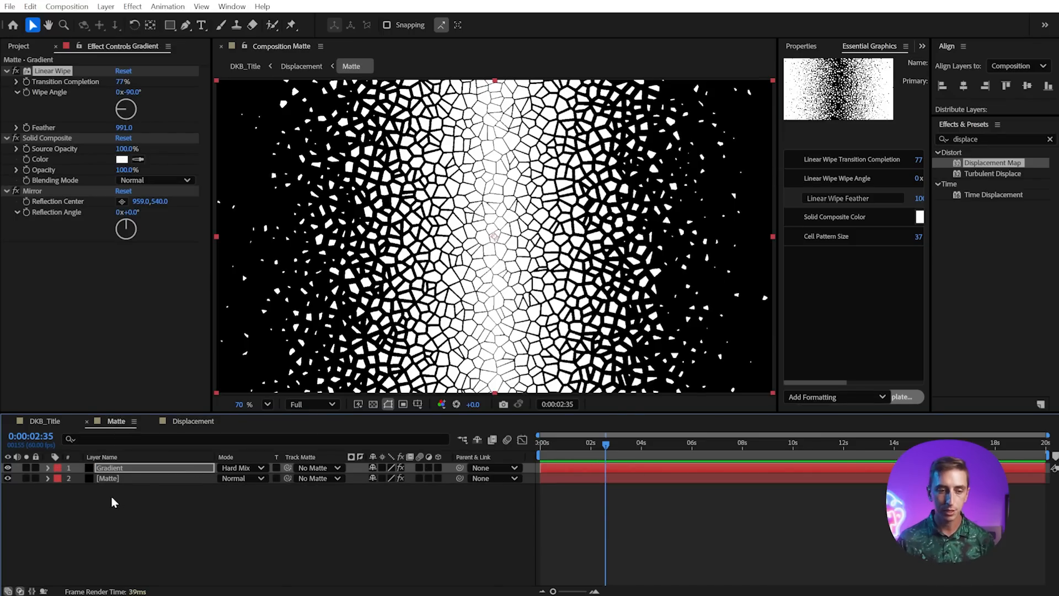
click(113, 471)
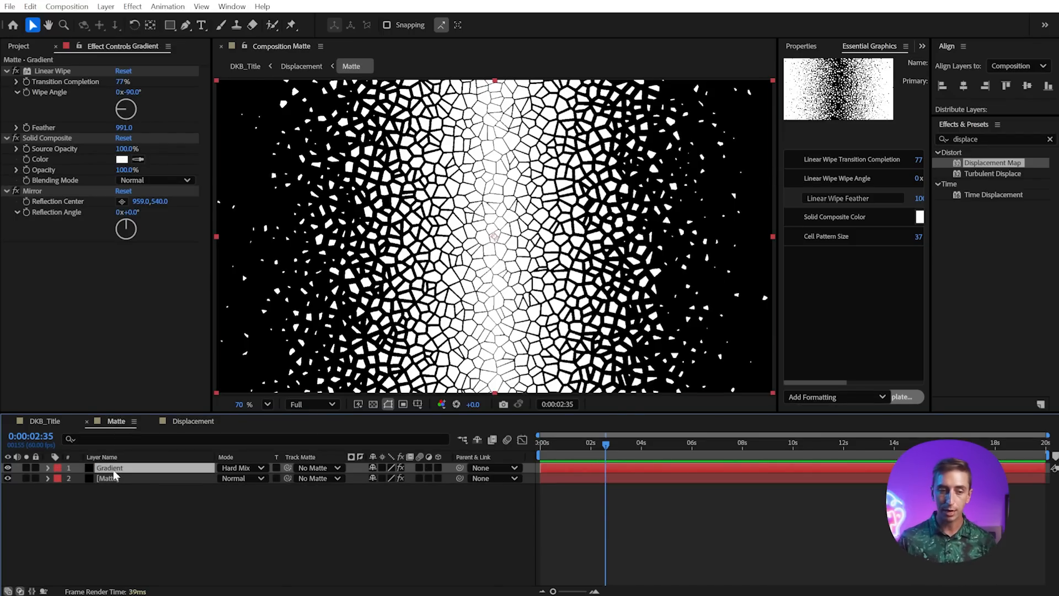
click(194, 422)
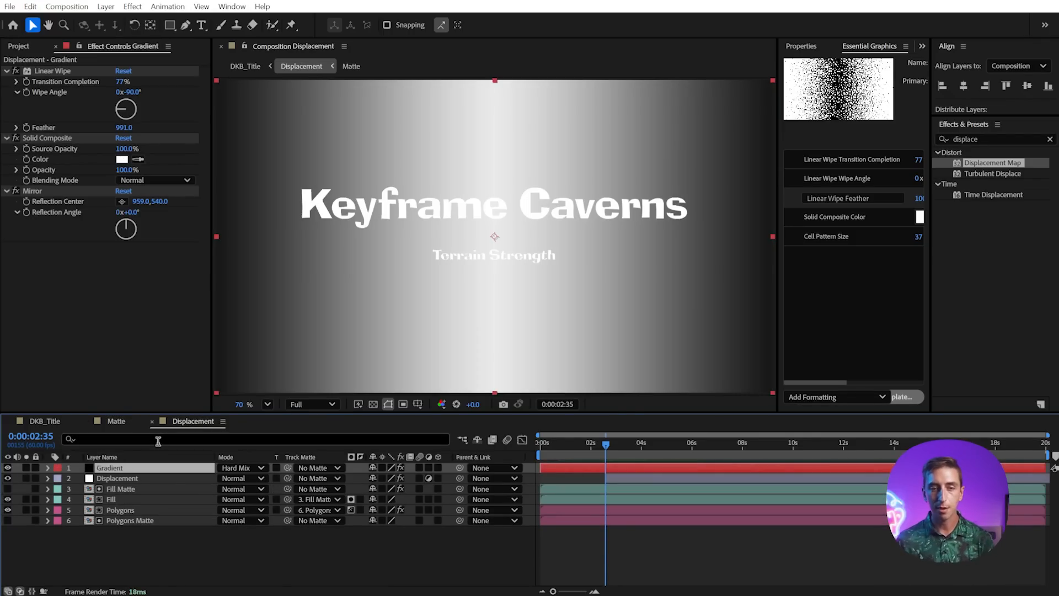
drag(459, 302, 450, 506)
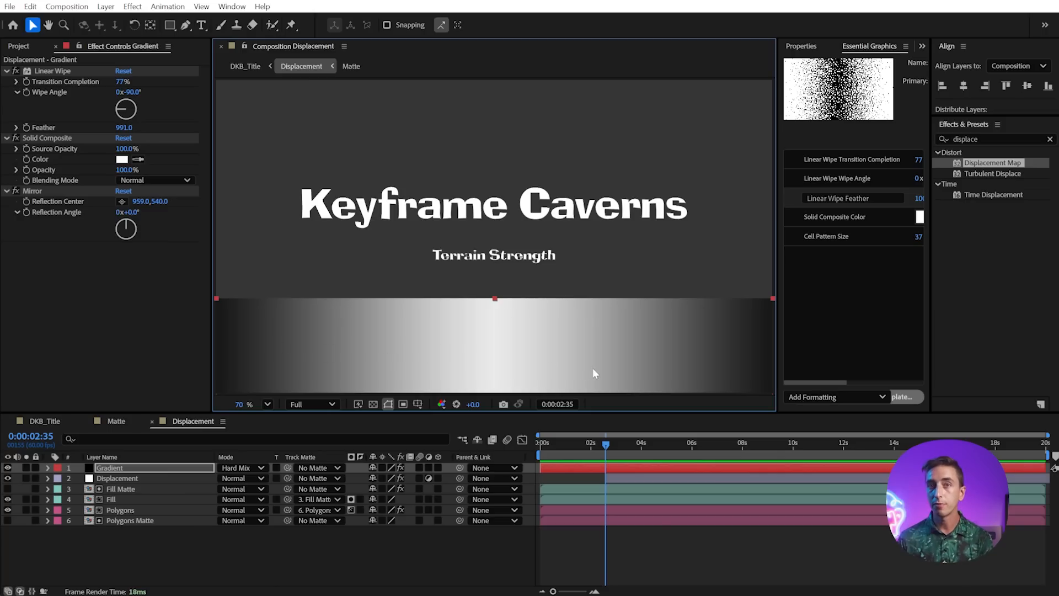
Set the Displacement layer's map source to Gradient with Effects & Masks and its Max Vertical Displacement to 103.
click(133, 478)
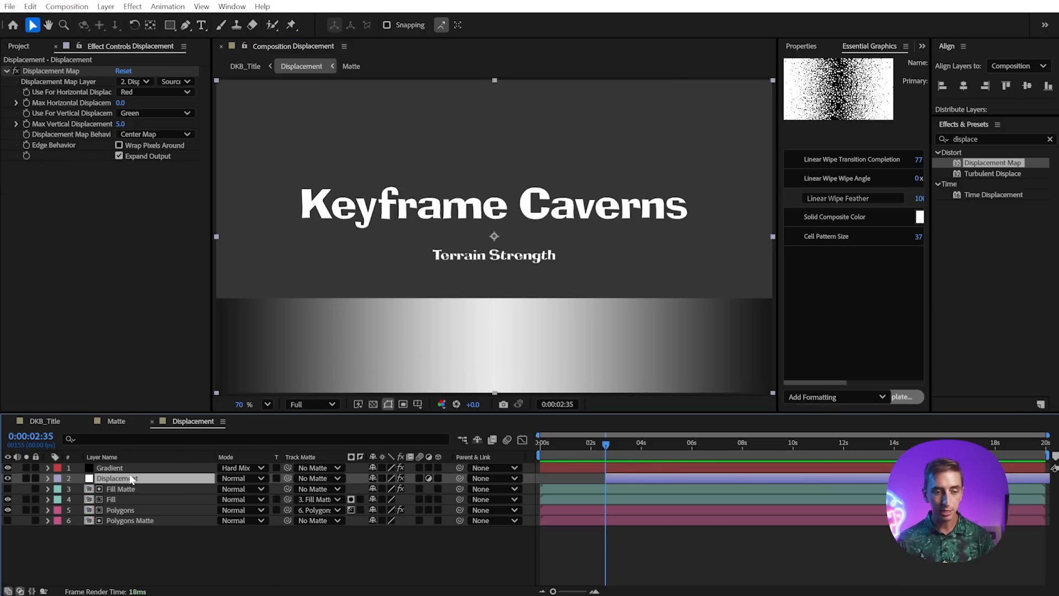
click(130, 82)
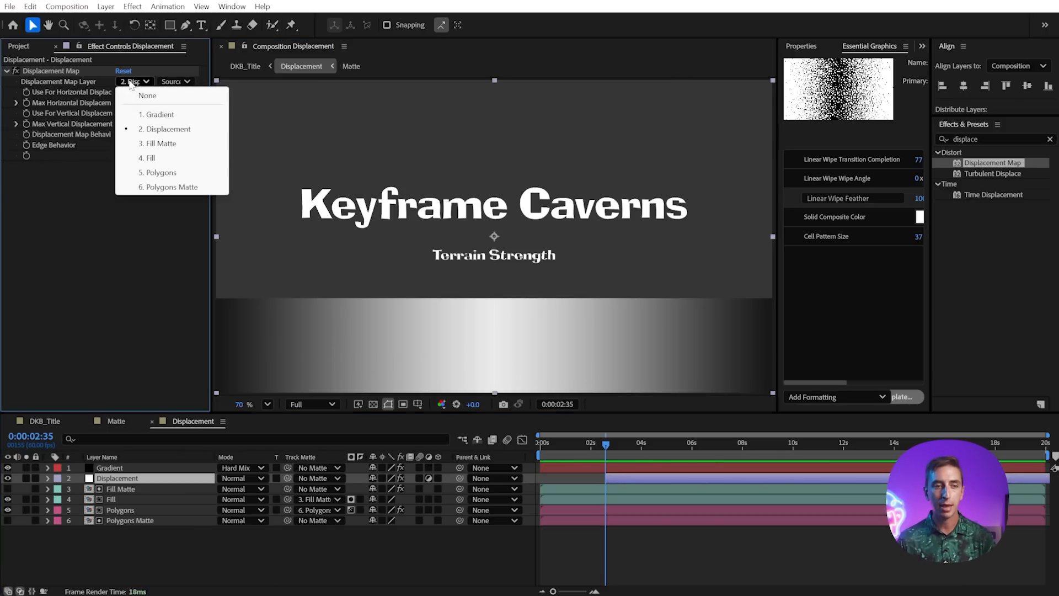
click(160, 114)
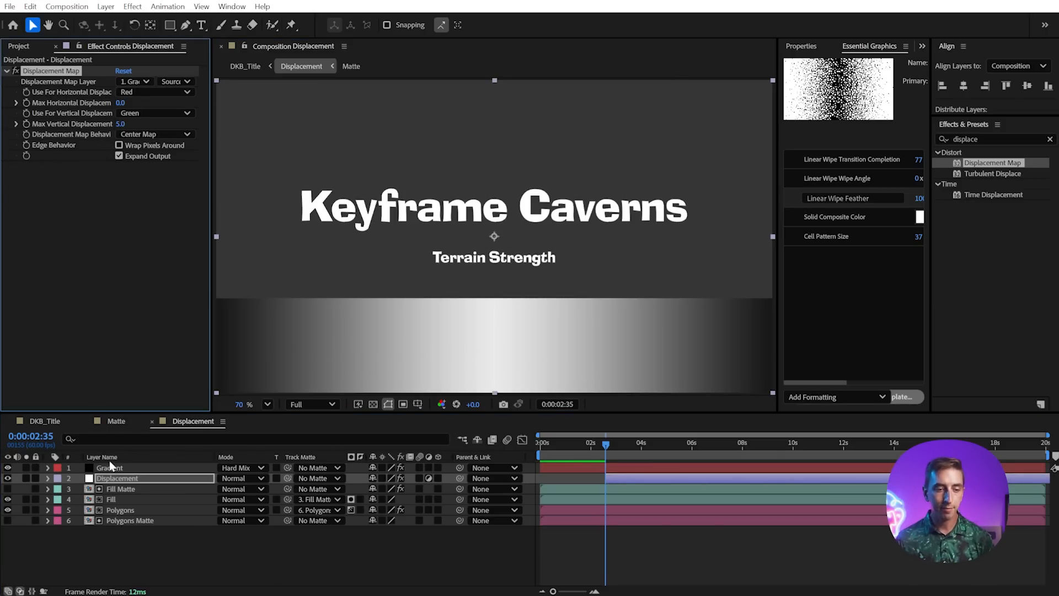
click(176, 81)
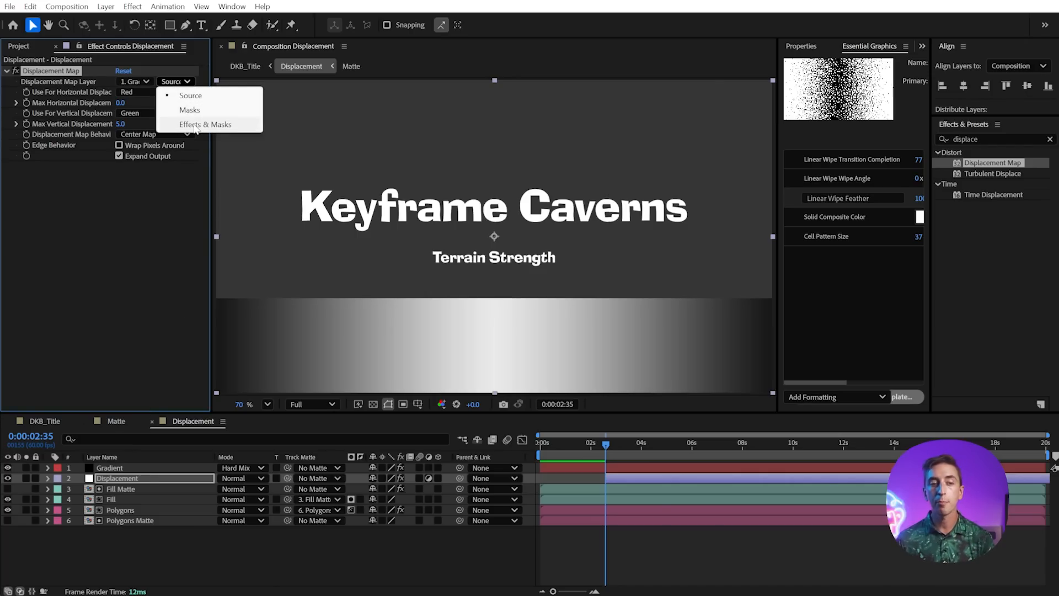
click(196, 125)
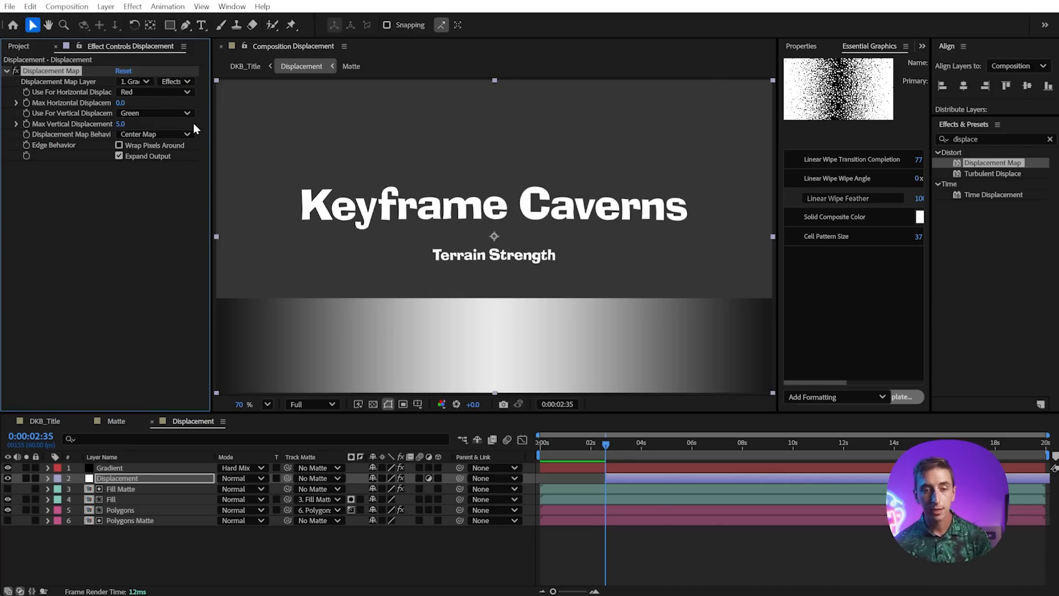
drag(119, 124, 180, 118)
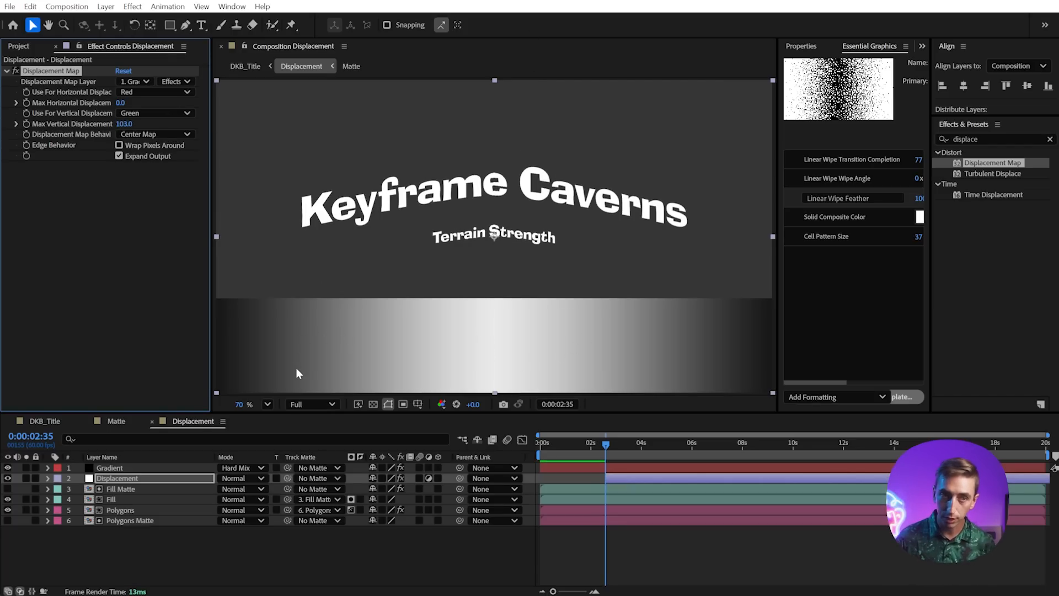
Set the Gradient layer's Mirror Reflection Angle to 180°.
click(157, 468)
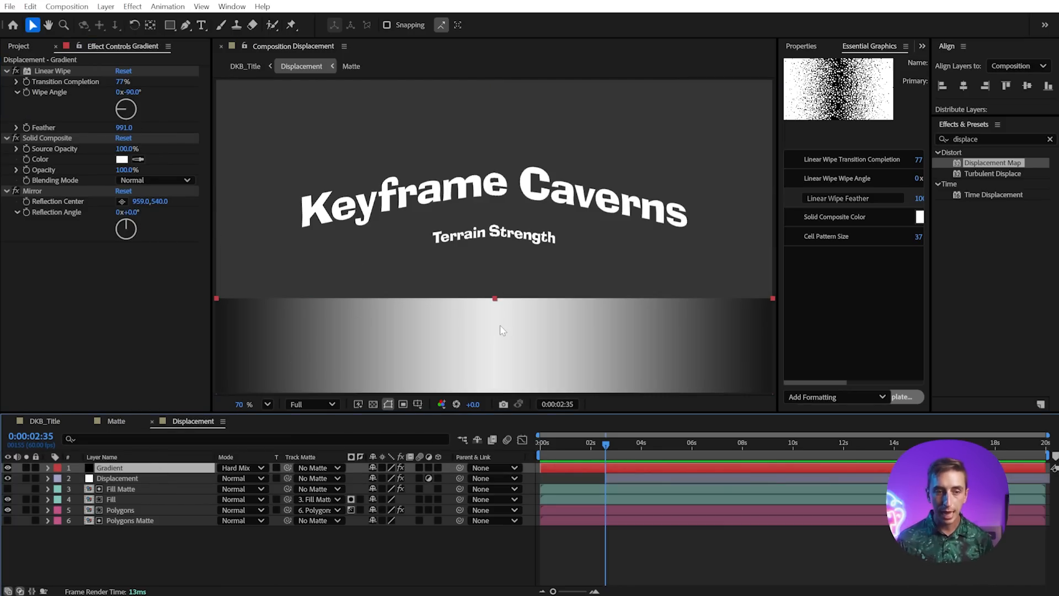
drag(126, 221, 131, 237)
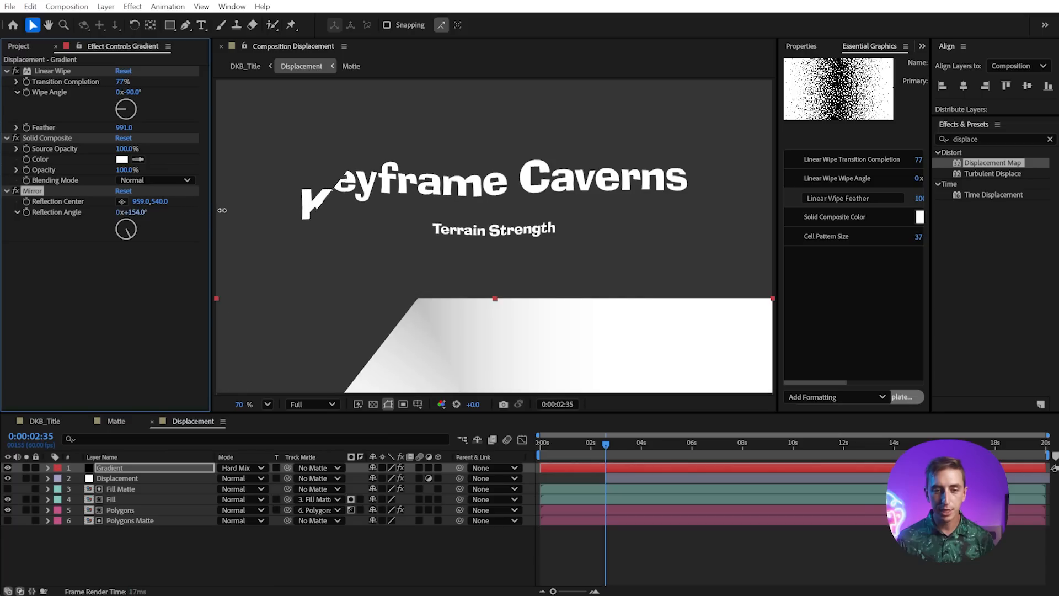
drag(222, 210, 224, 210)
click(144, 213)
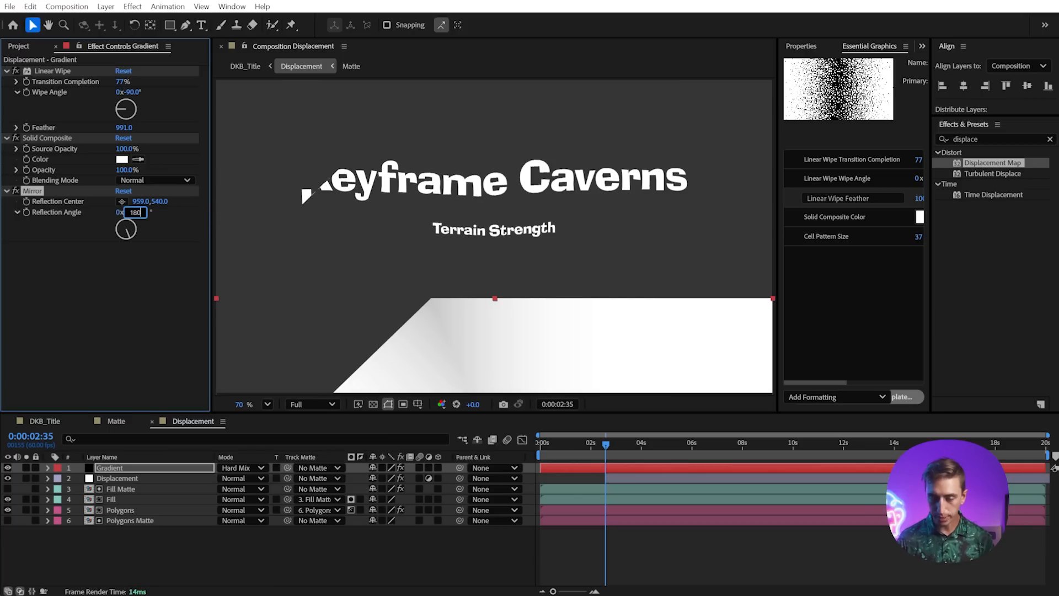
text(180)
key(Return)
Set the Gradient's Linear Wipe Transition Completion to 13% and Feather to 1408, and hide the layer.
drag(123, 82, 91, 95)
drag(122, 128, 409, 169)
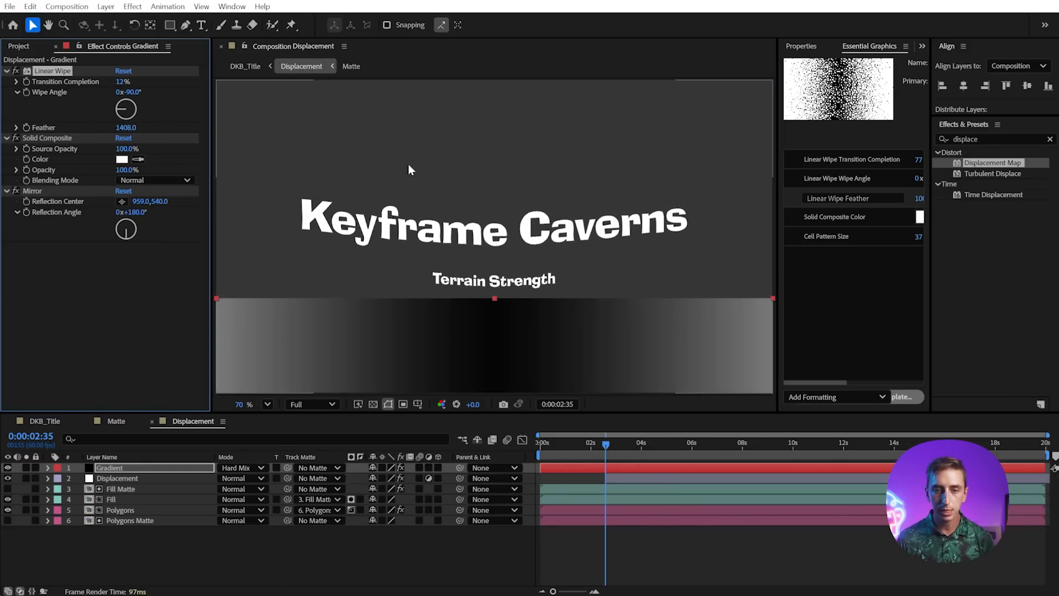
drag(114, 81, 115, 80)
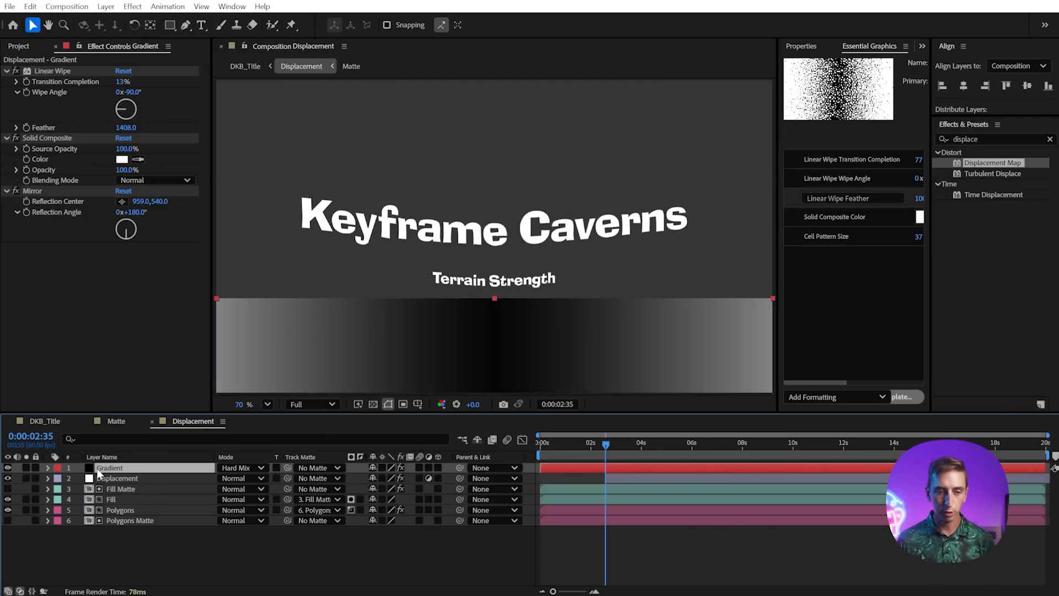
click(7, 468)
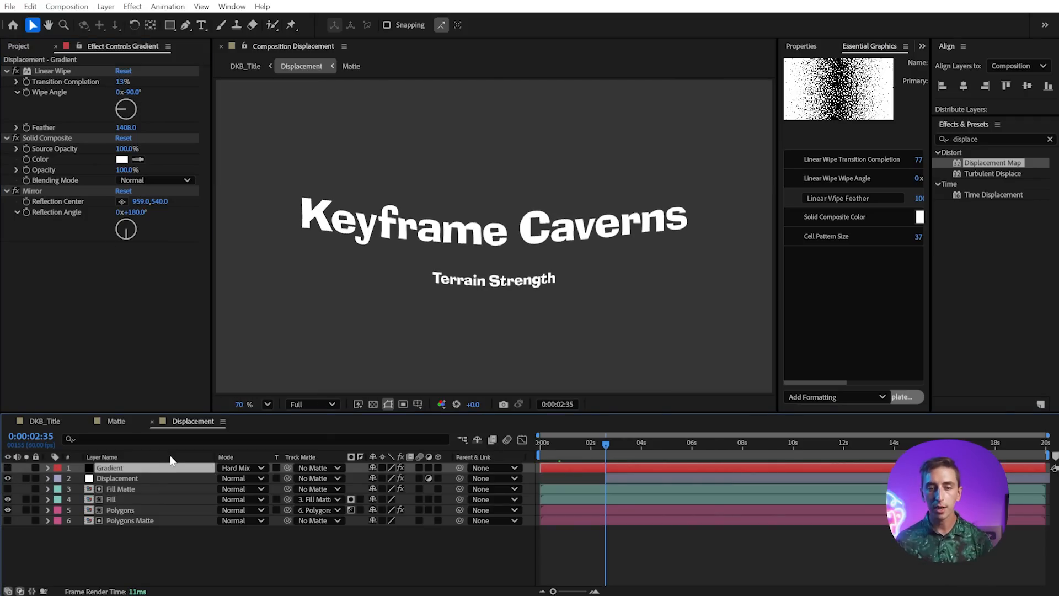
Set the Displacement layer's Max Vertical Displacement to 0 and keyframe it at 0:00:02:35.
click(126, 479)
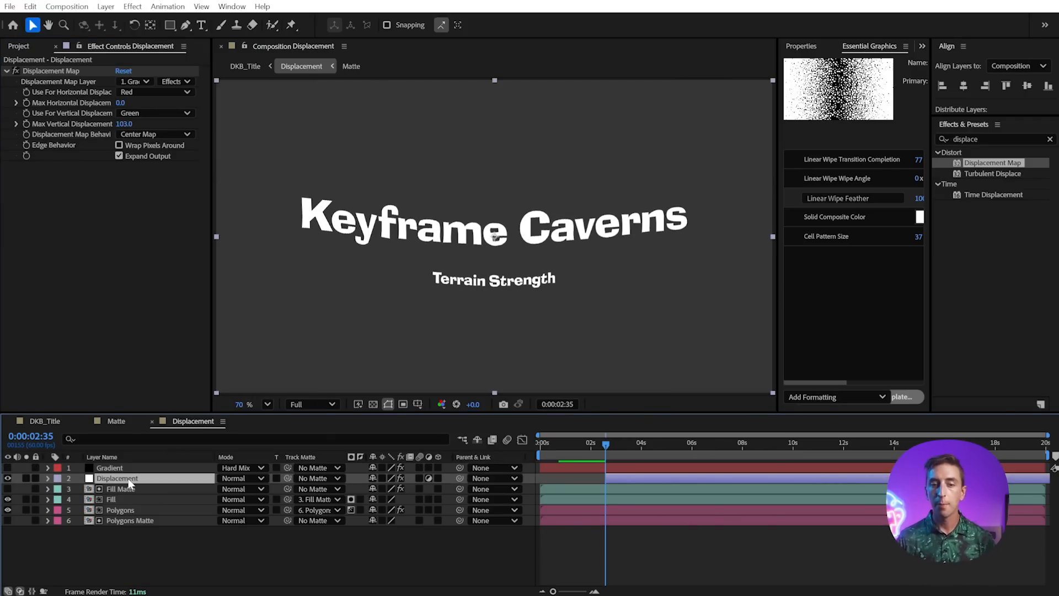
drag(122, 124, 83, 132)
click(124, 124)
text(20)
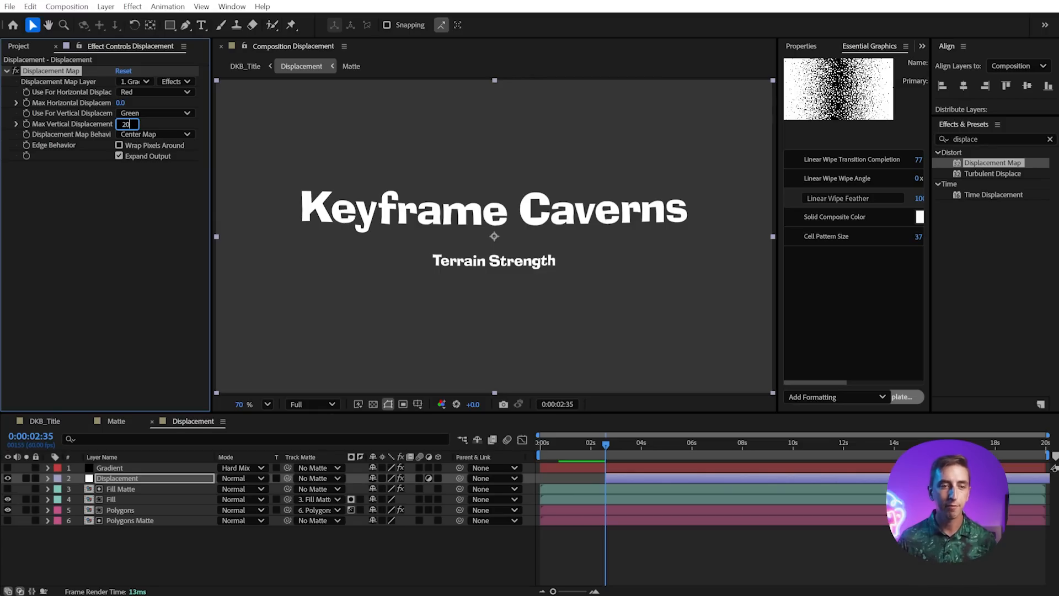
text(0)
key(Return)
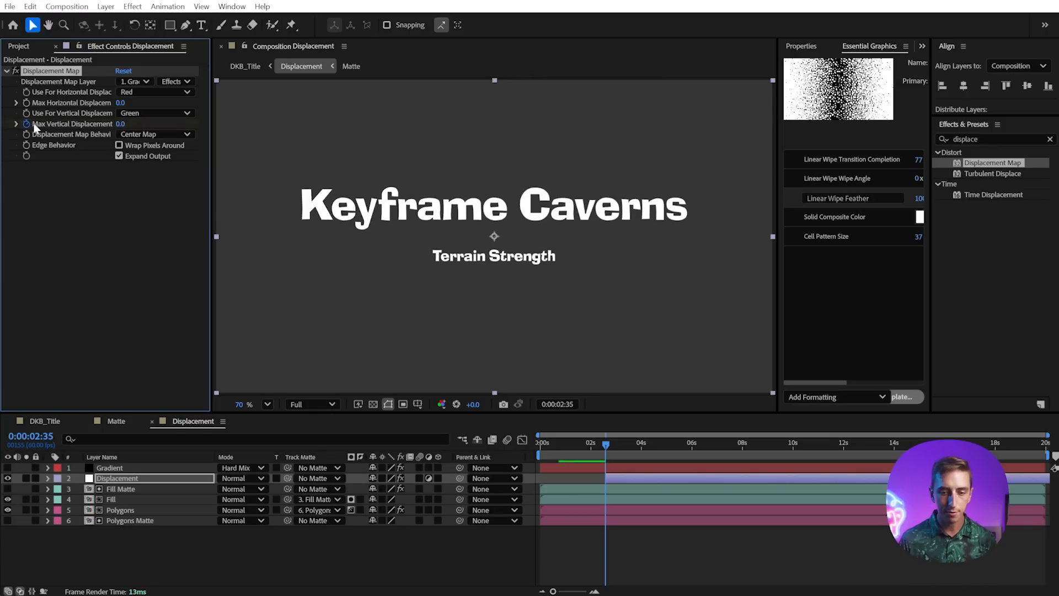
Add a Max Vertical Displacement keyframe of 98 at 0:00:03:43 and apply Easy Ease to the first keyframe.
drag(607, 442, 634, 441)
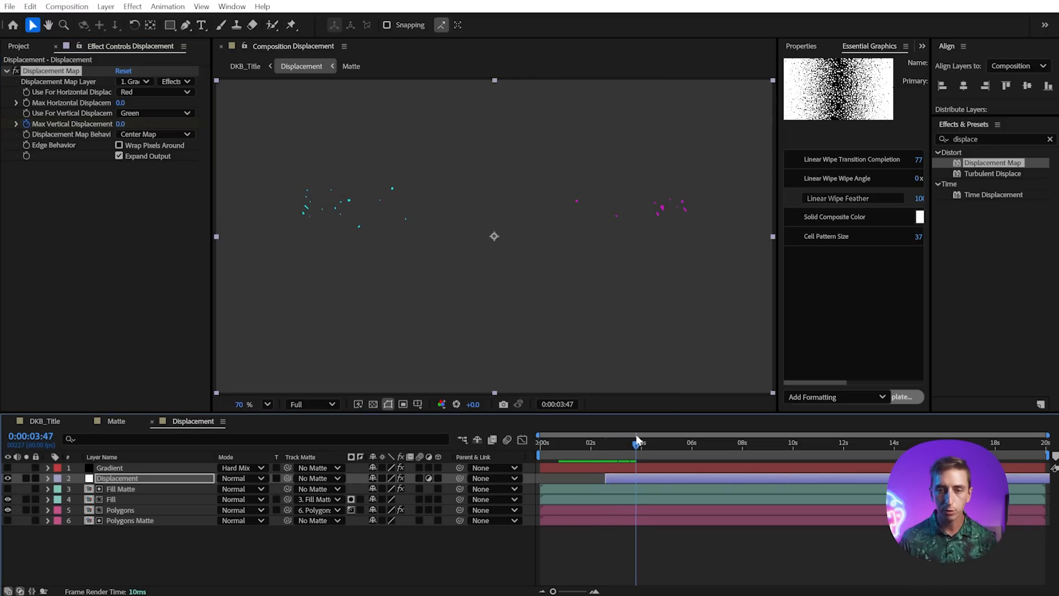
drag(122, 123, 177, 122)
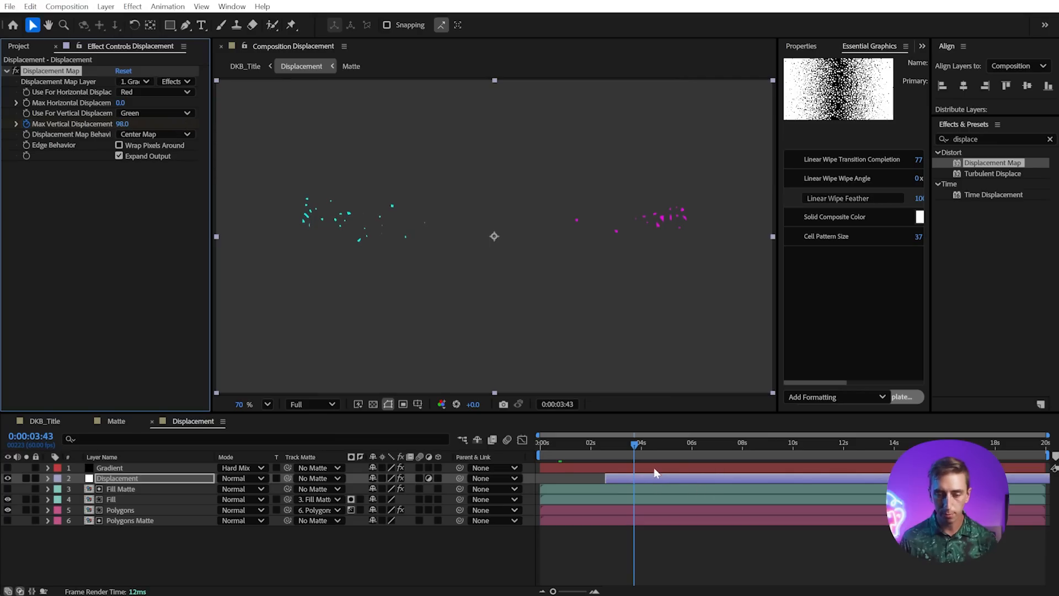
key(u)
click(606, 499)
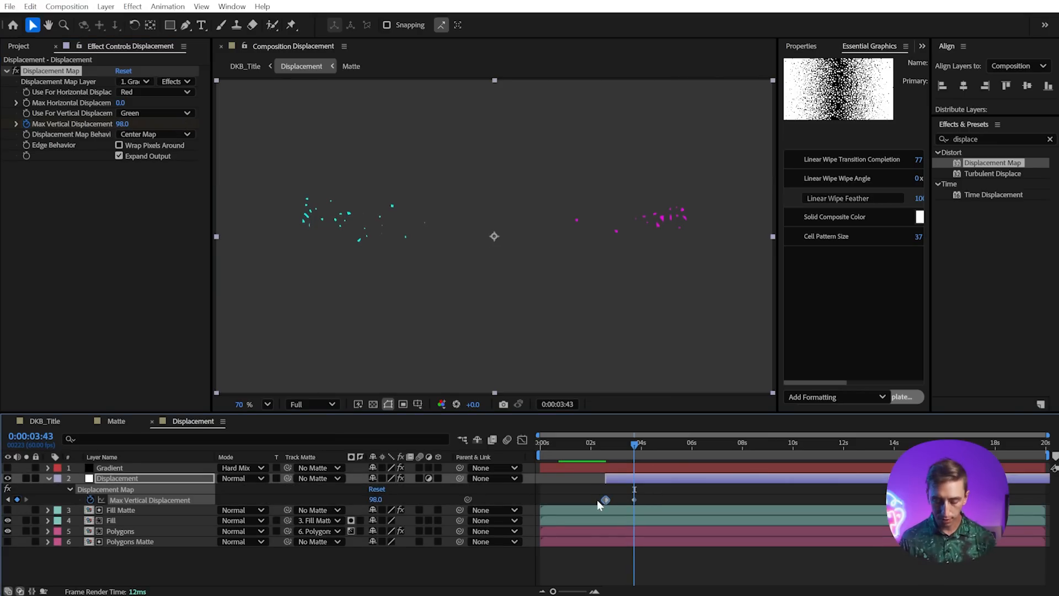
key(F9)
click(597, 442)
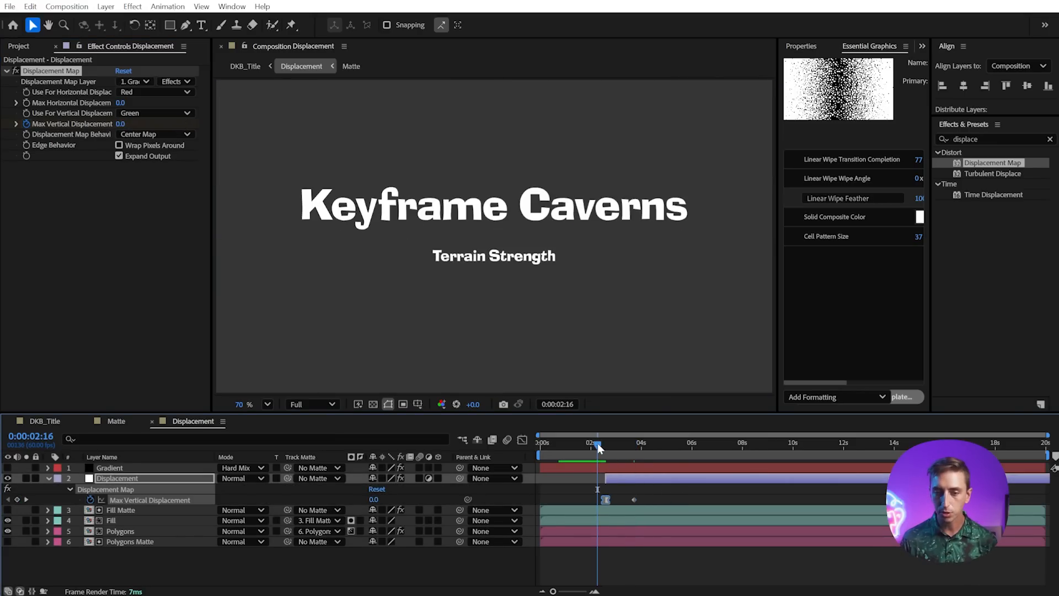
Move the second Max Vertical Displacement keyframe to about 0:00:04:05 and preview the text's exit.
key(space)
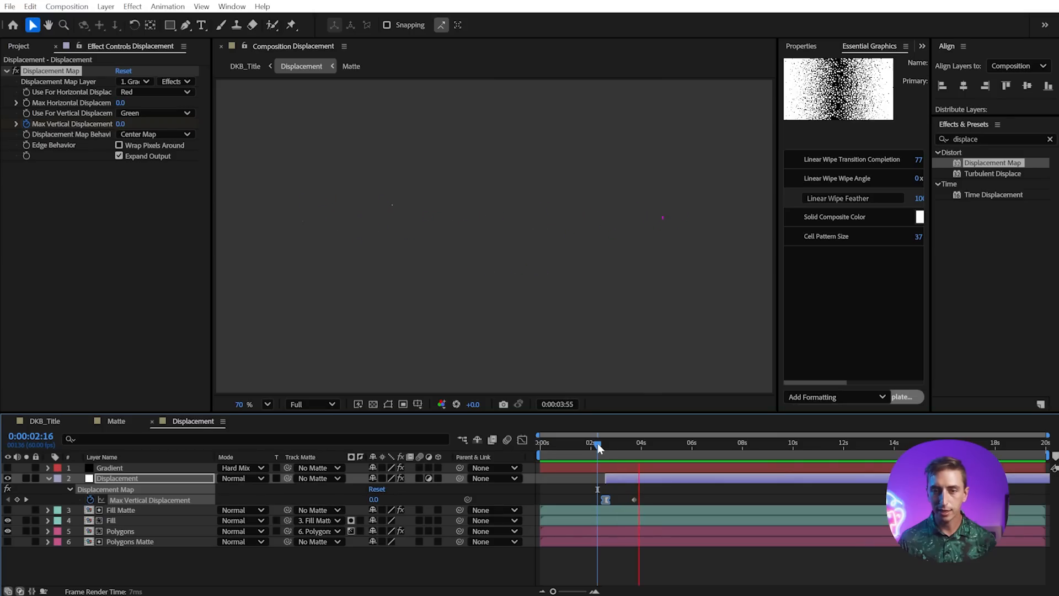
drag(598, 443, 643, 443)
click(634, 499)
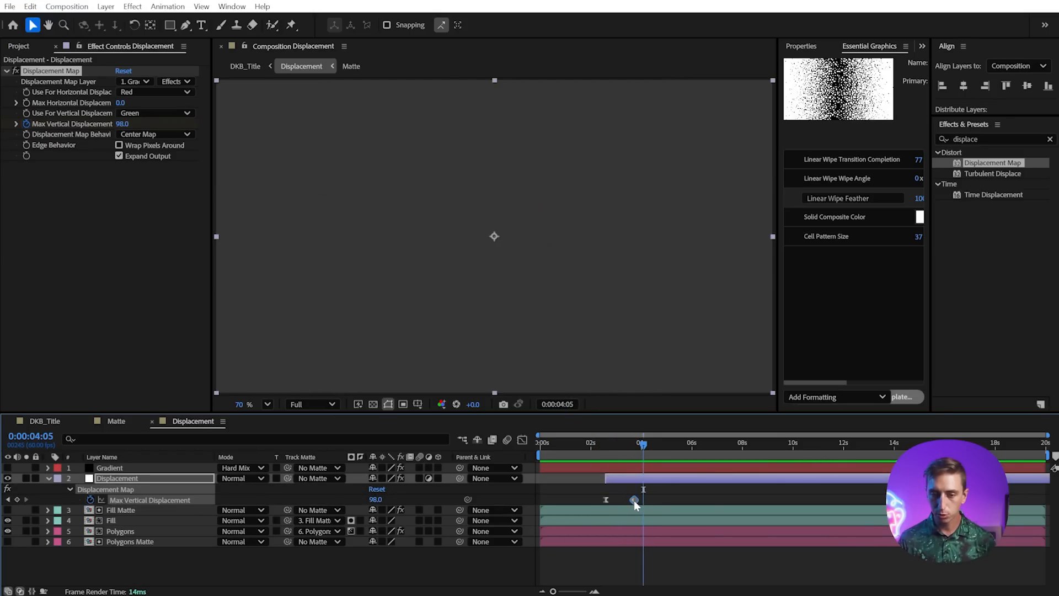
drag(634, 499, 642, 500)
drag(652, 446, 597, 444)
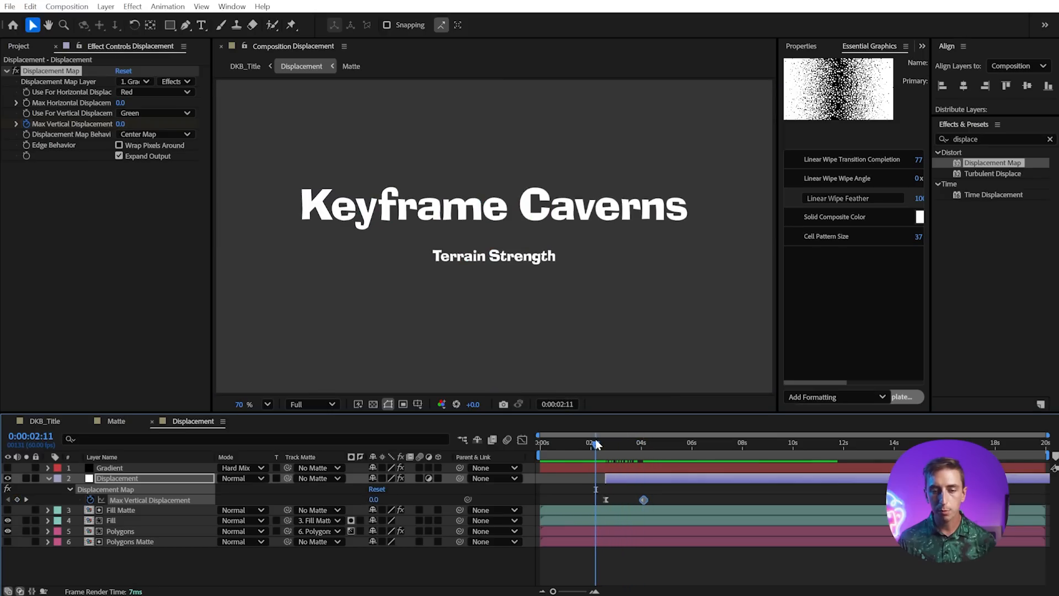
key(space)
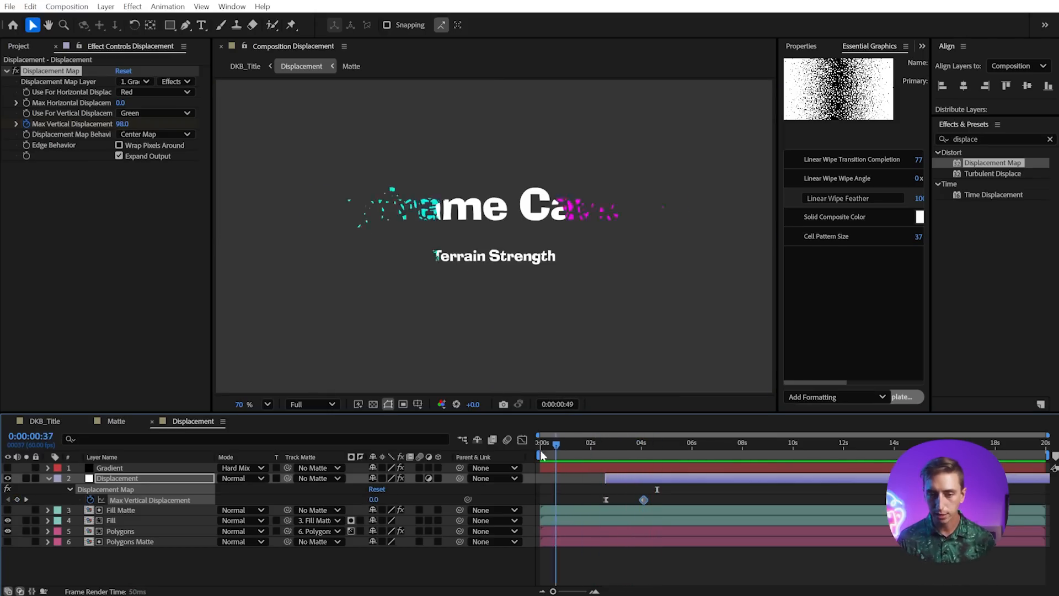
Play the DKB_Title composition from the start and check the exit animation around 0:00:03:16.
click(50, 421)
key(Home)
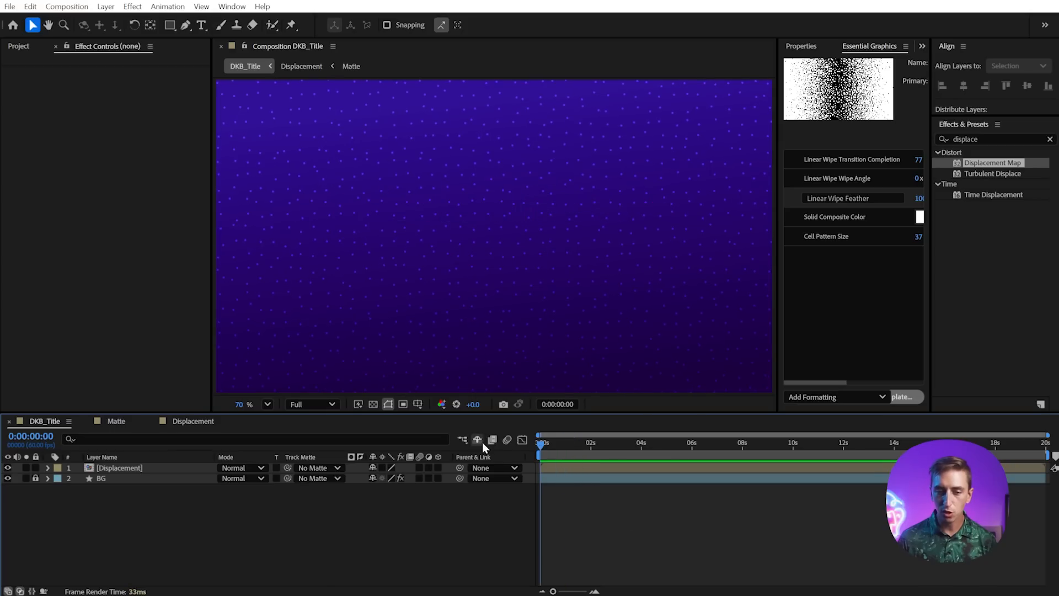
key(space)
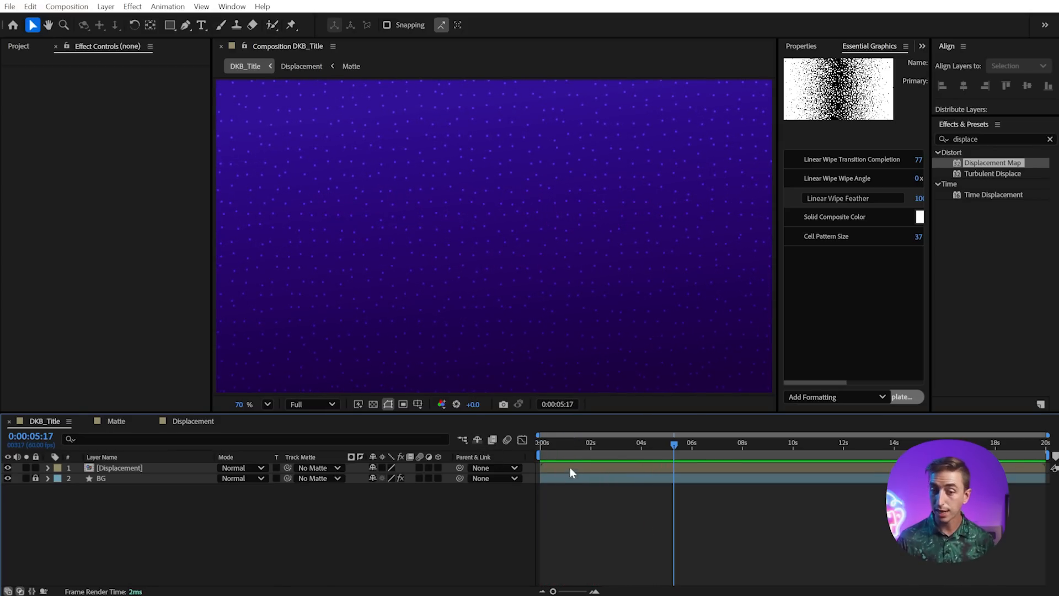
drag(579, 450, 622, 449)
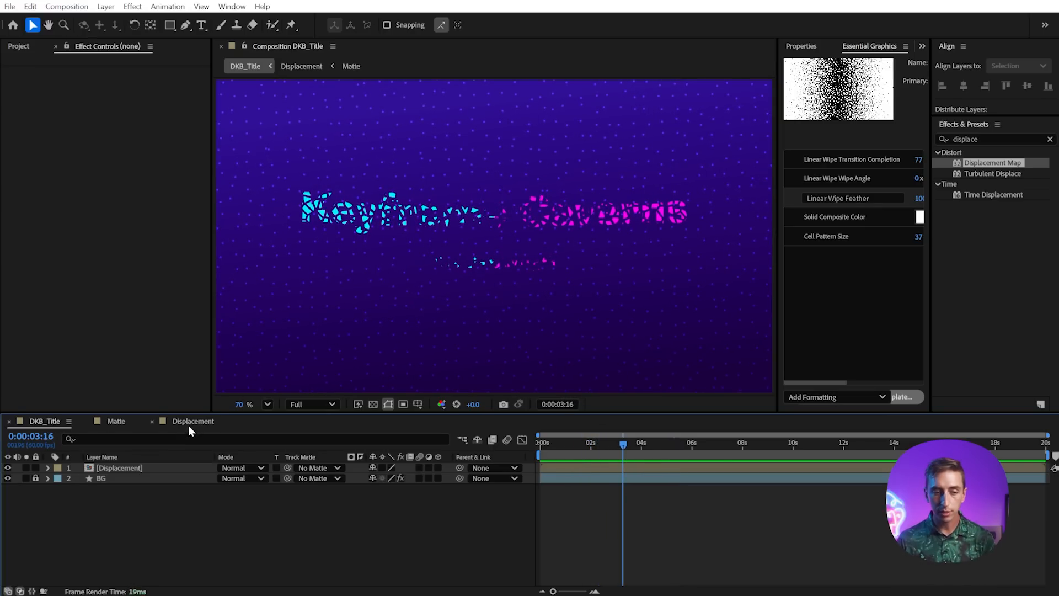
Expose the Cell Pattern Evolution of the Matte composition's [Matte] layer as an Essential Graphics property.
click(116, 422)
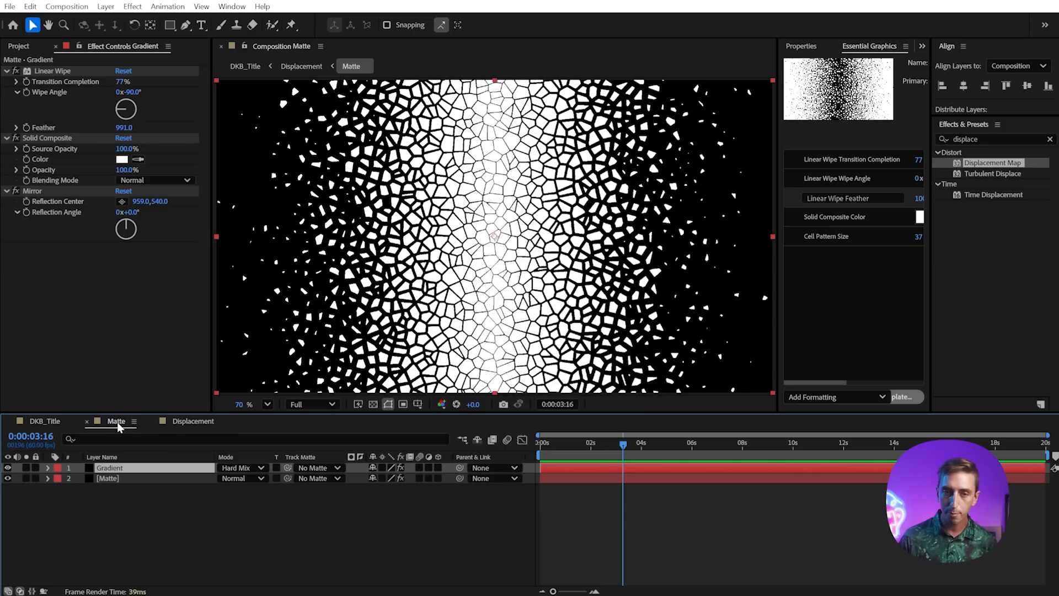
click(108, 480)
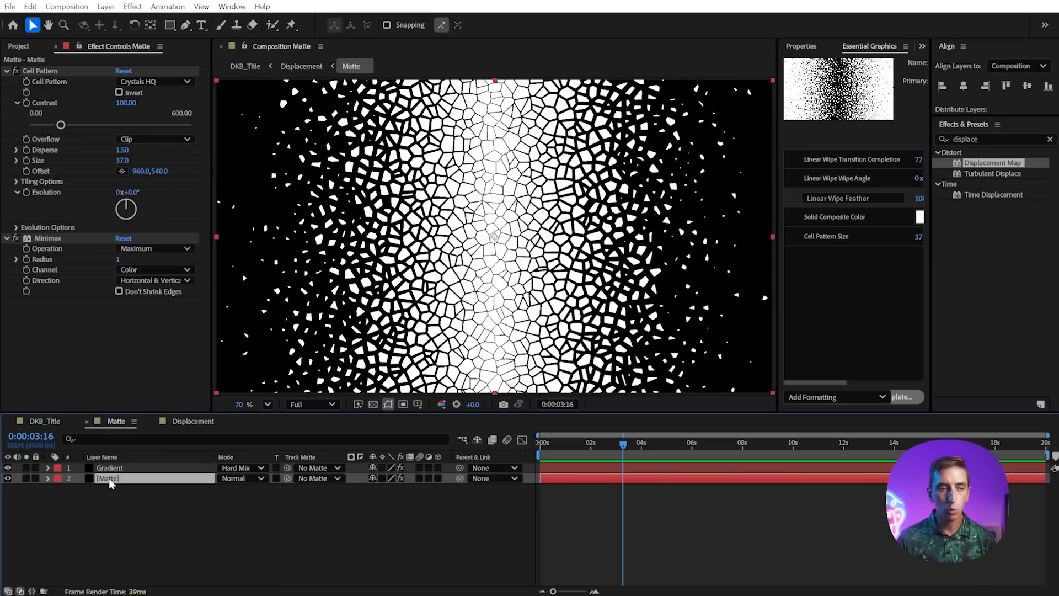
right_click(39, 198)
click(117, 385)
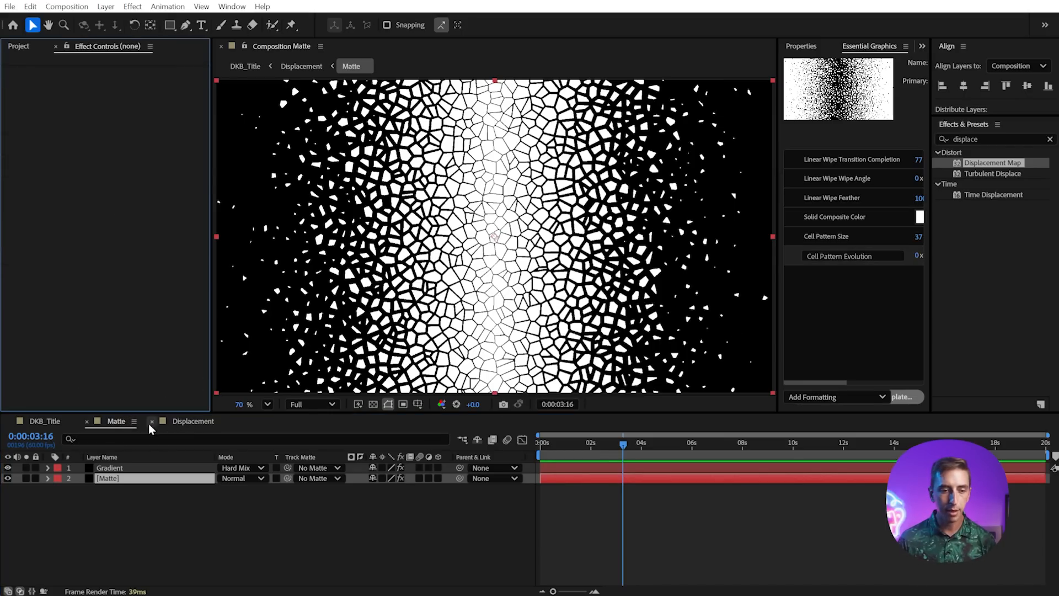
In the Displacement composition, keyframe the Polygons Matte layer's Cell Pattern Evolution at 0° and align it with the exit's first Linear Wipe keyframes.
drag(198, 423, 130, 433)
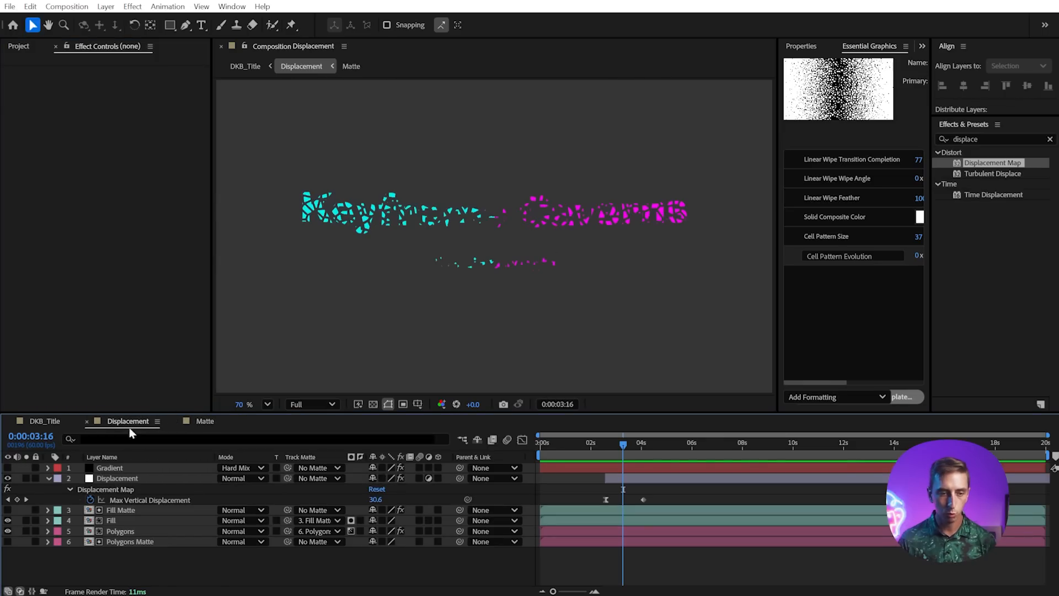
click(48, 541)
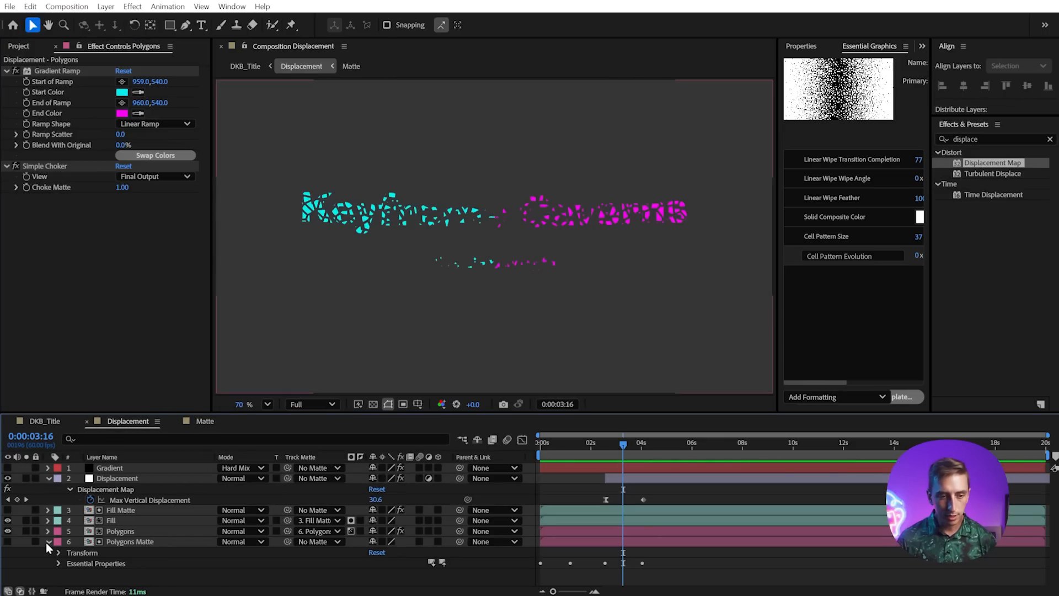
click(105, 543)
click(58, 563)
scroll(72, 562, down, 2)
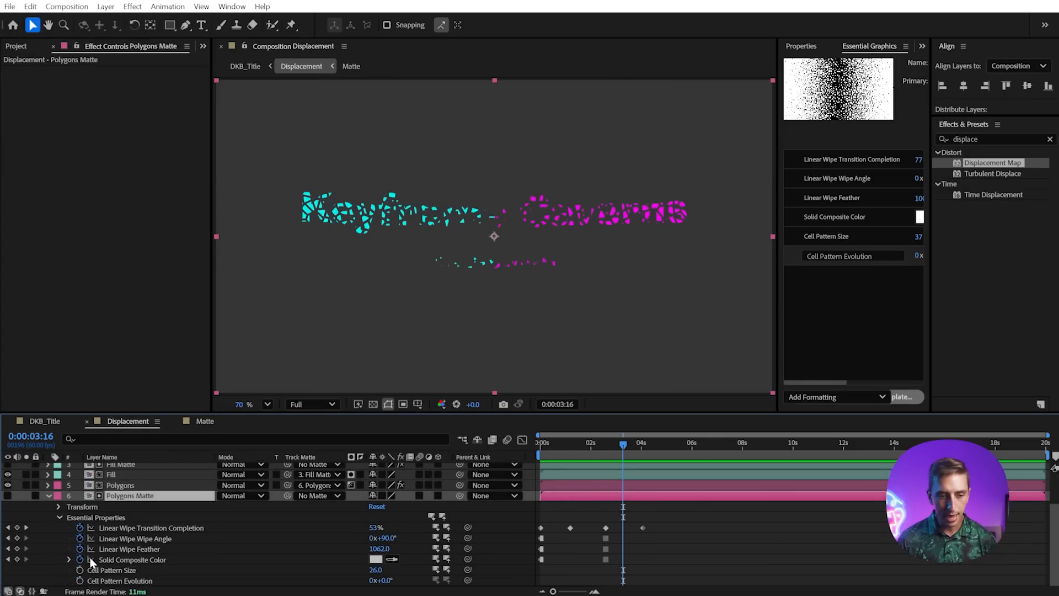
click(80, 580)
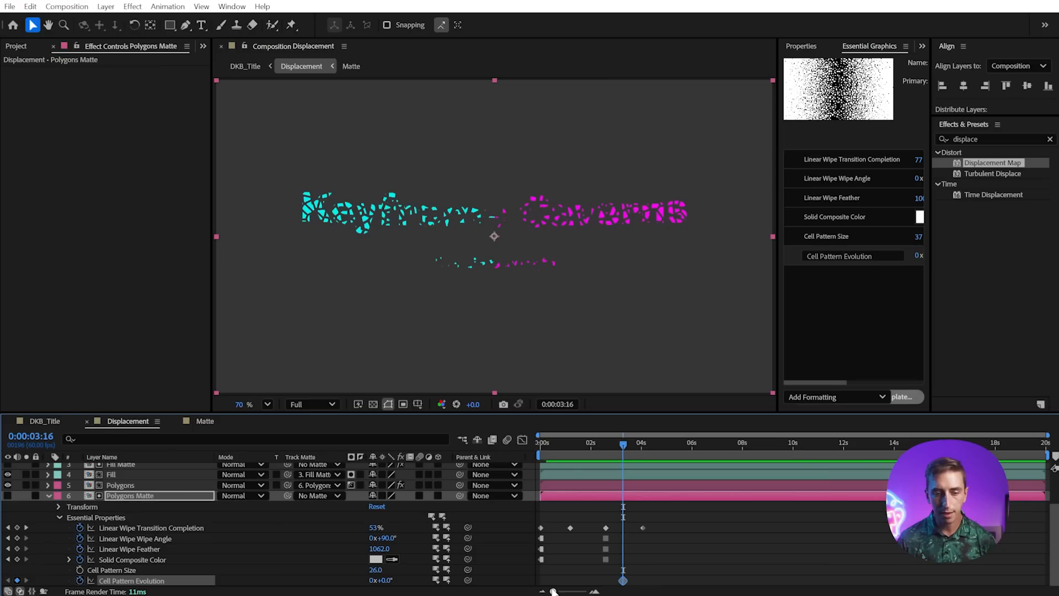
drag(623, 580, 605, 580)
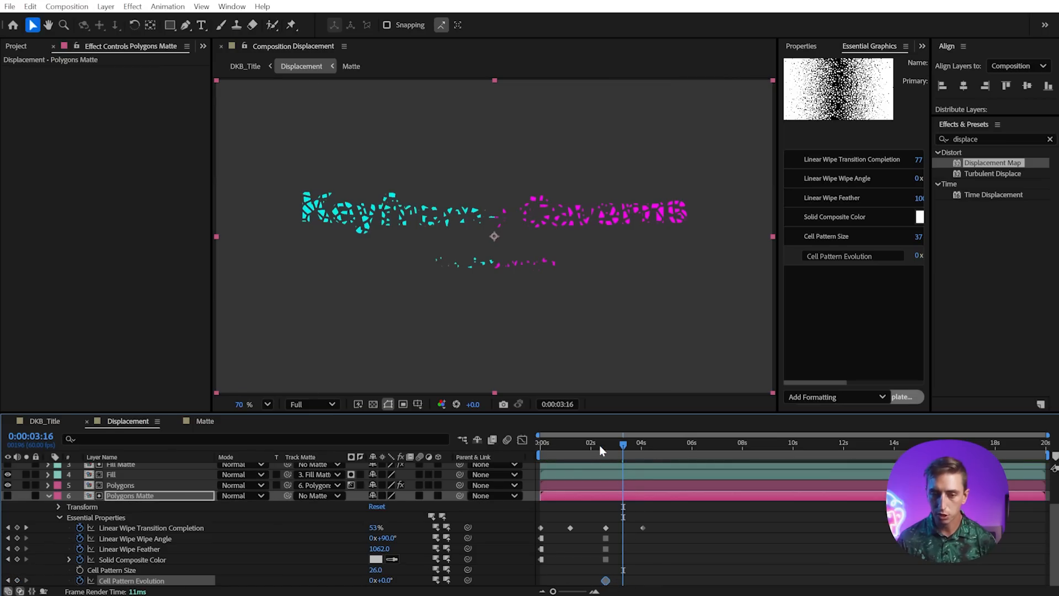
Add a second Cell Pattern Evolution keyframe of 190° and align it with the last Linear Wipe Transition Completion keyframe, at about 0:00:04:03.
drag(608, 445, 621, 444)
drag(385, 580, 414, 575)
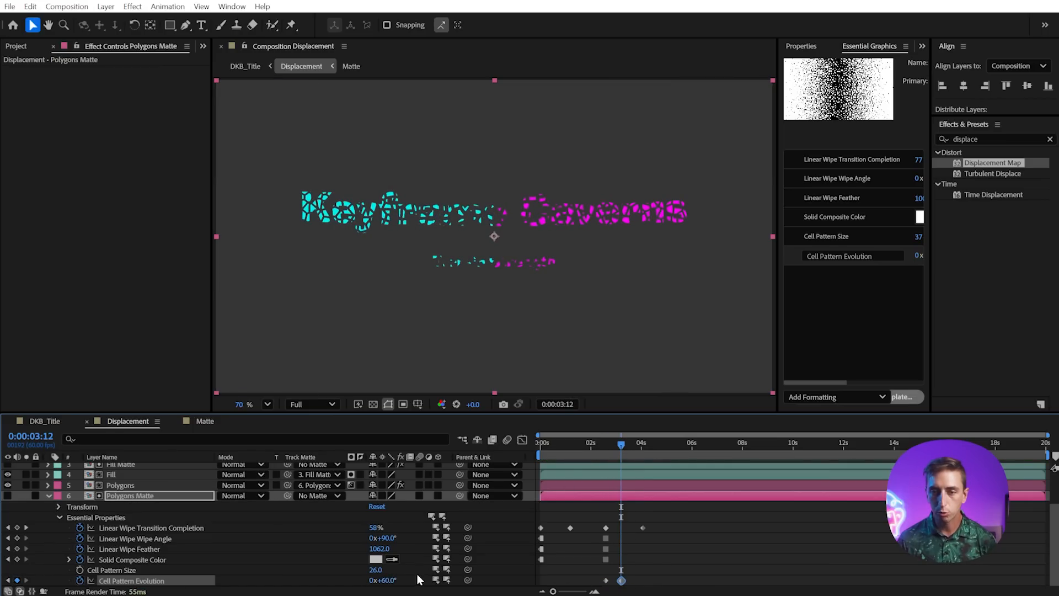
drag(621, 580, 642, 582)
key(ctrl+z)
drag(391, 579, 463, 571)
drag(622, 580, 642, 580)
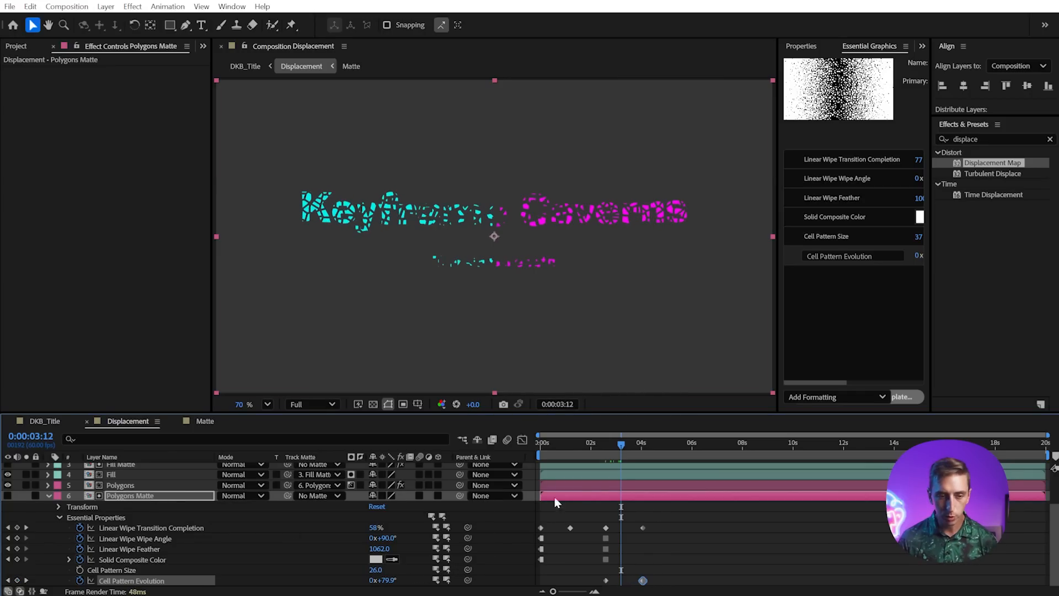
Reduce the Cell Pattern Evolution keyframe at 0:00:04:03 to 80° and preview the exit.
drag(620, 443, 603, 444)
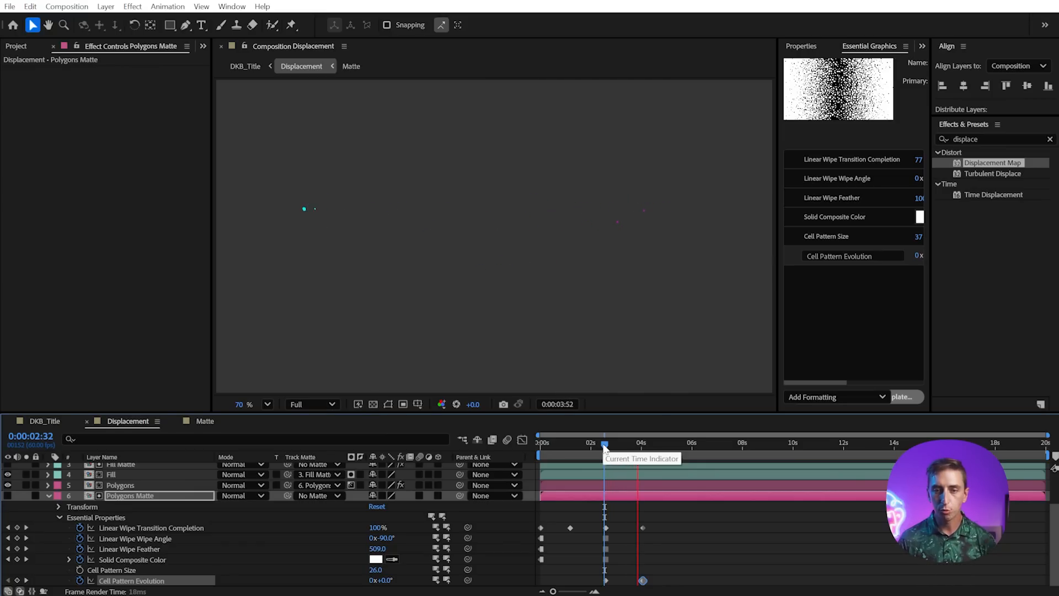
click(643, 445)
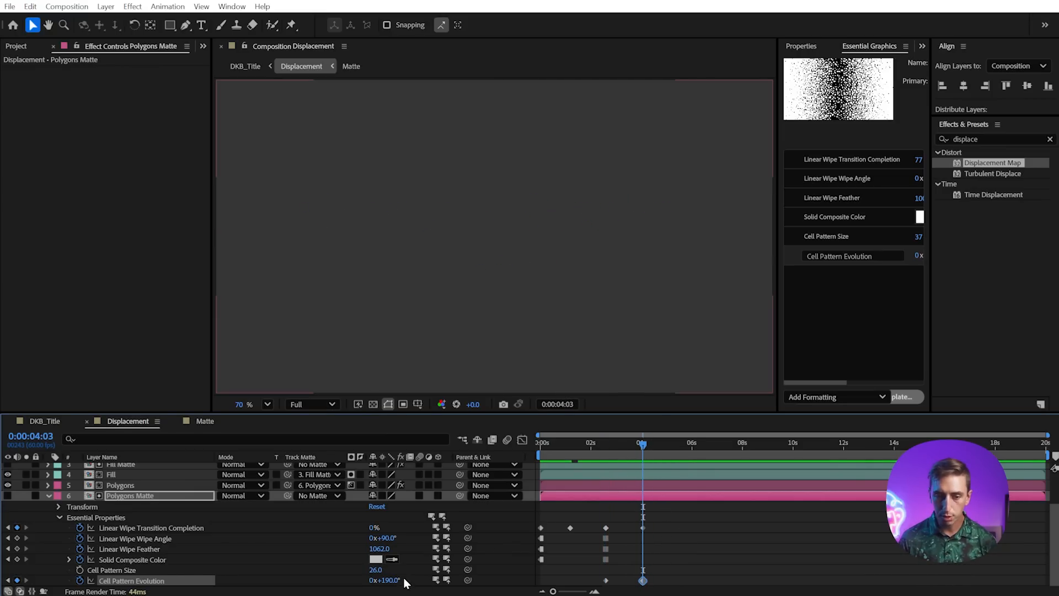
drag(389, 580, 339, 584)
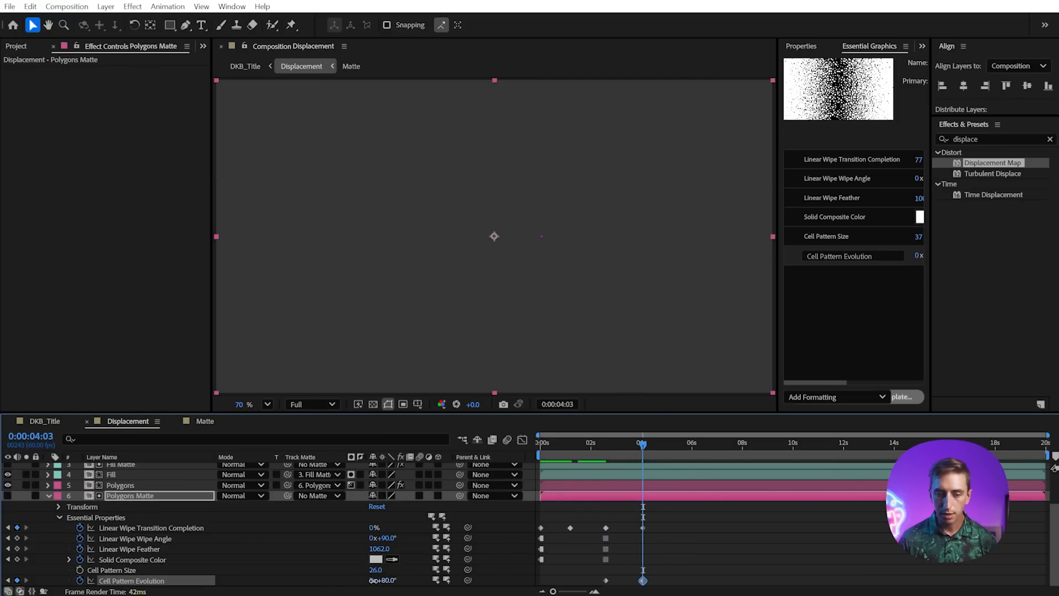
click(602, 444)
key(space)
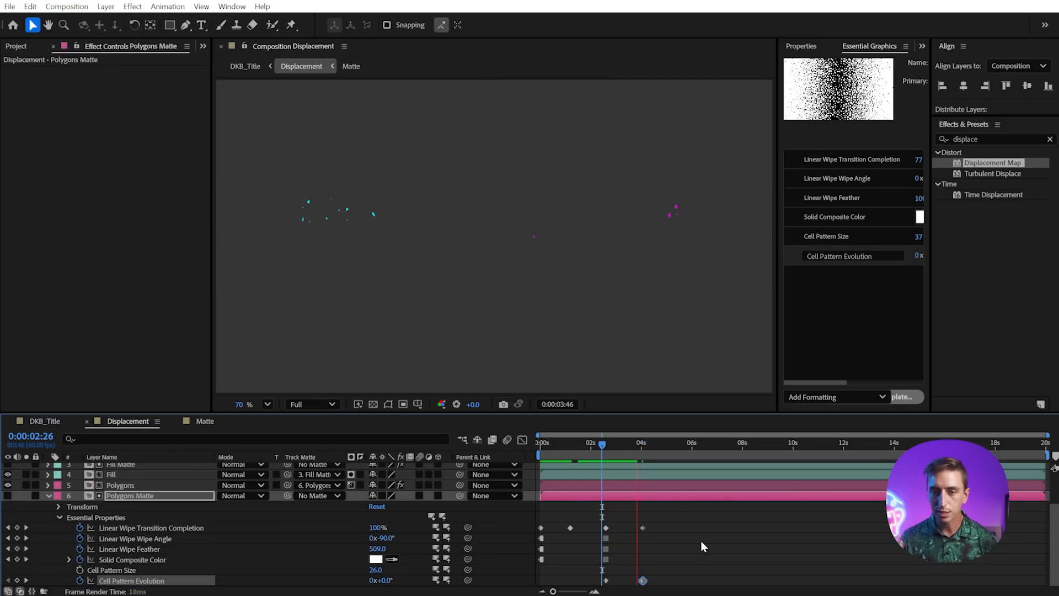
Play the DKB_Title composition to check the evolving cell pattern over the background.
click(43, 421)
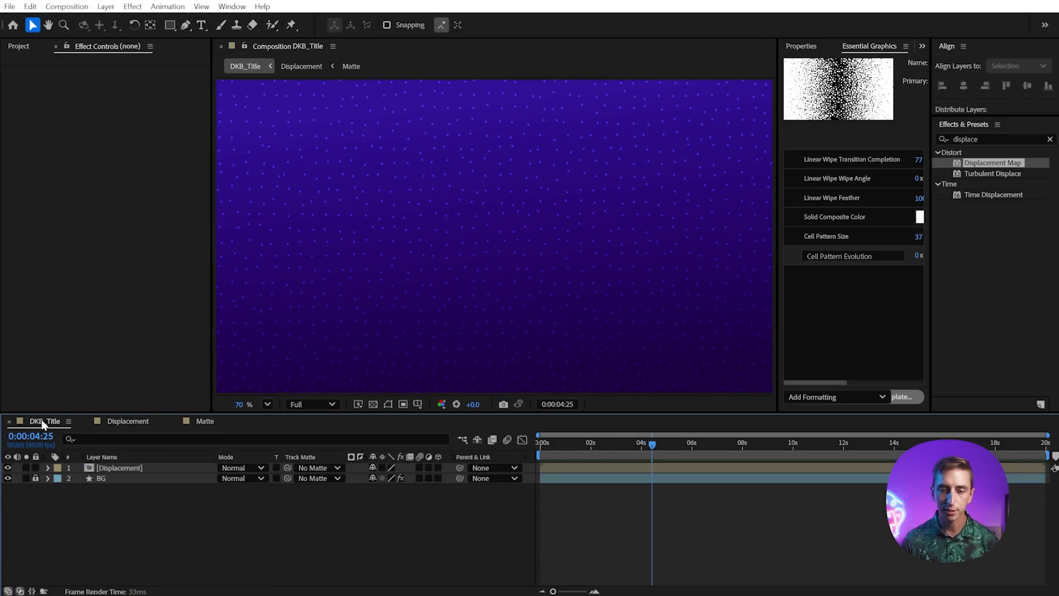
key(space)
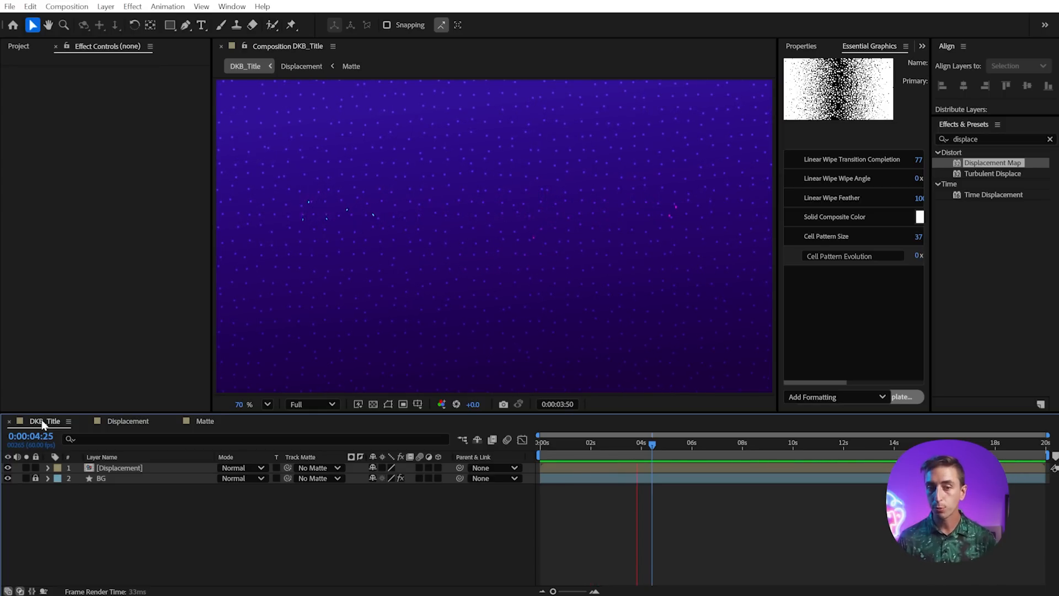
key(space)
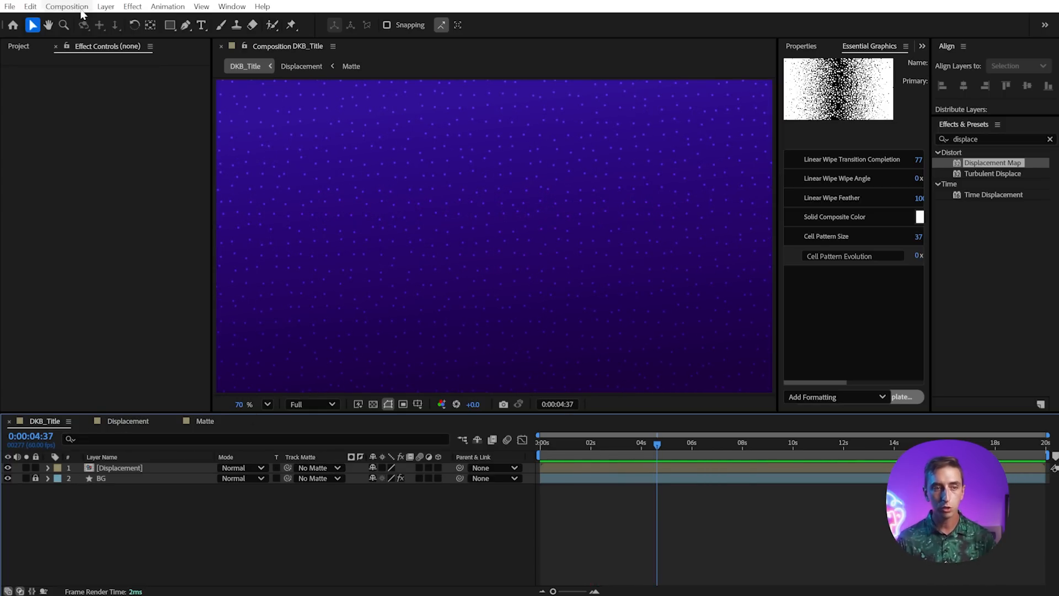
Change the main title in the Source composition to "Precomp Plateau" and preview it in DKB_Title.
click(20, 47)
drag(36, 177, 37, 180)
double_click(44, 204)
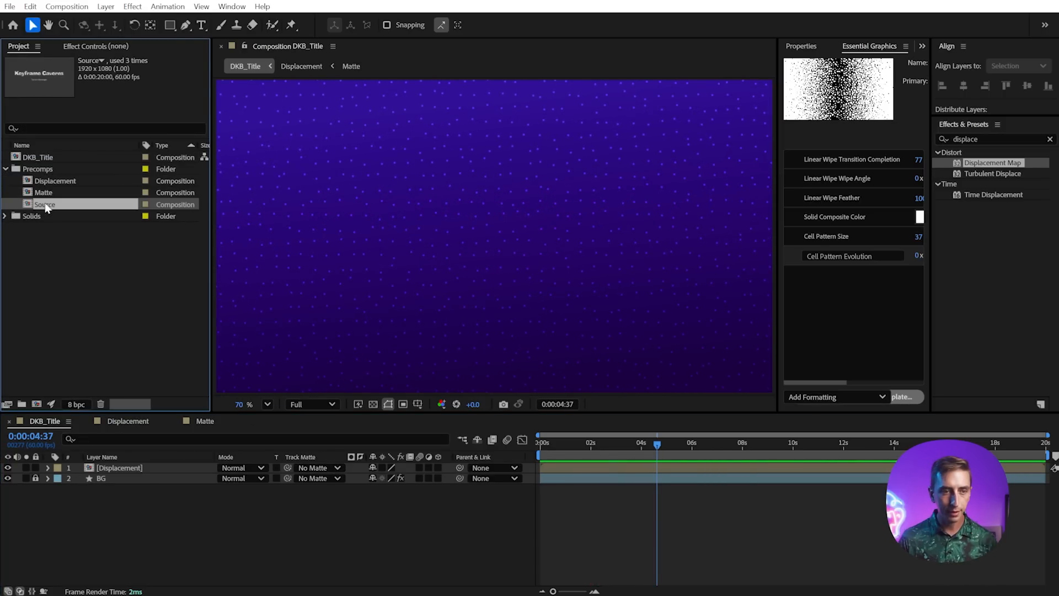
click(549, 205)
key(ctrl+t)
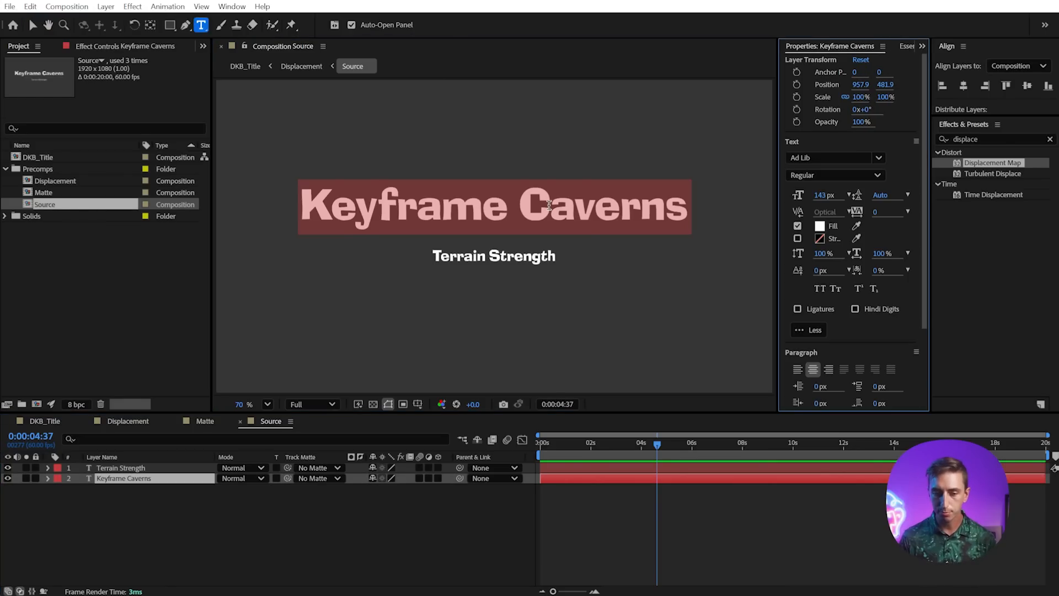
text(Precomp Pla)
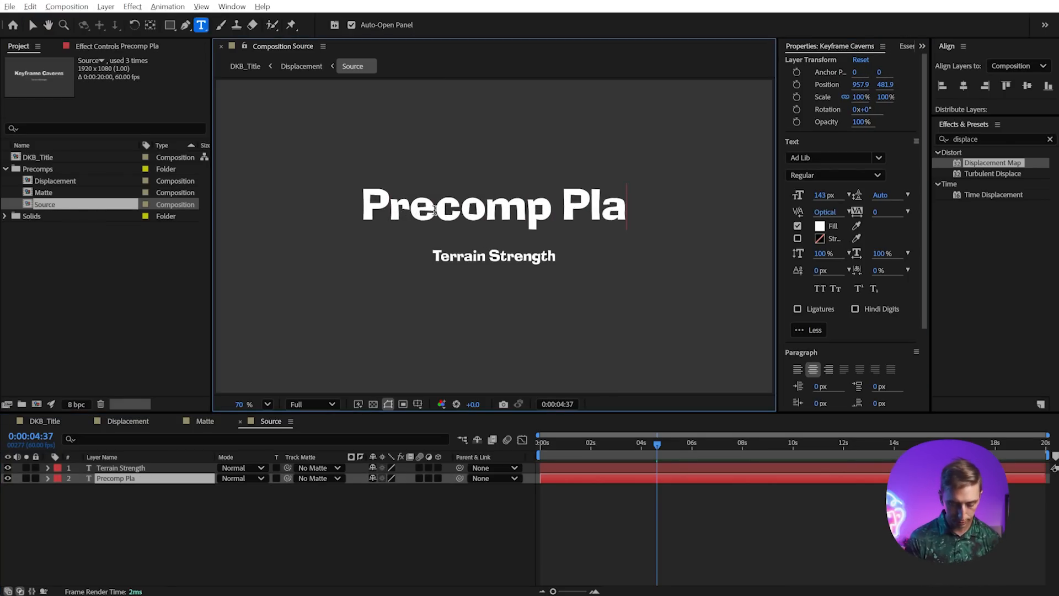
text(teau)
click(46, 421)
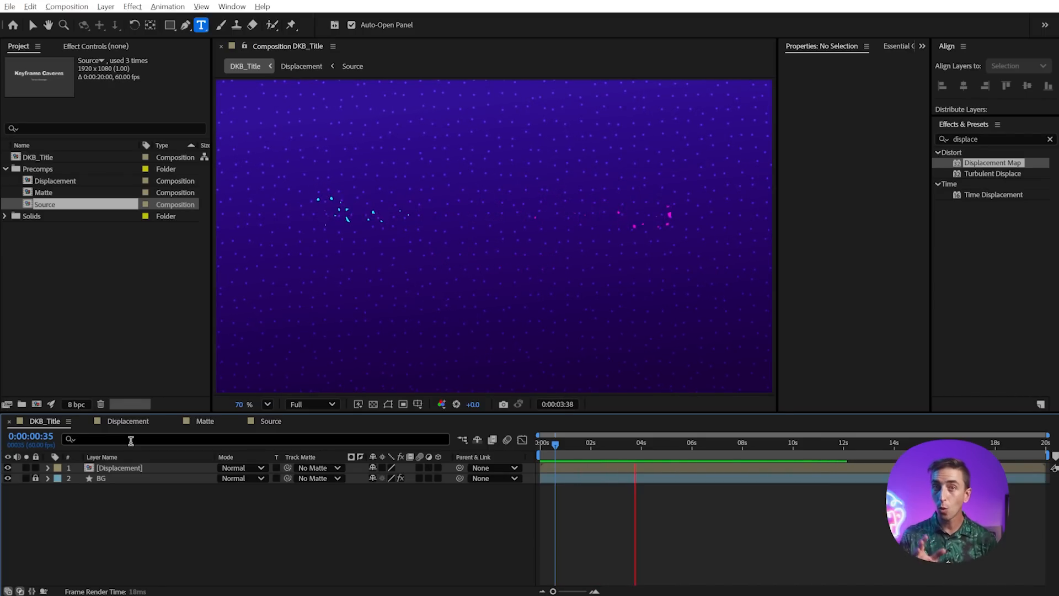
key(space)
Replace the text in the Source composition with the imported DK_logo_-_red_border.png, hiding both text layers, and scale the logo up.
click(271, 421)
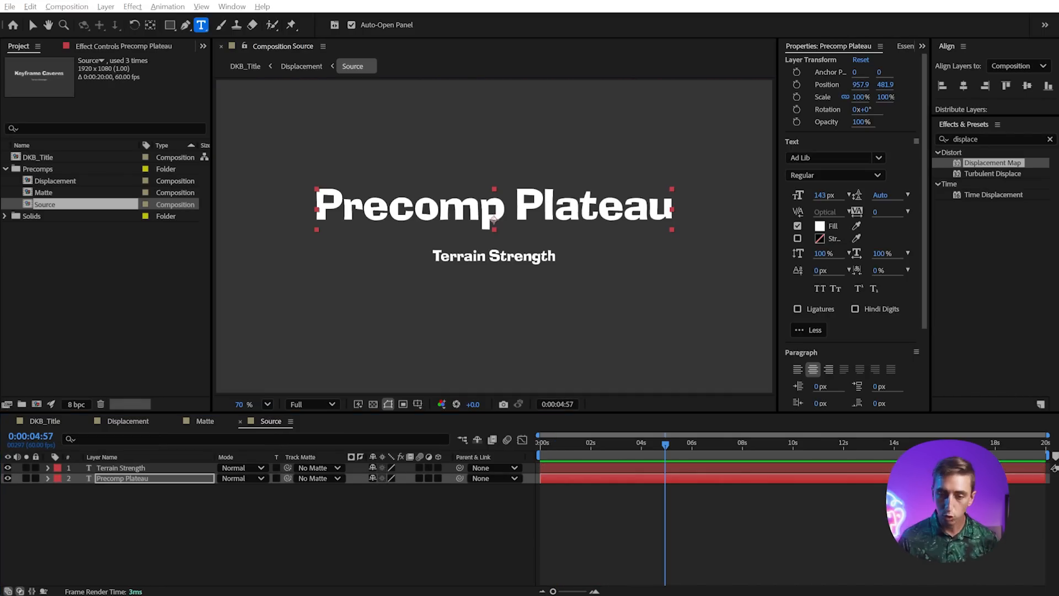
drag(427, 132, 67, 302)
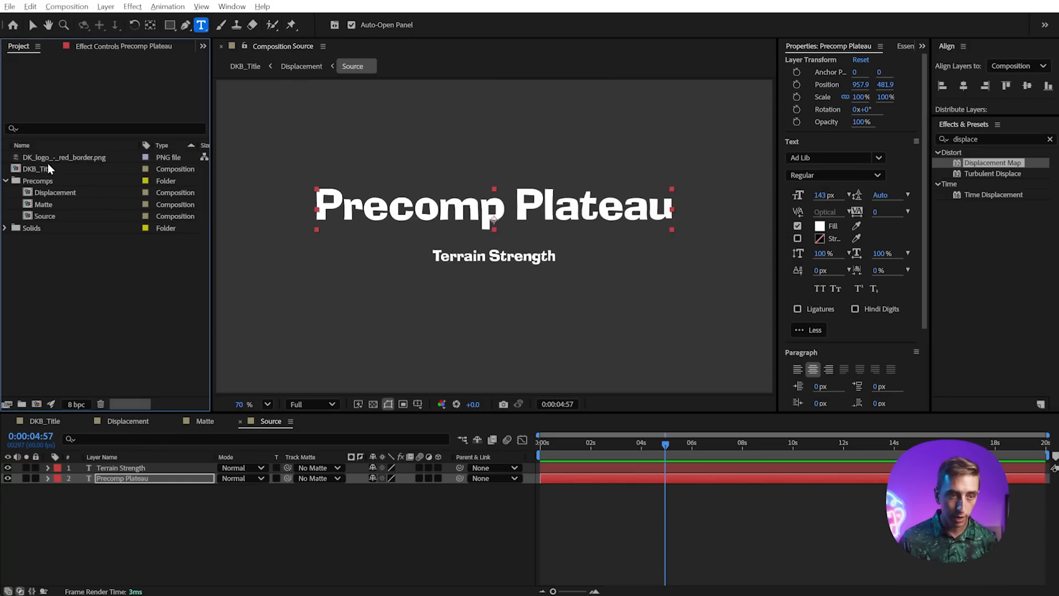
drag(55, 159, 8, 489)
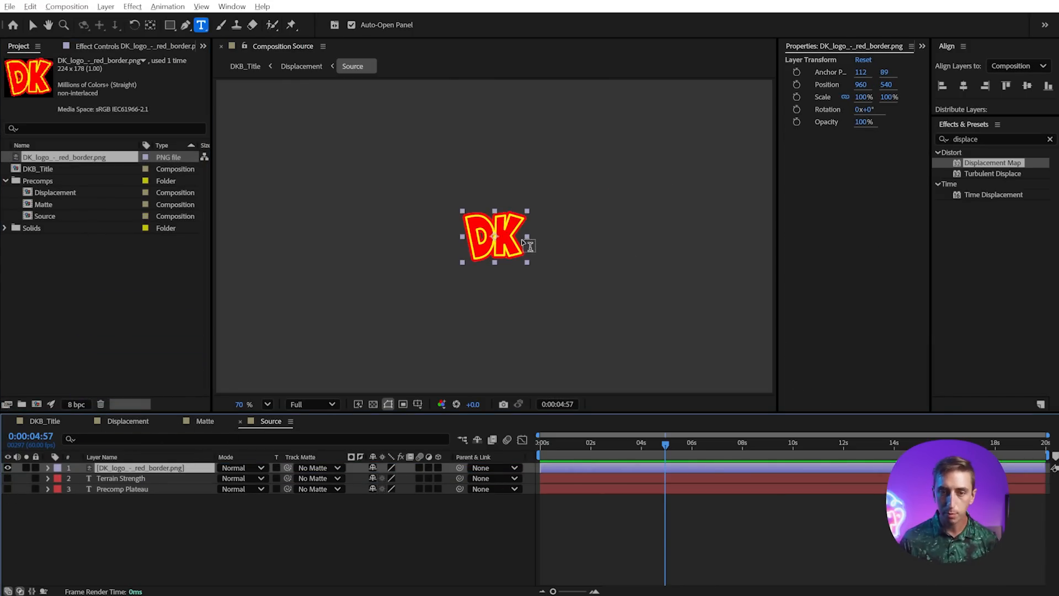
key(v)
drag(536, 239, 586, 238)
Play the DKB_Title composition to review the logo's entrance and exit animation.
click(41, 421)
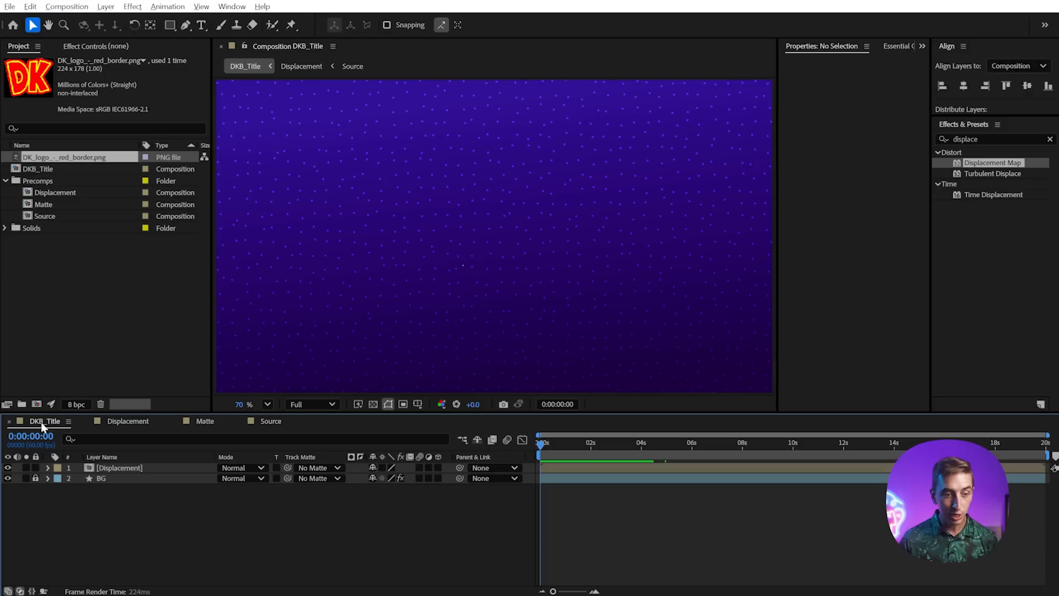
key(space)
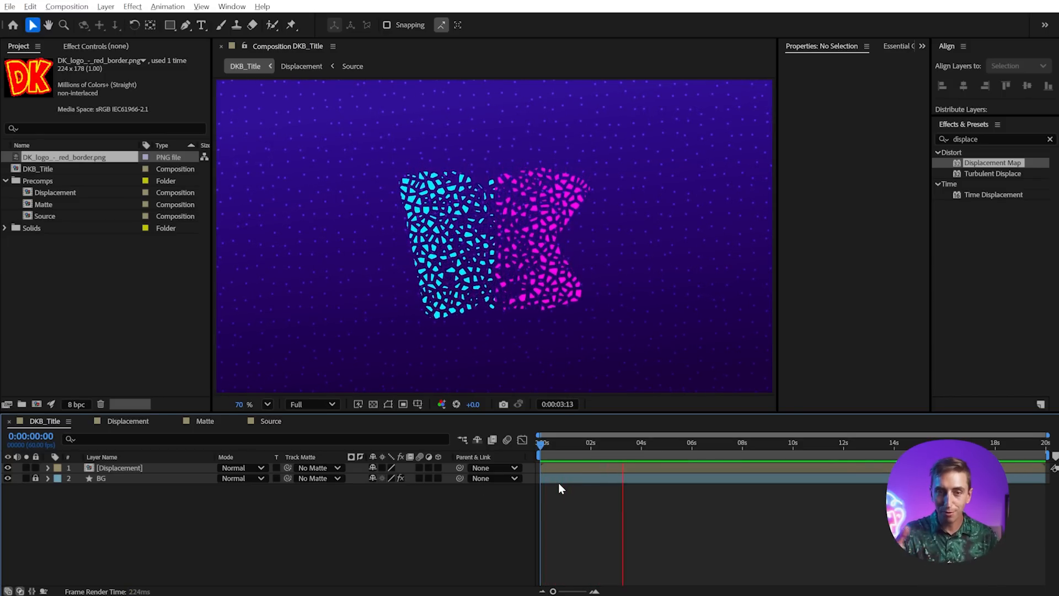
key(space)
key(space)
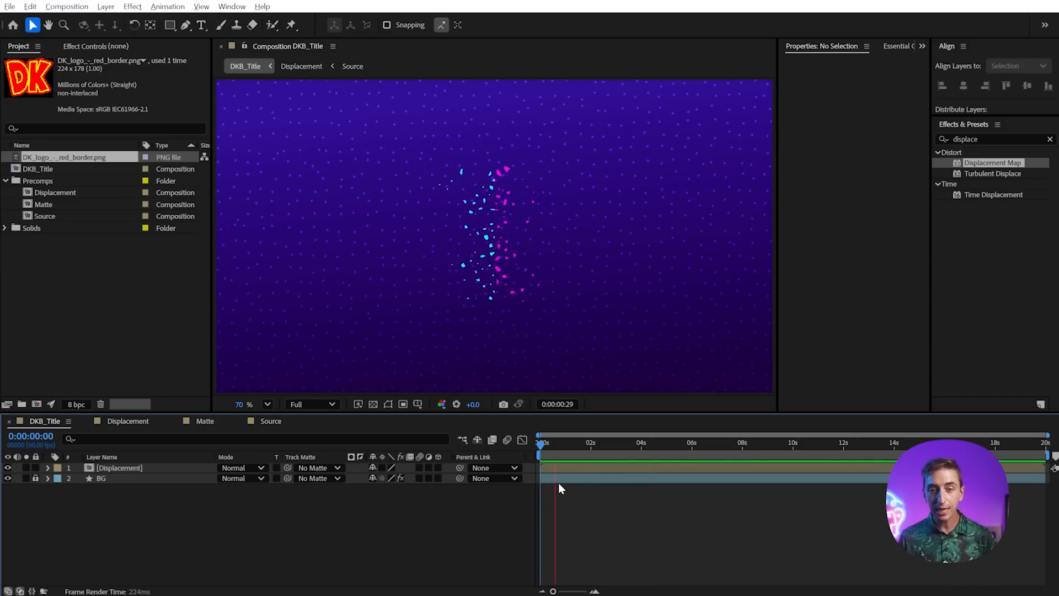
click(582, 451)
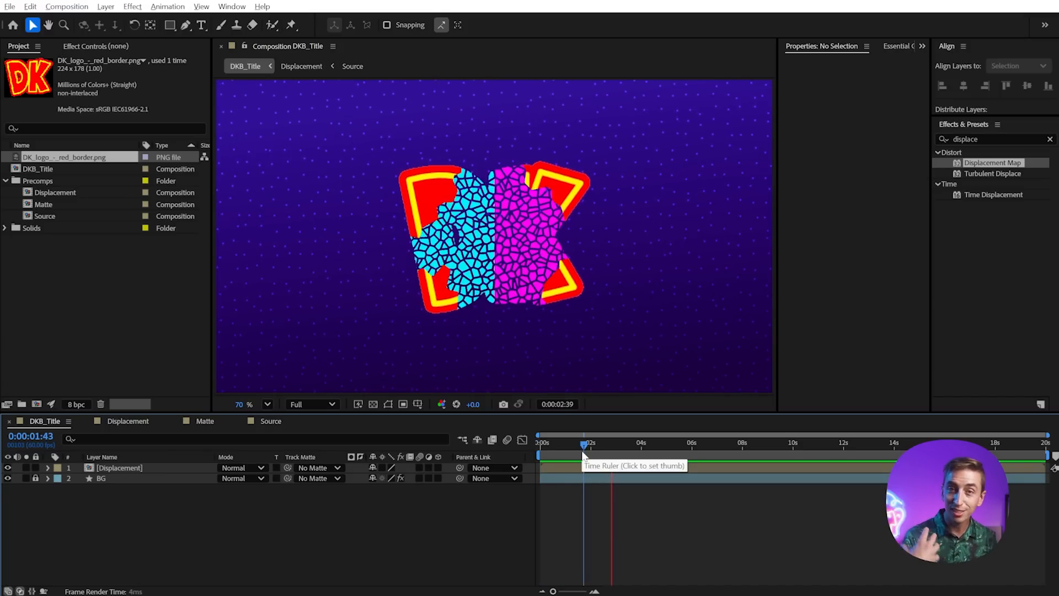